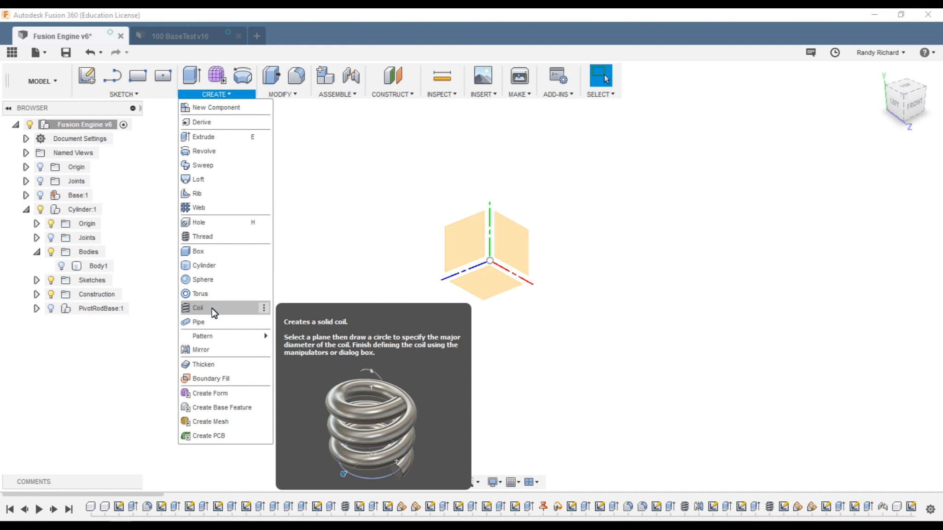
Step: Start a coil on an origin plane, centred at the origin, with a 0.3125 in diameter
{"action": "left_click", "coordinate": [213, 313]}
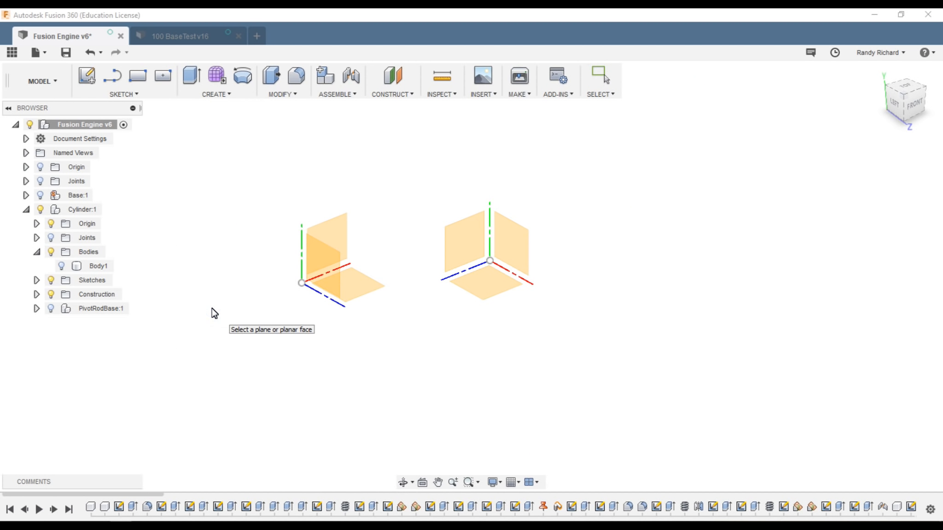
{"action": "scroll", "coordinate": [553, 327], "scroll_direction": "down", "scroll_amount": 1}
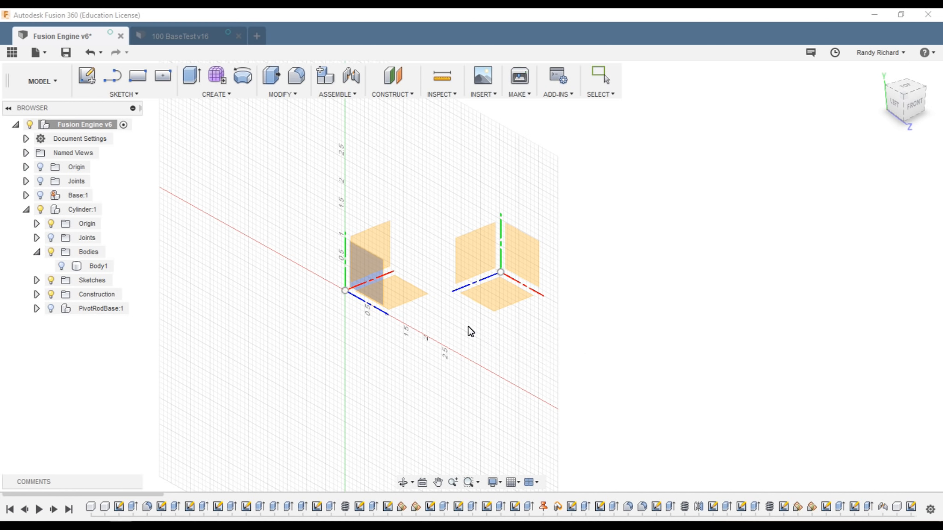
{"action": "left_click", "coordinate": [525, 256]}
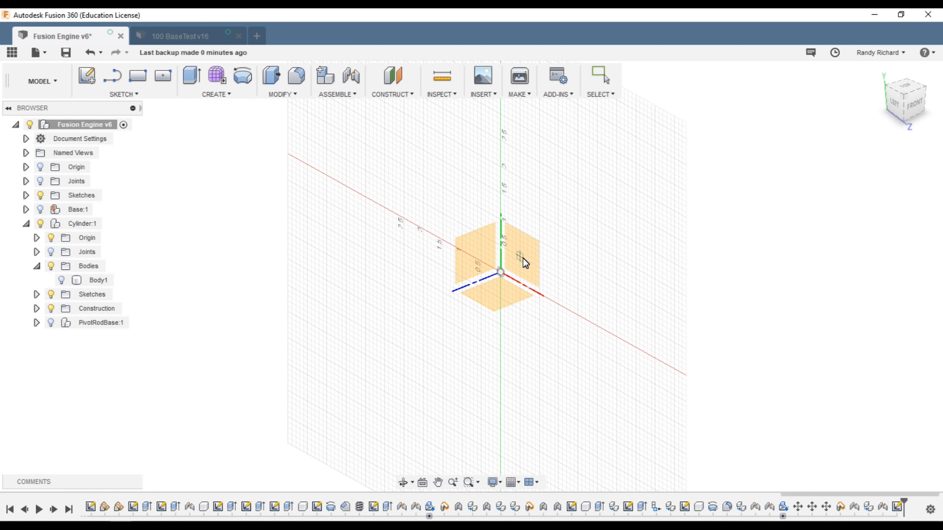
{"action": "scroll", "coordinate": [486, 285], "scroll_direction": "up", "scroll_amount": 1}
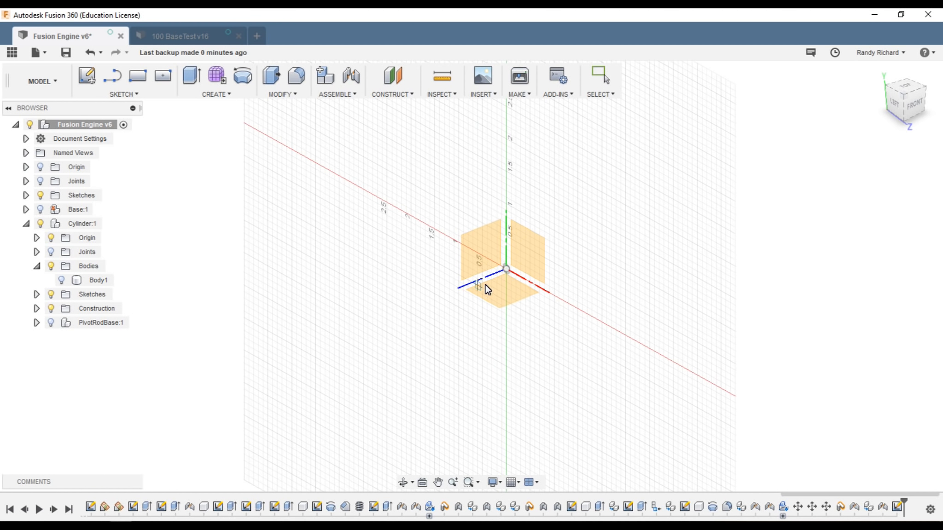
{"action": "left_click", "coordinate": [506, 268]}
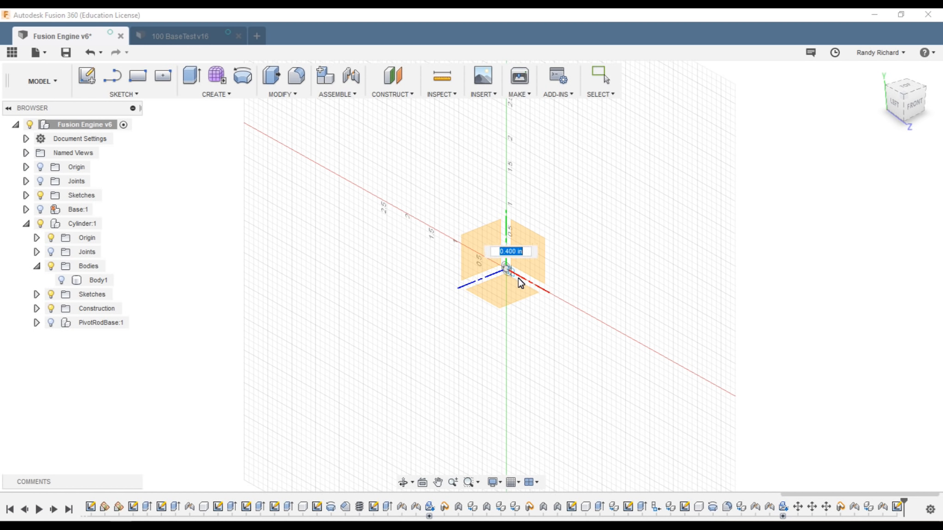
{"action": "scroll", "coordinate": [499, 259], "scroll_direction": "up", "scroll_amount": 5}
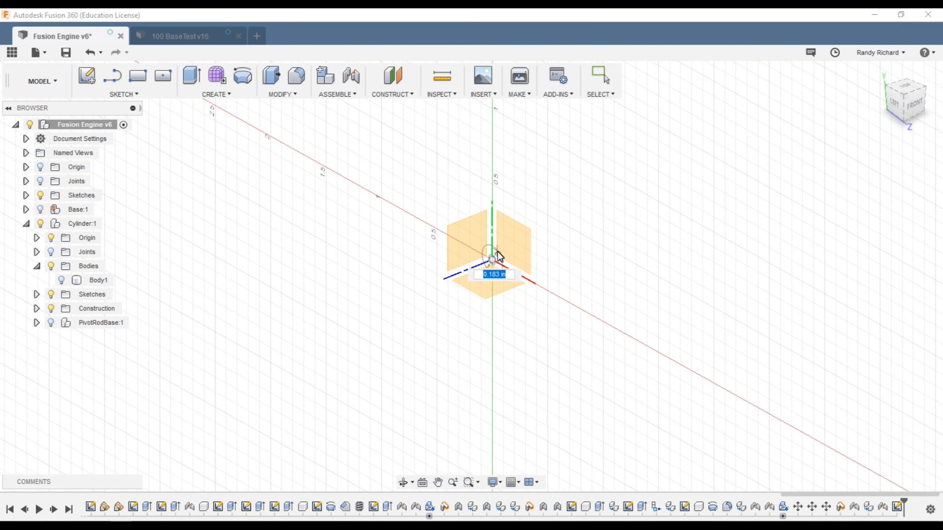
{"action": "scroll", "coordinate": [498, 257], "scroll_direction": "up", "scroll_amount": 5}
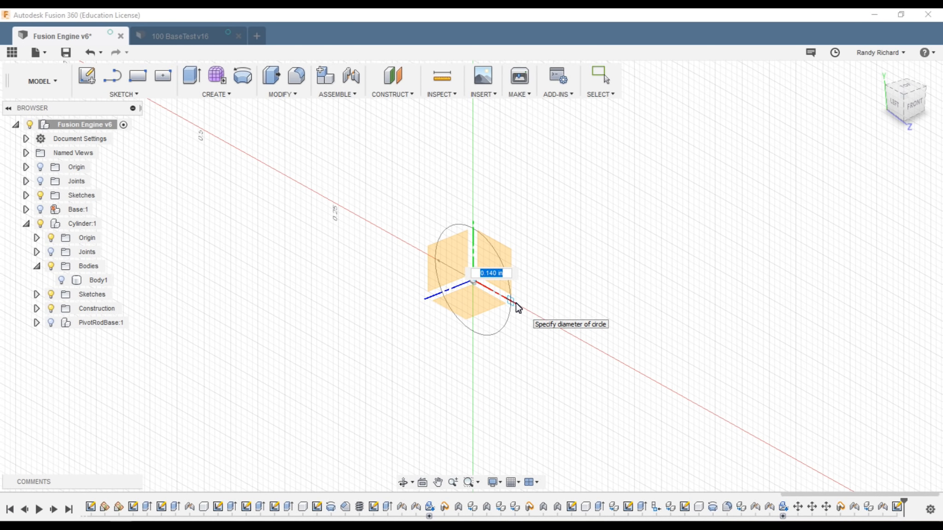
{"action": "type", "text": ".3125"}
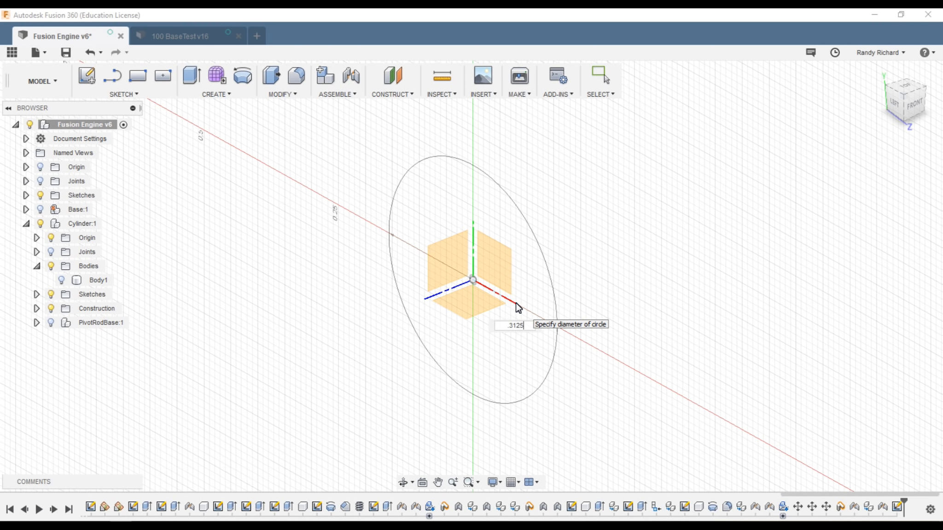
{"action": "key", "text": "Tab"}
{"action": "key", "text": "Return"}
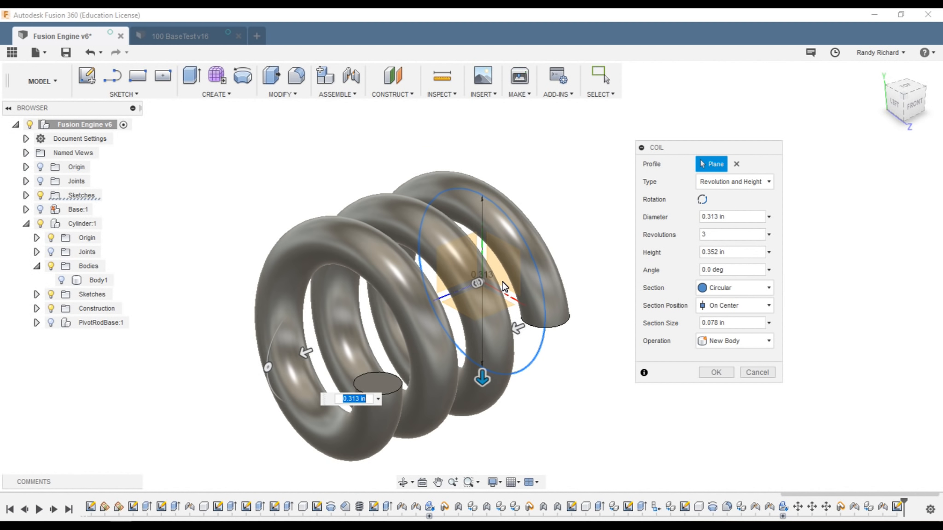
{"action": "scroll", "coordinate": [532, 315], "scroll_direction": "down", "scroll_amount": 4}
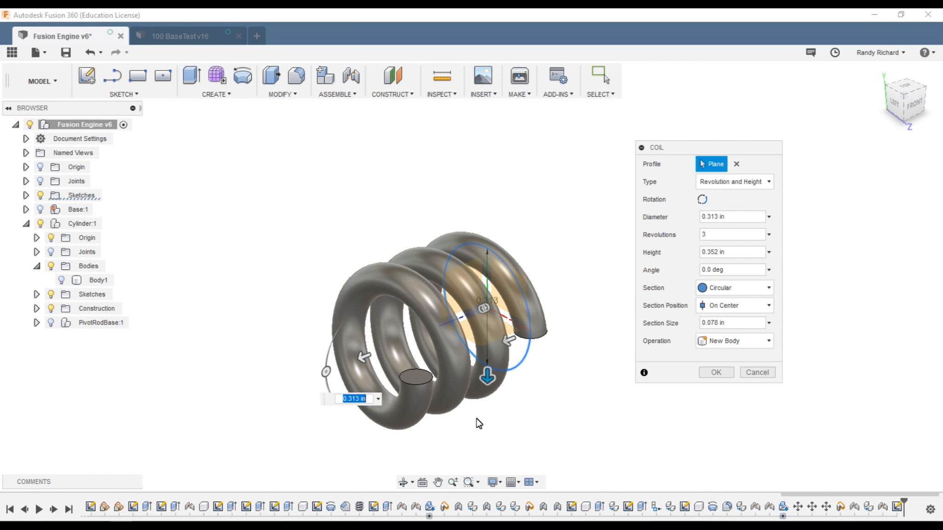
{"action": "scroll", "coordinate": [483, 428], "scroll_direction": "up", "scroll_amount": 2}
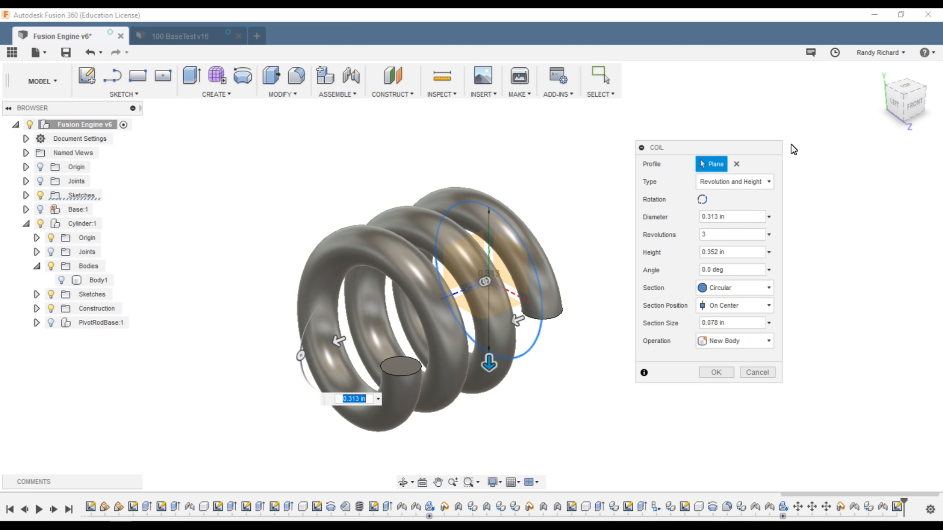
{"action": "left_click", "coordinate": [892, 102]}
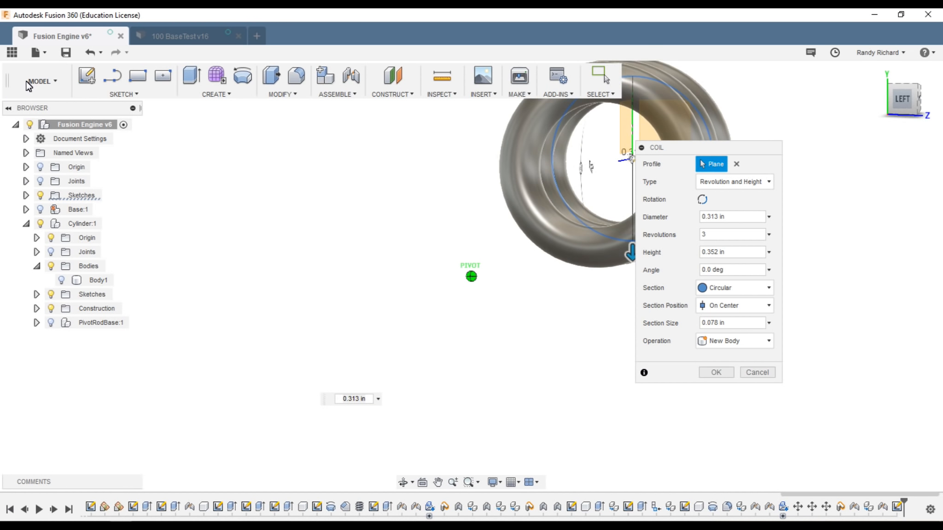
{"action": "mouse_move", "coordinate": [891, 102]}
{"action": "left_mouse_down"}
{"action": "mouse_move", "coordinate": [881, 109]}
{"action": "mouse_move", "coordinate": [886, 101]}
{"action": "left_mouse_up"}
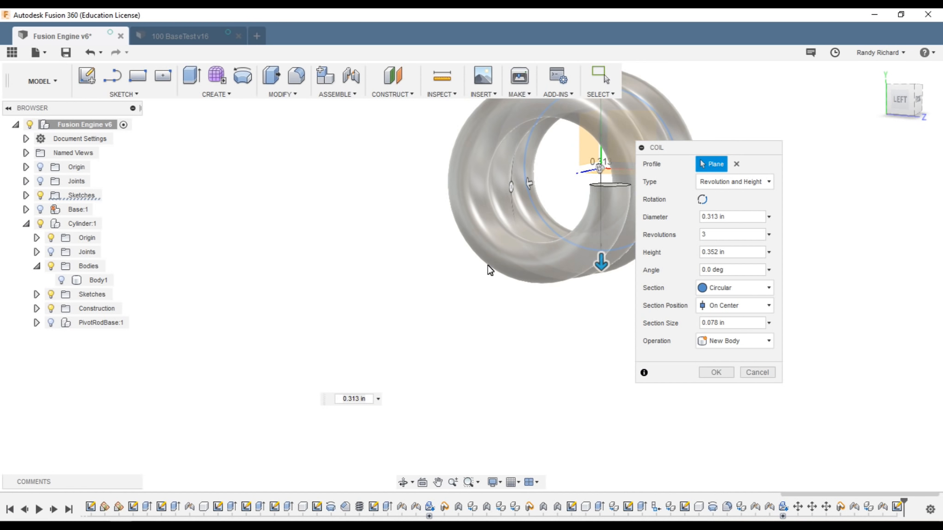
{"action": "scroll", "coordinate": [362, 290], "scroll_direction": "down", "scroll_amount": 3}
{"action": "scroll", "coordinate": [604, 128], "scroll_direction": "up", "scroll_amount": 4}
{"action": "mouse_move", "coordinate": [903, 104]}
{"action": "left_mouse_down"}
{"action": "mouse_move", "coordinate": [915, 103]}
{"action": "mouse_move", "coordinate": [881, 101]}
{"action": "mouse_move", "coordinate": [909, 101]}
{"action": "mouse_move", "coordinate": [883, 112]}
{"action": "left_mouse_up"}
{"action": "scroll", "coordinate": [598, 280], "scroll_direction": "down", "scroll_amount": 3}
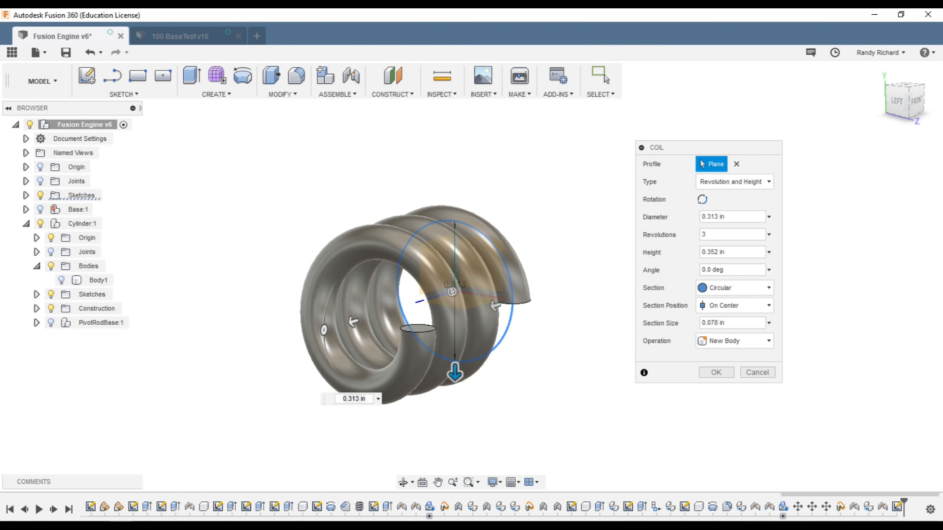
{"action": "left_click_drag", "start_coordinate": [898, 103], "coordinate": [855, 110]}
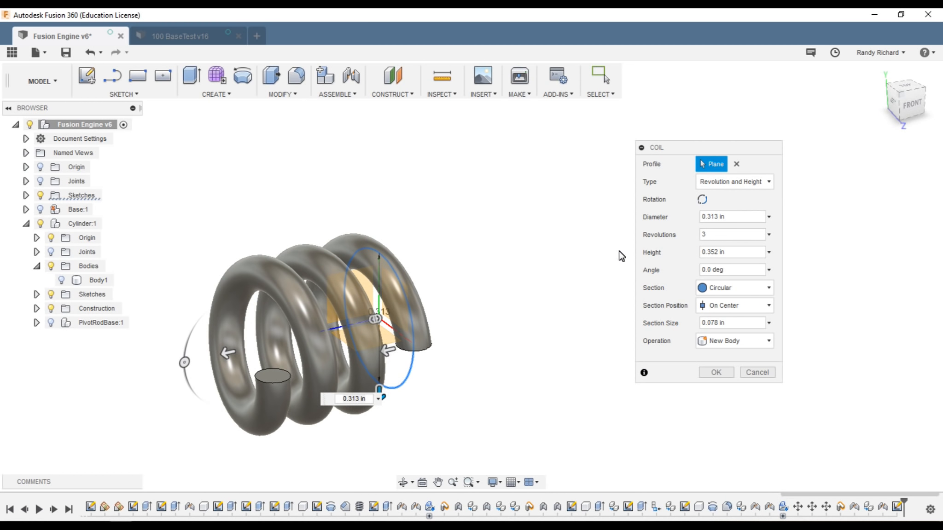
{"action": "scroll", "coordinate": [515, 277], "scroll_direction": "down", "scroll_amount": 1}
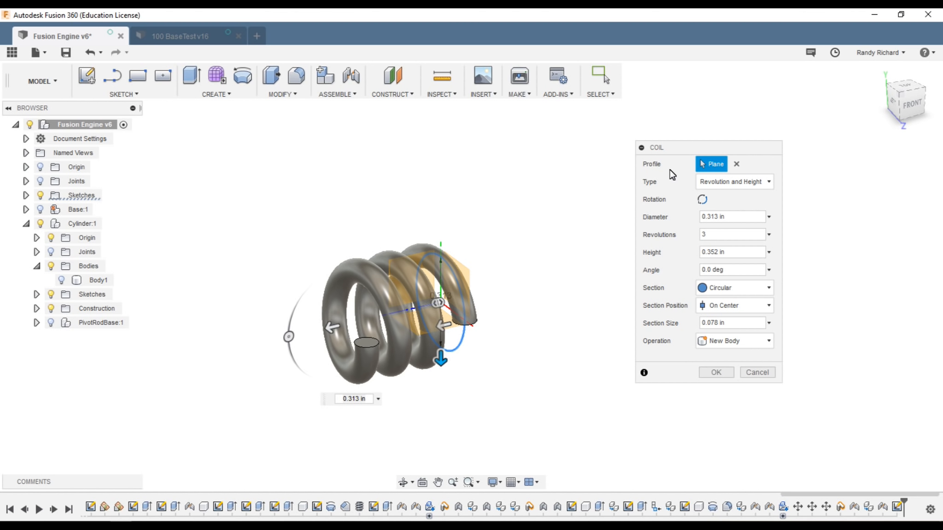
Step: Keep the Revolution and Height coil type and change the Revolutions field to 6
{"action": "left_click", "coordinate": [766, 182]}
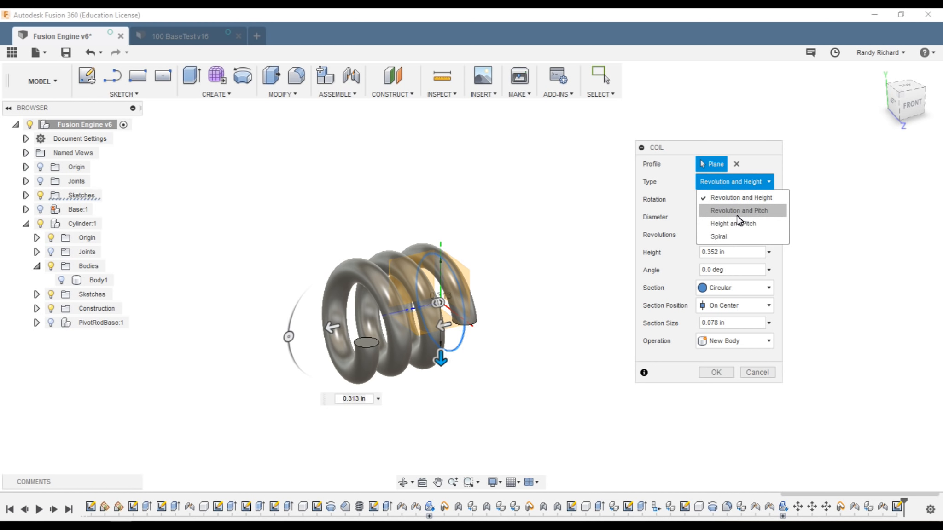
{"action": "left_click", "coordinate": [761, 202]}
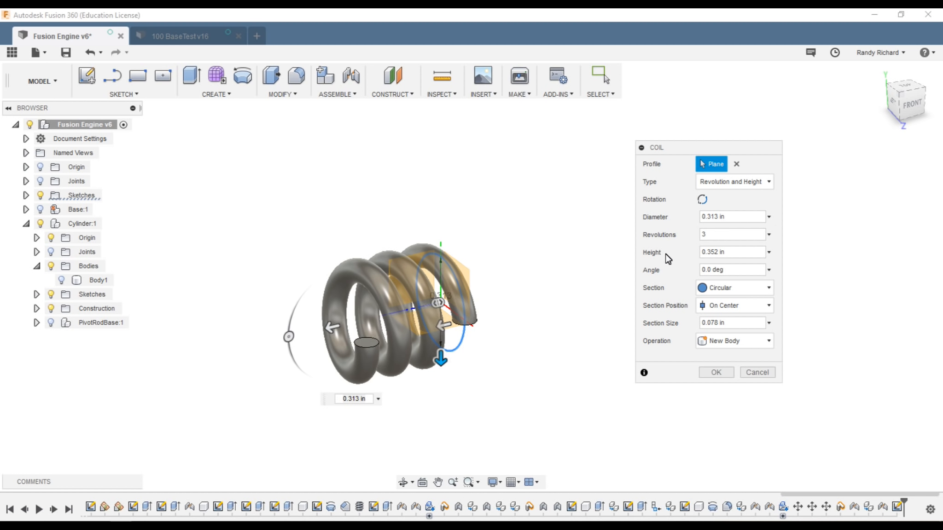
{"action": "double_click", "coordinate": [716, 233]}
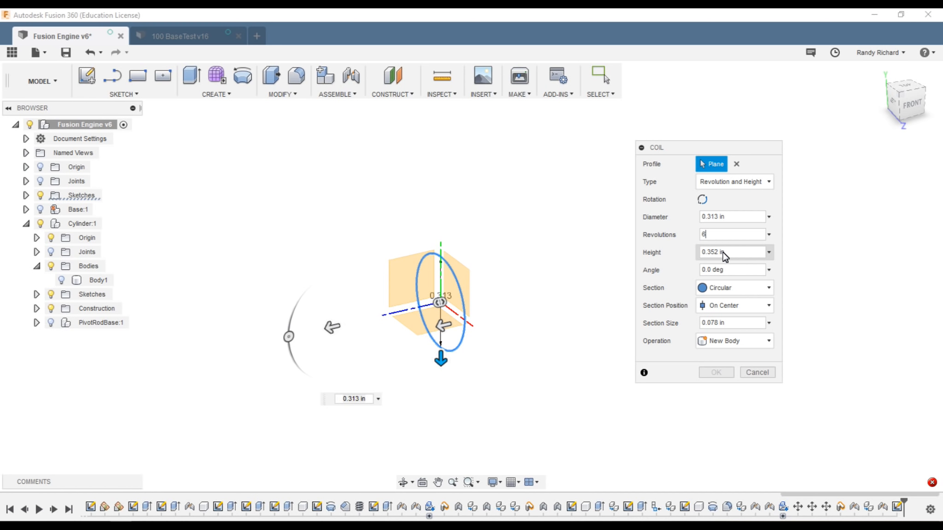
Step: Change the coil Height to 0.75 in and re-enter 6 revolutions
{"action": "left_click", "coordinate": [701, 235]}
{"action": "type", "text": "3"}
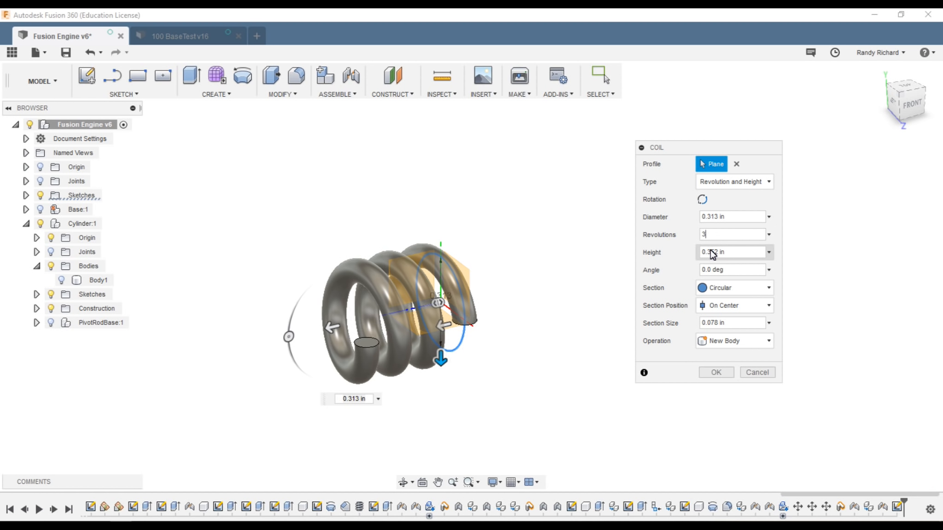
{"action": "double_click", "coordinate": [709, 253]}
{"action": "key", "text": "BackSpace"}
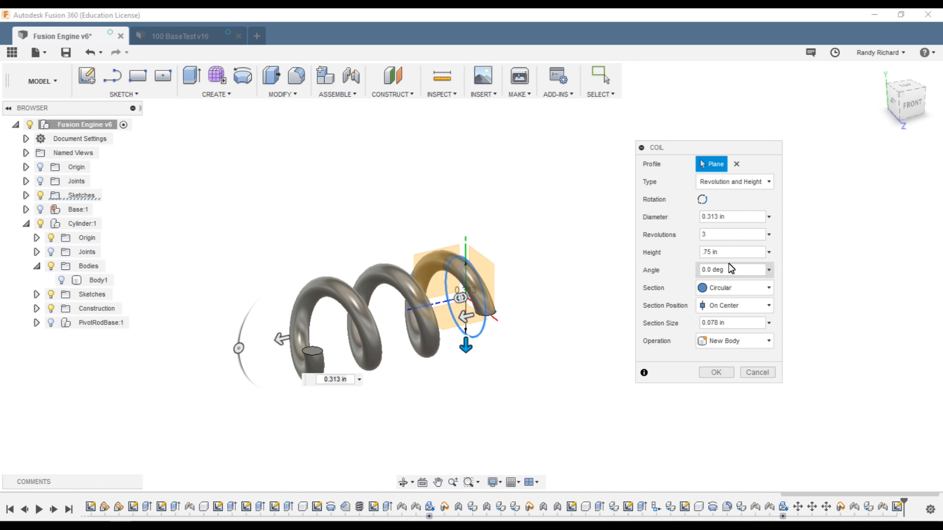
{"action": "left_click_drag", "start_coordinate": [712, 237], "coordinate": [692, 229]}
{"action": "type", "text": "6"}
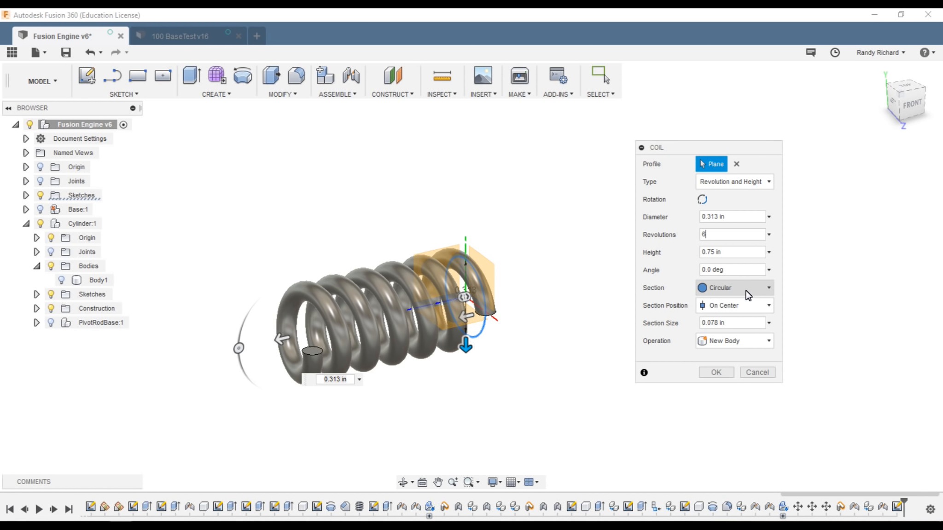
{"action": "left_click", "coordinate": [762, 289]}
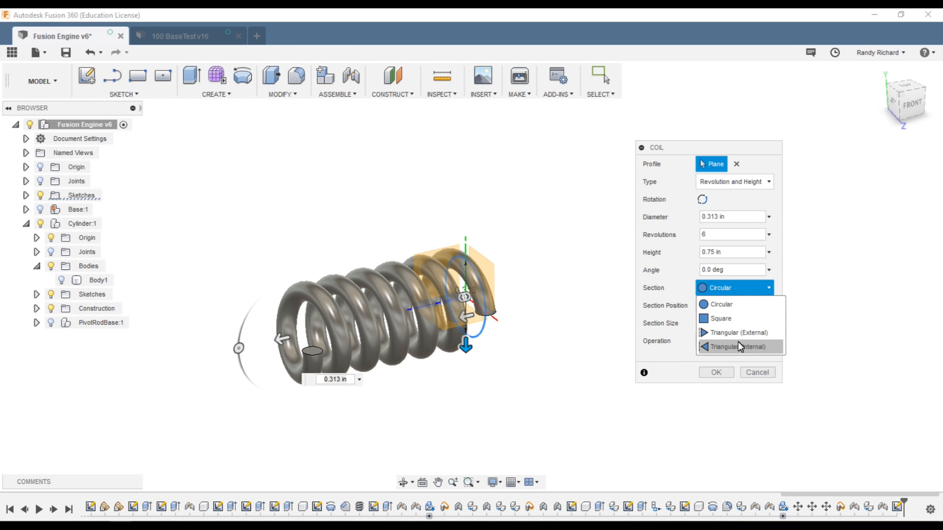
{"action": "left_click", "coordinate": [726, 306]}
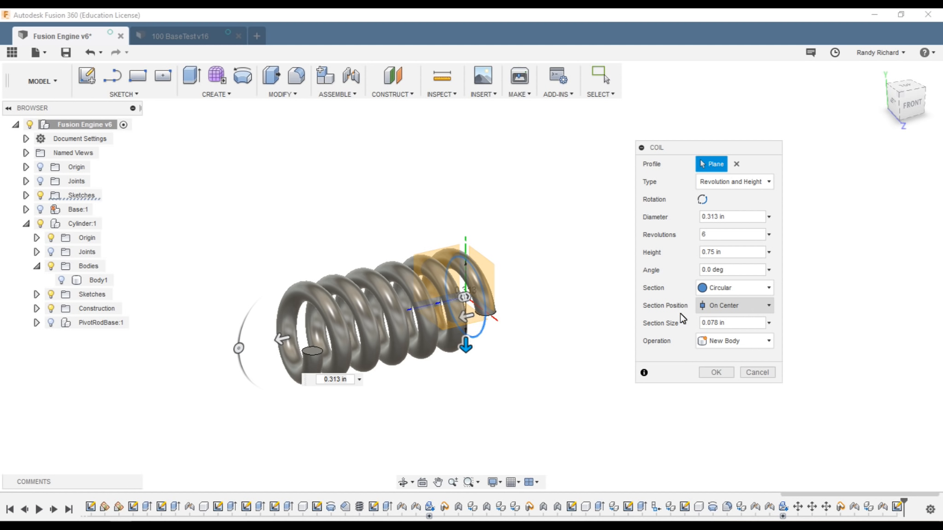
{"action": "left_click", "coordinate": [768, 307]}
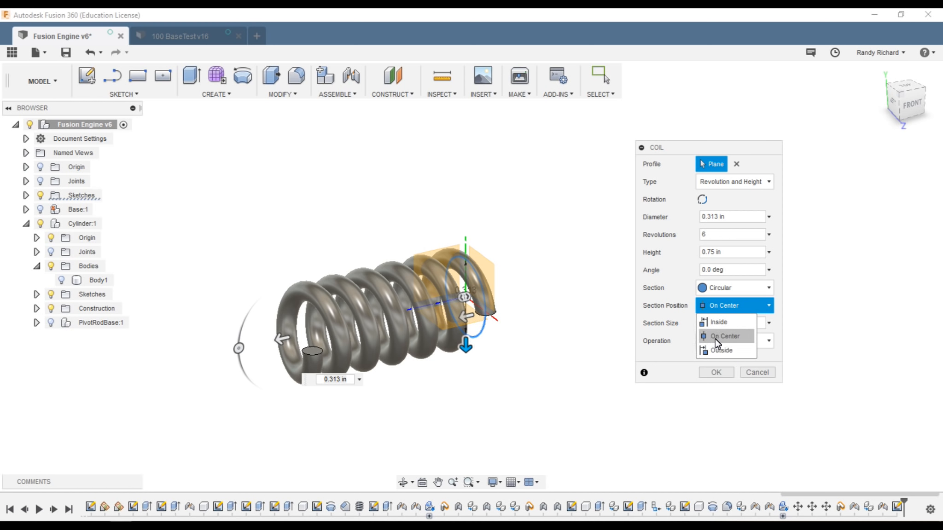
{"action": "scroll", "coordinate": [398, 342], "scroll_direction": "up", "scroll_amount": 3}
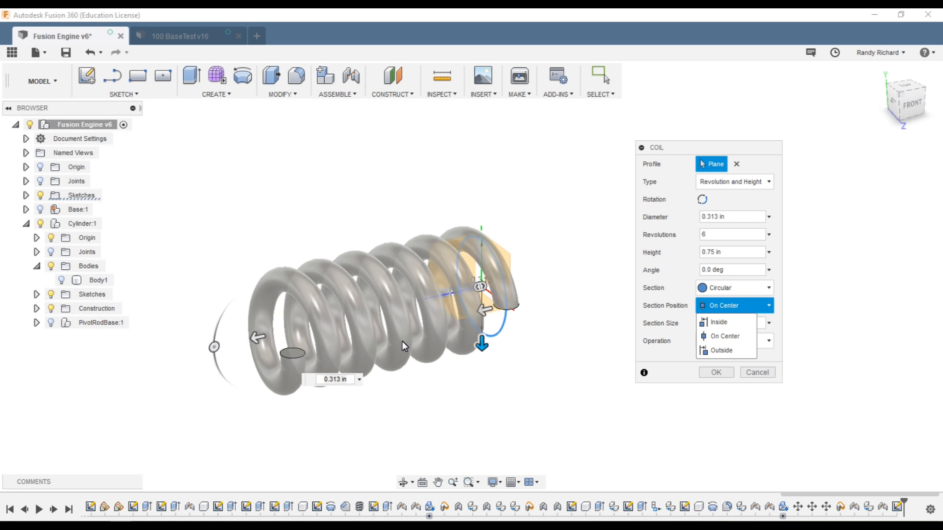
{"action": "left_click", "coordinate": [394, 419]}
{"action": "left_click", "coordinate": [910, 103]}
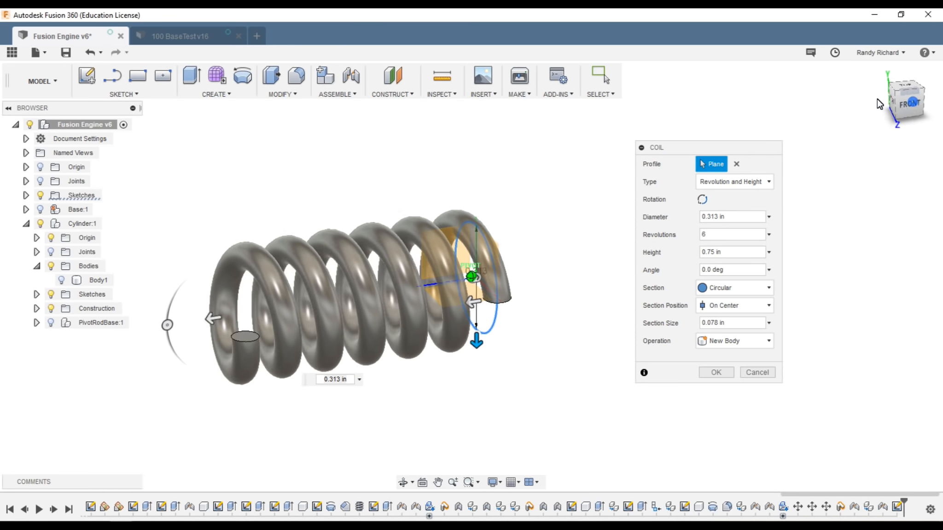
{"action": "middle_click_drag", "start_coordinate": [849, 65], "coordinate": [833, 14], "text": "shift"}
{"action": "scroll", "coordinate": [507, 189], "scroll_direction": "down", "scroll_amount": 1}
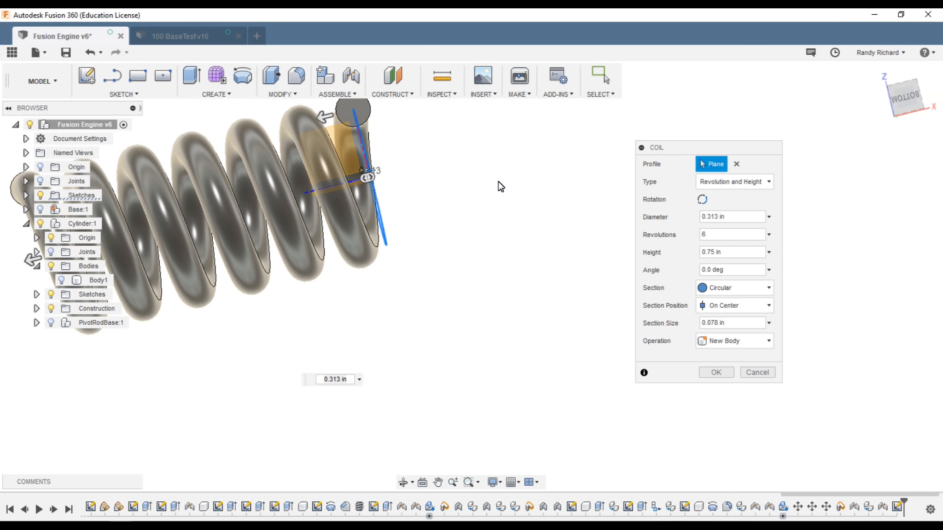
{"action": "middle_click_drag", "start_coordinate": [433, 123], "coordinate": [448, 215]}
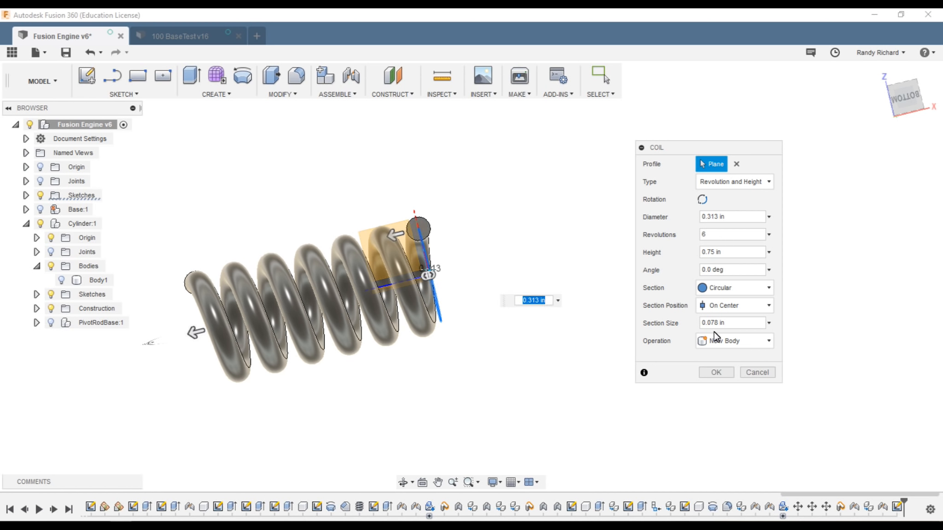
{"action": "left_click", "coordinate": [770, 305]}
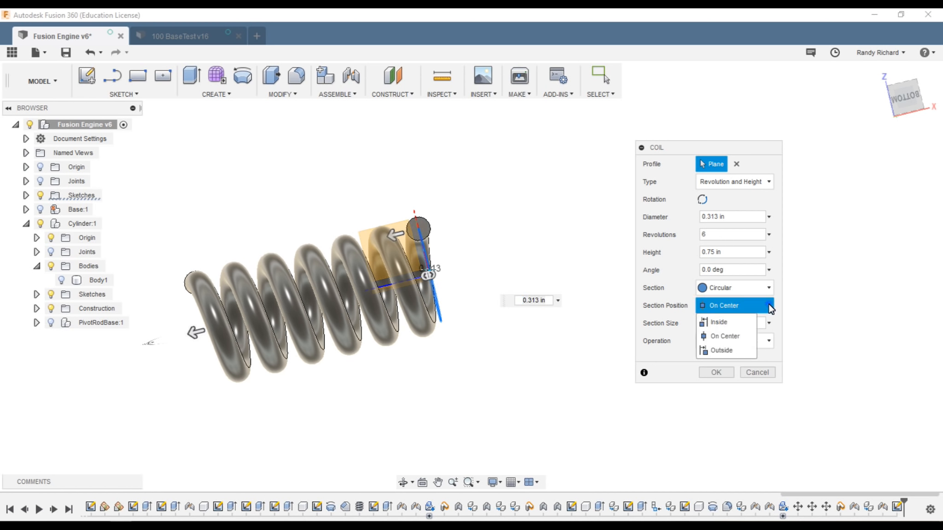
{"action": "left_click", "coordinate": [719, 321]}
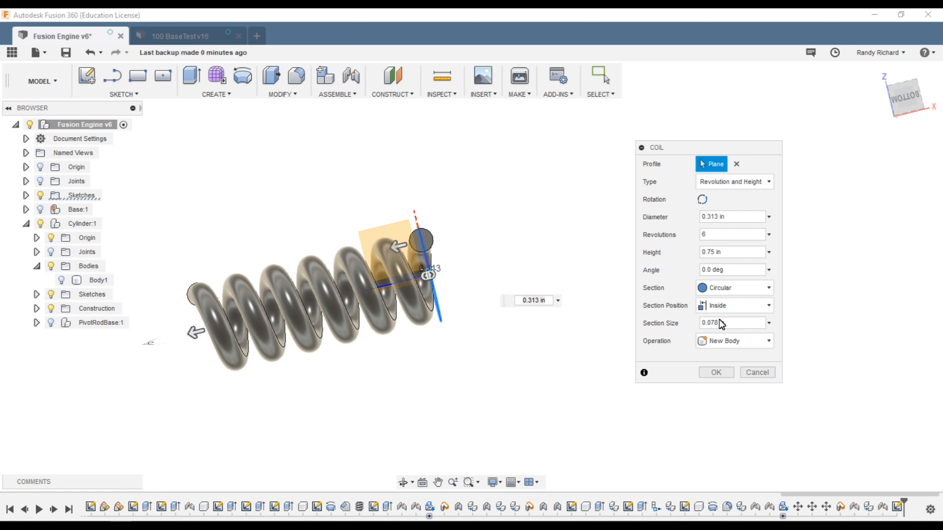
{"action": "left_click", "coordinate": [904, 105]}
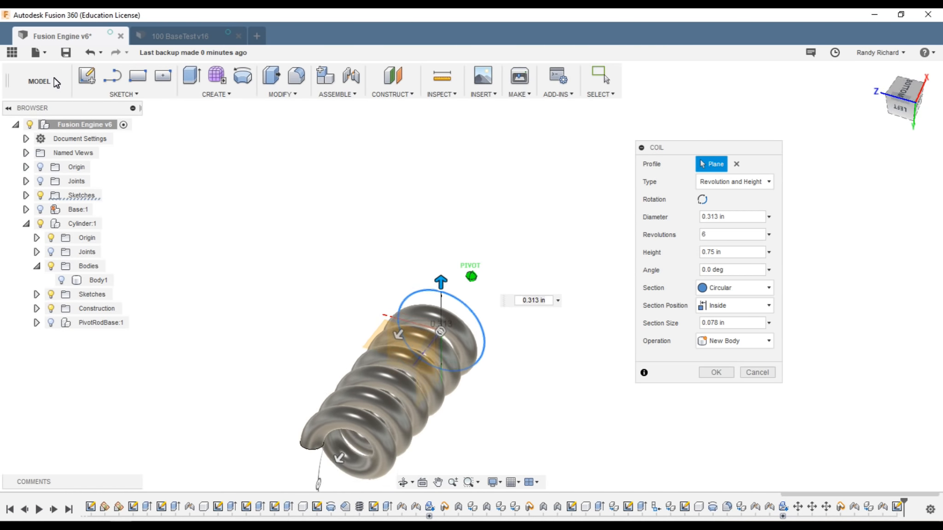
{"action": "left_click_drag", "start_coordinate": [915, 109], "coordinate": [36, 89]}
{"action": "scroll", "coordinate": [415, 301], "scroll_direction": "up", "scroll_amount": 2}
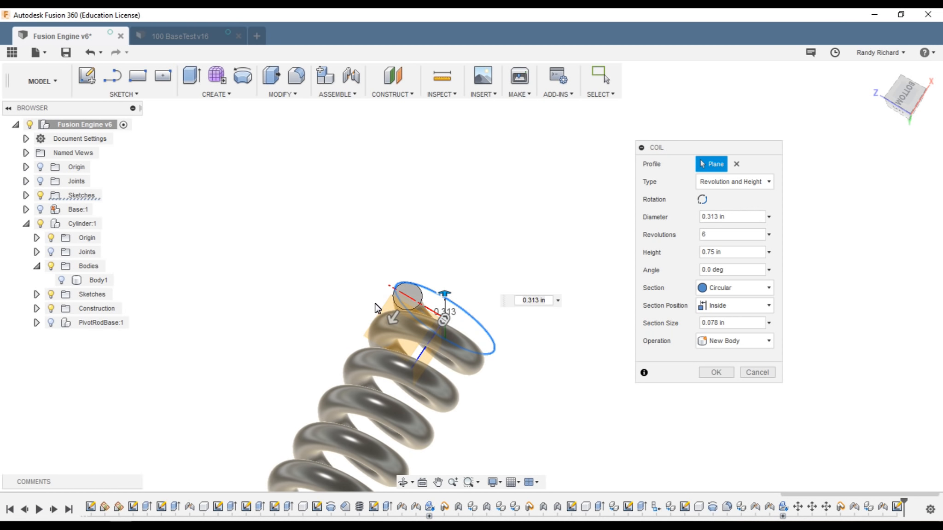
{"action": "scroll", "coordinate": [408, 300], "scroll_direction": "up", "scroll_amount": 4}
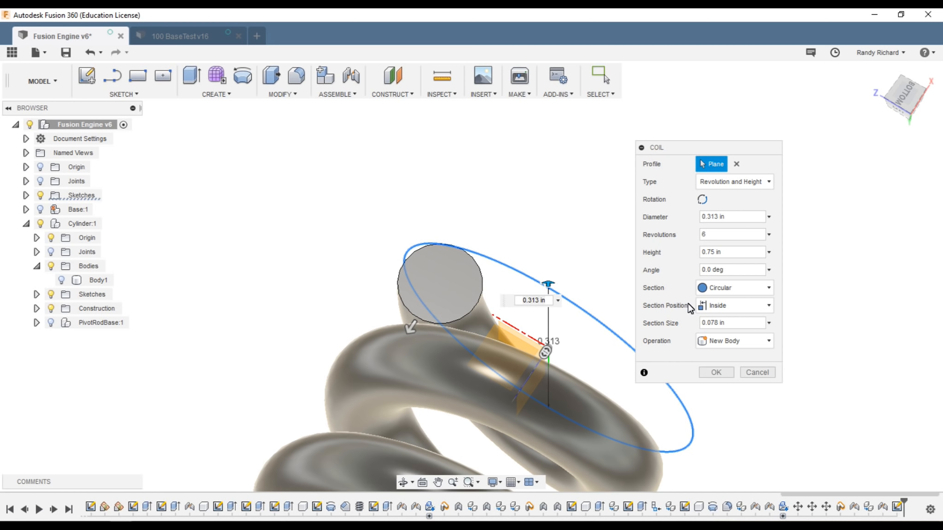
{"action": "left_click", "coordinate": [748, 305]}
{"action": "left_click", "coordinate": [730, 336]}
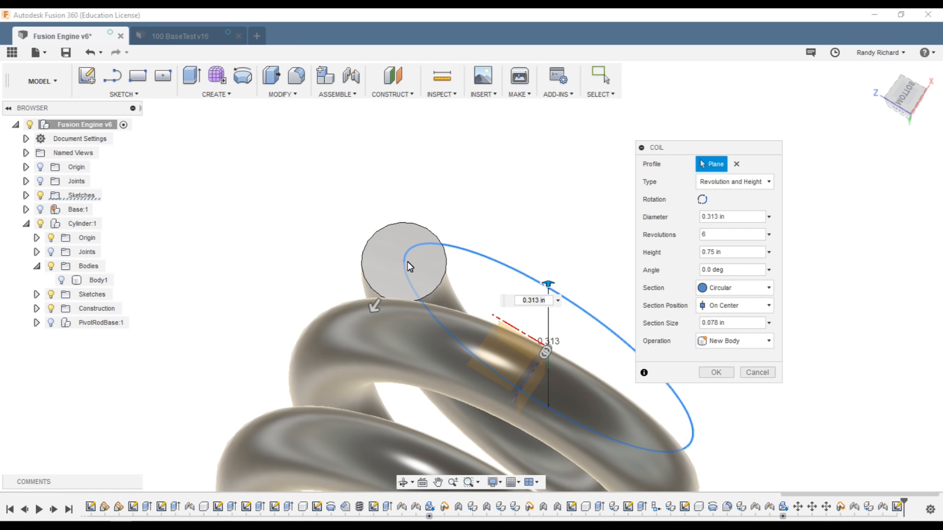
{"action": "left_click", "coordinate": [751, 304]}
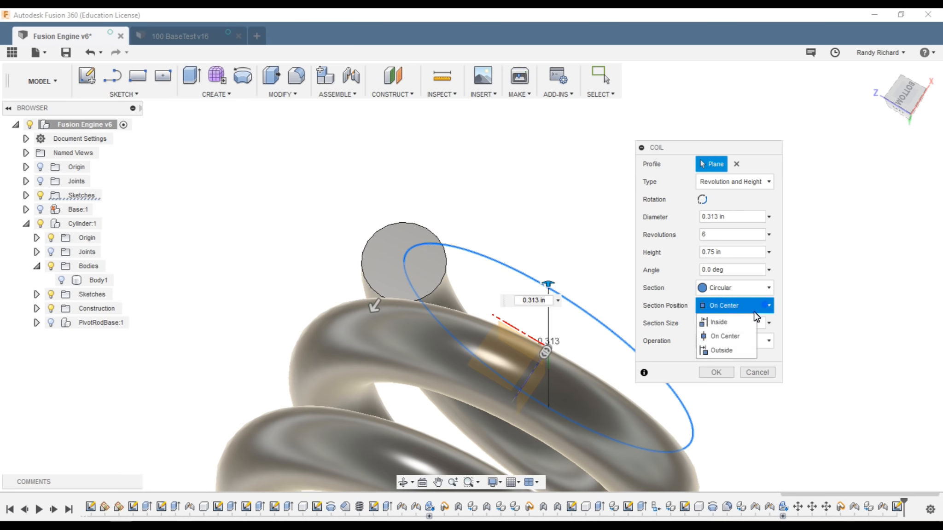
{"action": "left_click", "coordinate": [730, 323]}
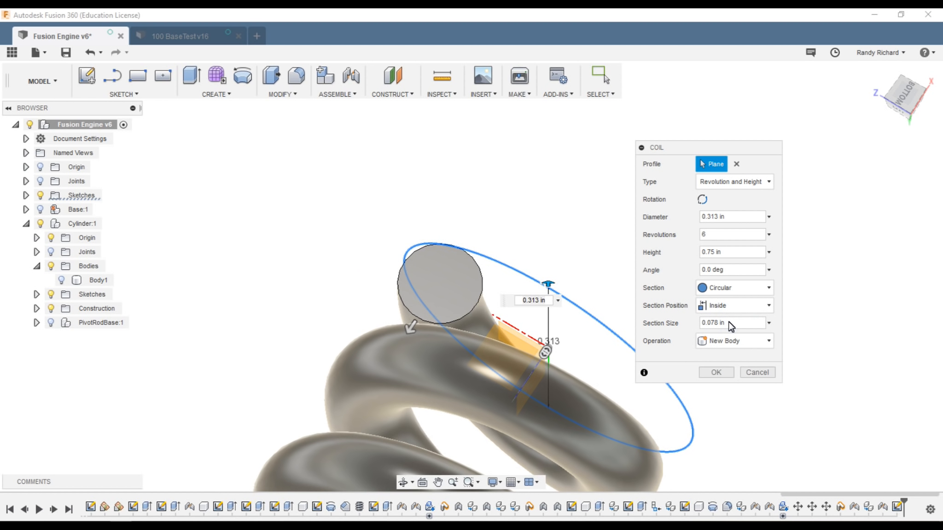
{"action": "left_click", "coordinate": [766, 305]}
{"action": "left_click", "coordinate": [726, 353]}
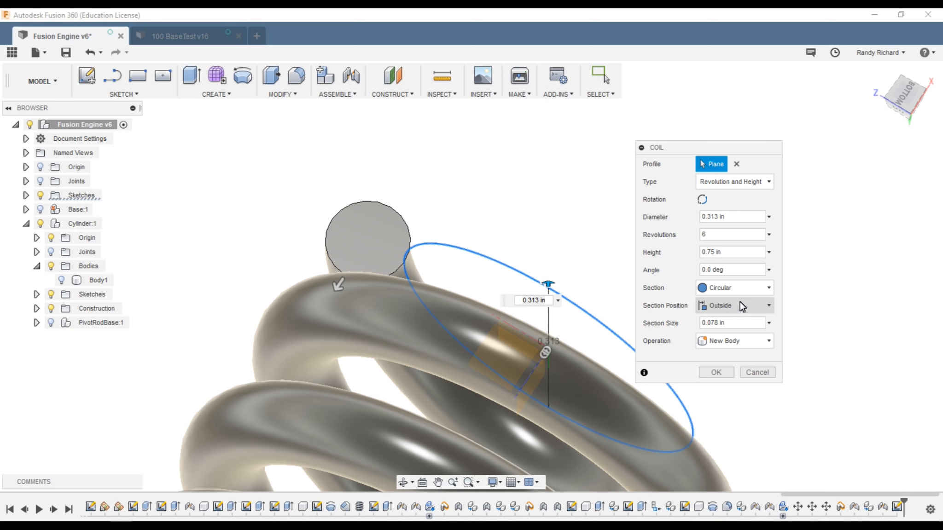
{"action": "left_click", "coordinate": [757, 305]}
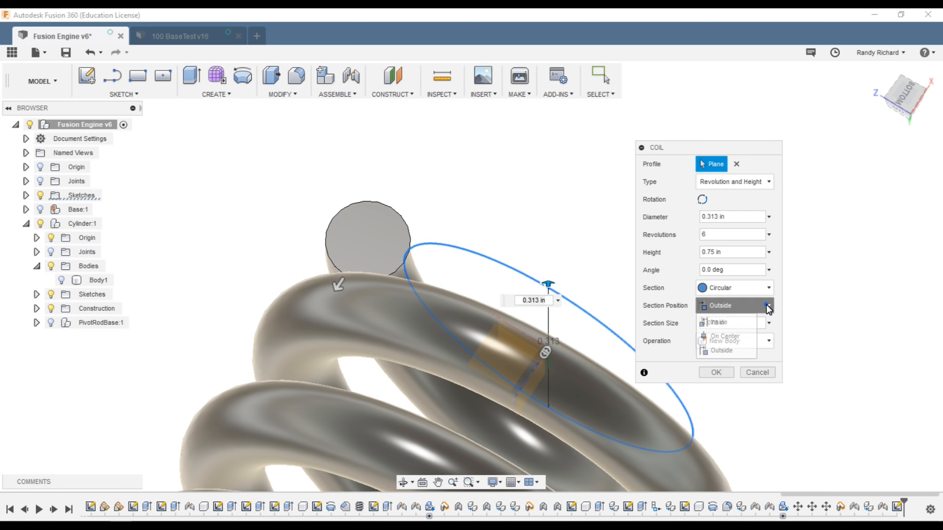
{"action": "left_click", "coordinate": [730, 321]}
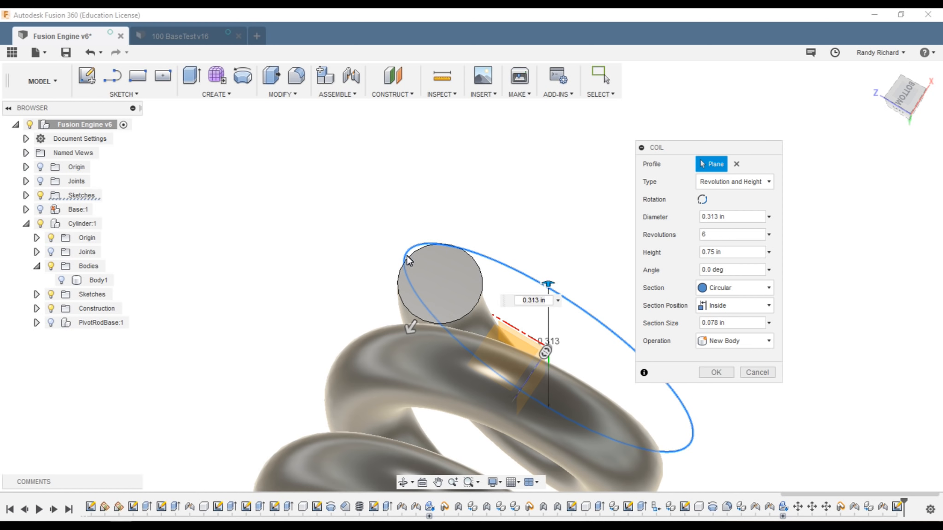
{"action": "scroll", "coordinate": [397, 285], "scroll_direction": "down", "scroll_amount": 5}
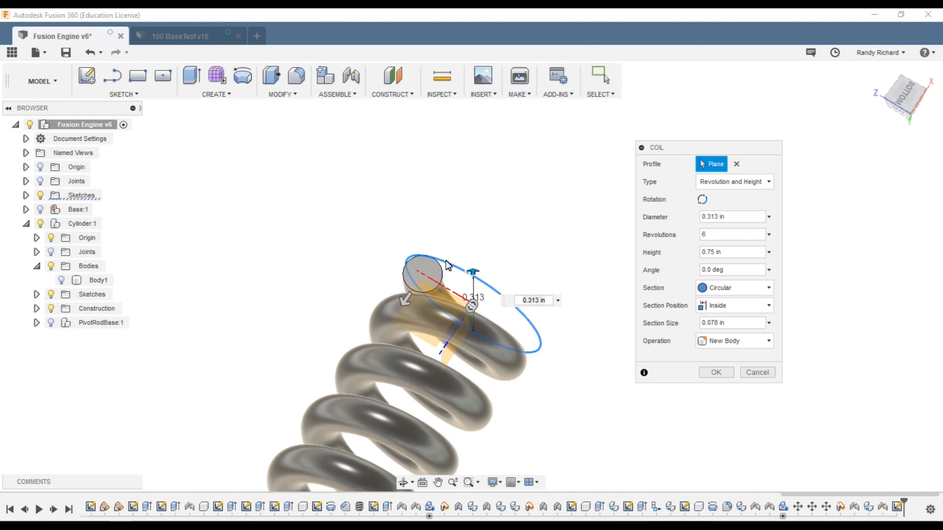
{"action": "scroll", "coordinate": [446, 265], "scroll_direction": "down", "scroll_amount": 3}
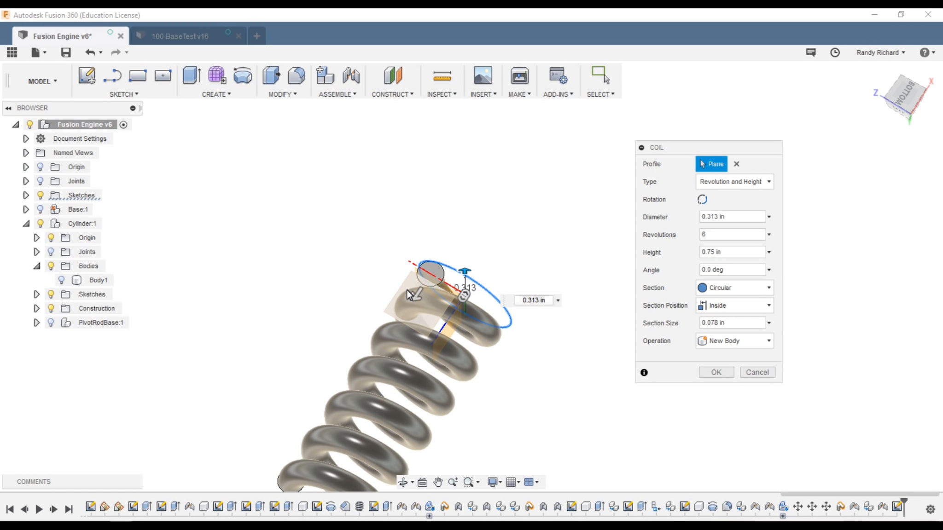
{"action": "scroll", "coordinate": [540, 290], "scroll_direction": "down", "scroll_amount": 1}
{"action": "mouse_move", "coordinate": [907, 94]}
{"action": "left_mouse_down"}
{"action": "mouse_move", "coordinate": [789, 117]}
{"action": "mouse_move", "coordinate": [802, 114]}
{"action": "left_mouse_up"}
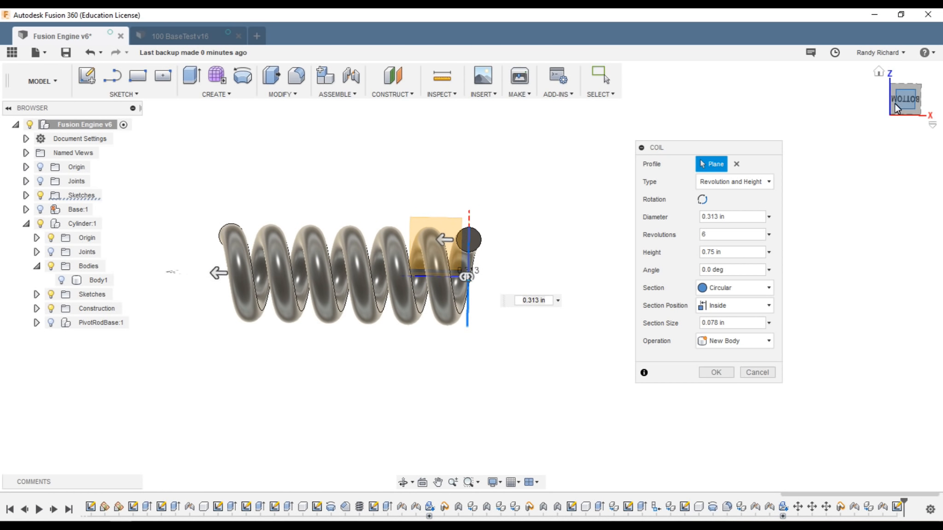
Step: Set the coil Section Size to 0.030 in and its Operation to New Component
{"action": "left_click", "coordinate": [741, 324]}
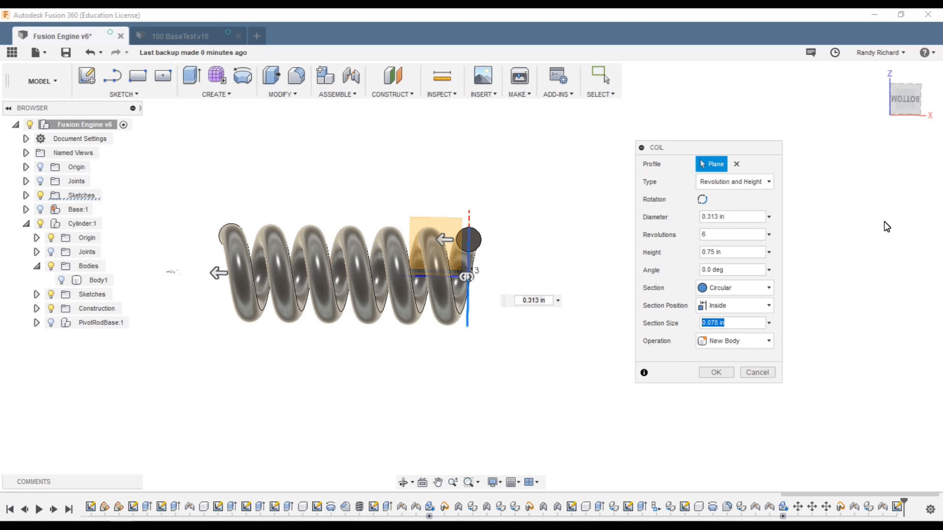
{"action": "left_click_drag", "start_coordinate": [896, 96], "coordinate": [934, 124]}
{"action": "left_click_drag", "start_coordinate": [711, 325], "coordinate": [720, 327]}
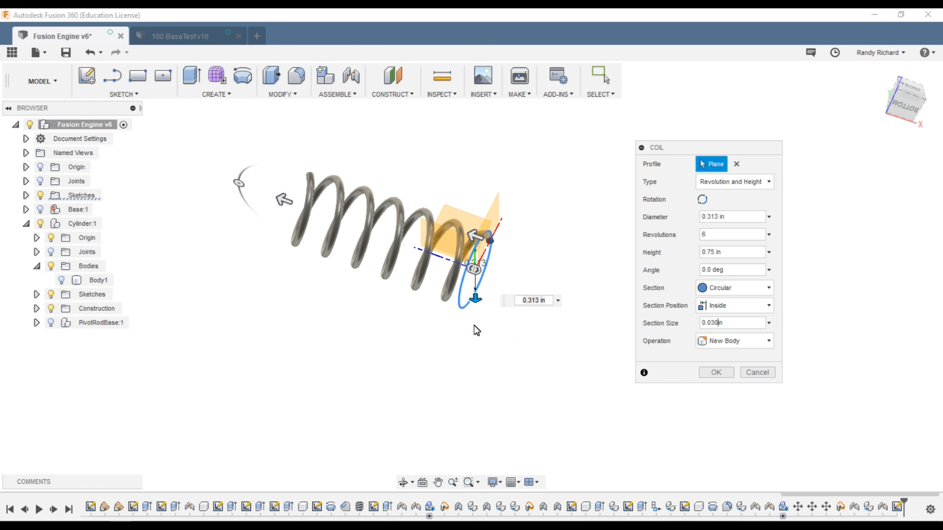
{"action": "scroll", "coordinate": [387, 251], "scroll_direction": "up", "scroll_amount": 1}
{"action": "scroll", "coordinate": [579, 169], "scroll_direction": "up", "scroll_amount": 1}
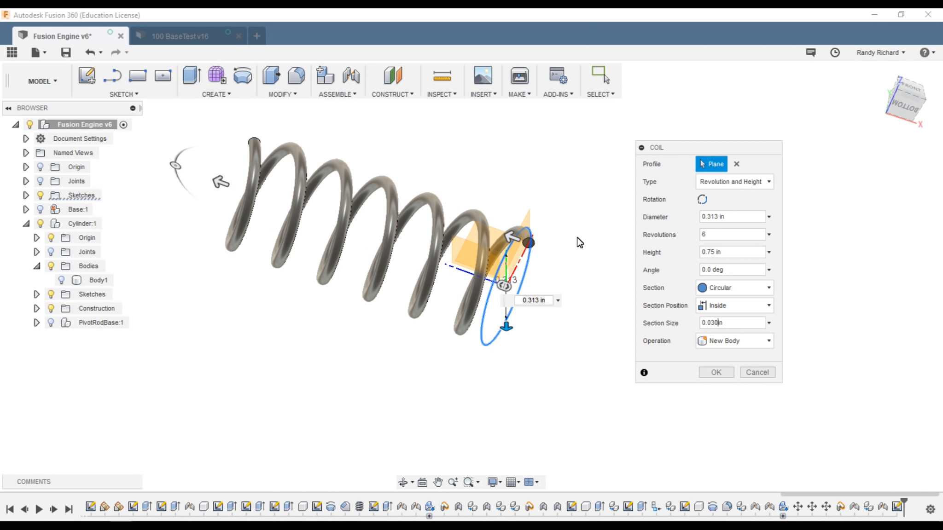
{"action": "left_click", "coordinate": [707, 324]}
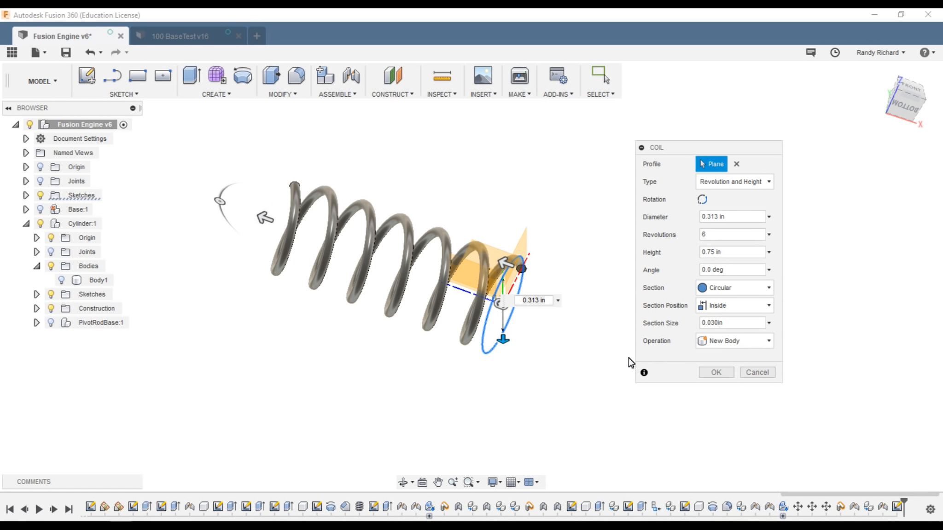
{"action": "left_click", "coordinate": [768, 340]}
{"action": "left_click", "coordinate": [728, 416]}
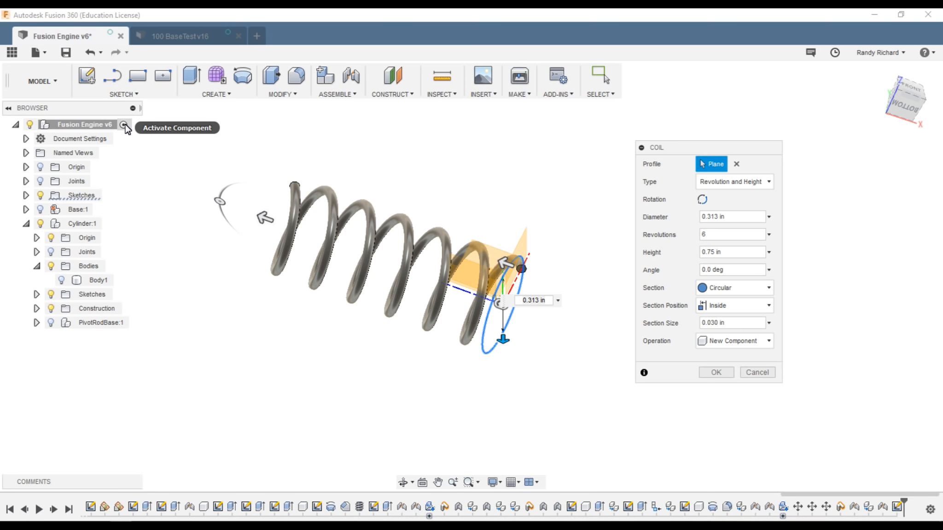
Step: Try 8 revolutions, return to 6, and change the coil Height to 0.5 in
{"action": "scroll", "coordinate": [375, 363], "scroll_direction": "up", "scroll_amount": 2}
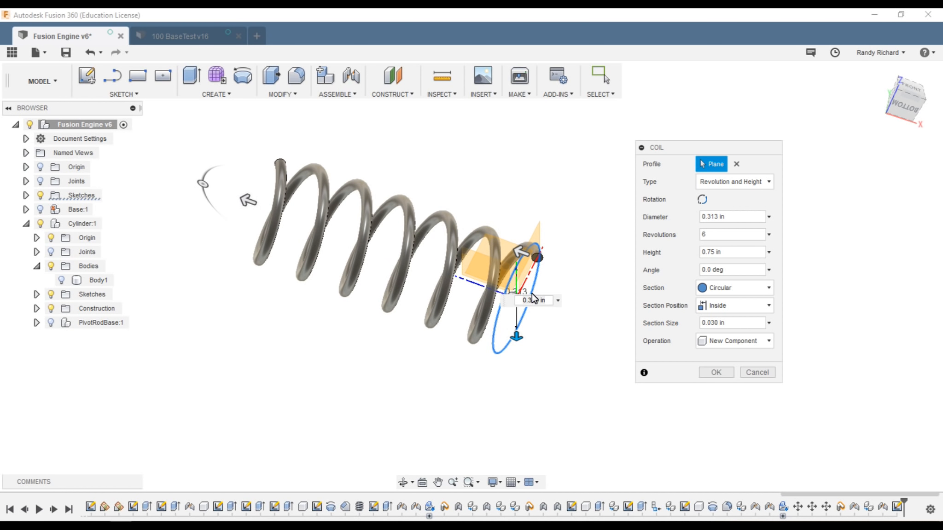
{"action": "left_click_drag", "start_coordinate": [897, 109], "coordinate": [741, 126]}
{"action": "left_click", "coordinate": [722, 236]}
{"action": "type", "text": "8"}
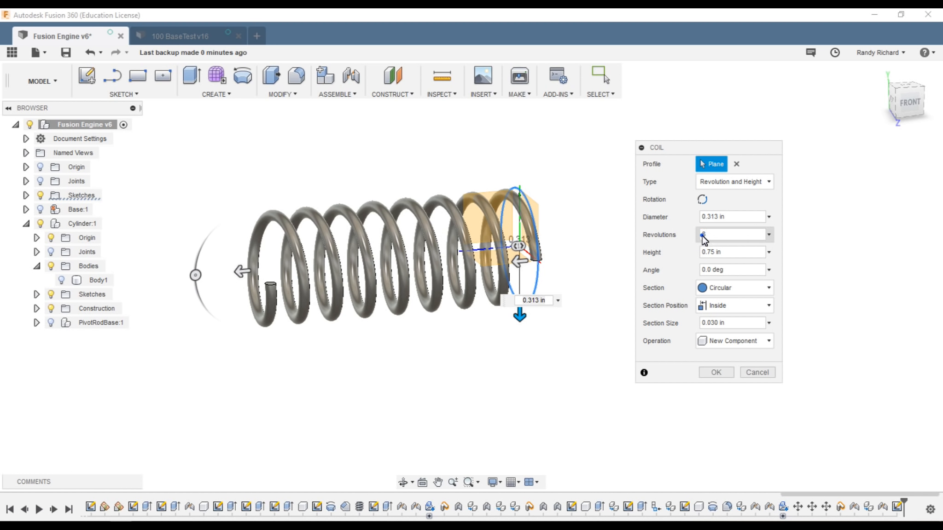
{"action": "type", "text": "6"}
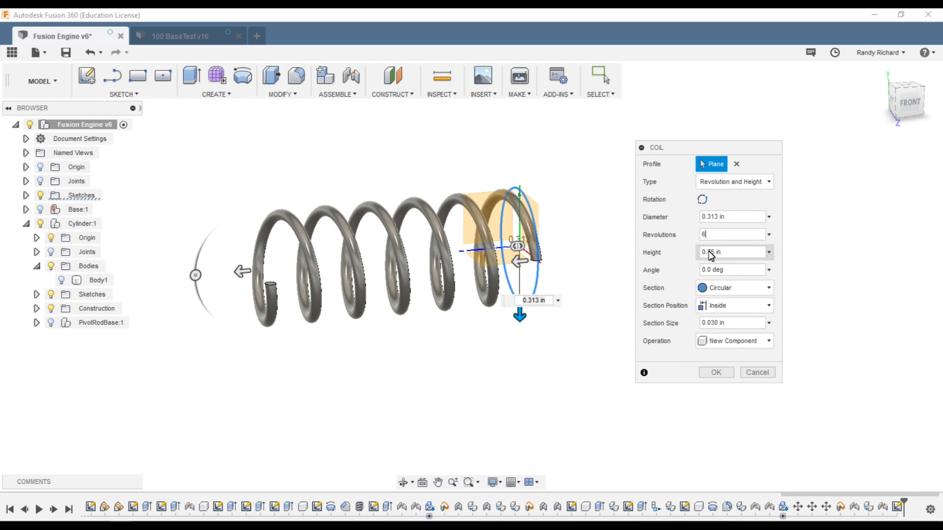
{"action": "left_click_drag", "start_coordinate": [708, 251], "coordinate": [711, 252]}
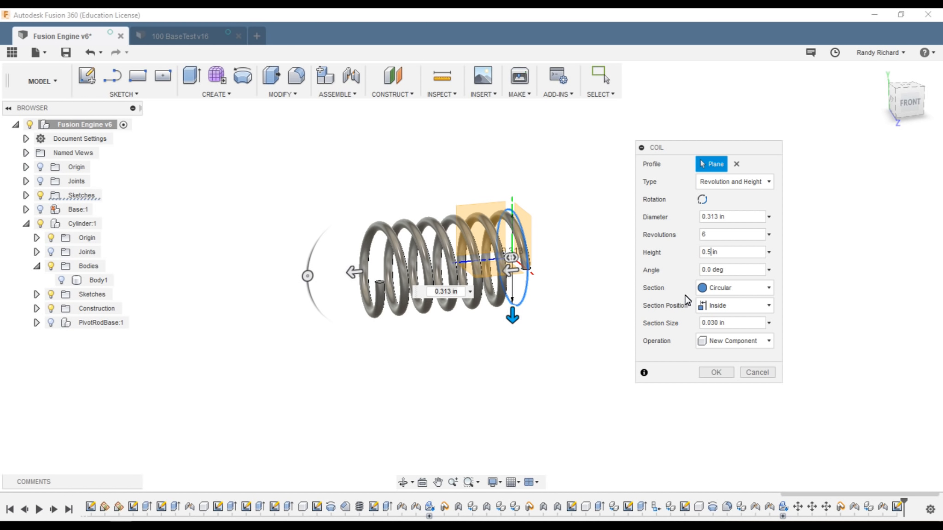
Step: Commit the coil as Spring:1 and show the PivotRodBase:1 pivot rod assembly
{"action": "left_click", "coordinate": [722, 371]}
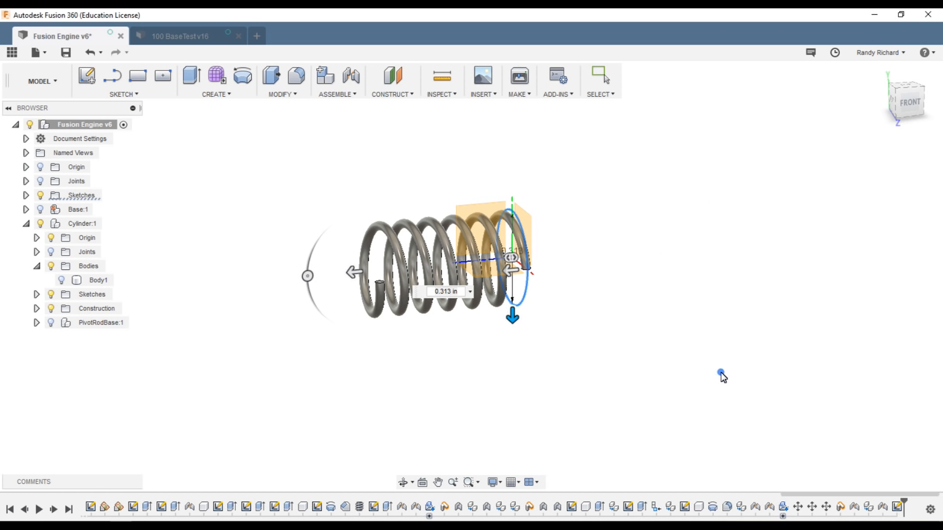
{"action": "mouse_move", "coordinate": [902, 105]}
{"action": "left_mouse_down"}
{"action": "mouse_move", "coordinate": [918, 122]}
{"action": "mouse_move", "coordinate": [940, 111]}
{"action": "left_mouse_up"}
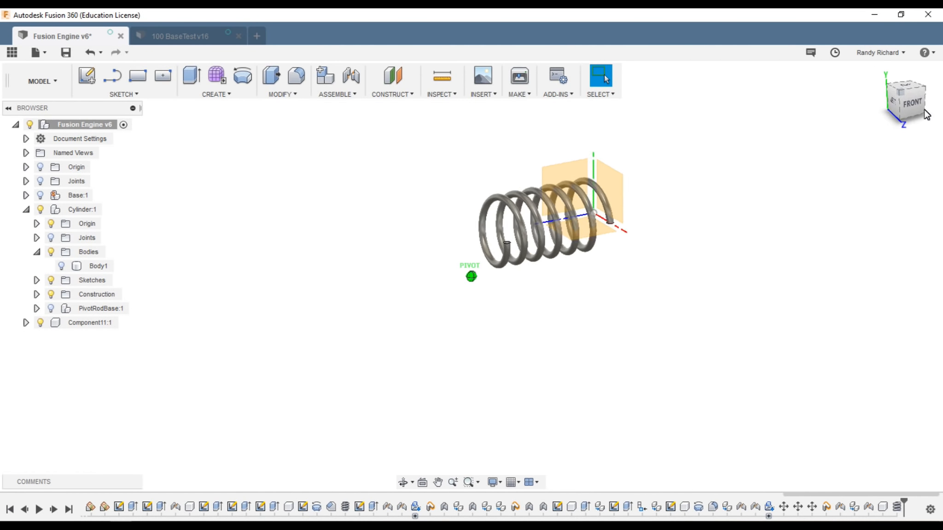
{"action": "left_click", "coordinate": [37, 309]}
{"action": "left_click", "coordinate": [50, 252]}
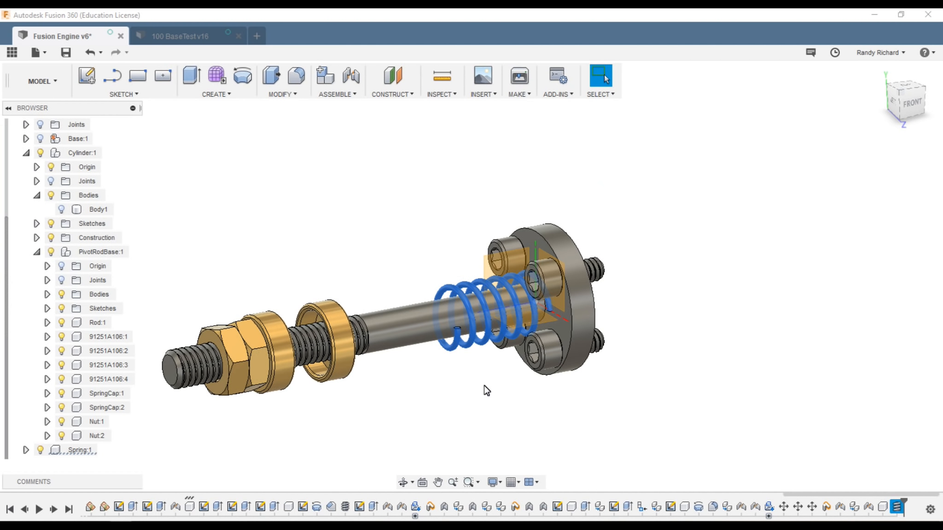
{"action": "scroll", "coordinate": [550, 328], "scroll_direction": "down", "scroll_amount": 2}
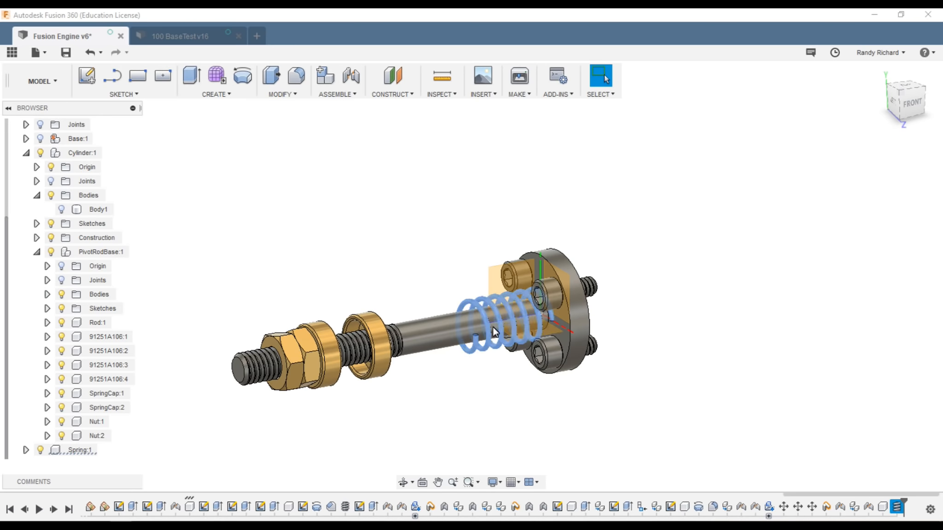
{"action": "scroll", "coordinate": [550, 328], "scroll_direction": "up", "scroll_amount": 1}
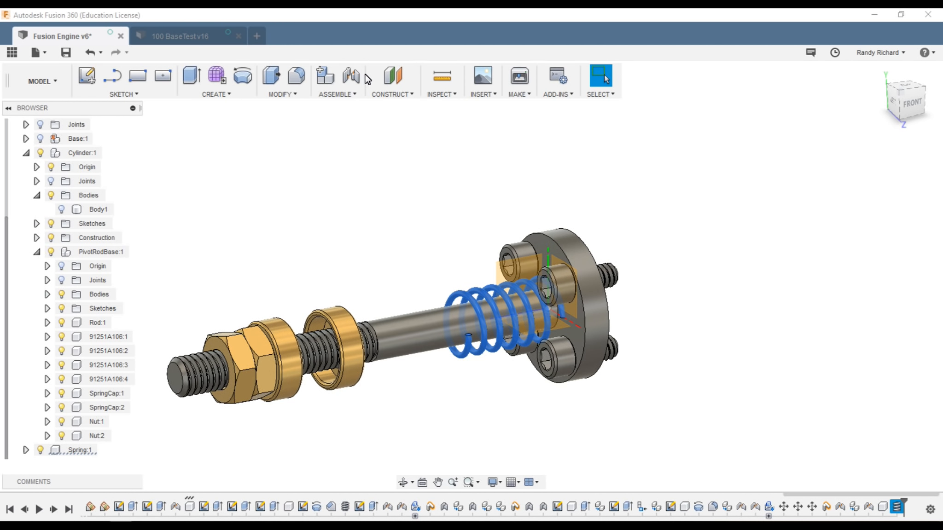
Step: Inspect SpringCap:1, SpringCap:2 and Nut:1, then select the first spring cap's outer face
{"action": "left_click", "coordinate": [351, 350]}
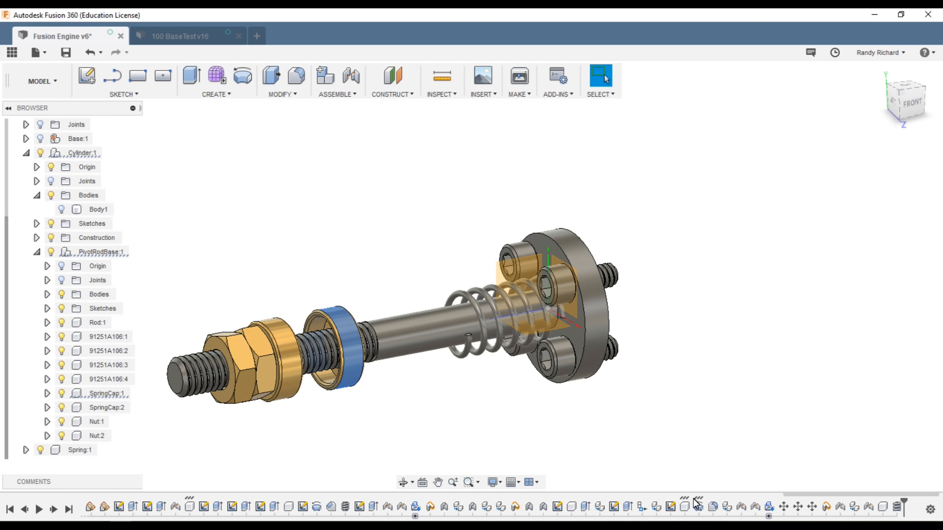
{"action": "left_click", "coordinate": [289, 354]}
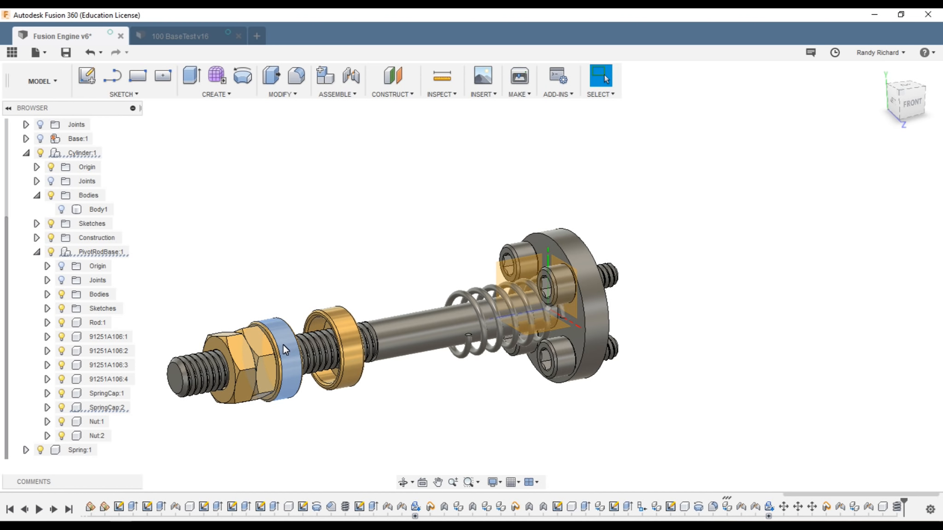
{"action": "left_click", "coordinate": [259, 345]}
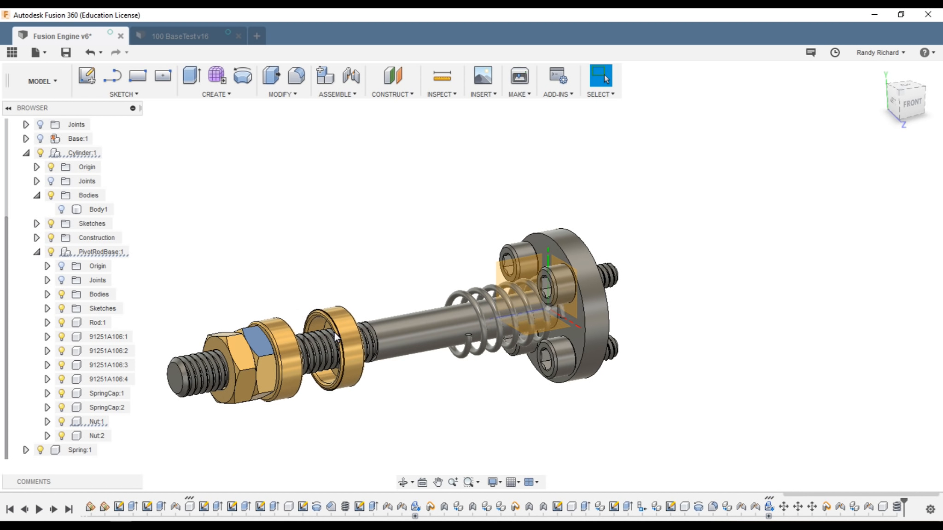
{"action": "left_click", "coordinate": [347, 343]}
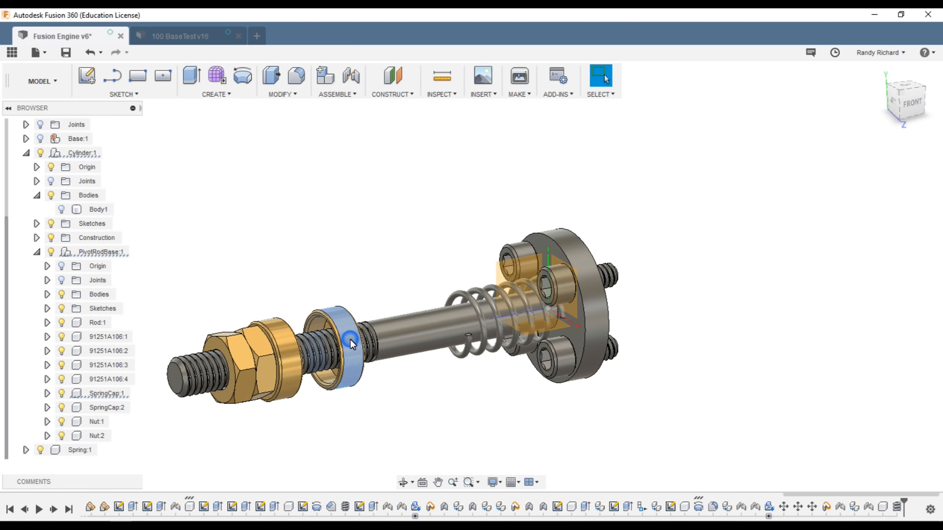
{"action": "left_click", "coordinate": [351, 340]}
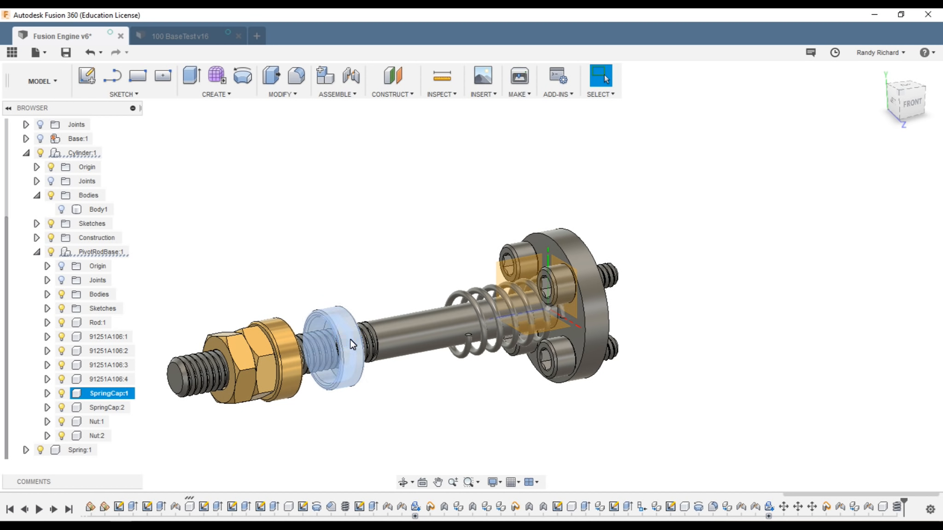
{"action": "left_click", "coordinate": [425, 414]}
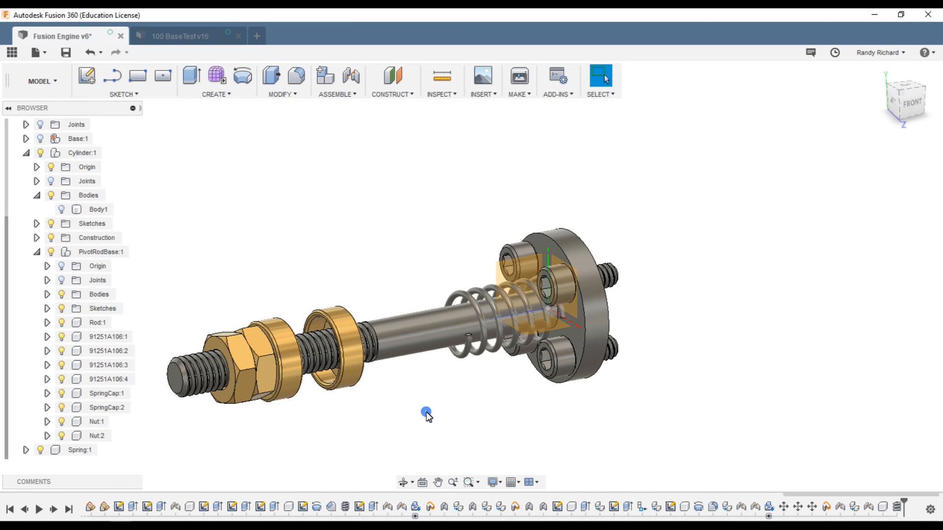
{"action": "left_click", "coordinate": [351, 359]}
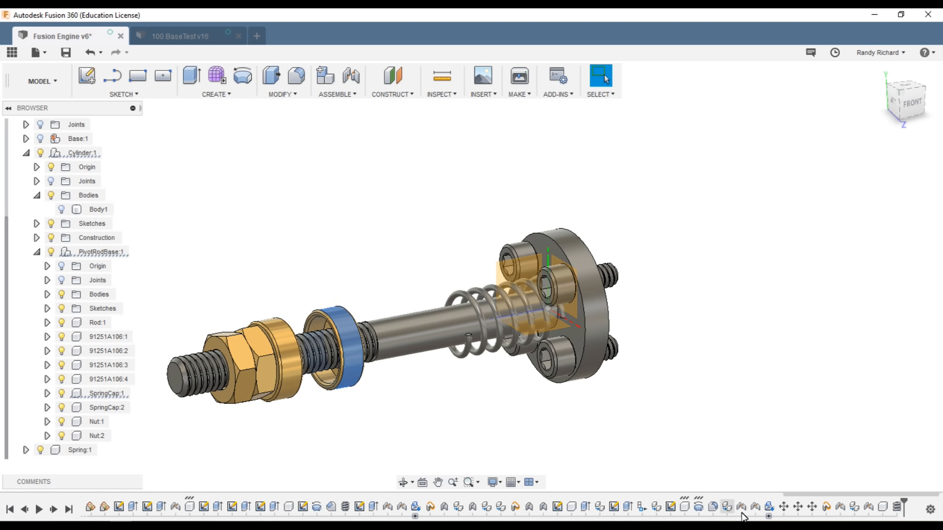
Step: Show the pivot rod assembly's joint markers and bring up the spring cap joint's timeline options
{"action": "left_click", "coordinate": [61, 280]}
{"action": "mouse_move", "coordinate": [898, 102]}
{"action": "left_mouse_down"}
{"action": "mouse_move", "coordinate": [826, 110]}
{"action": "mouse_move", "coordinate": [880, 115]}
{"action": "mouse_move", "coordinate": [925, 102]}
{"action": "left_mouse_up"}
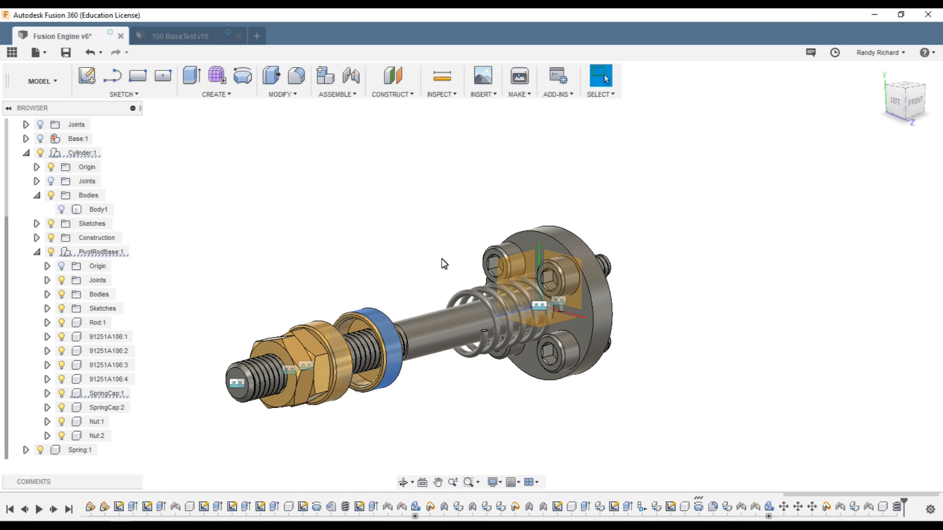
{"action": "left_click", "coordinate": [241, 384]}
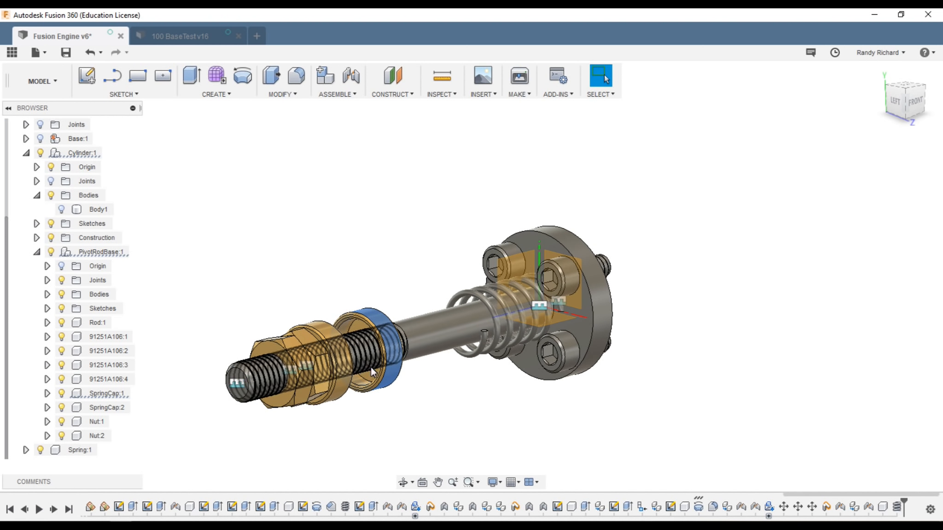
{"action": "left_click", "coordinate": [239, 385]}
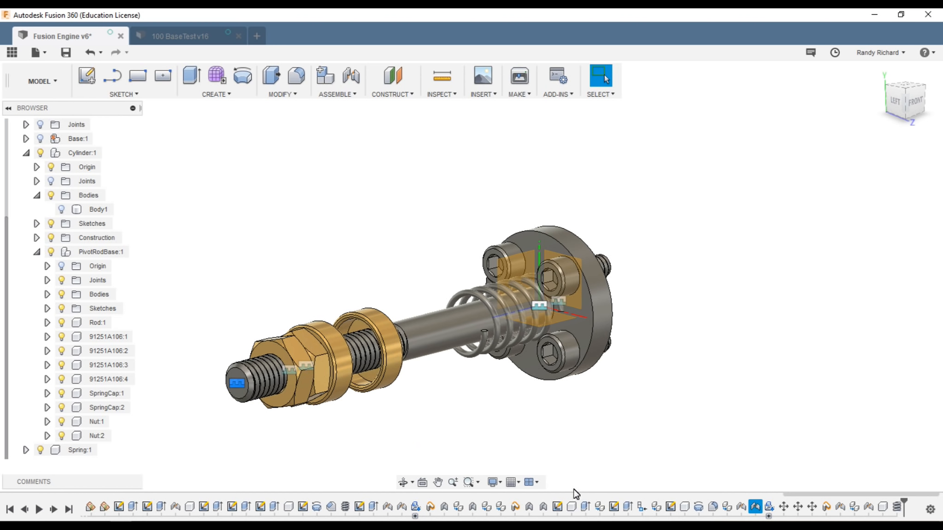
{"action": "left_click", "coordinate": [741, 507]}
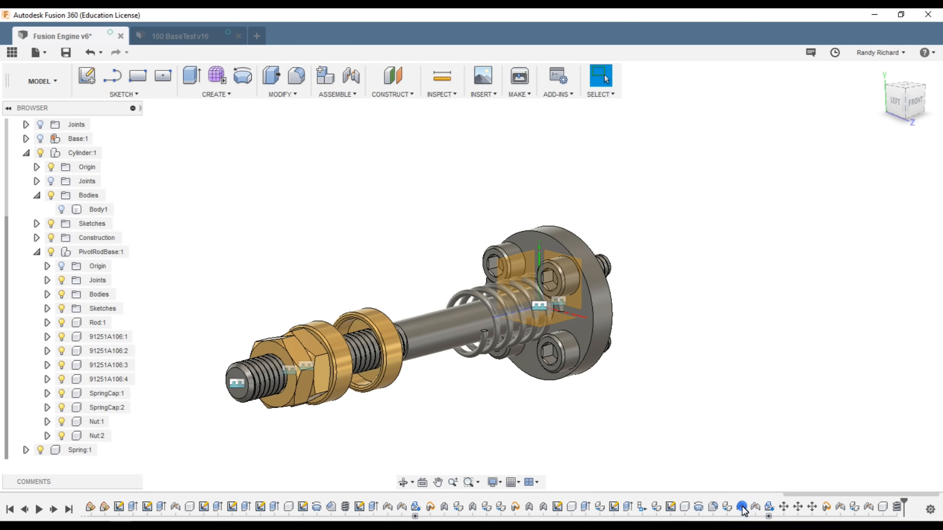
{"action": "right_click", "coordinate": [741, 507]}
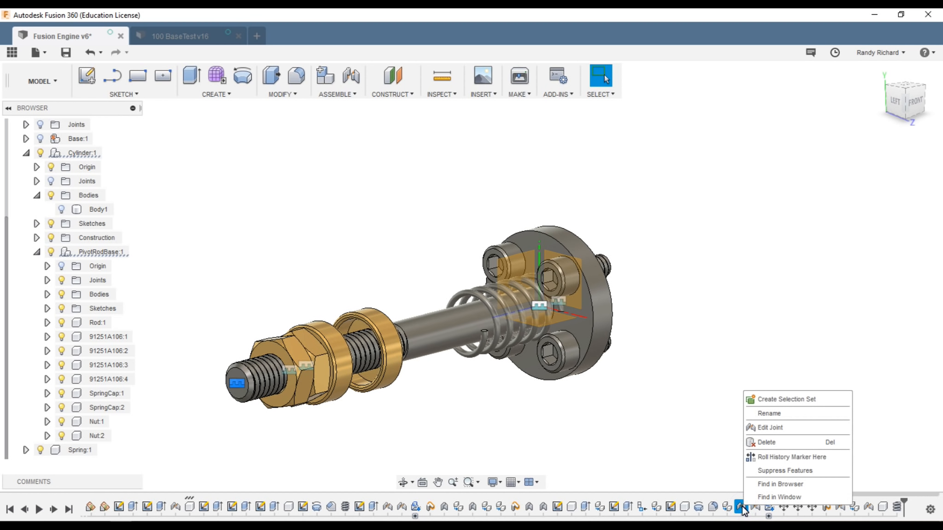
Step: Edit the first spring cap's joint to a Z offset of -0.85 in
{"action": "left_click", "coordinate": [768, 426]}
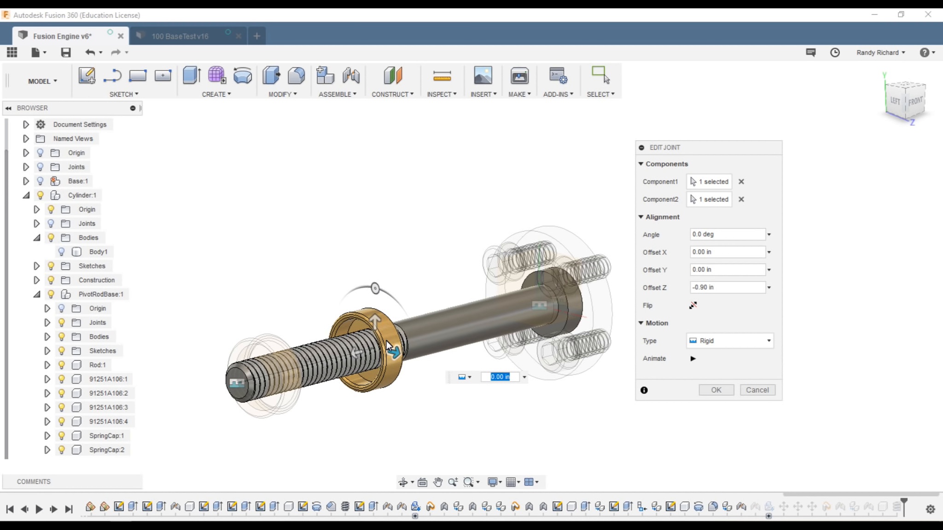
{"action": "left_click", "coordinate": [359, 352]}
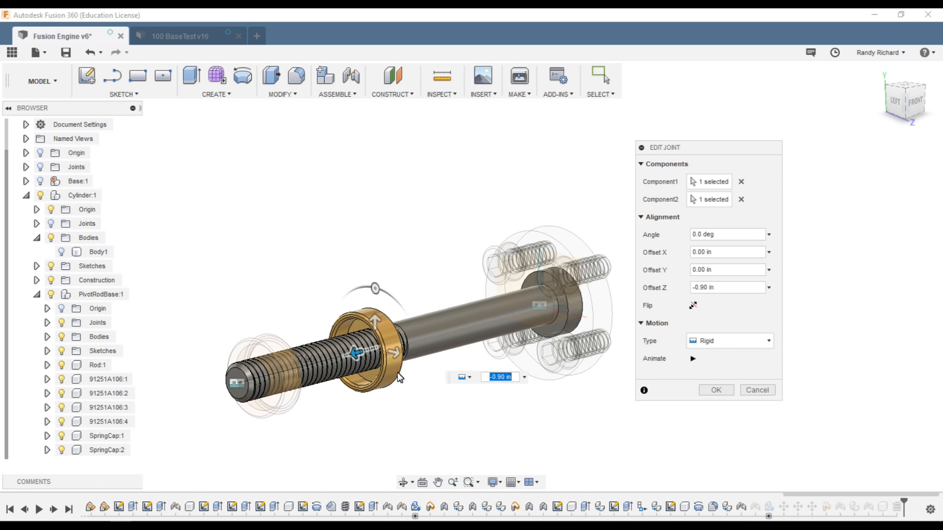
{"action": "left_click", "coordinate": [501, 377]}
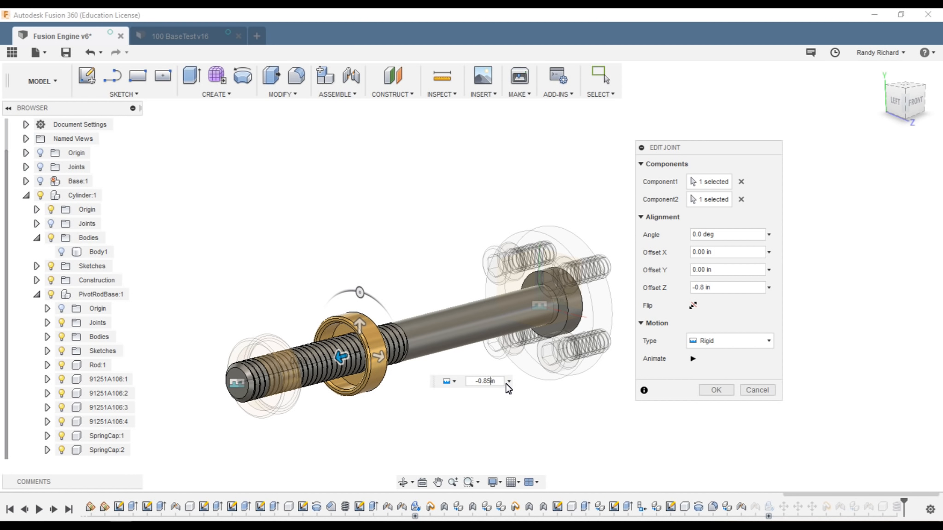
{"action": "left_click", "coordinate": [724, 389]}
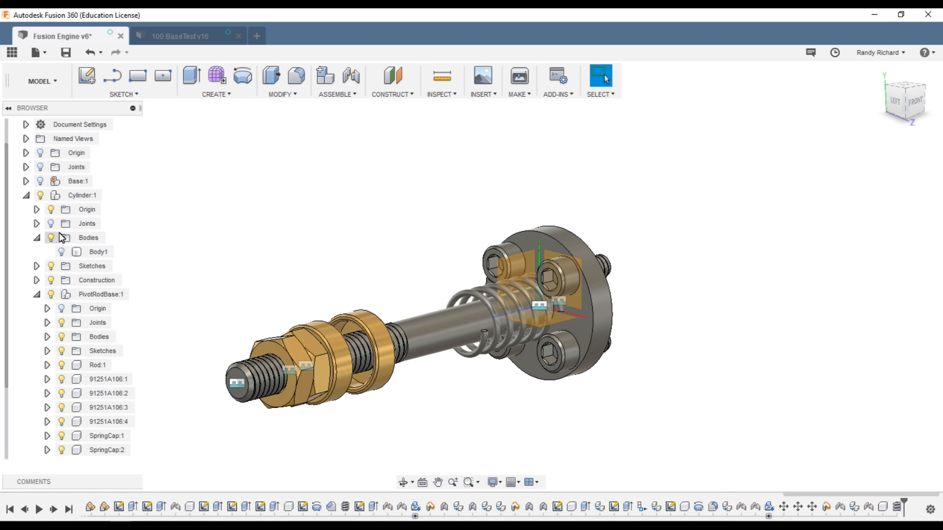
{"action": "left_click", "coordinate": [40, 180]}
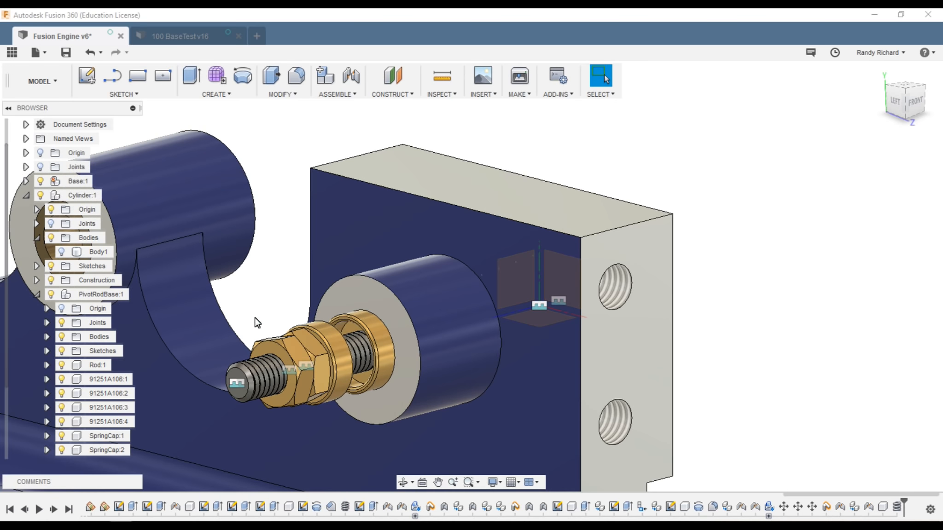
{"action": "left_click", "coordinate": [41, 182]}
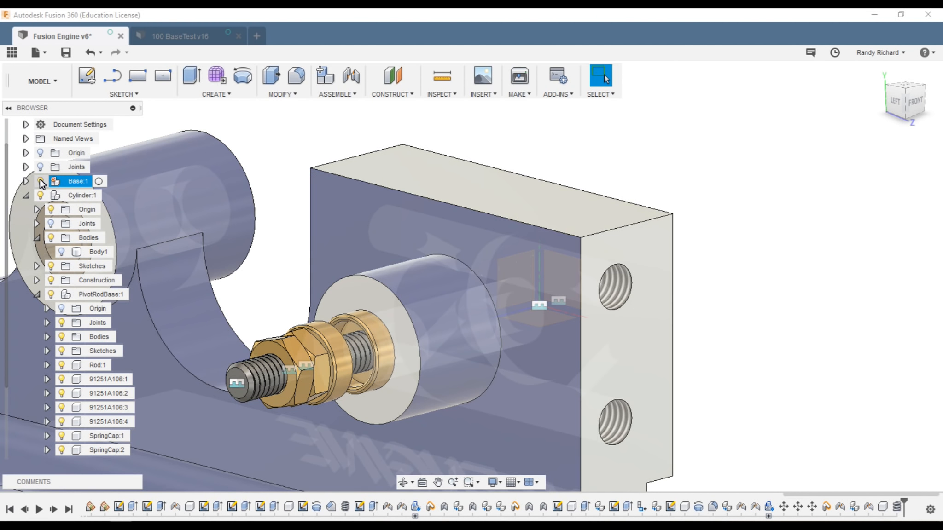
{"action": "scroll", "coordinate": [679, 361], "scroll_direction": "down", "scroll_amount": 3}
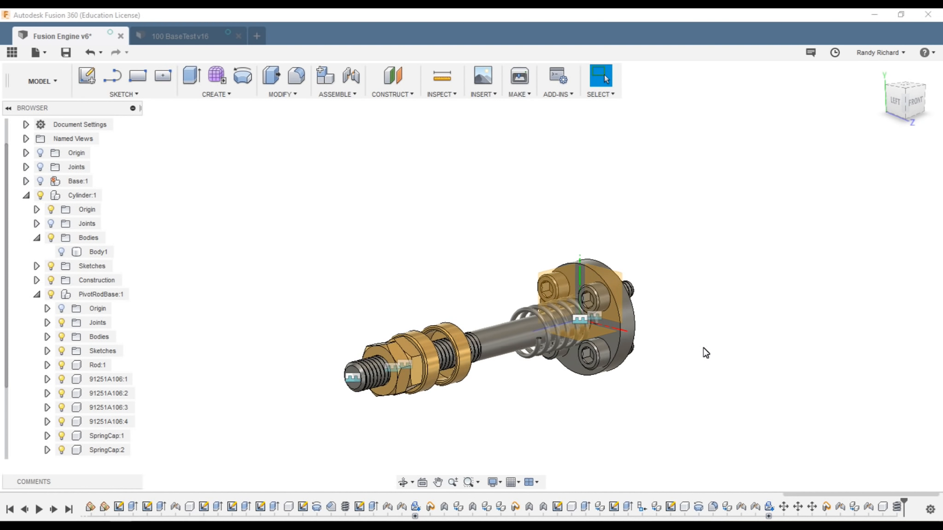
{"action": "scroll", "coordinate": [519, 334], "scroll_direction": "up", "scroll_amount": 1}
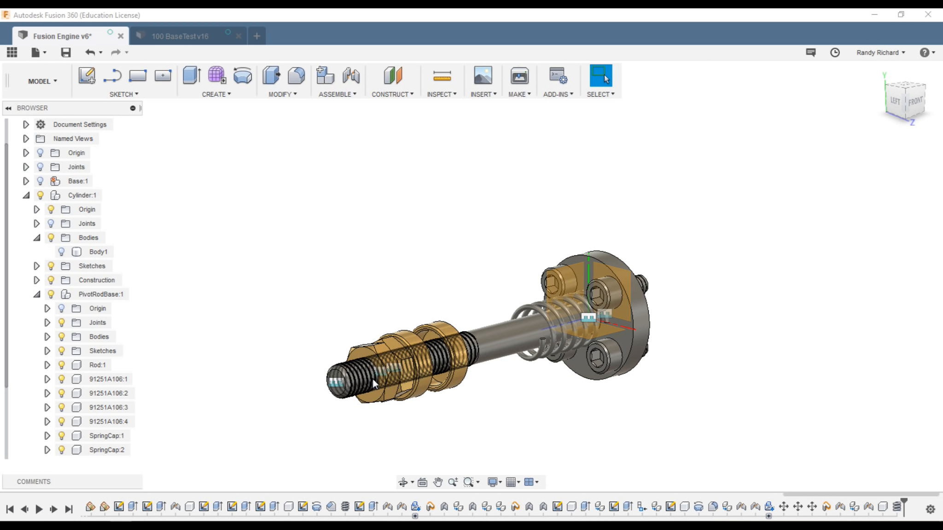
{"action": "left_click", "coordinate": [423, 354]}
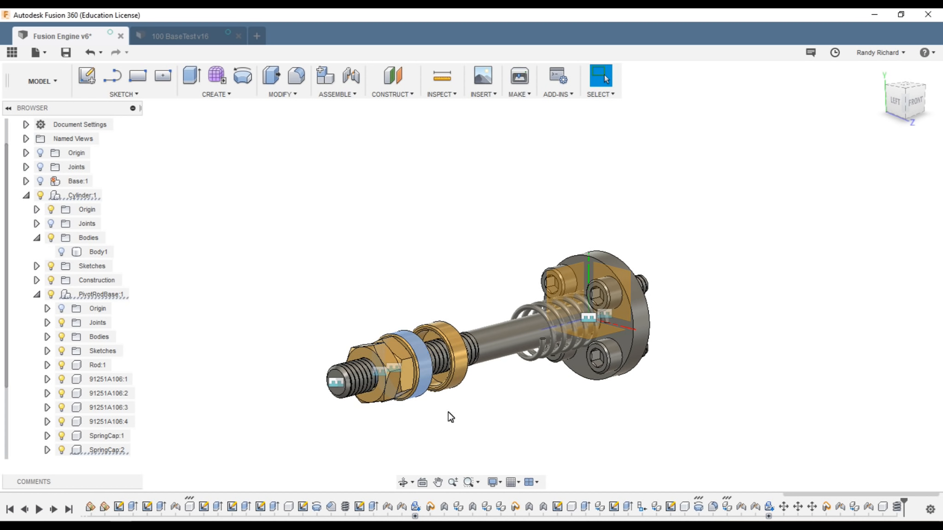
Step: Edit the Rigid7 joint, dragging the second spring cap's Z offset to 0.50 in
{"action": "right_click", "coordinate": [758, 507]}
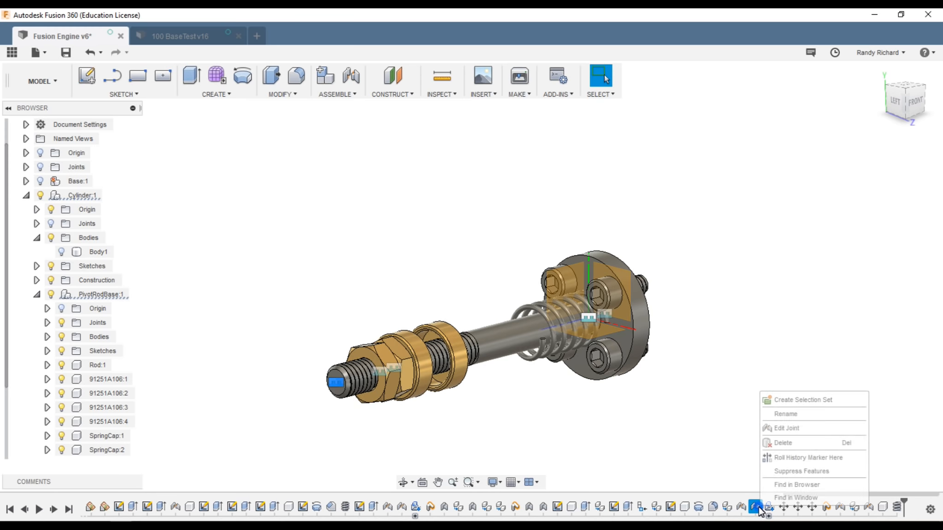
{"action": "left_click", "coordinate": [789, 429]}
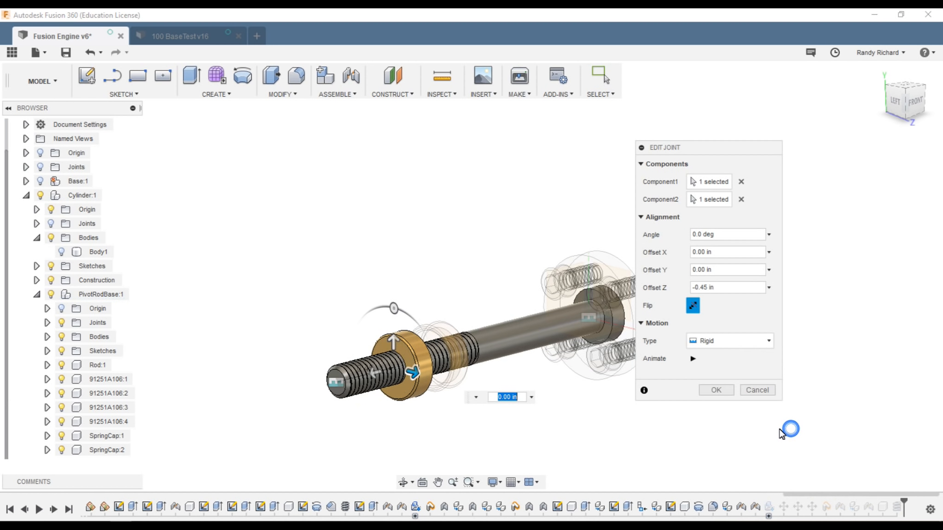
{"action": "left_click_drag", "start_coordinate": [375, 374], "coordinate": [248, 396]}
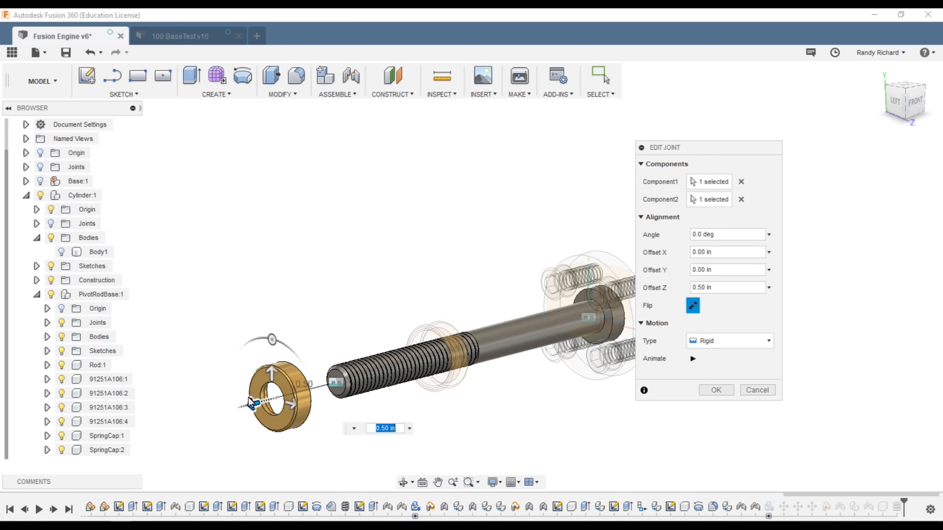
{"action": "left_click", "coordinate": [726, 394]}
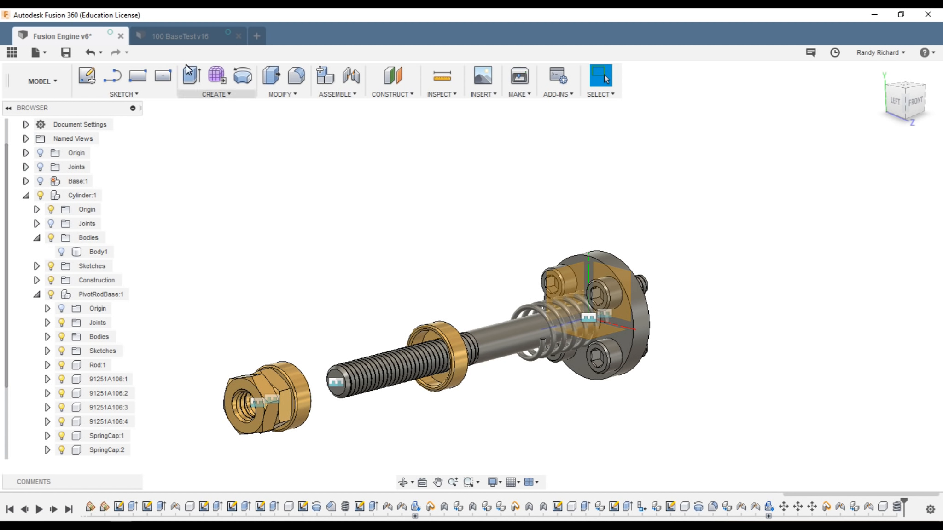
Step: Start a new Assemble joint, then cancel it
{"action": "left_click", "coordinate": [351, 76]}
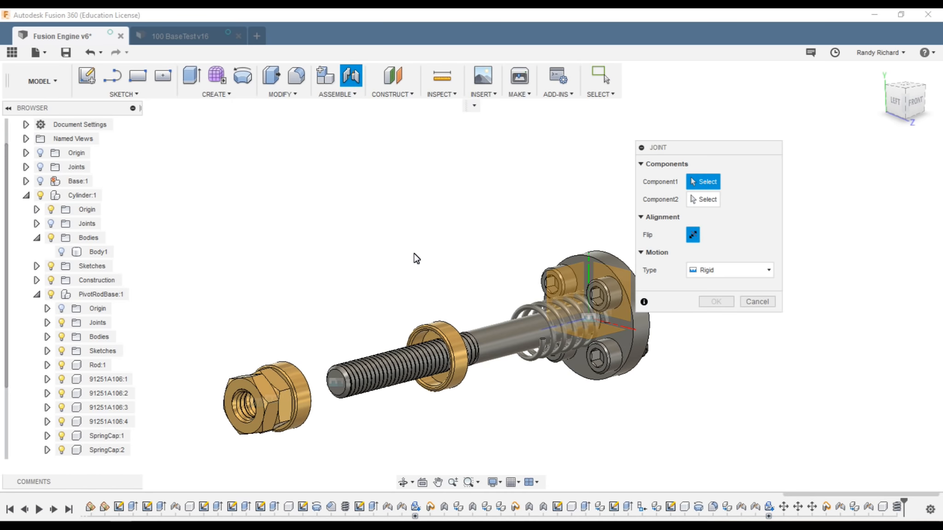
{"action": "scroll", "coordinate": [534, 350], "scroll_direction": "up", "scroll_amount": 2}
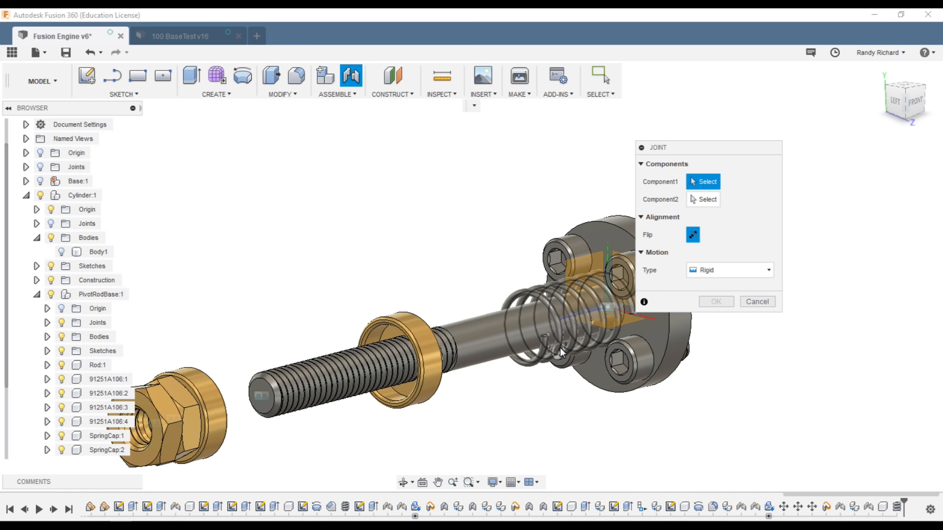
{"action": "scroll", "coordinate": [619, 286], "scroll_direction": "down", "scroll_amount": 1}
{"action": "scroll", "coordinate": [583, 289], "scroll_direction": "up", "scroll_amount": 2}
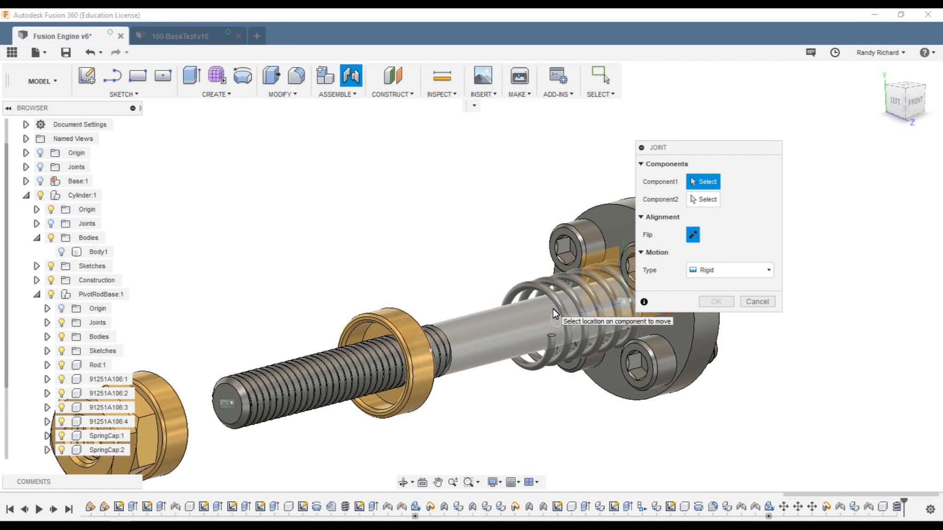
{"action": "scroll", "coordinate": [544, 294], "scroll_direction": "down", "scroll_amount": 4}
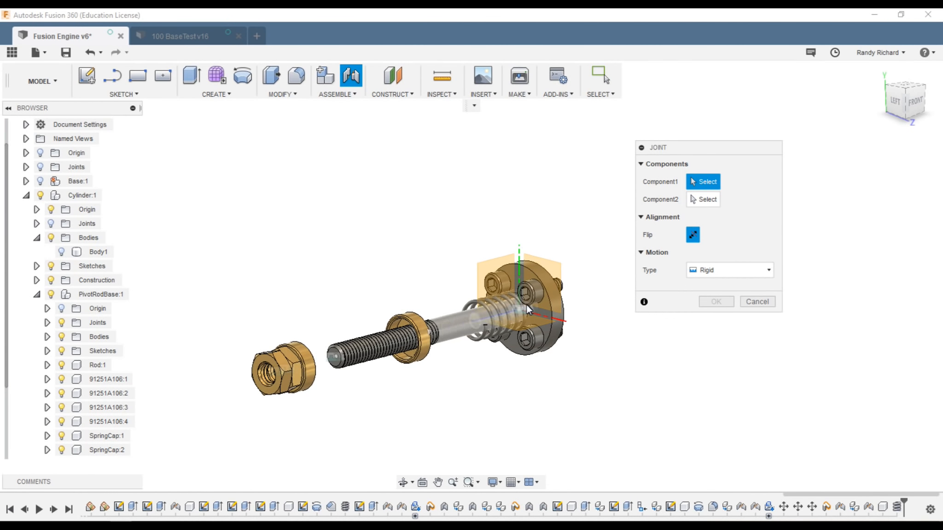
{"action": "left_click", "coordinate": [759, 300]}
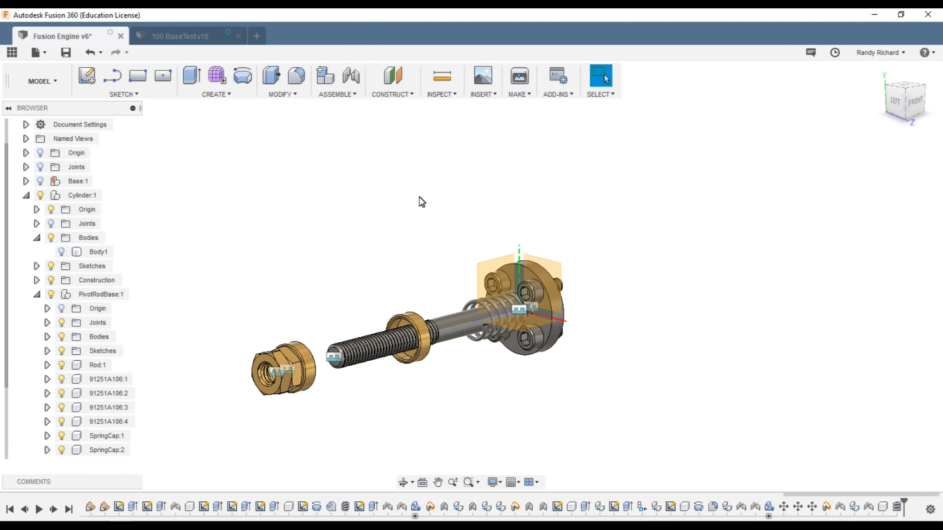
Step: Browse the Modify and Assemble menus and run Modify > Move/Copy on components
{"action": "left_click", "coordinate": [279, 95]}
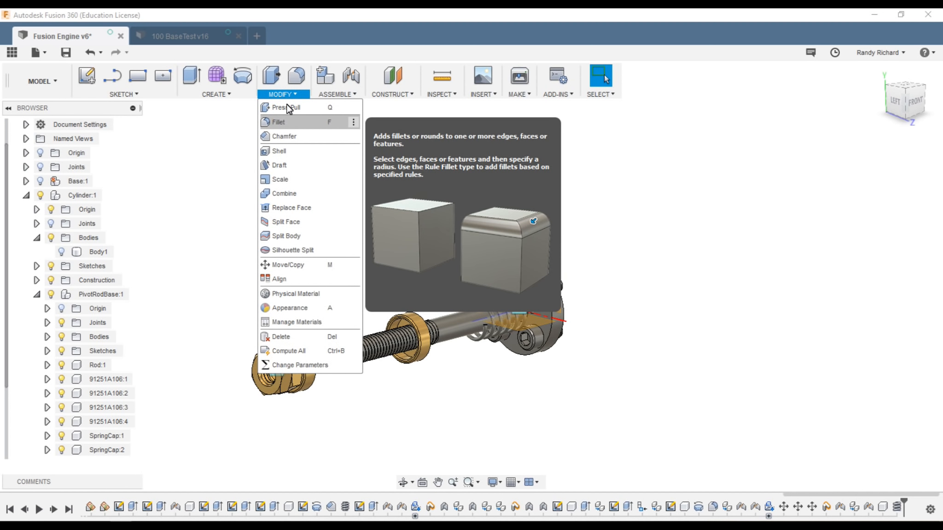
{"action": "left_click", "coordinate": [338, 95]}
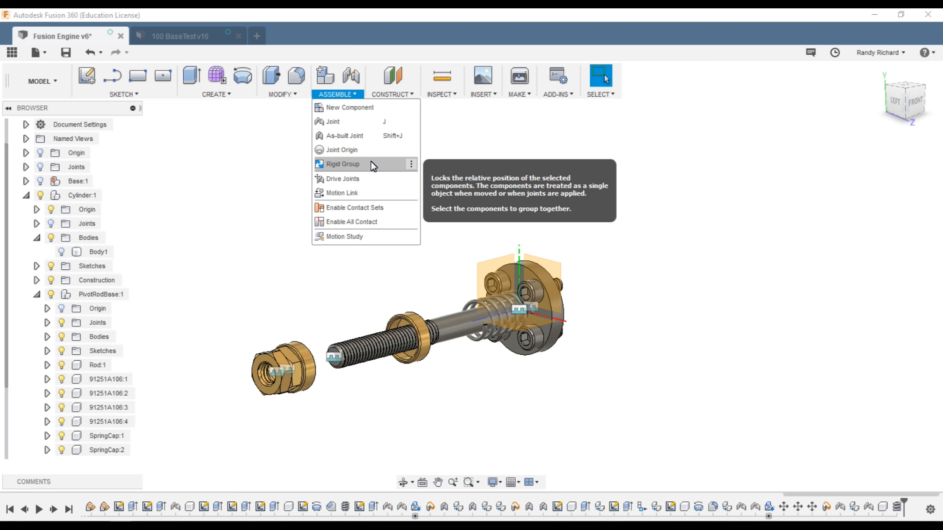
{"action": "left_click", "coordinate": [339, 95]}
{"action": "left_click", "coordinate": [280, 95]}
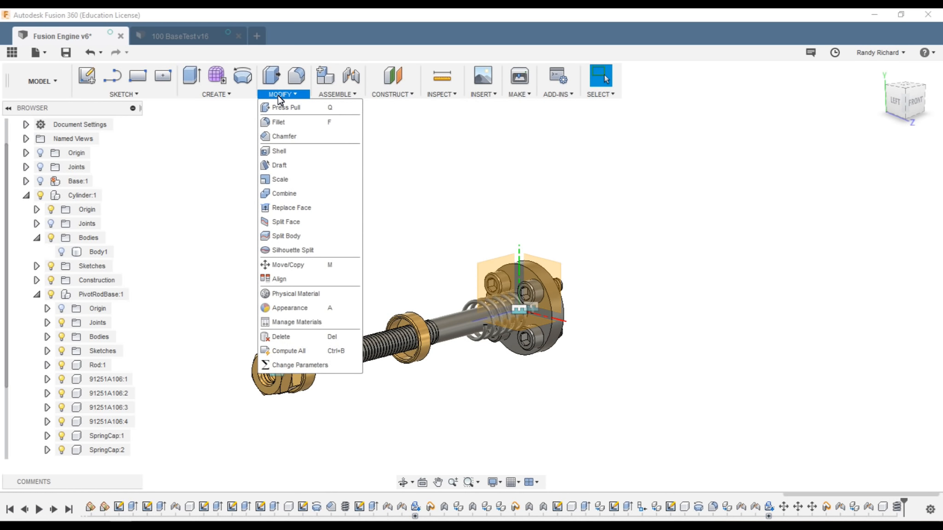
{"action": "left_click", "coordinate": [287, 264]}
Step: Select the spring in Move/Copy and drag it along the rod in Translate mode
{"action": "scroll", "coordinate": [483, 276], "scroll_direction": "up", "scroll_amount": 5}
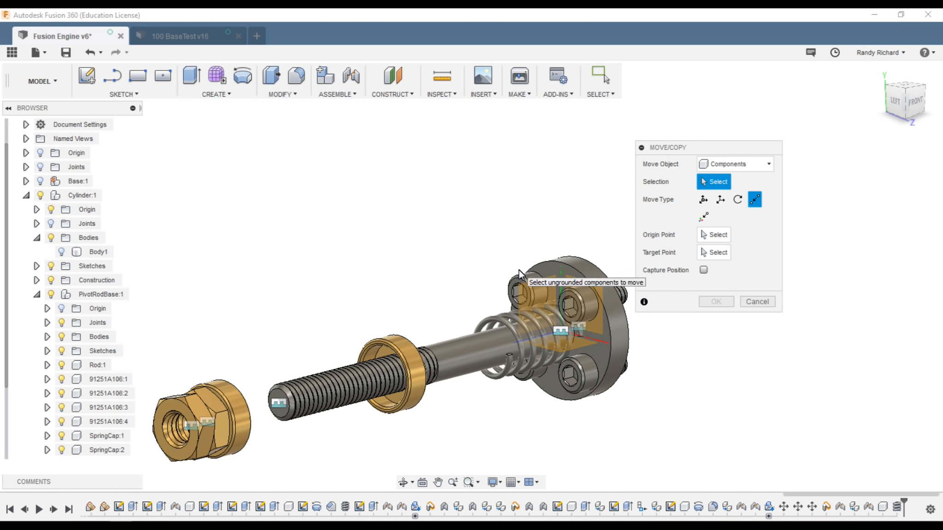
{"action": "left_click", "coordinate": [519, 336]}
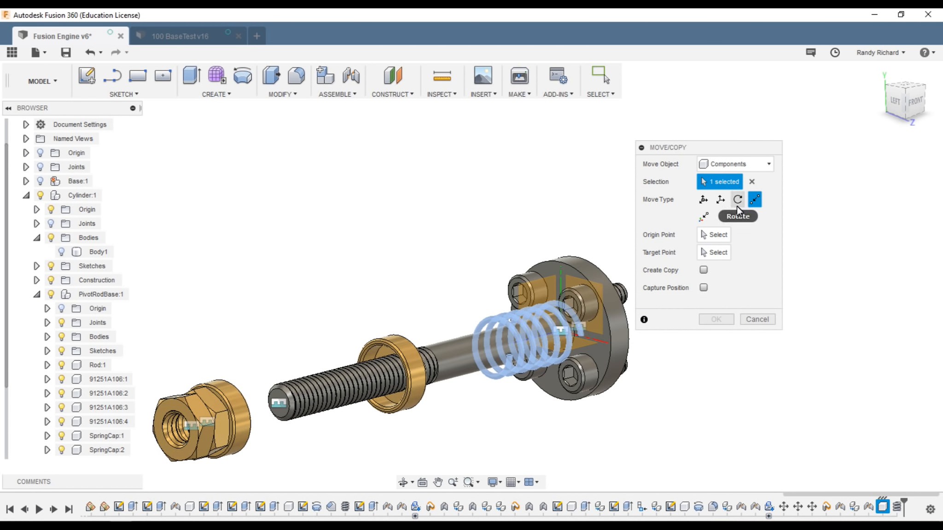
{"action": "left_click", "coordinate": [721, 200]}
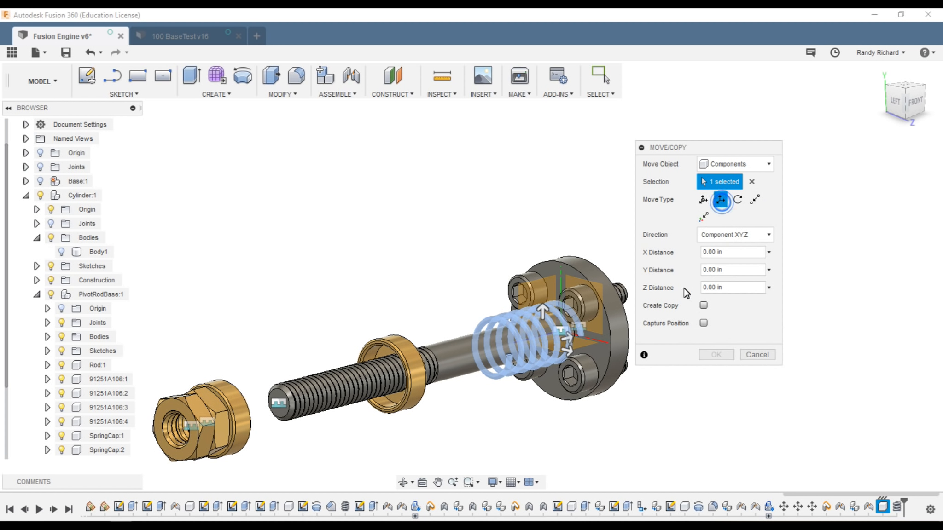
{"action": "left_click_drag", "start_coordinate": [572, 336], "coordinate": [357, 390]}
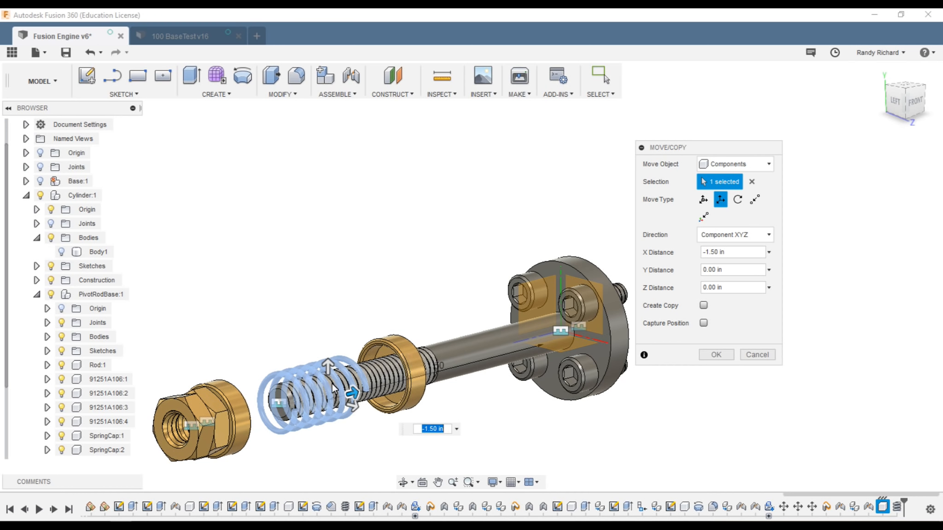
{"action": "left_click_drag", "start_coordinate": [353, 395], "coordinate": [394, 386]}
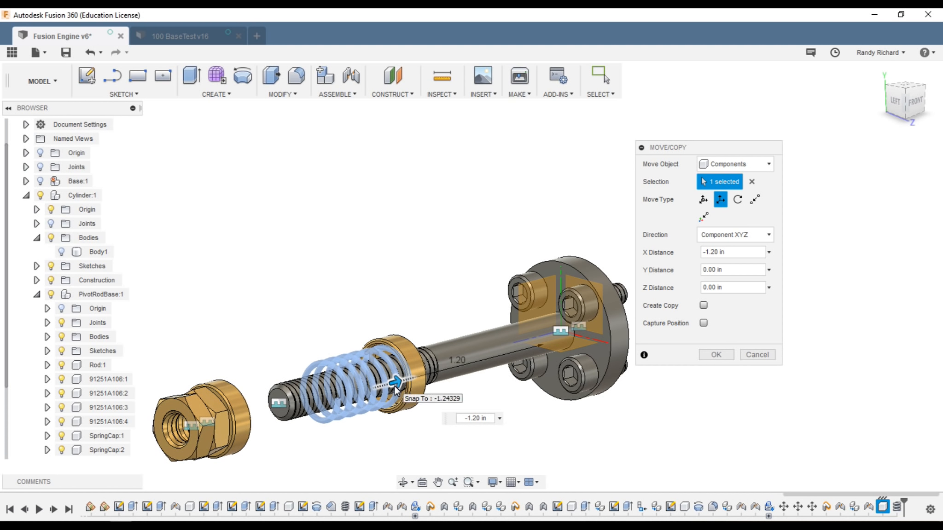
Step: From the top view, nudge the spring to -1.15 in against the spring cap and confirm
{"action": "scroll", "coordinate": [395, 385], "scroll_direction": "up", "scroll_amount": 1}
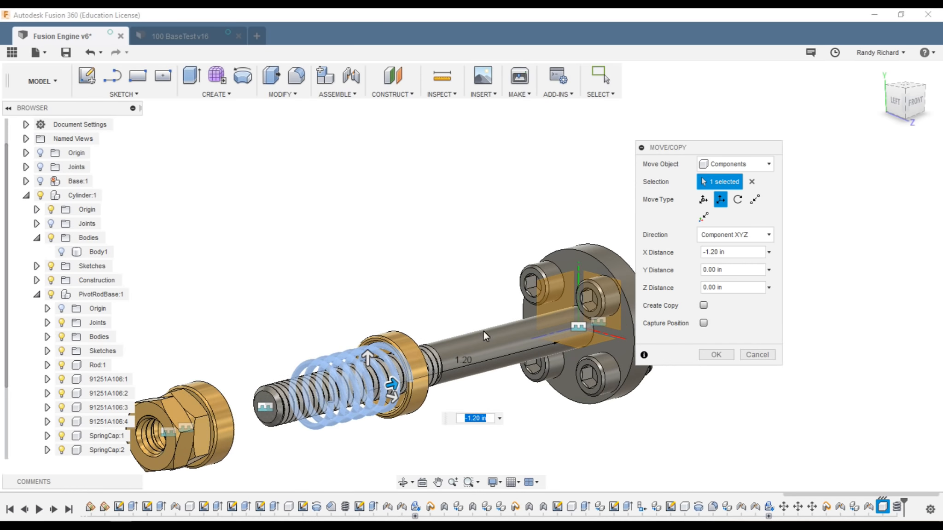
{"action": "left_click", "coordinate": [907, 88]}
{"action": "left_click", "coordinate": [907, 88]}
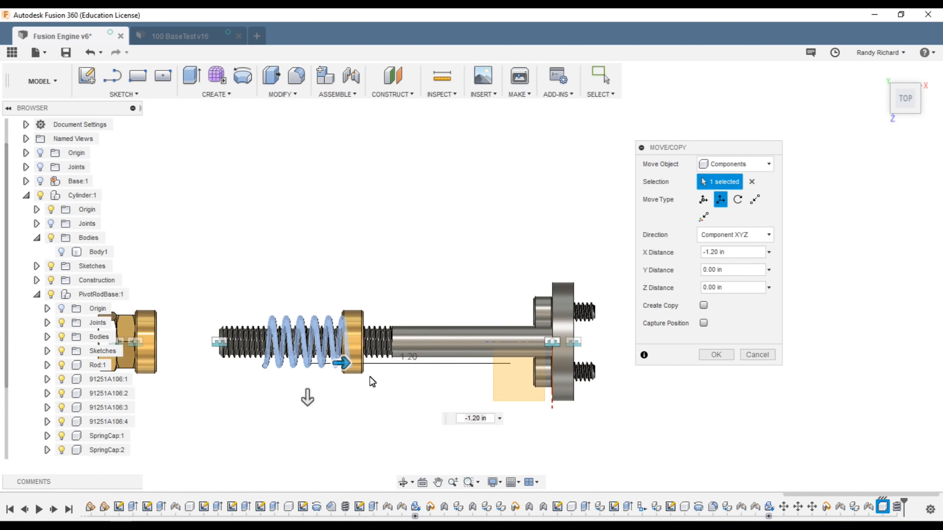
{"action": "scroll", "coordinate": [340, 366], "scroll_direction": "up", "scroll_amount": 2}
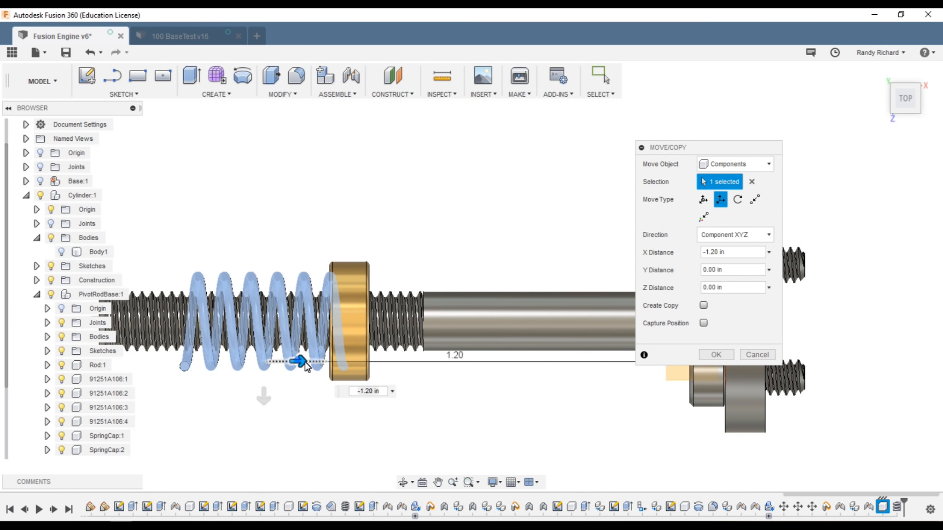
{"action": "left_click_drag", "start_coordinate": [299, 362], "coordinate": [313, 366]}
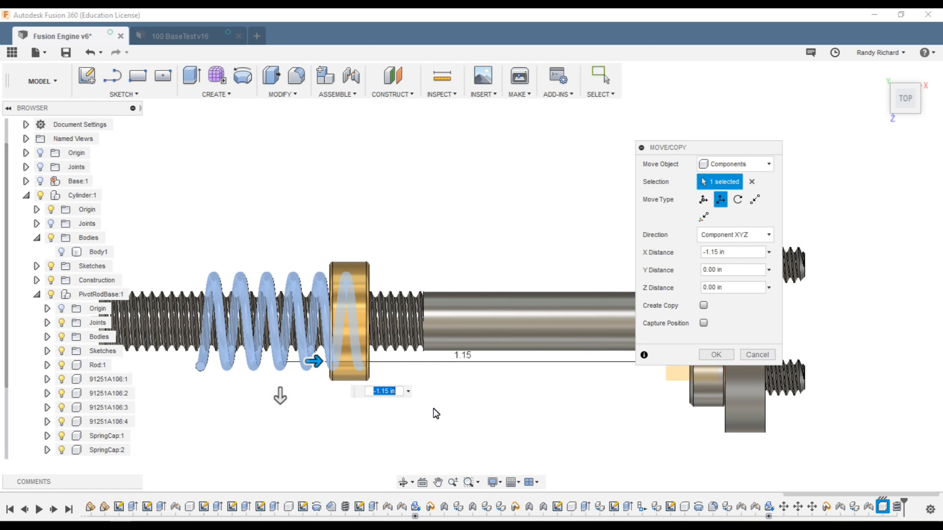
{"action": "scroll", "coordinate": [428, 404], "scroll_direction": "down", "scroll_amount": 2}
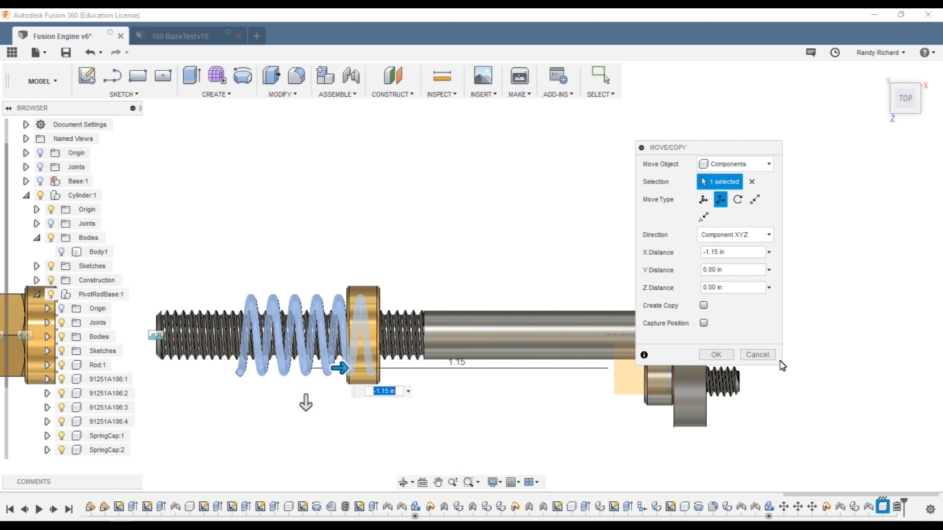
{"action": "left_click", "coordinate": [715, 355]}
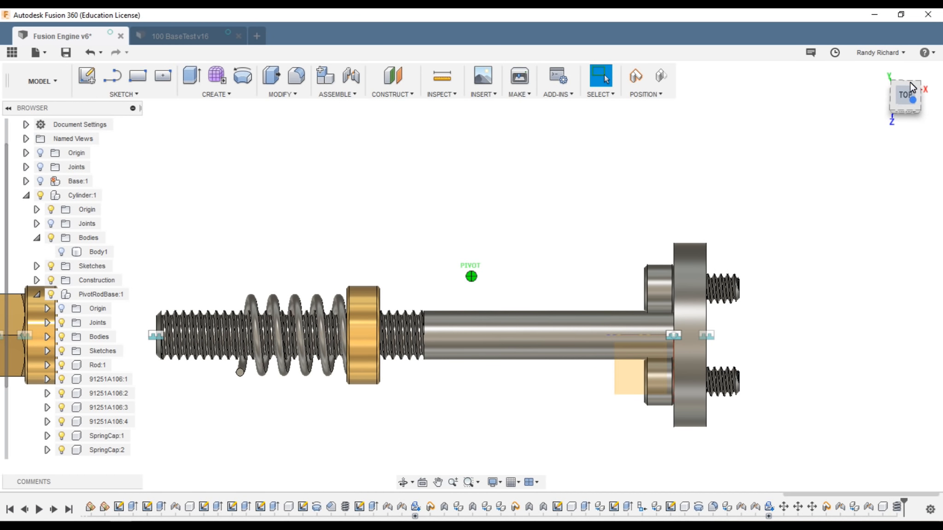
Step: Return to the isometric view, zoom in on the spring, and open the ASSEMBLE menu
{"action": "left_click", "coordinate": [913, 89]}
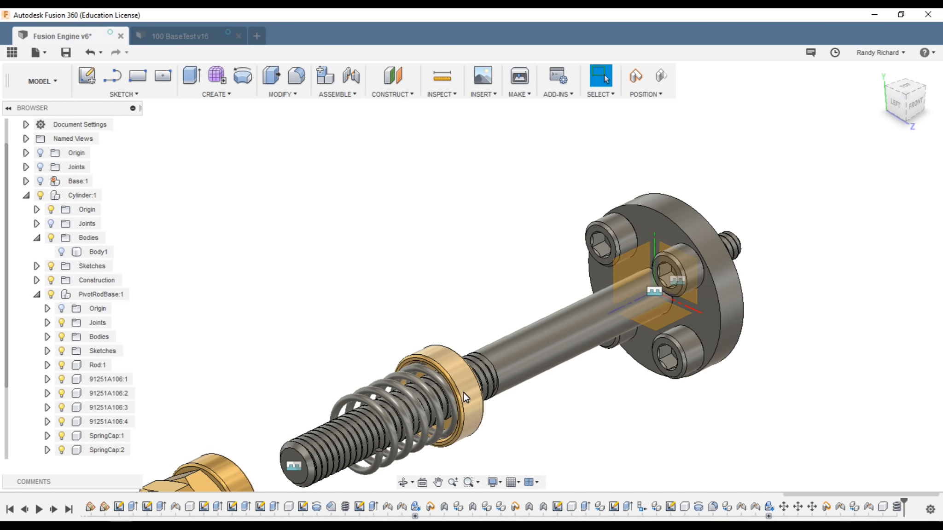
{"action": "scroll", "coordinate": [451, 432], "scroll_direction": "up", "scroll_amount": 2}
{"action": "scroll", "coordinate": [443, 379], "scroll_direction": "down", "scroll_amount": 2}
{"action": "scroll", "coordinate": [425, 437], "scroll_direction": "up", "scroll_amount": 2}
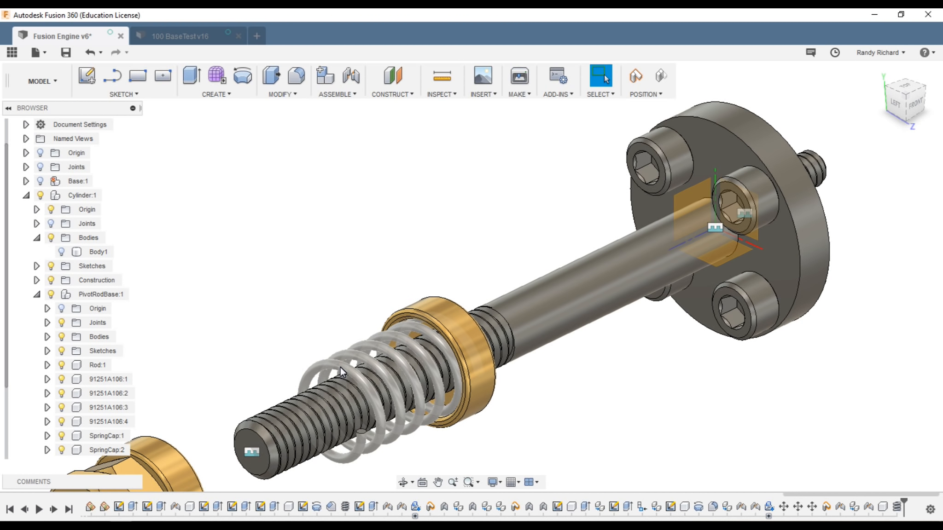
{"action": "left_click", "coordinate": [330, 90]}
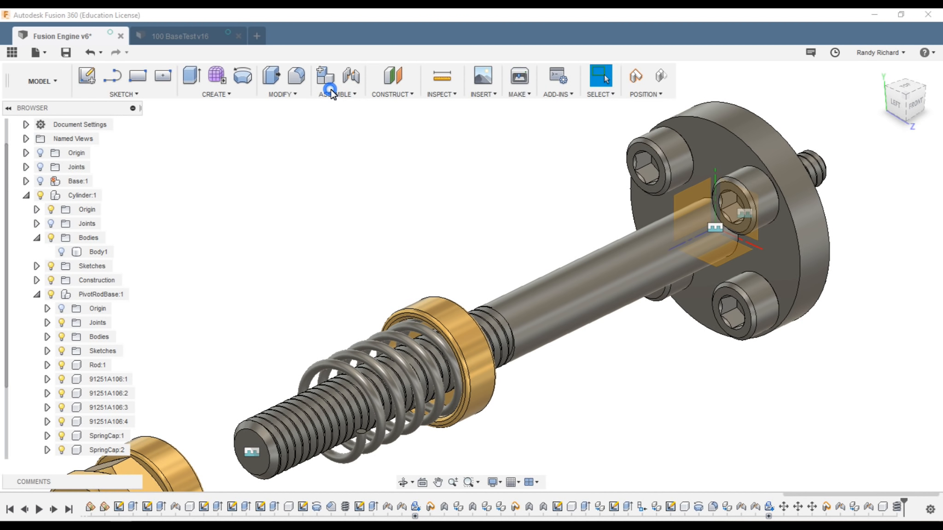
{"action": "left_click", "coordinate": [330, 95]}
{"action": "left_click", "coordinate": [329, 92]}
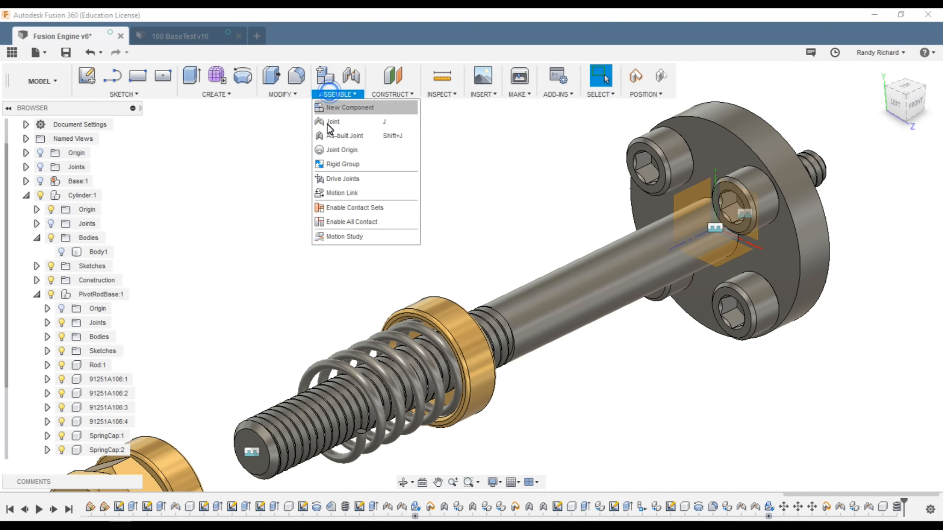
Step: Join the spring to the gold spring cap with a Rigid As-built Joint, capturing their positions
{"action": "left_click", "coordinate": [345, 136]}
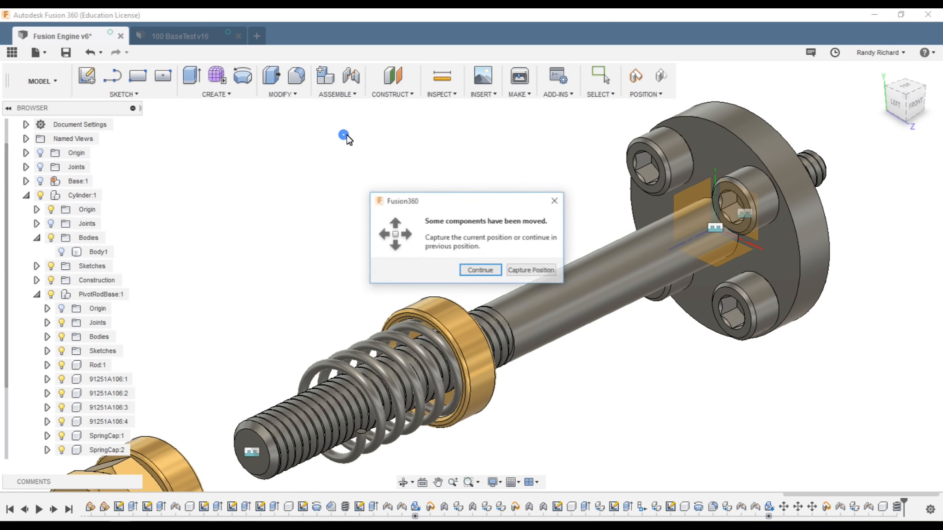
{"action": "left_click", "coordinate": [531, 271]}
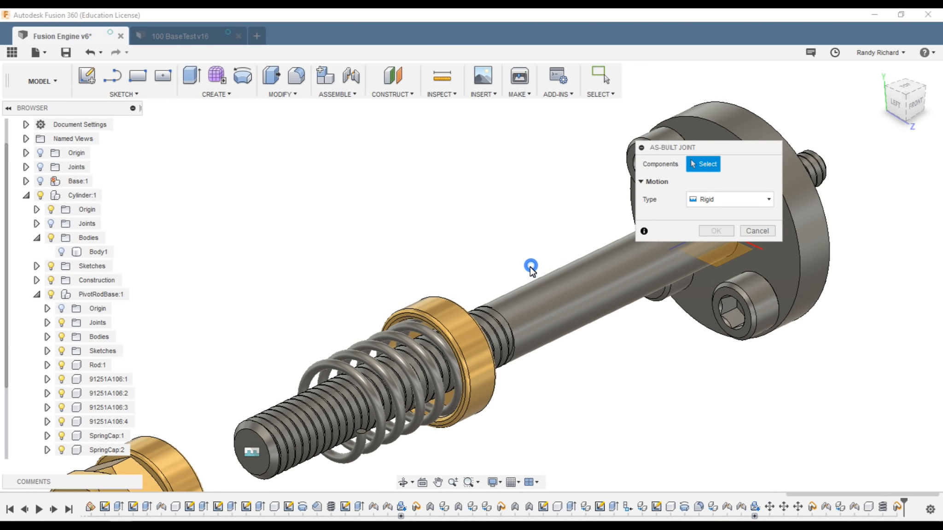
{"action": "left_click", "coordinate": [421, 331]}
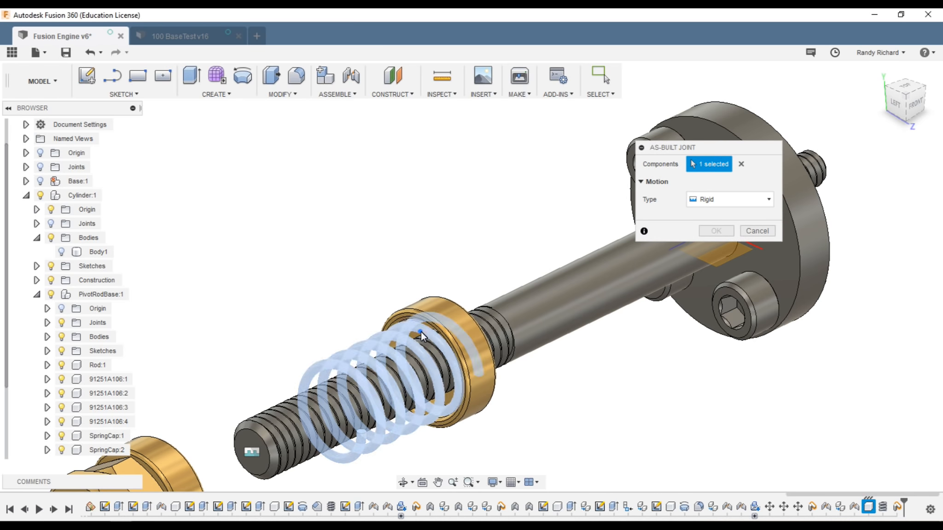
{"action": "left_click", "coordinate": [445, 318]}
{"action": "left_click", "coordinate": [716, 249]}
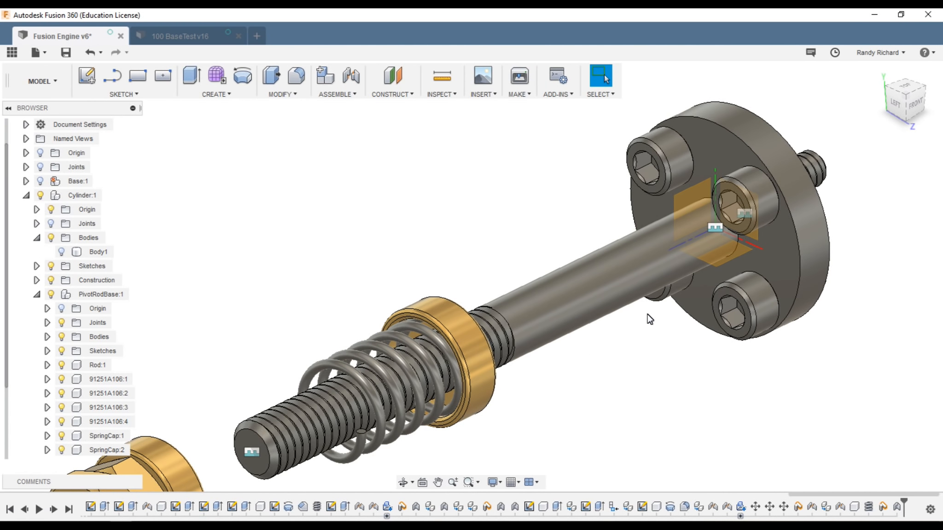
{"action": "scroll", "coordinate": [637, 333], "scroll_direction": "down", "scroll_amount": 3}
{"action": "scroll", "coordinate": [525, 421], "scroll_direction": "down", "scroll_amount": 2}
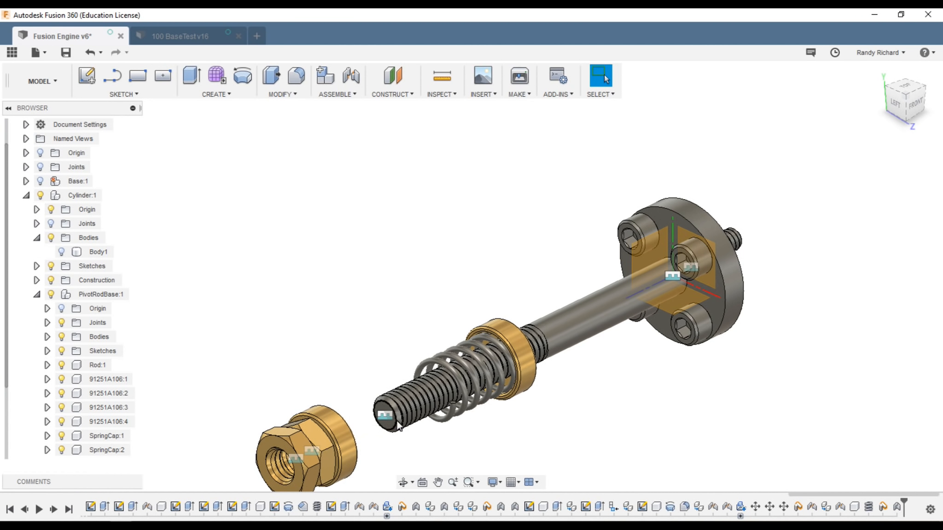
{"action": "scroll", "coordinate": [394, 432], "scroll_direction": "down", "scroll_amount": 2}
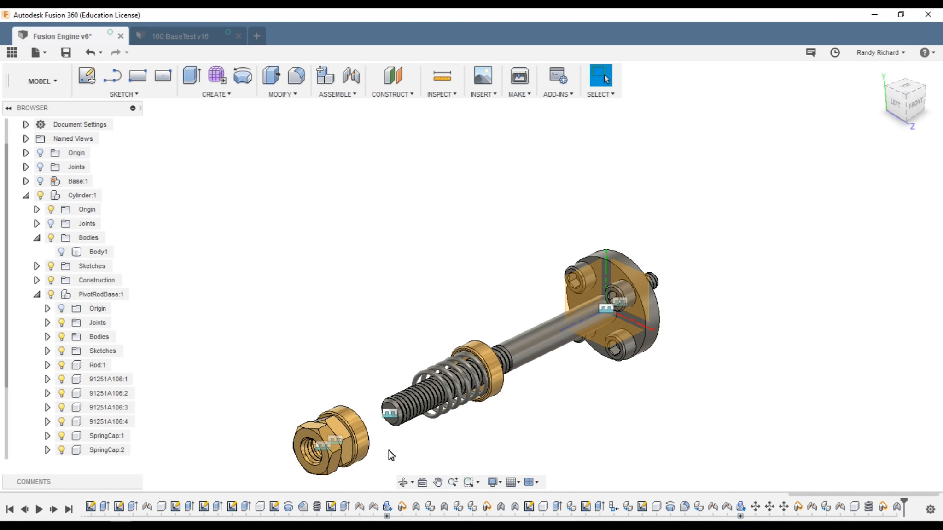
Step: Edit the outer cap's joint and drag its offset to slide the cap toward the rod
{"action": "right_click", "coordinate": [727, 507]}
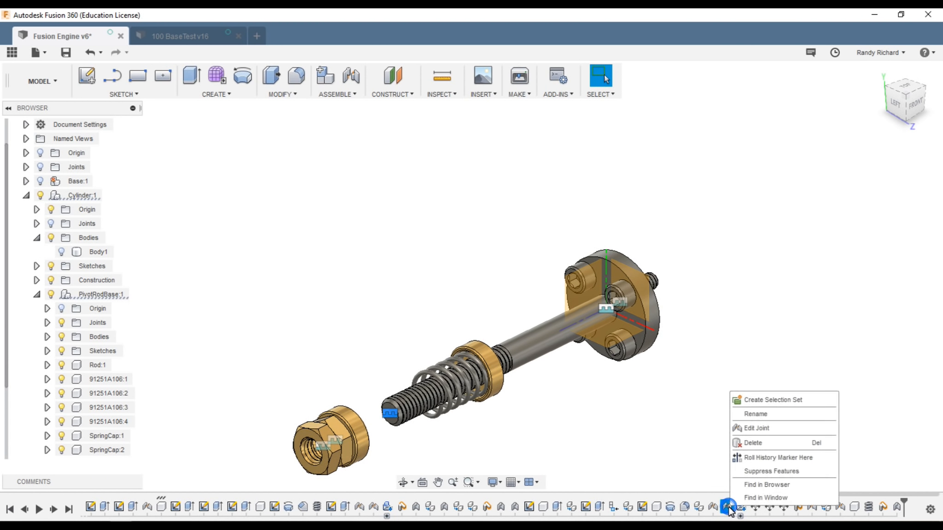
{"action": "left_click", "coordinate": [754, 428]}
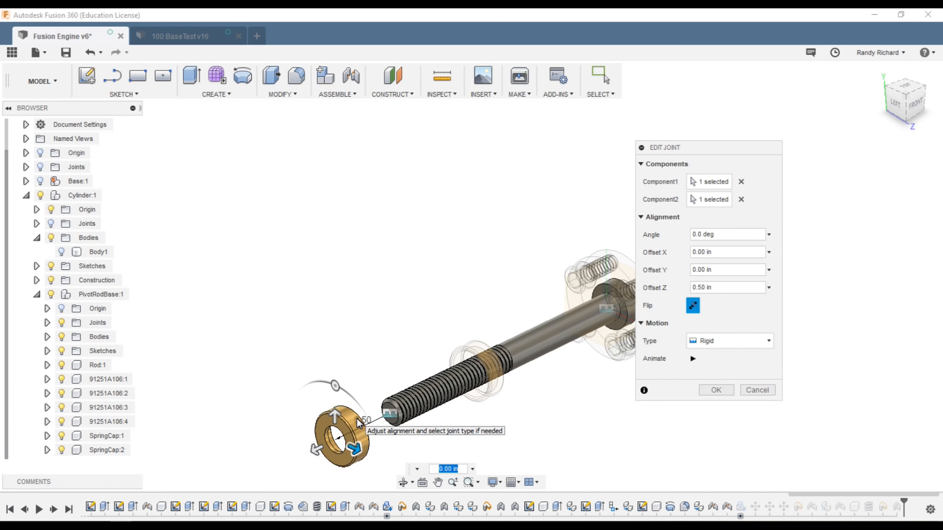
{"action": "left_click_drag", "start_coordinate": [316, 455], "coordinate": [375, 425]}
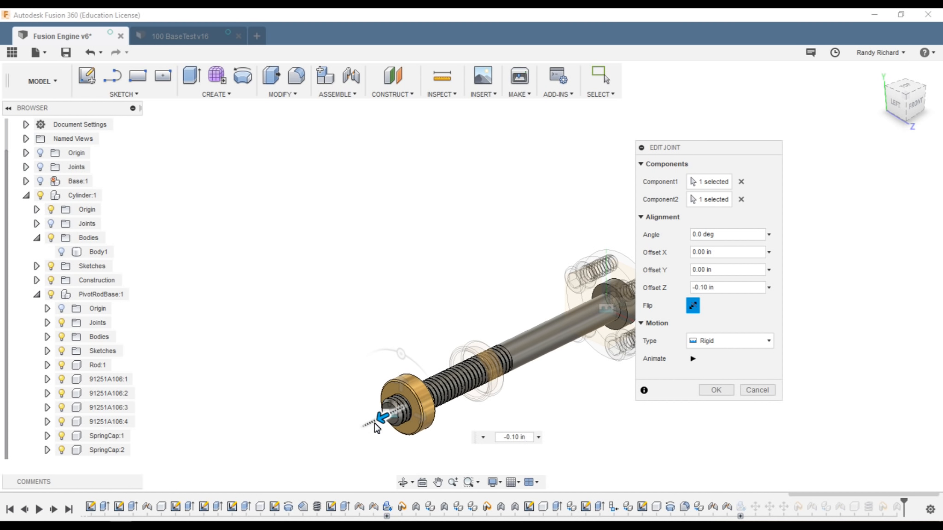
{"action": "left_click_drag", "start_coordinate": [374, 423], "coordinate": [394, 421]}
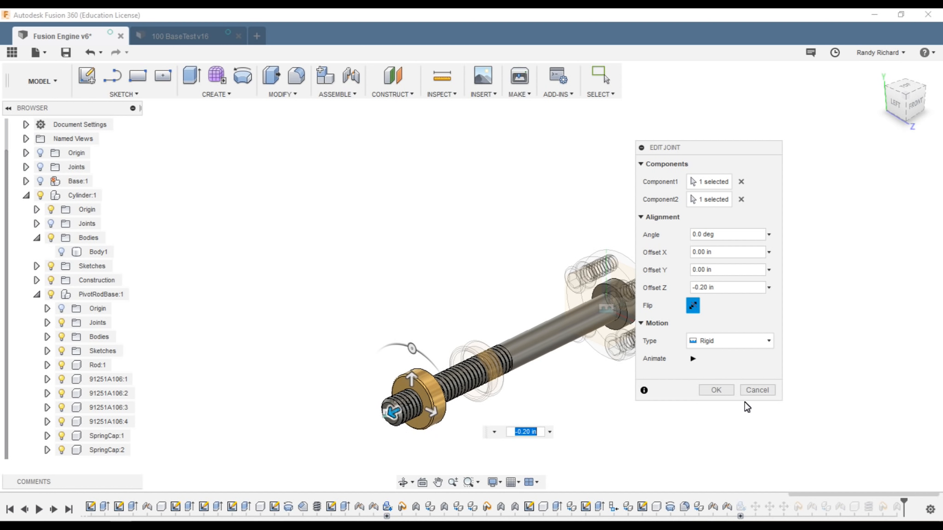
{"action": "left_click", "coordinate": [717, 390]}
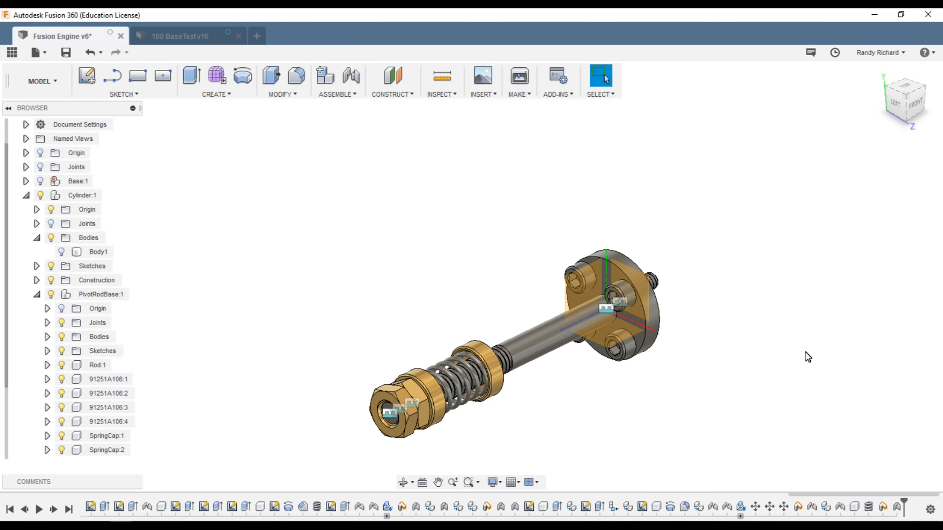
{"action": "left_click_drag", "start_coordinate": [915, 96], "coordinate": [876, 106]}
{"action": "middle_click_drag", "start_coordinate": [854, 107], "coordinate": [877, 152], "text": "shift"}
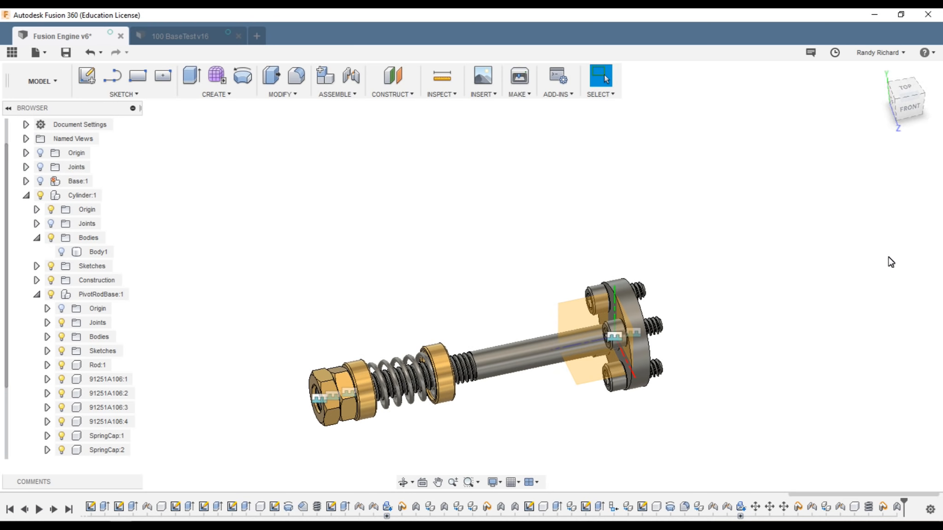
Step: Re-edit the joint to set the offset to -0.30 in and check it from the Front view
{"action": "right_click", "coordinate": [740, 505]}
{"action": "left_click", "coordinate": [756, 426]}
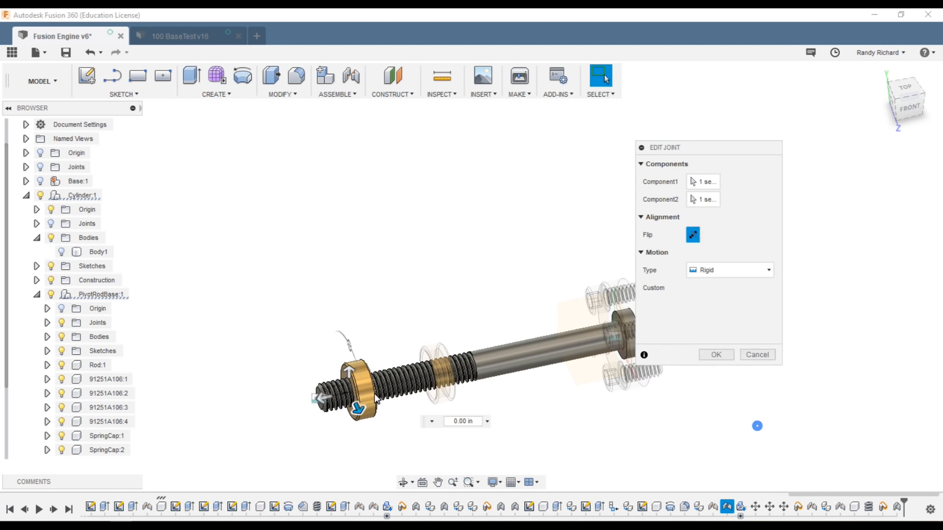
{"action": "left_click_drag", "start_coordinate": [322, 397], "coordinate": [338, 394]}
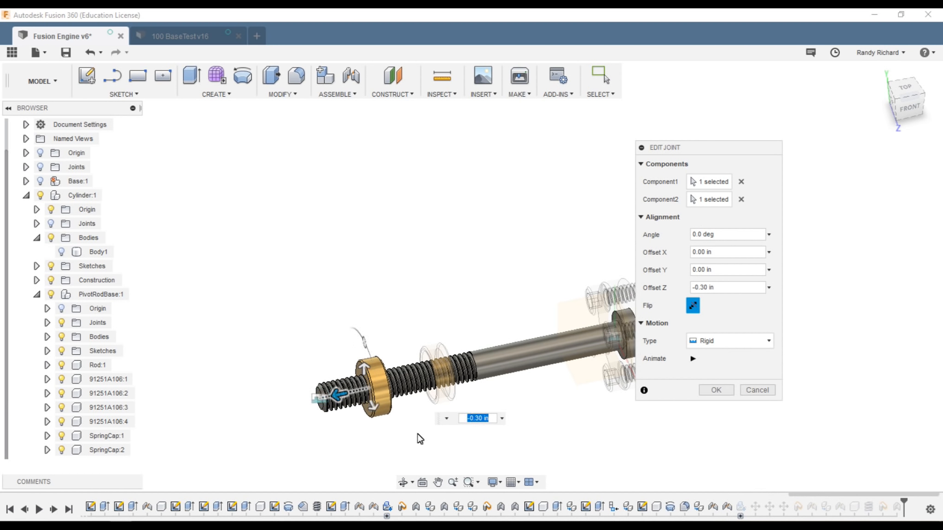
{"action": "left_click", "coordinate": [719, 390]}
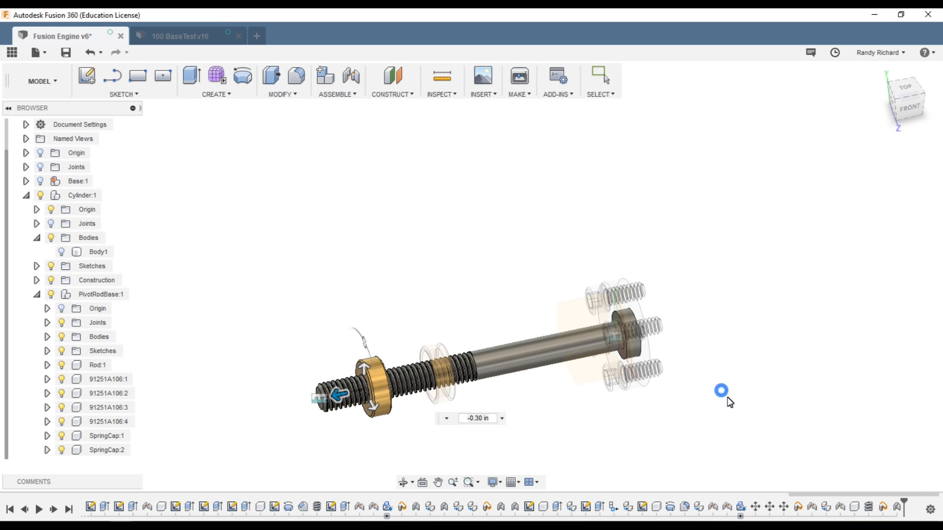
{"action": "left_click", "coordinate": [911, 104]}
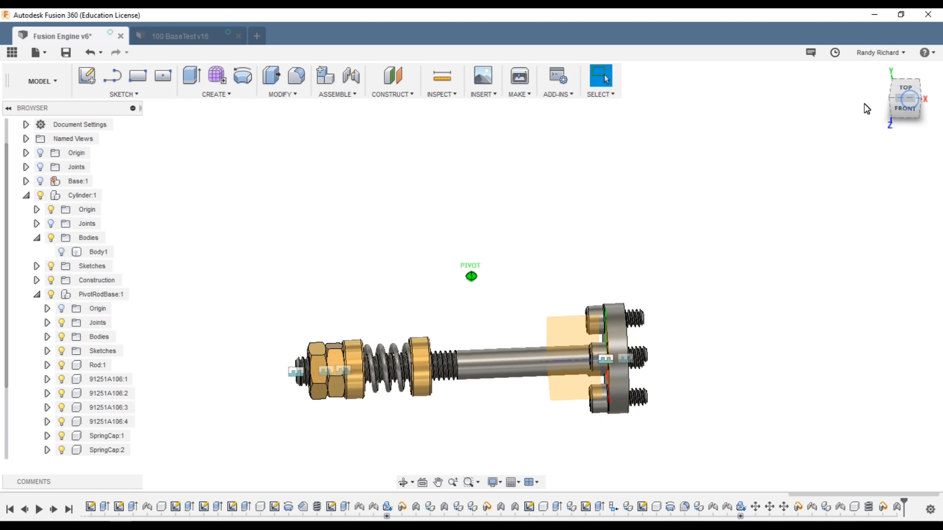
{"action": "left_click_drag", "start_coordinate": [891, 86], "coordinate": [916, 97]}
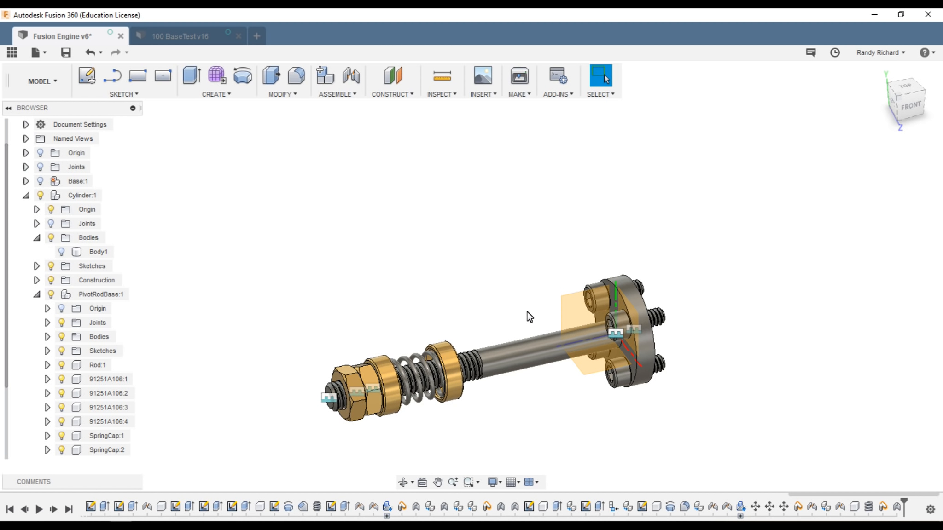
Step: Create a Rigid As-built Joint between SpringCap:2 and the second component
{"action": "left_click", "coordinate": [352, 94]}
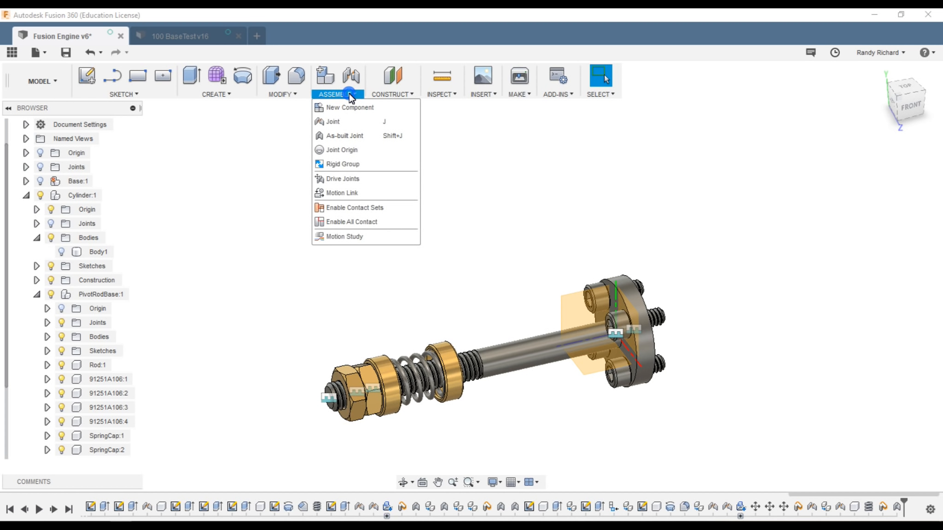
{"action": "left_click", "coordinate": [345, 135]}
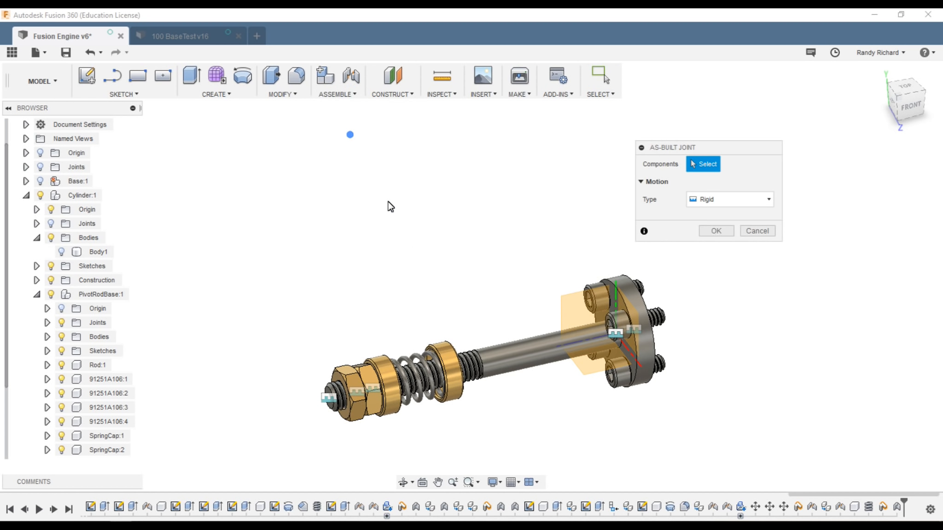
{"action": "left_click", "coordinate": [393, 365]}
{"action": "left_click", "coordinate": [380, 362]}
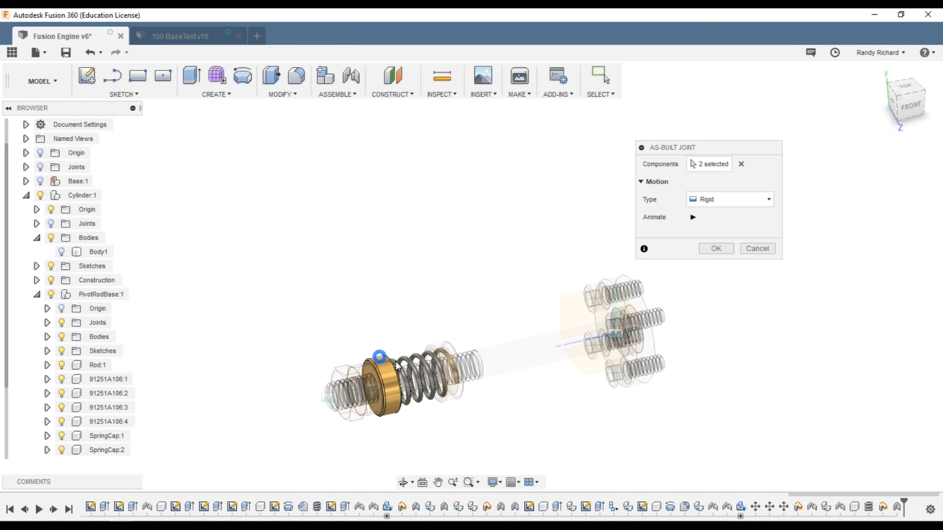
{"action": "left_click", "coordinate": [717, 249]}
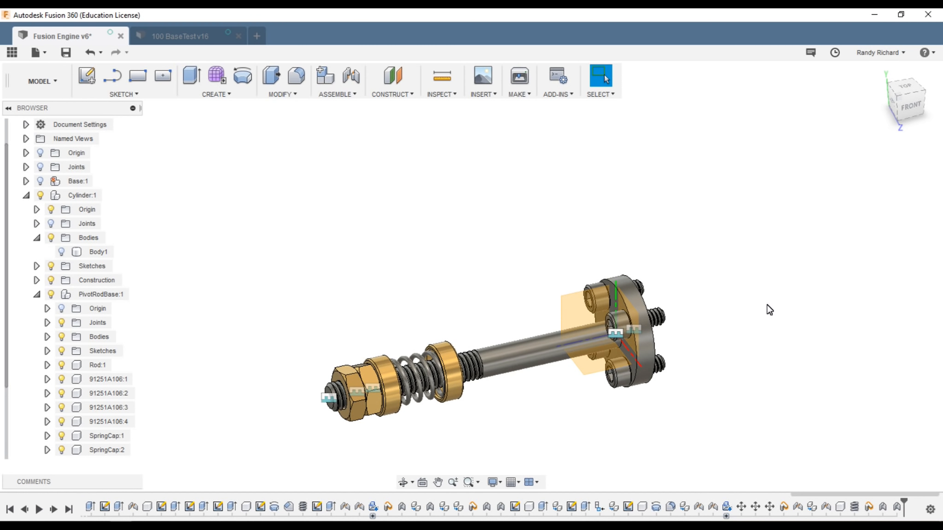
{"action": "scroll", "coordinate": [700, 357], "scroll_direction": "down", "scroll_amount": 2}
{"action": "scroll", "coordinate": [568, 395], "scroll_direction": "down", "scroll_amount": 2}
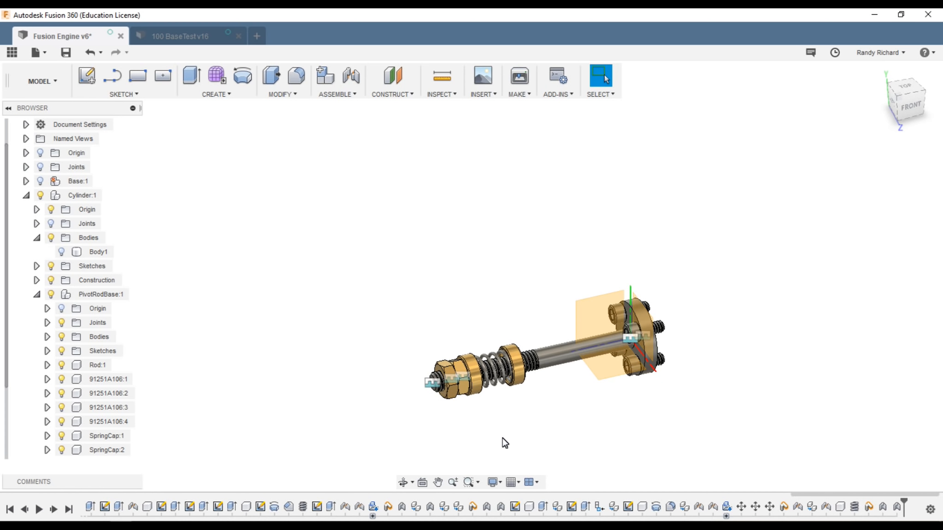
{"action": "scroll", "coordinate": [496, 442], "scroll_direction": "up", "scroll_amount": 1}
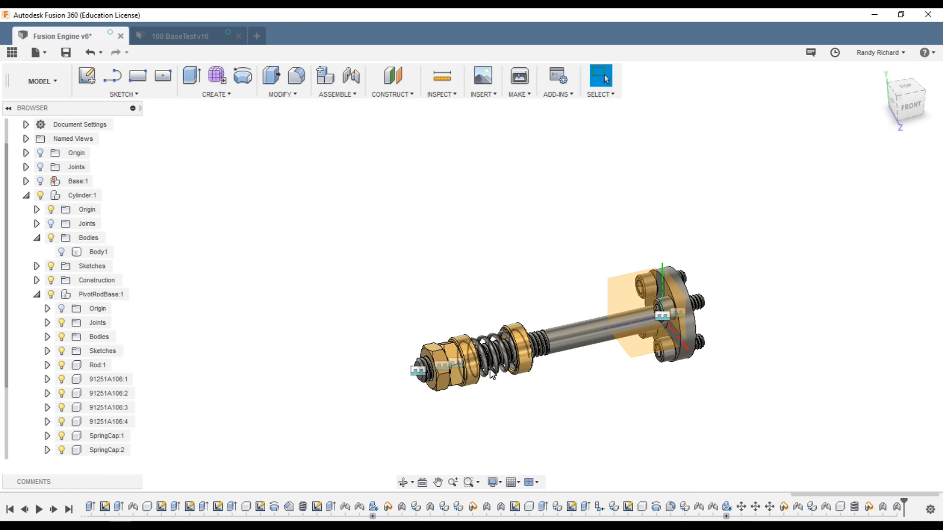
{"action": "scroll", "coordinate": [450, 422], "scroll_direction": "down", "scroll_amount": 1}
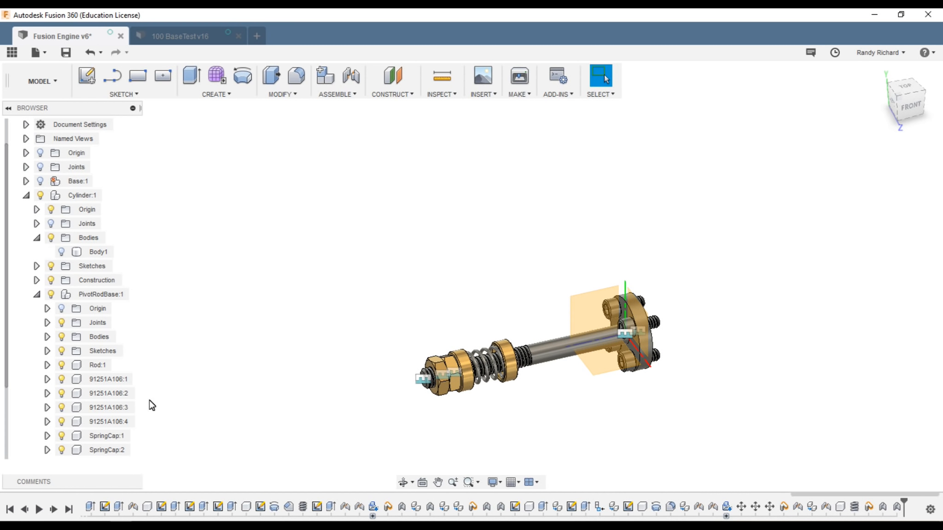
Step: Turn visibility back on for Base:1 and Cylinder Body1
{"action": "left_click", "coordinate": [41, 181]}
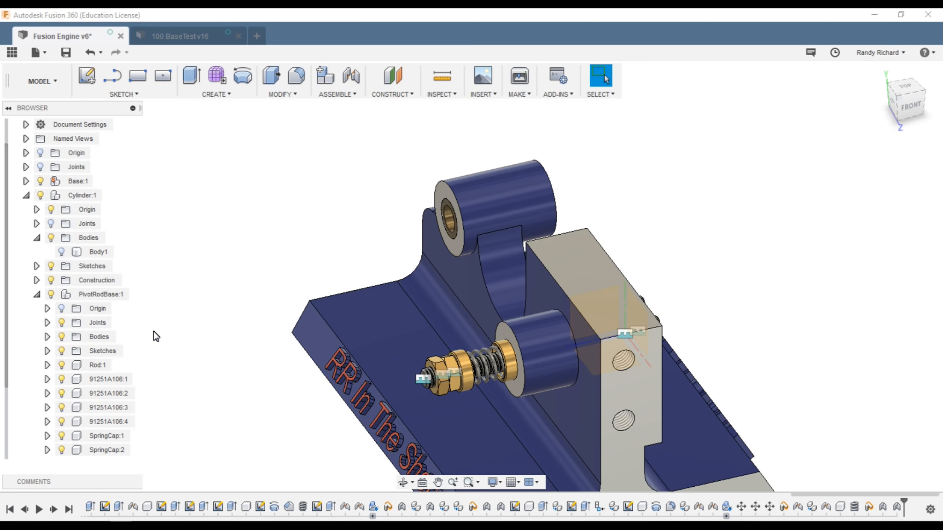
{"action": "left_click", "coordinate": [61, 252]}
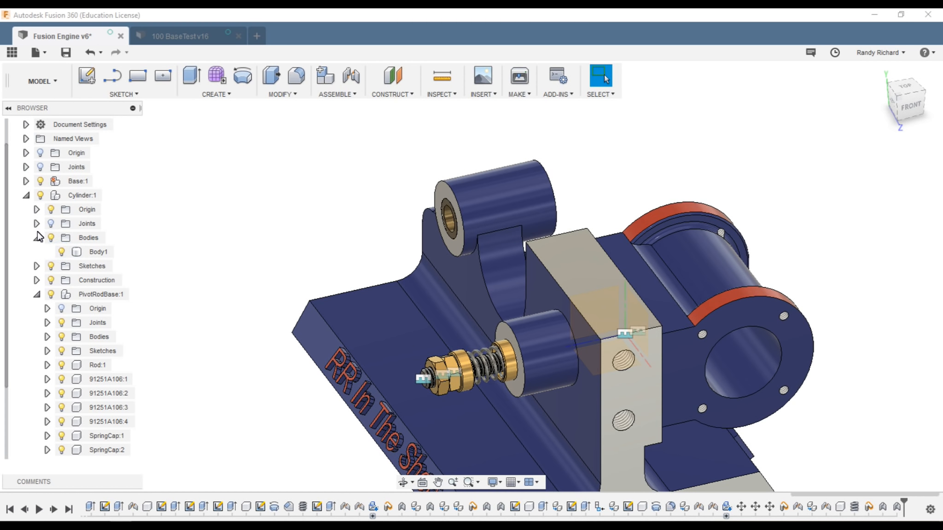
{"action": "scroll", "coordinate": [185, 253], "scroll_direction": "down", "scroll_amount": 3}
{"action": "scroll", "coordinate": [255, 320], "scroll_direction": "up", "scroll_amount": 5}
{"action": "left_click", "coordinate": [786, 290]}
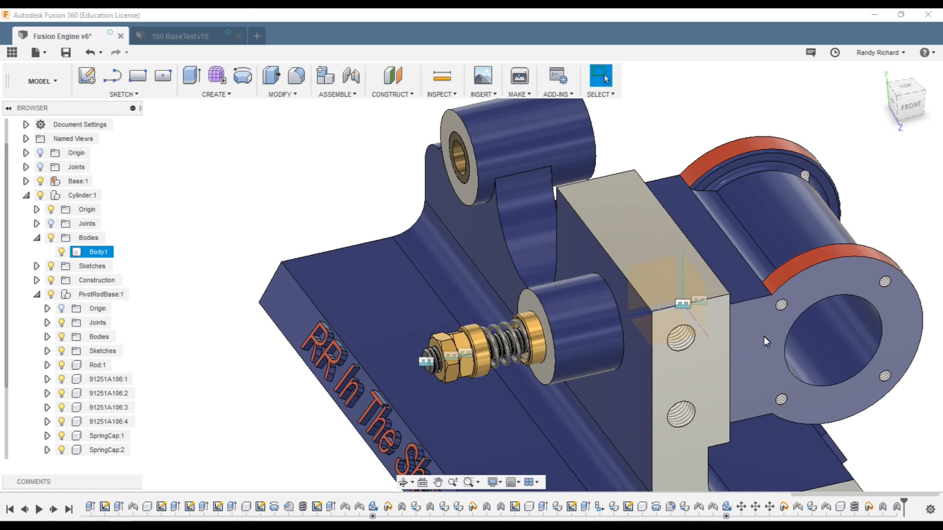
{"action": "left_click_drag", "start_coordinate": [761, 333], "coordinate": [762, 361]}
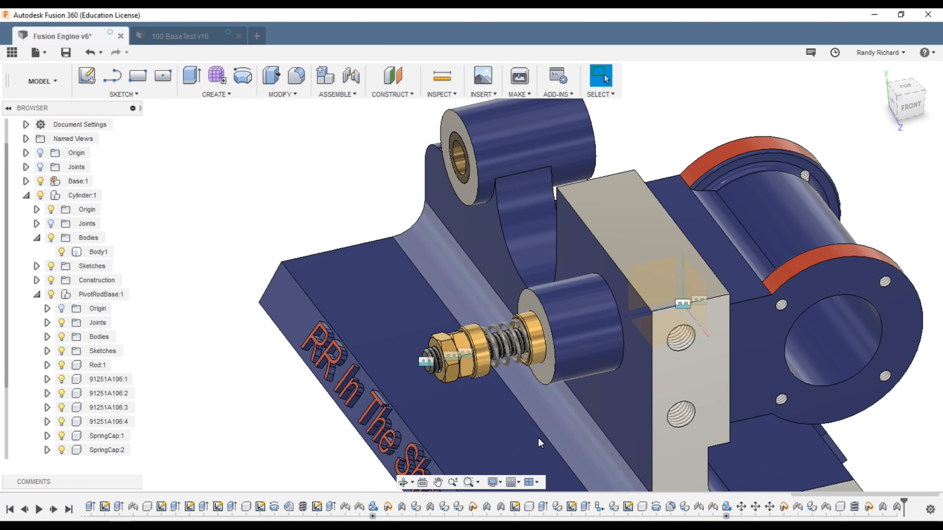
{"action": "scroll", "coordinate": [450, 394], "scroll_direction": "down", "scroll_amount": 6}
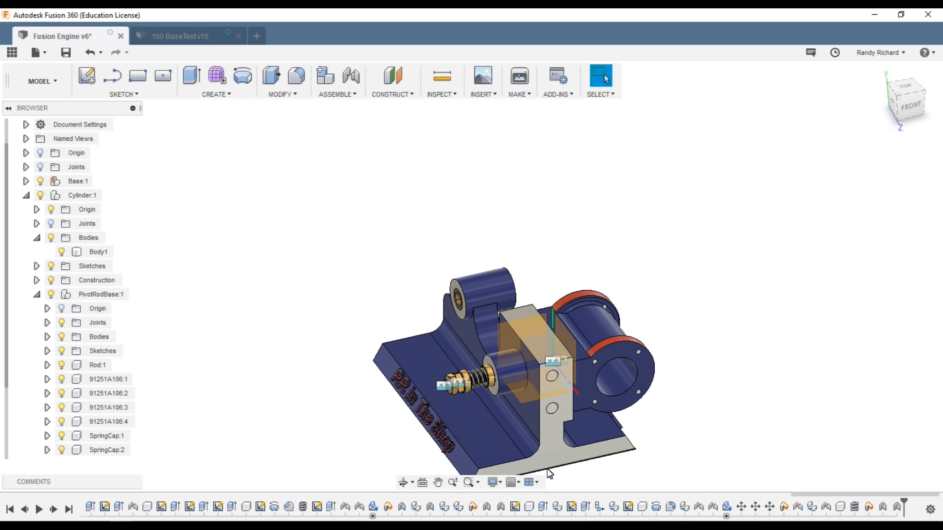
{"action": "scroll", "coordinate": [585, 473], "scroll_direction": "up", "scroll_amount": 4}
Step: Orbit around the engine from the right-front to inspect the mounted pivot rod assembly
{"action": "left_click_drag", "start_coordinate": [907, 110], "coordinate": [818, 110]}
{"action": "scroll", "coordinate": [636, 364], "scroll_direction": "down", "scroll_amount": 2}
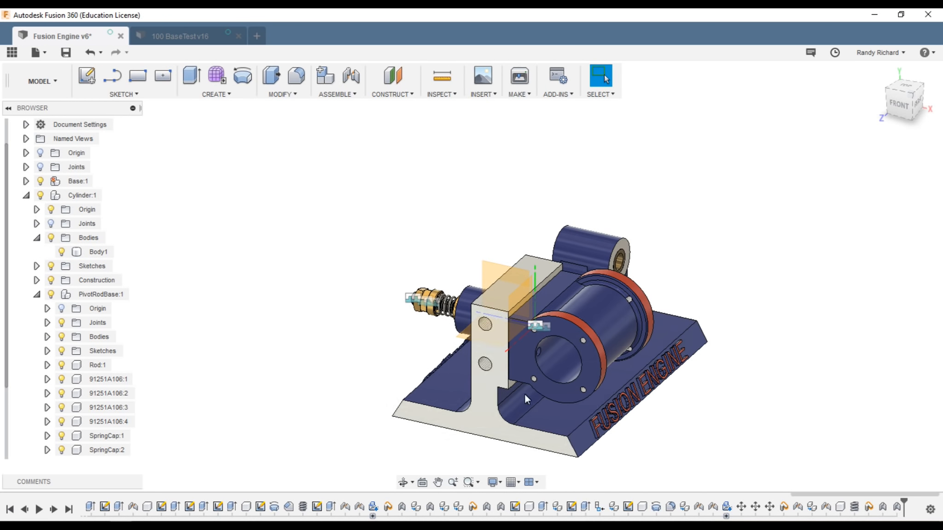
{"action": "scroll", "coordinate": [635, 457], "scroll_direction": "up", "scroll_amount": 2}
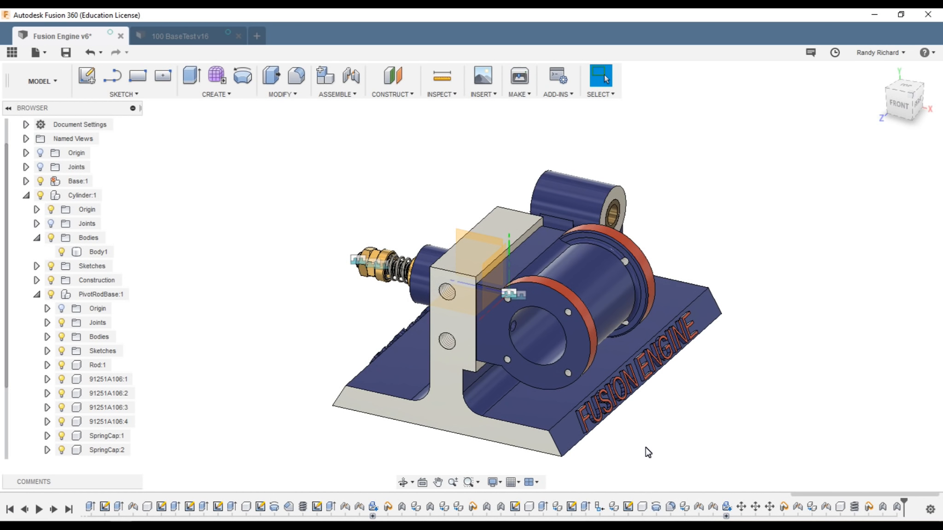
{"action": "left_click", "coordinate": [557, 349]}
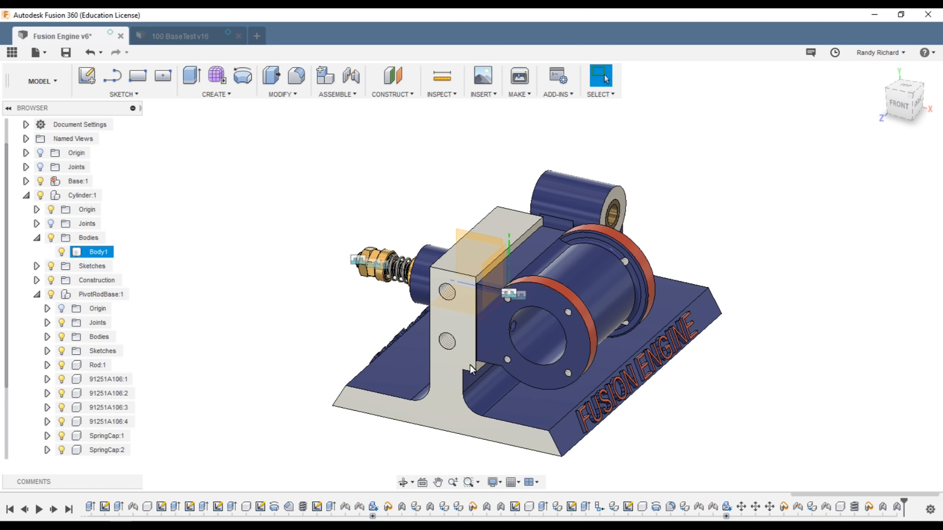
{"action": "left_click", "coordinate": [331, 408]}
{"action": "scroll", "coordinate": [332, 407], "scroll_direction": "down", "scroll_amount": 2}
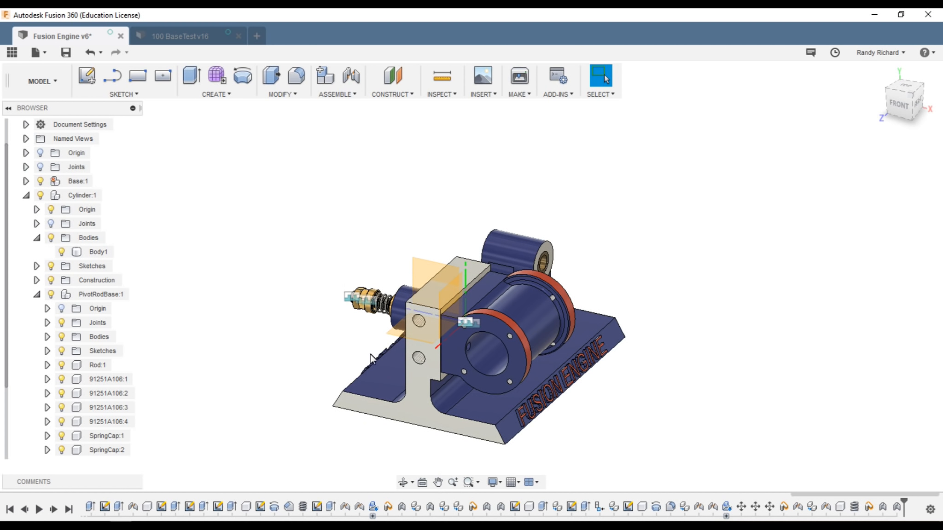
{"action": "left_click_drag", "start_coordinate": [899, 95], "coordinate": [873, 105]}
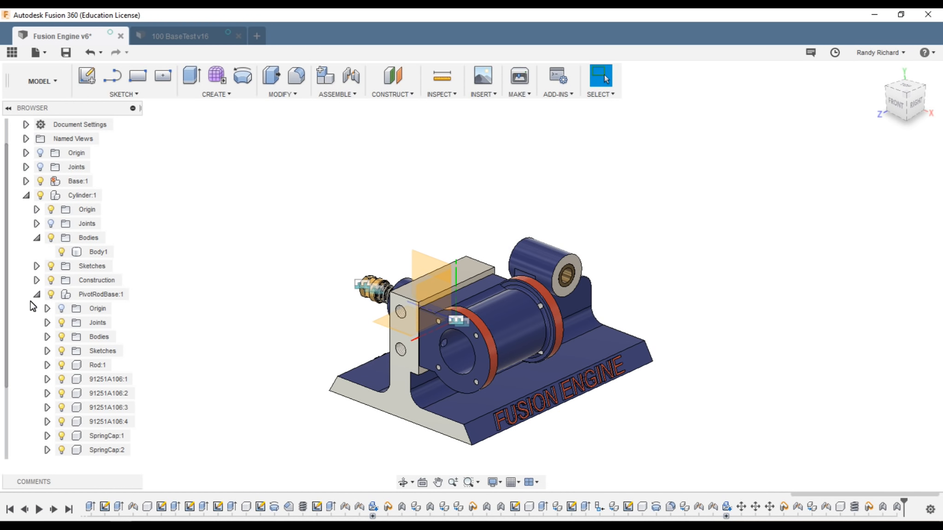
Step: Hide Base:1 and make Cylinder:1 the active component
{"action": "left_click", "coordinate": [50, 226]}
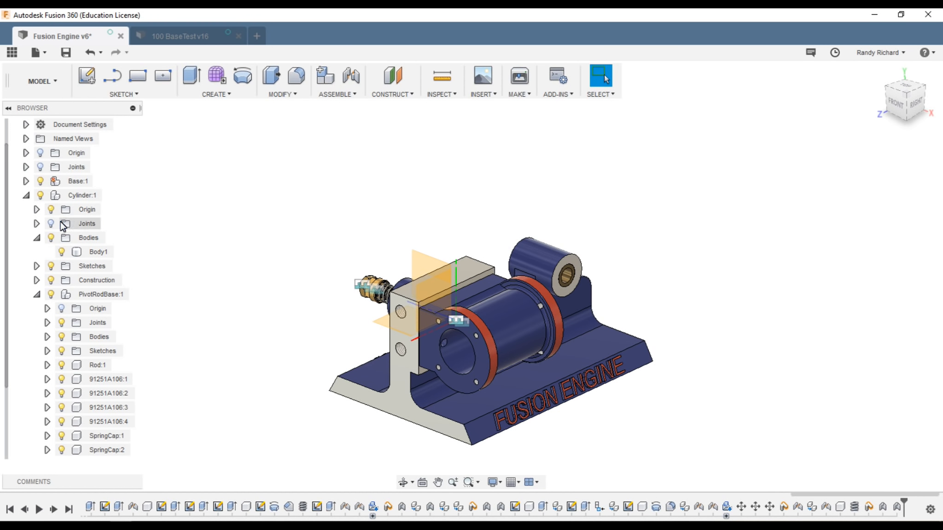
{"action": "scroll", "coordinate": [326, 427], "scroll_direction": "up", "scroll_amount": 2}
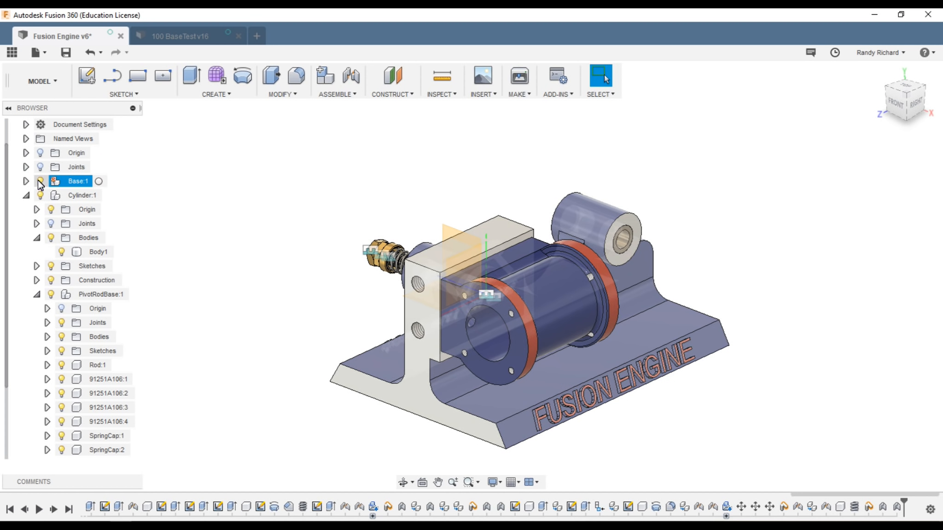
{"action": "left_click", "coordinate": [42, 181]}
{"action": "left_click", "coordinate": [40, 182]}
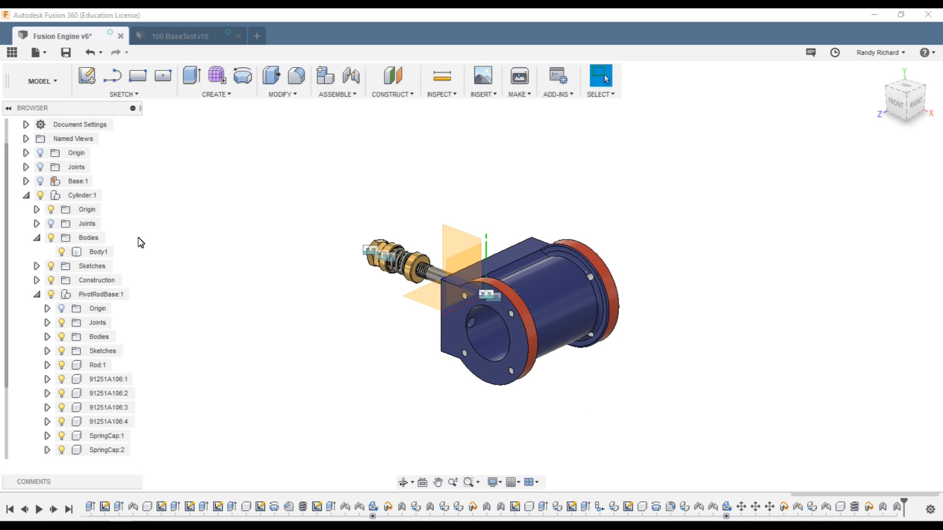
{"action": "left_click", "coordinate": [36, 294]}
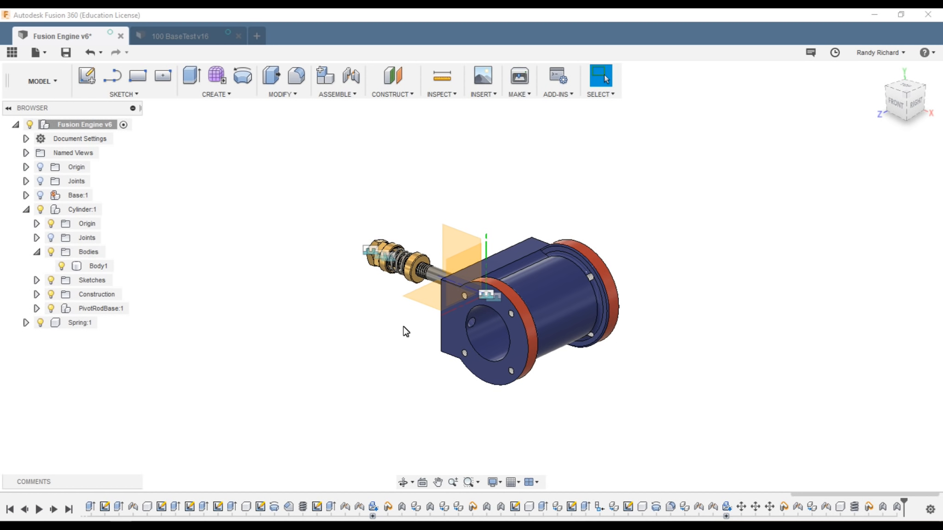
{"action": "left_click", "coordinate": [463, 315]}
{"action": "left_click", "coordinate": [237, 273]}
{"action": "left_click", "coordinate": [112, 209]}
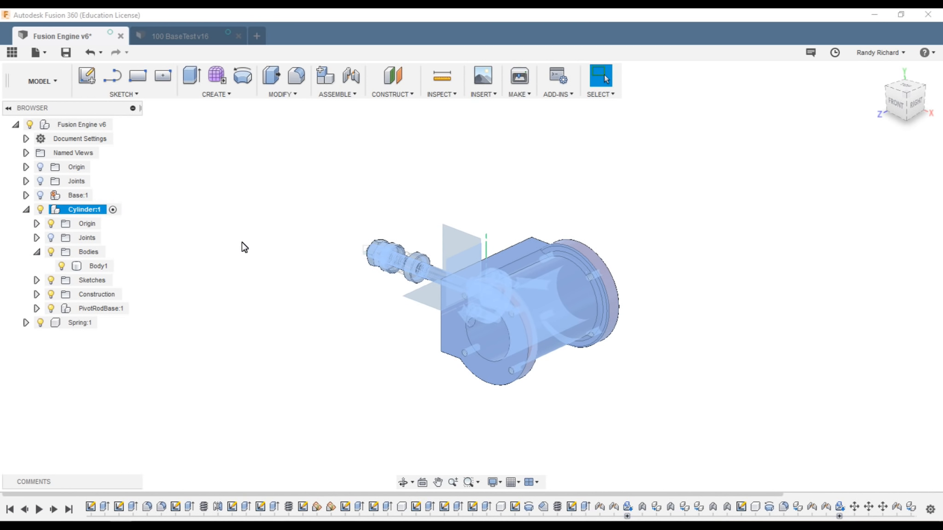
{"action": "left_click", "coordinate": [301, 353]}
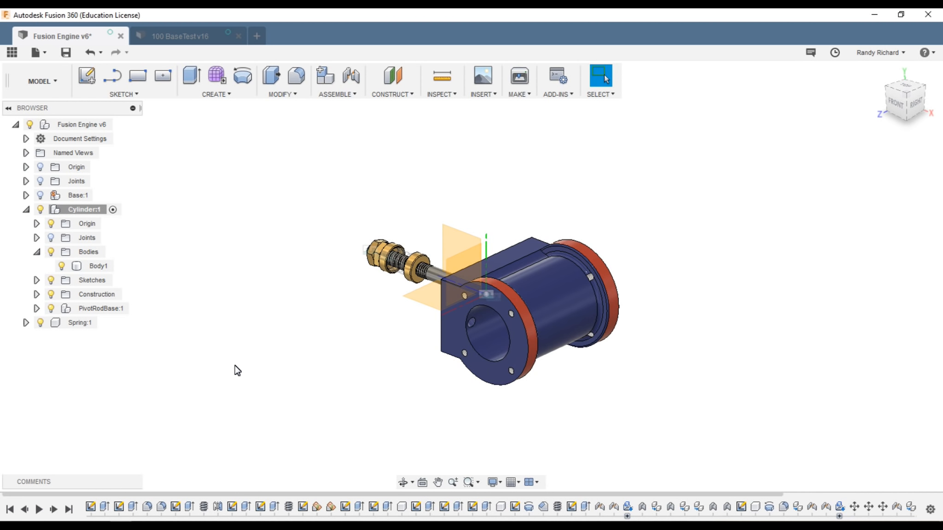
Step: Hide the PivotRodBase:1 rod assembly and Spring:1
{"action": "left_click", "coordinate": [50, 310]}
{"action": "left_click", "coordinate": [50, 308]}
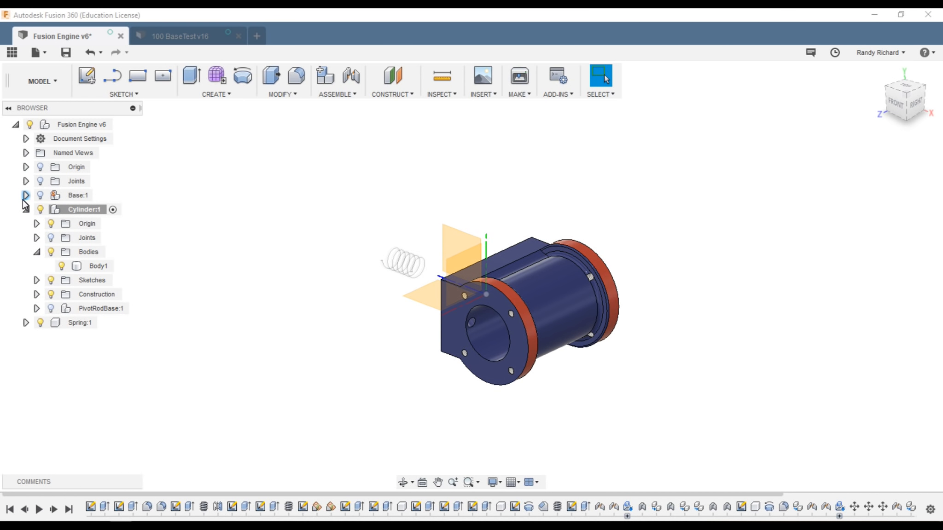
{"action": "left_click", "coordinate": [41, 324]}
{"action": "left_click", "coordinate": [41, 323]}
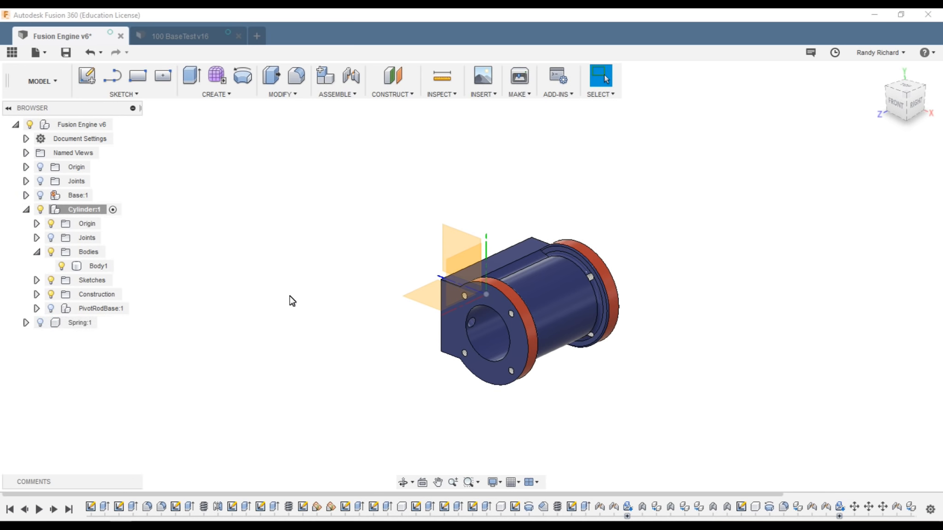
{"action": "scroll", "coordinate": [291, 300], "scroll_direction": "up", "scroll_amount": 2}
{"action": "scroll", "coordinate": [363, 282], "scroll_direction": "down", "scroll_amount": 1}
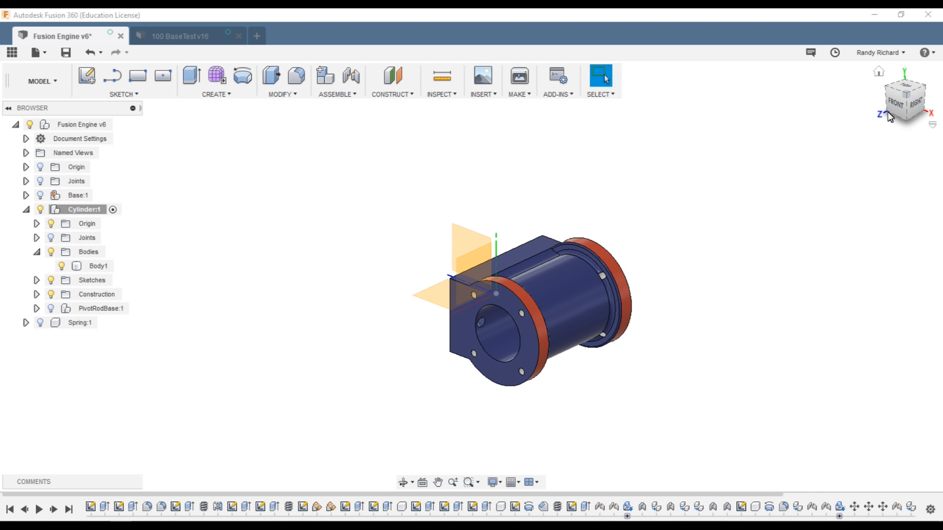
Step: Create a new component under Cylinder:1 and name it CylHead
{"action": "left_click_drag", "start_coordinate": [927, 113], "coordinate": [897, 106]}
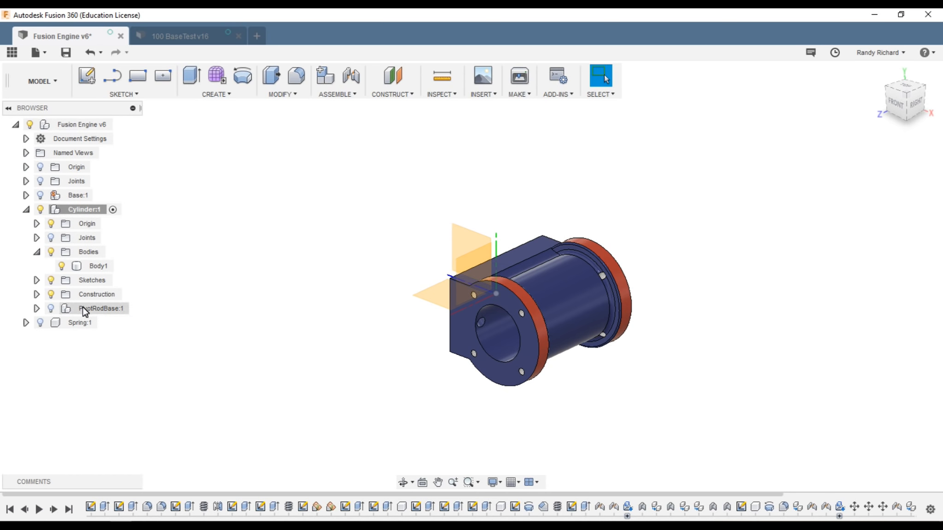
{"action": "right_click", "coordinate": [79, 211]}
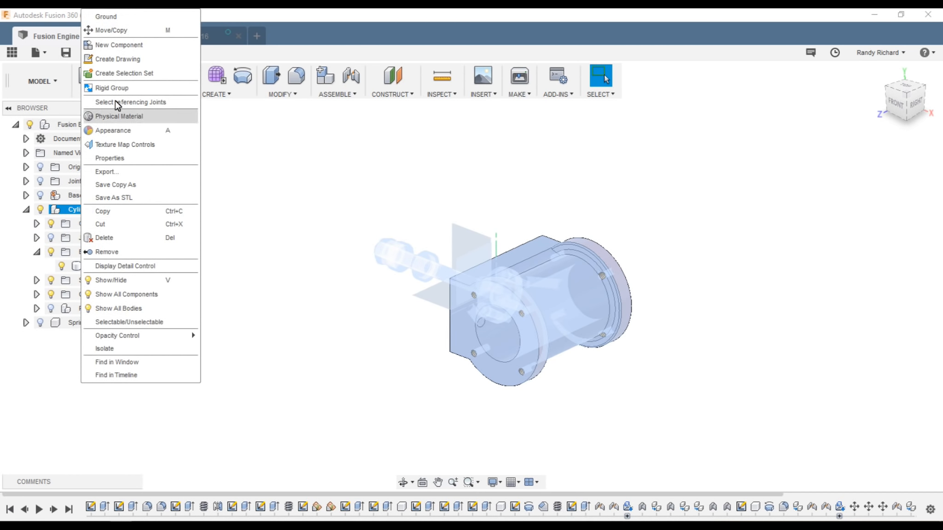
{"action": "left_click", "coordinate": [120, 45]}
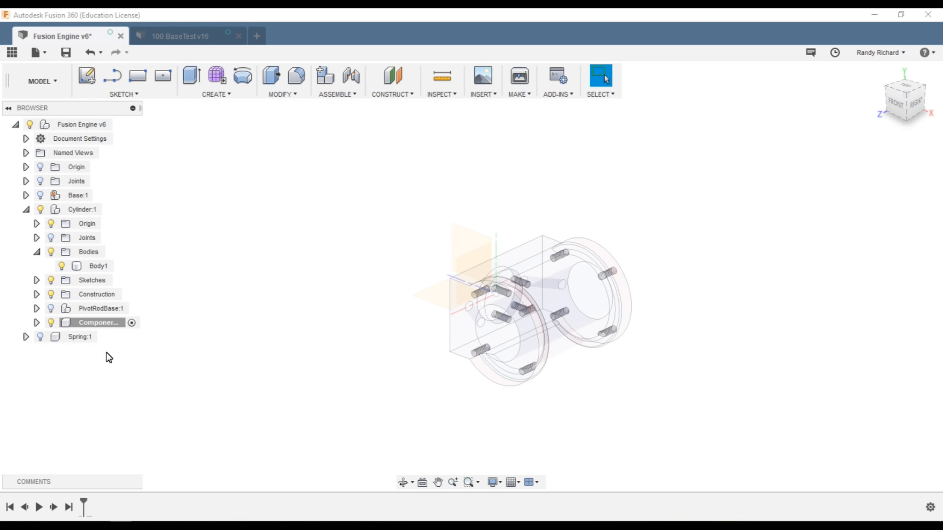
{"action": "left_click", "coordinate": [96, 323]}
{"action": "double_click", "coordinate": [93, 324]}
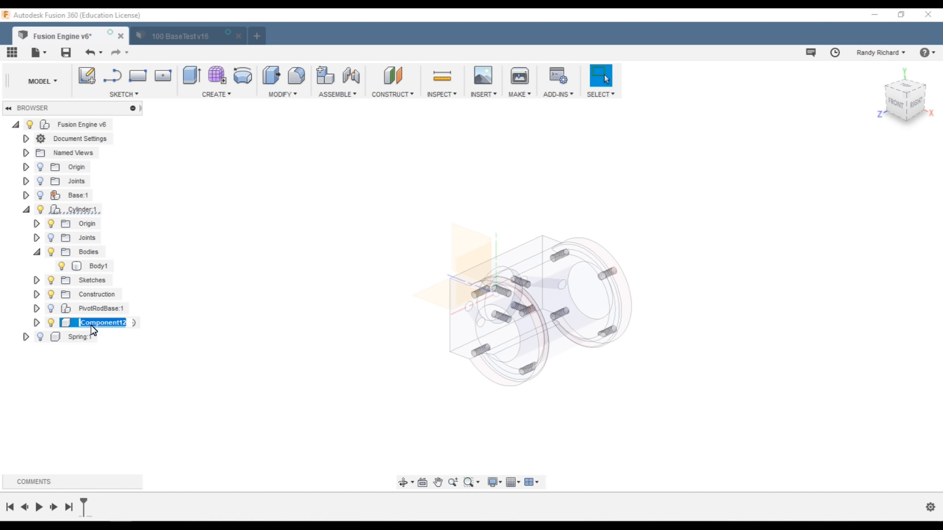
{"action": "type", "text": "CylHead"}
{"action": "key", "text": "Return"}
Step: Make CylHead:1 the active component
{"action": "left_click", "coordinate": [127, 343]}
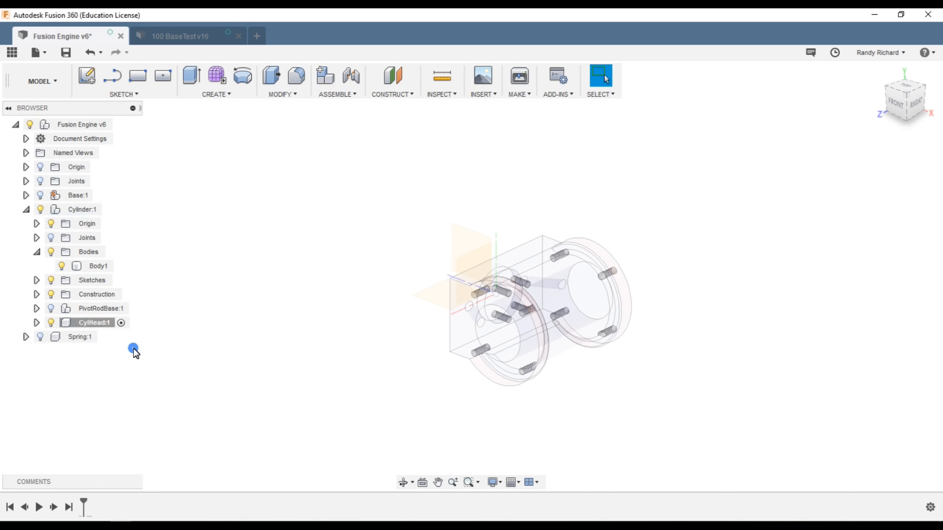
{"action": "left_click", "coordinate": [491, 323]}
{"action": "left_click", "coordinate": [262, 353]}
{"action": "left_click", "coordinate": [121, 323]}
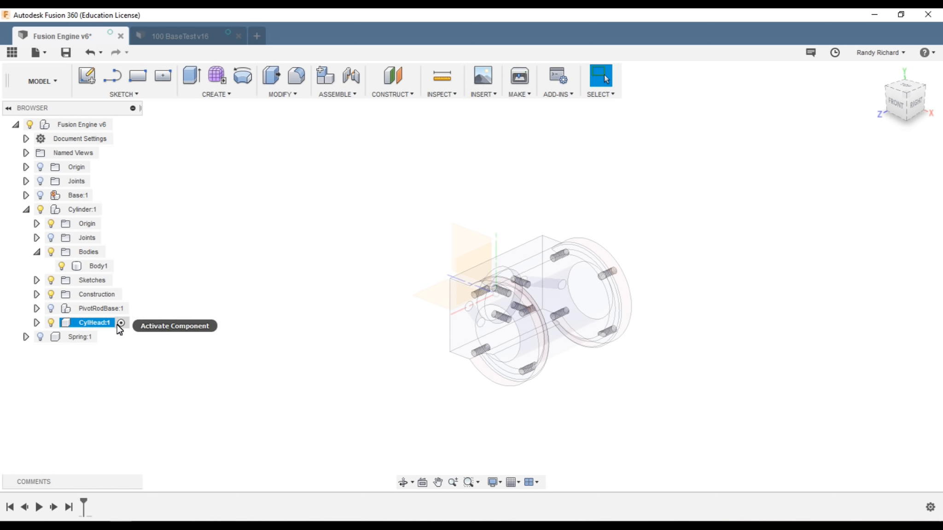
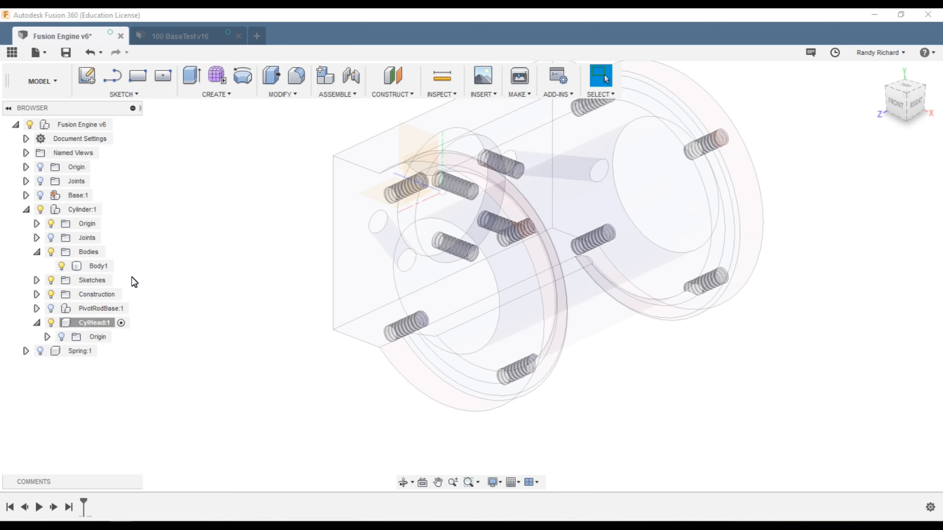
Step: Start a new sketch on the cylinder head's flat front face
{"action": "key", "text": "s"}
{"action": "left_click", "coordinate": [178, 304]}
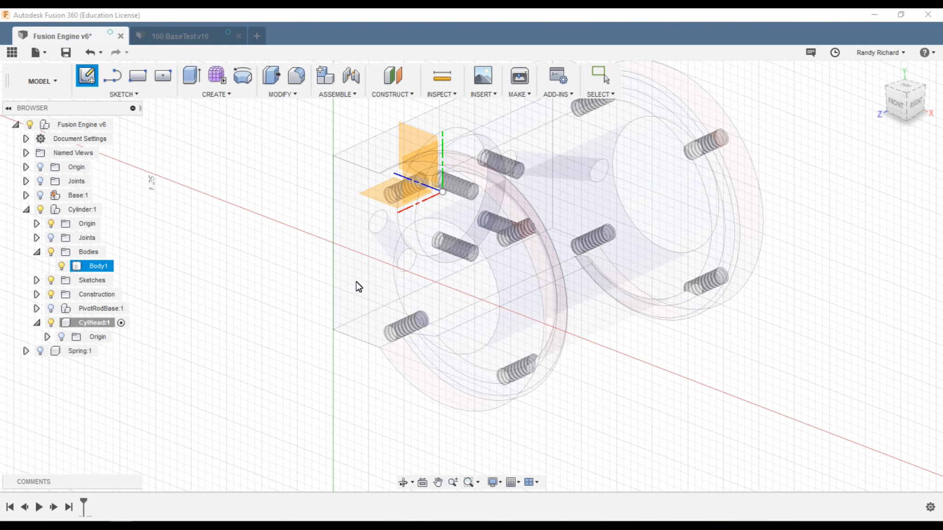
{"action": "scroll", "coordinate": [359, 292], "scroll_direction": "down", "scroll_amount": 1}
{"action": "scroll", "coordinate": [546, 300], "scroll_direction": "down", "scroll_amount": 2}
{"action": "scroll", "coordinate": [506, 314], "scroll_direction": "up", "scroll_amount": 2}
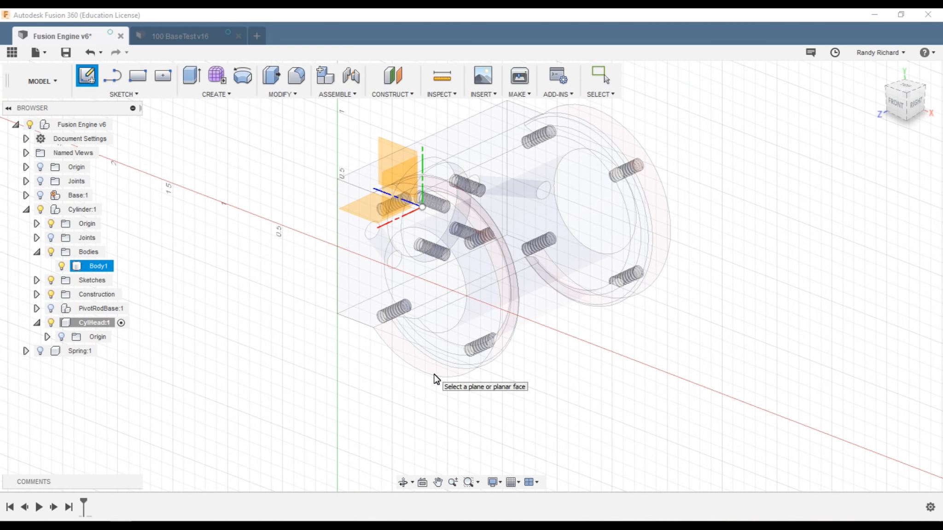
{"action": "left_click", "coordinate": [435, 377]}
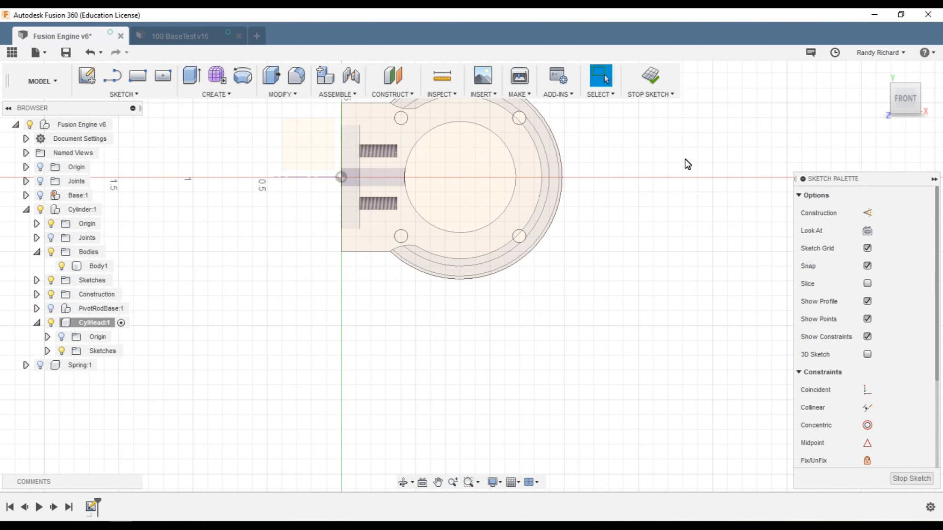
Step: Orbit to check the face's depth, then bring up Look At
{"action": "mouse_move", "coordinate": [896, 100]}
{"action": "left_mouse_down"}
{"action": "mouse_move", "coordinate": [840, 116]}
{"action": "mouse_move", "coordinate": [773, 109]}
{"action": "mouse_move", "coordinate": [799, 154]}
{"action": "mouse_move", "coordinate": [761, 122]}
{"action": "mouse_move", "coordinate": [795, 113]}
{"action": "mouse_move", "coordinate": [819, 129]}
{"action": "mouse_move", "coordinate": [842, 167]}
{"action": "mouse_move", "coordinate": [820, 164]}
{"action": "mouse_move", "coordinate": [831, 158]}
{"action": "mouse_move", "coordinate": [825, 147]}
{"action": "mouse_move", "coordinate": [837, 120]}
{"action": "mouse_move", "coordinate": [849, 117]}
{"action": "left_mouse_up"}
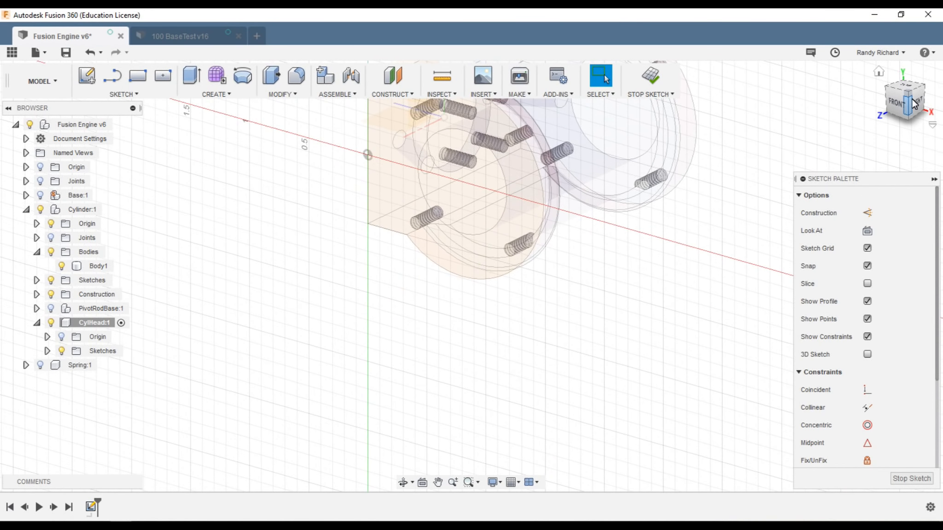
{"action": "scroll", "coordinate": [481, 369], "scroll_direction": "up", "scroll_amount": 2}
{"action": "scroll", "coordinate": [474, 351], "scroll_direction": "down", "scroll_amount": 4}
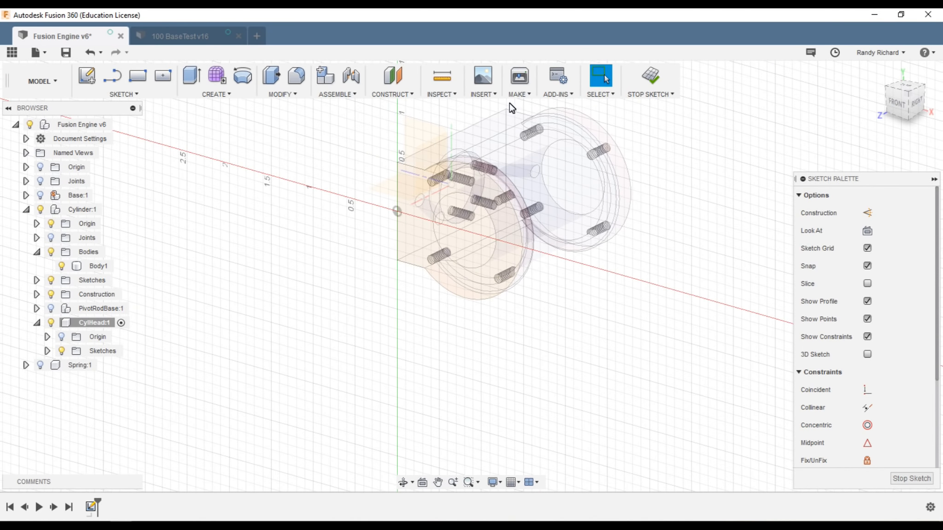
{"action": "scroll", "coordinate": [520, 108], "scroll_direction": "up", "scroll_amount": 2}
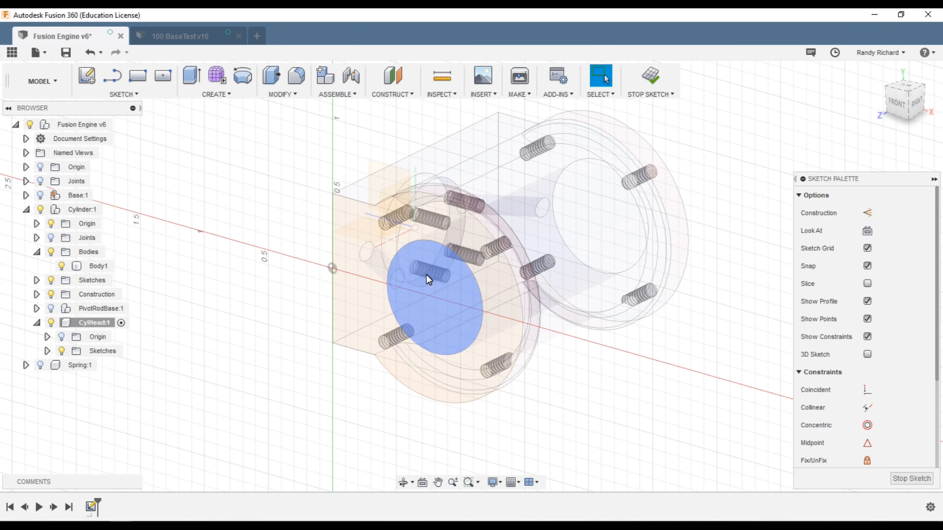
{"action": "left_click_drag", "start_coordinate": [902, 100], "coordinate": [906, 105]}
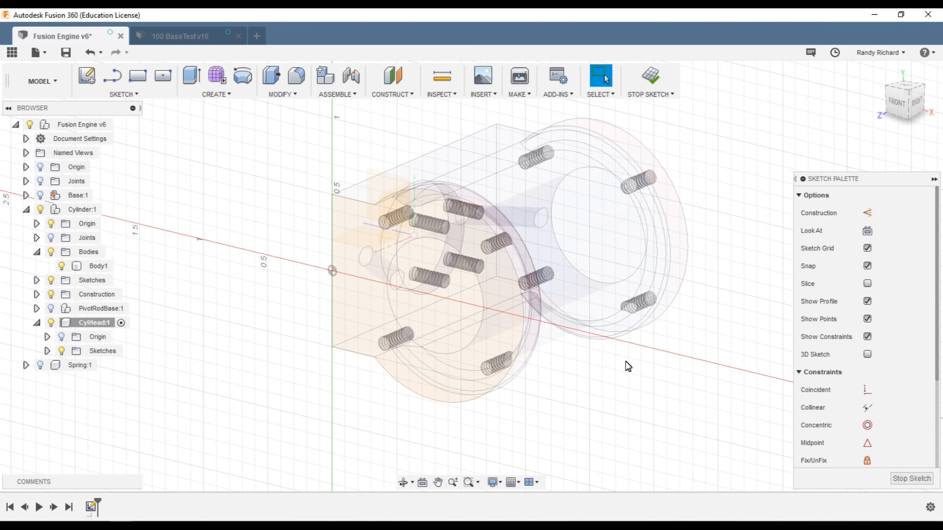
{"action": "scroll", "coordinate": [557, 401], "scroll_direction": "down", "scroll_amount": 2}
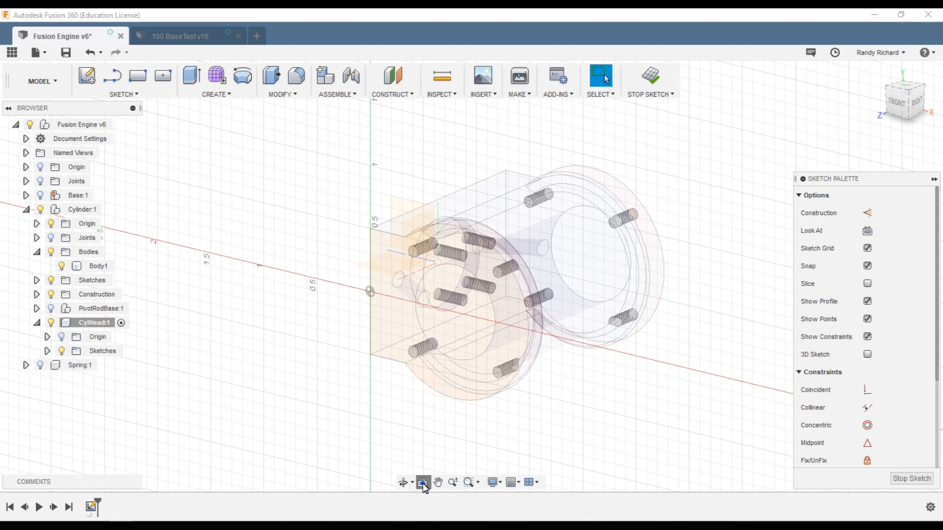
{"action": "left_click", "coordinate": [422, 483]}
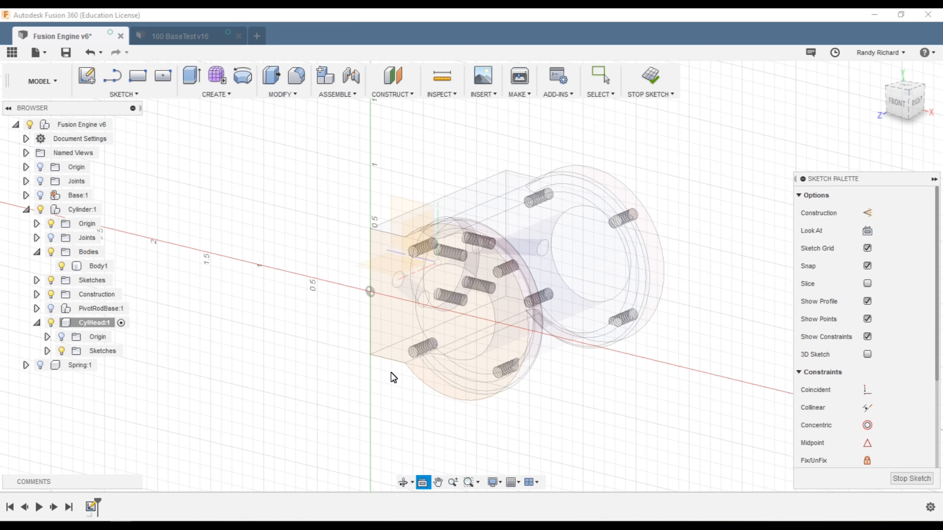
Step: Look straight at the sketch face, zoom in, and show the Grid and Snaps options
{"action": "left_click", "coordinate": [385, 347]}
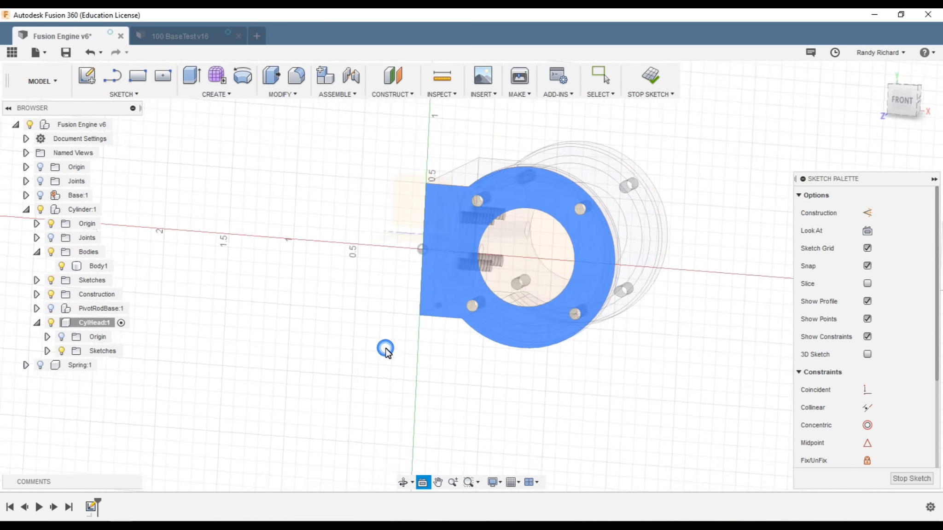
{"action": "scroll", "coordinate": [550, 194], "scroll_direction": "up", "scroll_amount": 2}
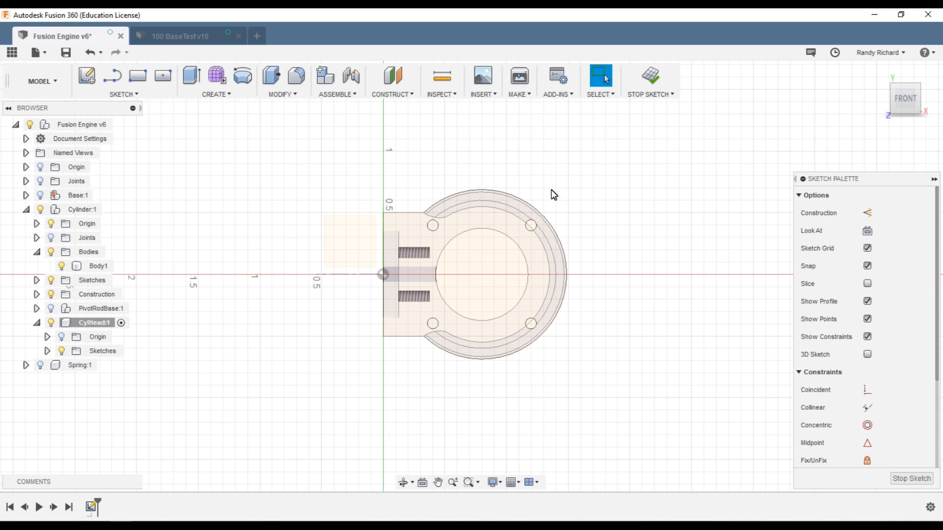
{"action": "scroll", "coordinate": [583, 185], "scroll_direction": "up", "scroll_amount": 2}
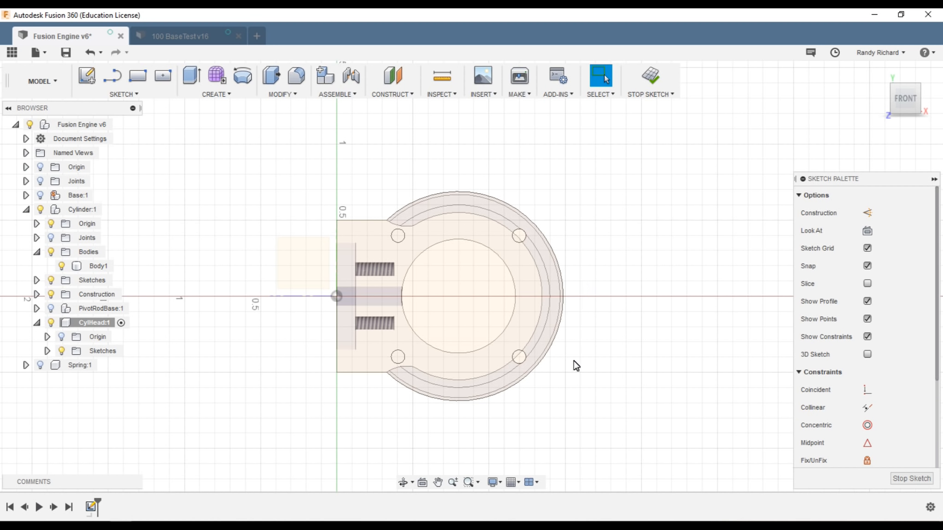
{"action": "left_click", "coordinate": [518, 483]}
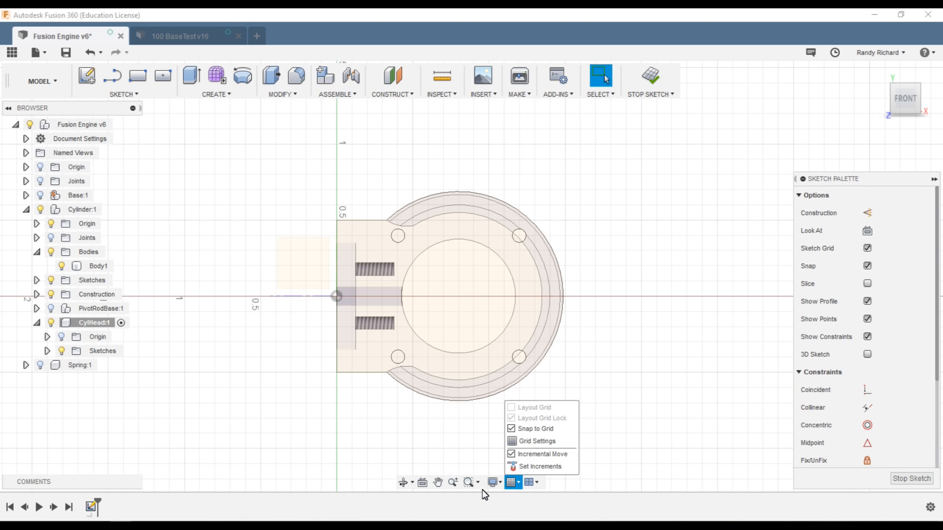
Step: Switch the scene environment to Dark Sky and return to the FRONT view
{"action": "left_click", "coordinate": [537, 483]}
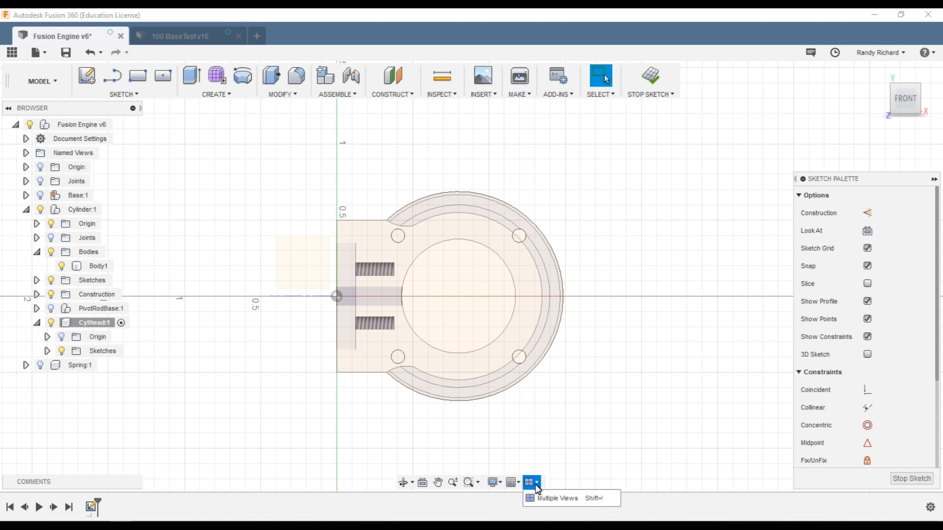
{"action": "left_click", "coordinate": [499, 483]}
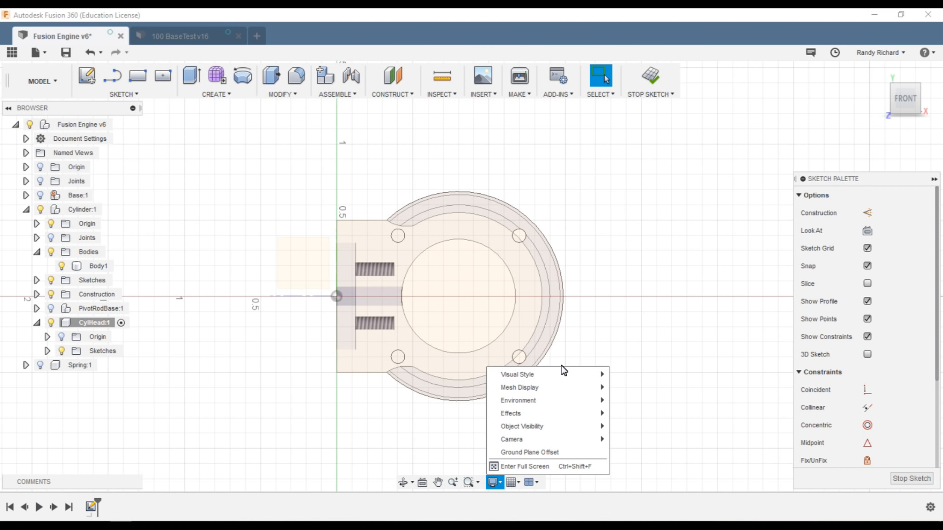
{"action": "mouse_move", "coordinate": [547, 377]}
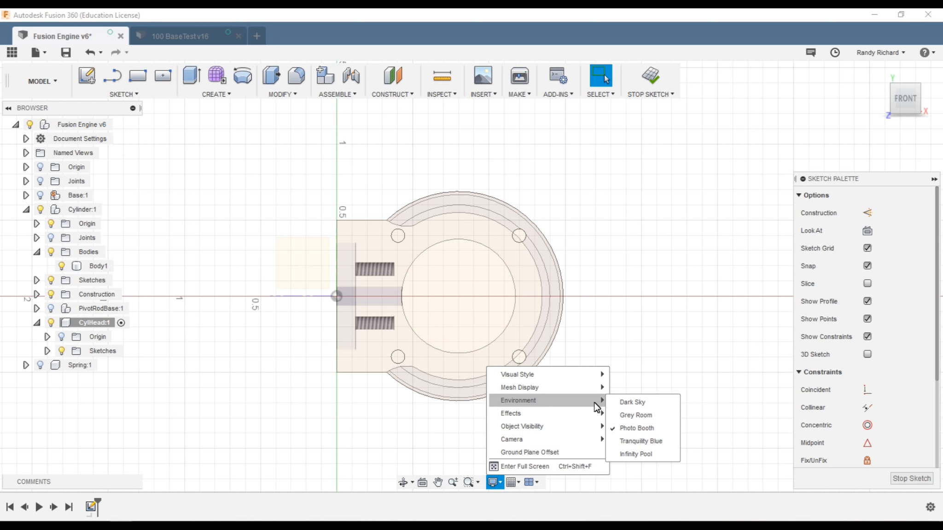
{"action": "left_click", "coordinate": [660, 404]}
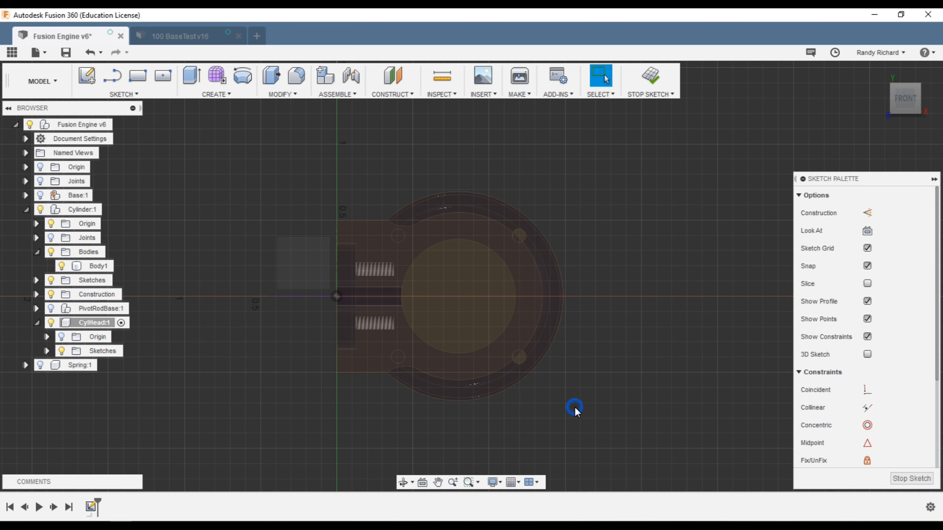
{"action": "scroll", "coordinate": [372, 266], "scroll_direction": "up", "scroll_amount": 3}
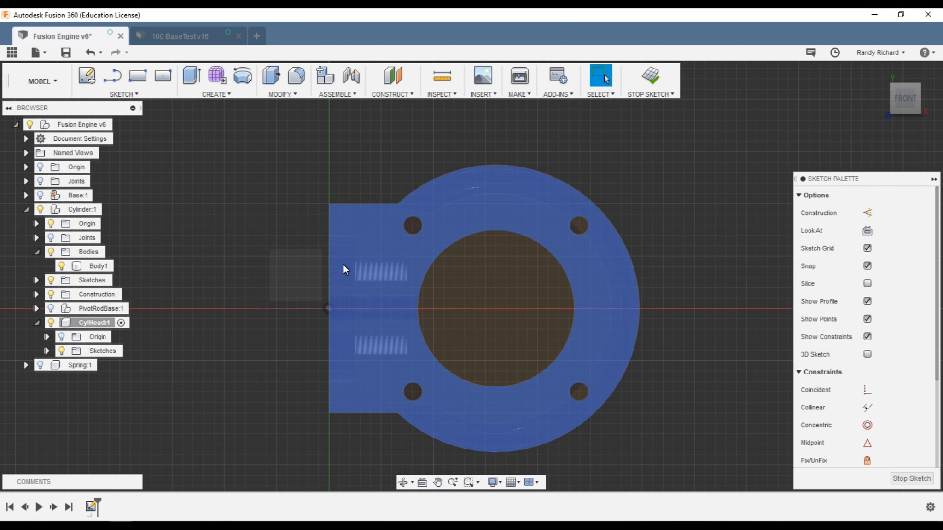
{"action": "scroll", "coordinate": [343, 264], "scroll_direction": "down", "scroll_amount": 4}
{"action": "mouse_move", "coordinate": [885, 95]}
{"action": "left_mouse_down"}
{"action": "mouse_move", "coordinate": [855, 109]}
{"action": "mouse_move", "coordinate": [875, 102]}
{"action": "left_mouse_up"}
{"action": "left_click", "coordinate": [906, 98]}
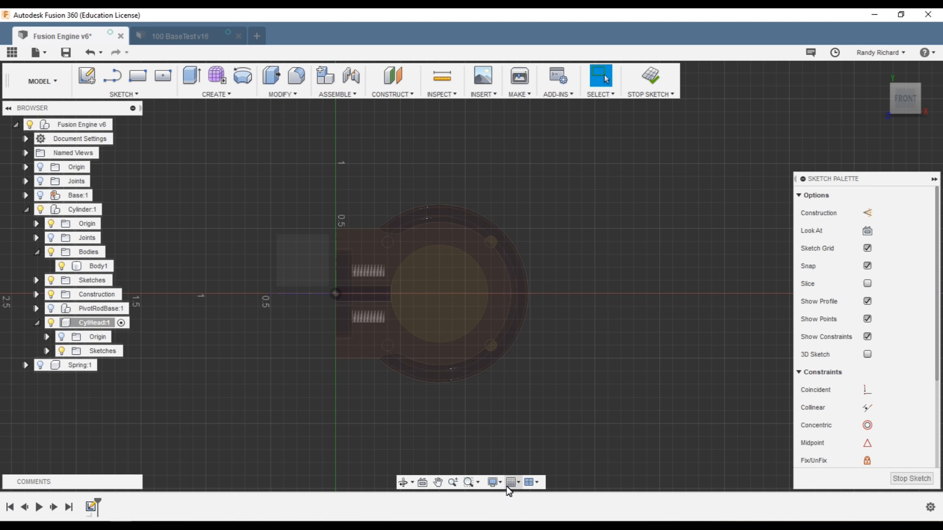
Step: Change the environment to Grey Room for a grey background
{"action": "left_click", "coordinate": [491, 482]}
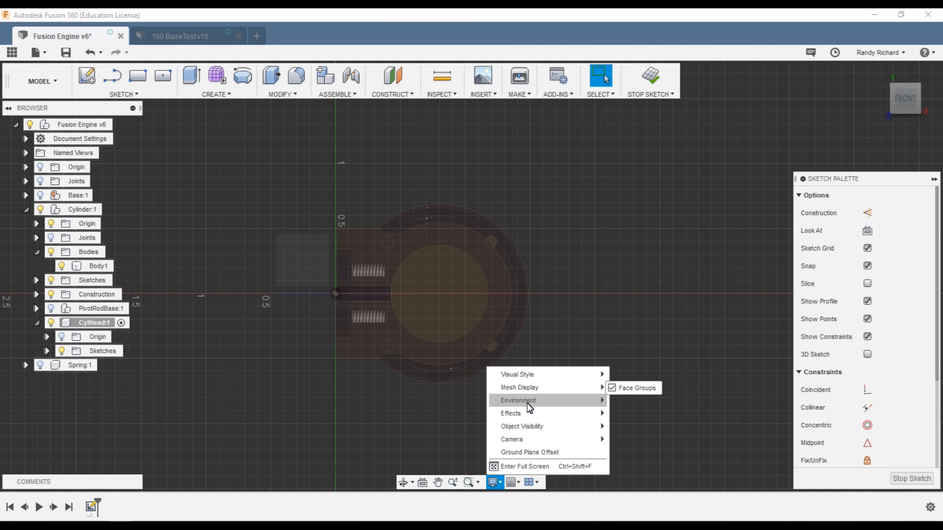
{"action": "left_click", "coordinate": [628, 416]}
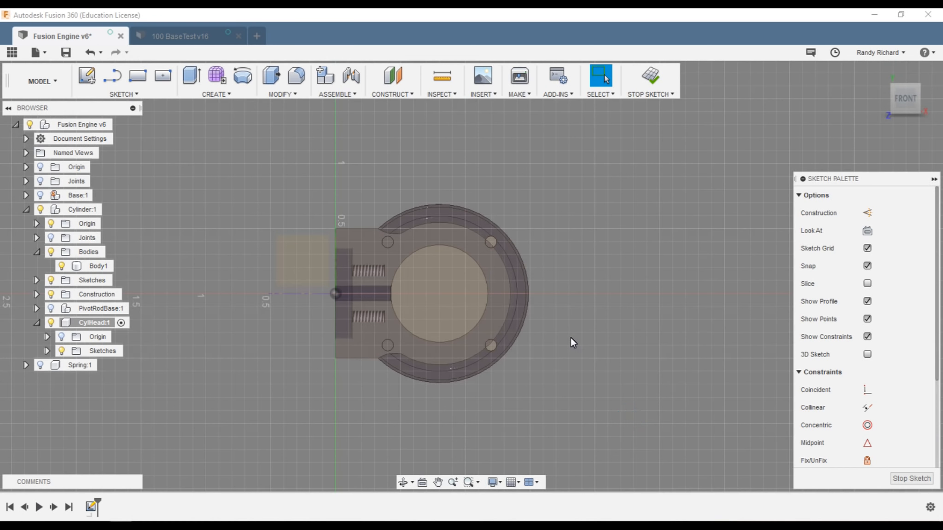
{"action": "scroll", "coordinate": [550, 369], "scroll_direction": "down", "scroll_amount": 1}
{"action": "scroll", "coordinate": [553, 366], "scroll_direction": "up", "scroll_amount": 1}
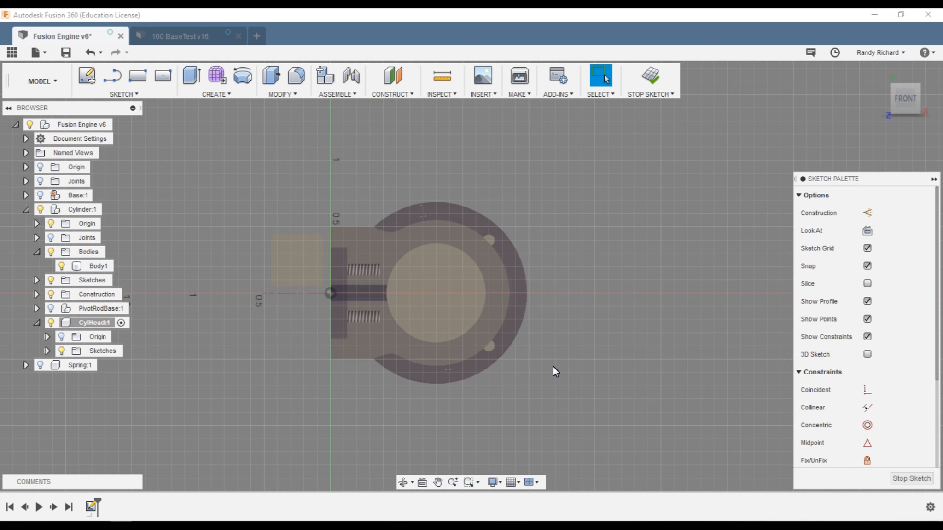
{"action": "left_click", "coordinate": [497, 482]}
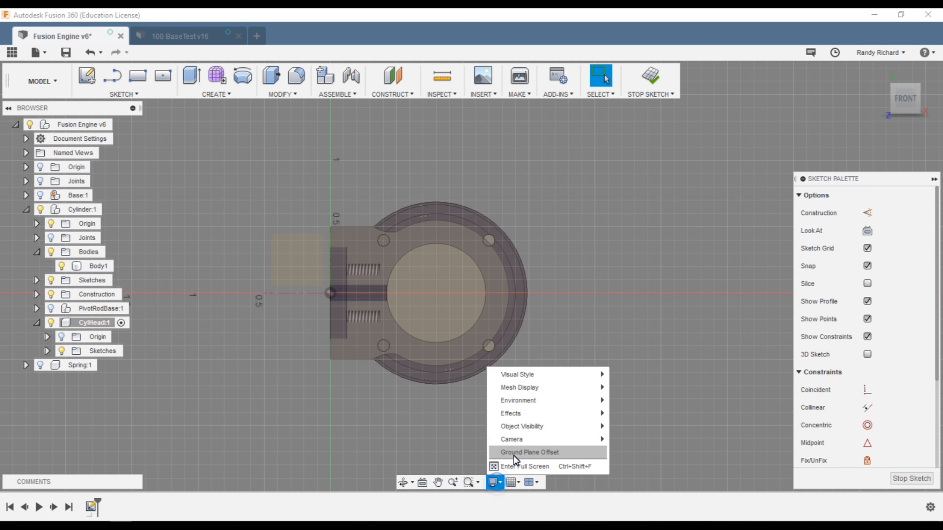
{"action": "mouse_move", "coordinate": [523, 433]}
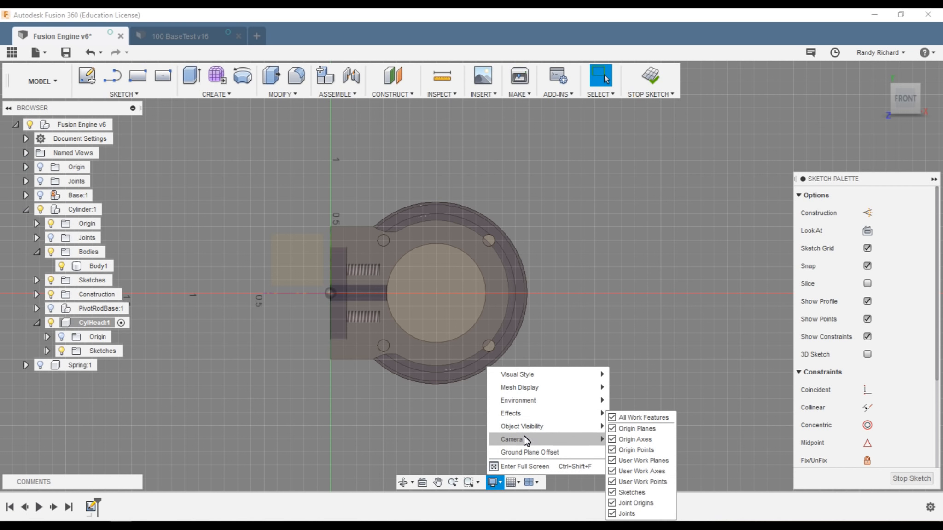
{"action": "left_click", "coordinate": [612, 295]}
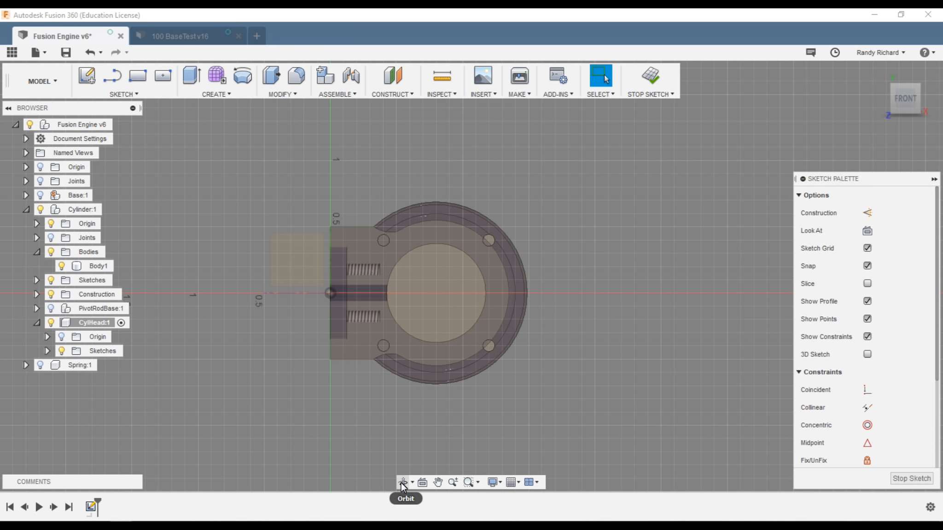
{"action": "scroll", "coordinate": [573, 271], "scroll_direction": "down", "scroll_amount": 3}
{"action": "scroll", "coordinate": [504, 226], "scroll_direction": "up", "scroll_amount": 3}
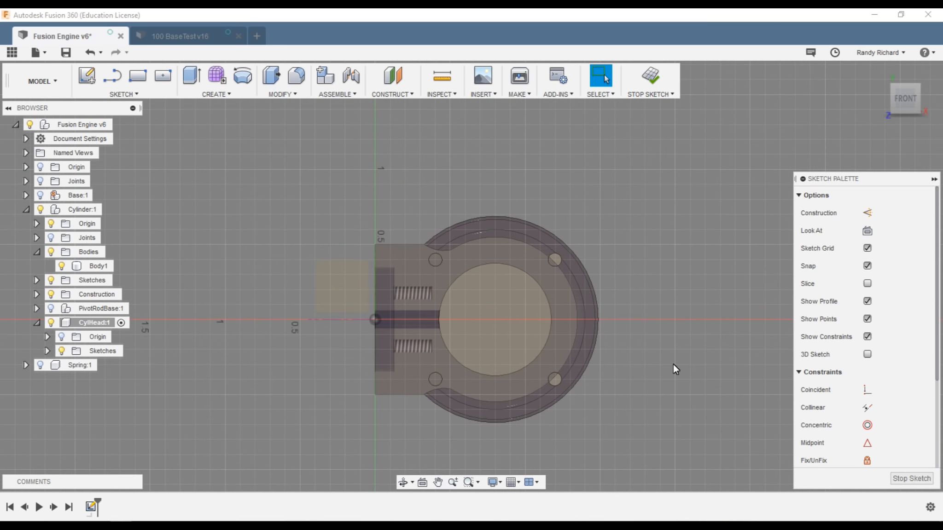
{"action": "scroll", "coordinate": [679, 416], "scroll_direction": "up", "scroll_amount": 1}
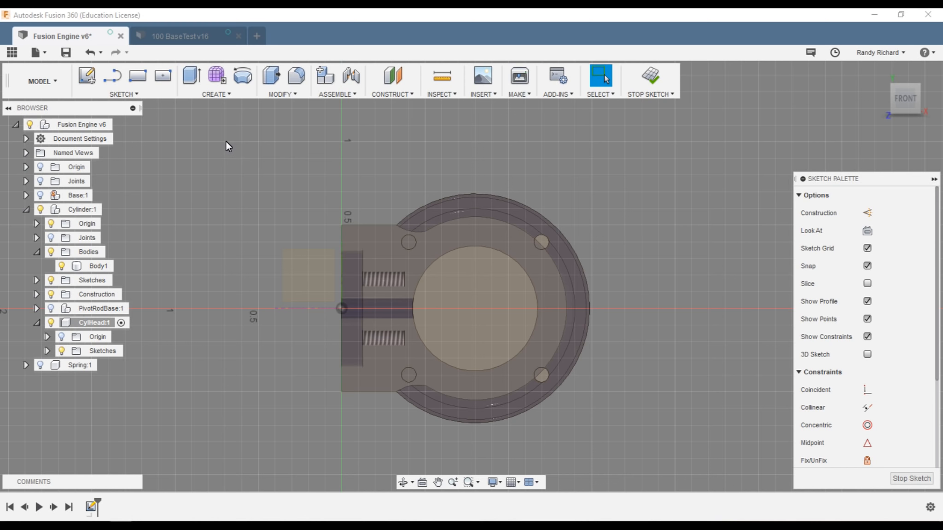
Step: Draw a 1.375 in circle at the cylinder's centre, then finish the CylHead sketch
{"action": "left_click", "coordinate": [132, 93]}
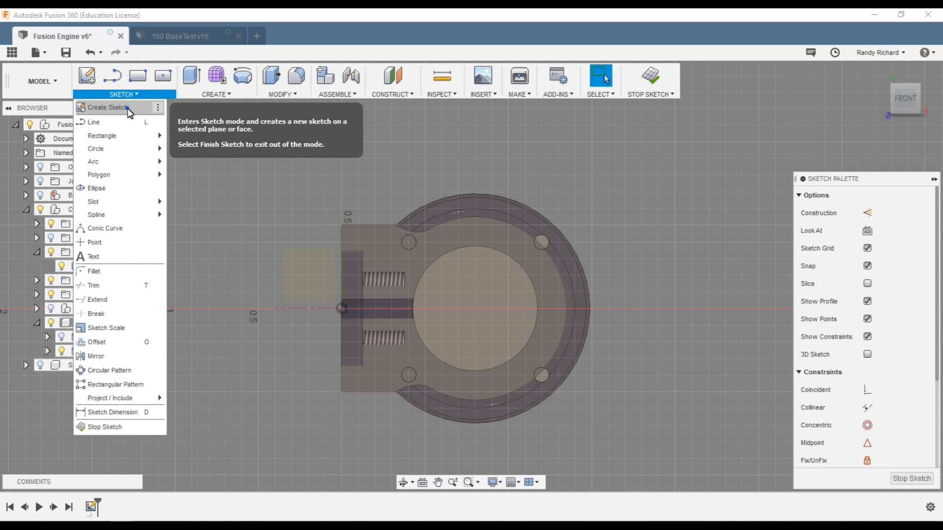
{"action": "left_click", "coordinate": [130, 110]}
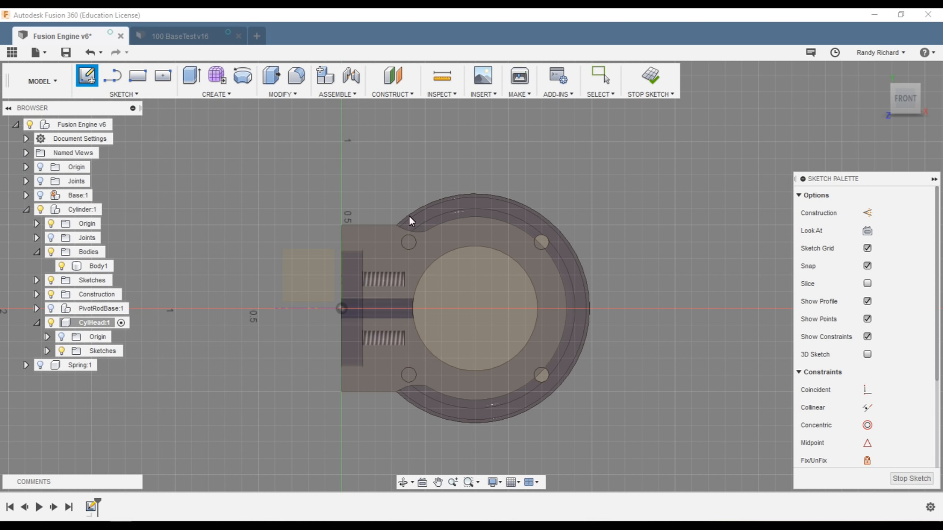
{"action": "key", "text": "Escape"}
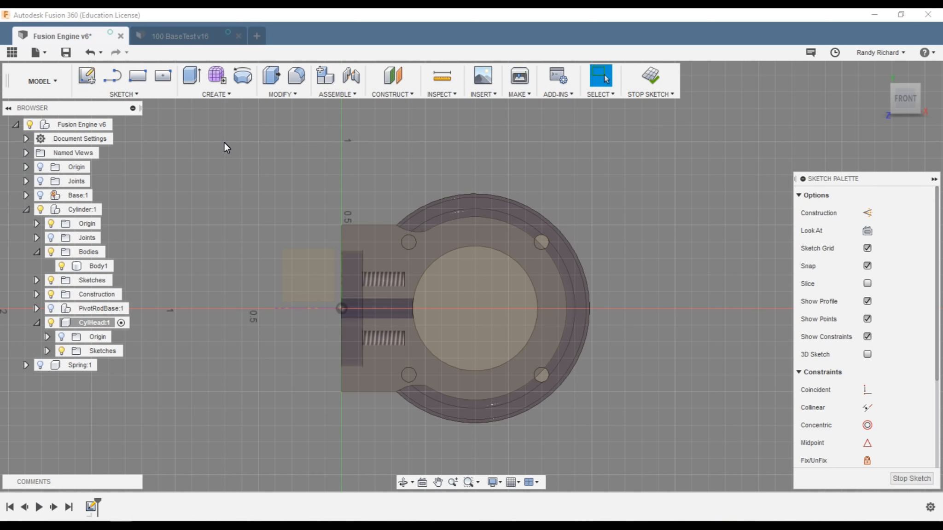
{"action": "key", "text": "c"}
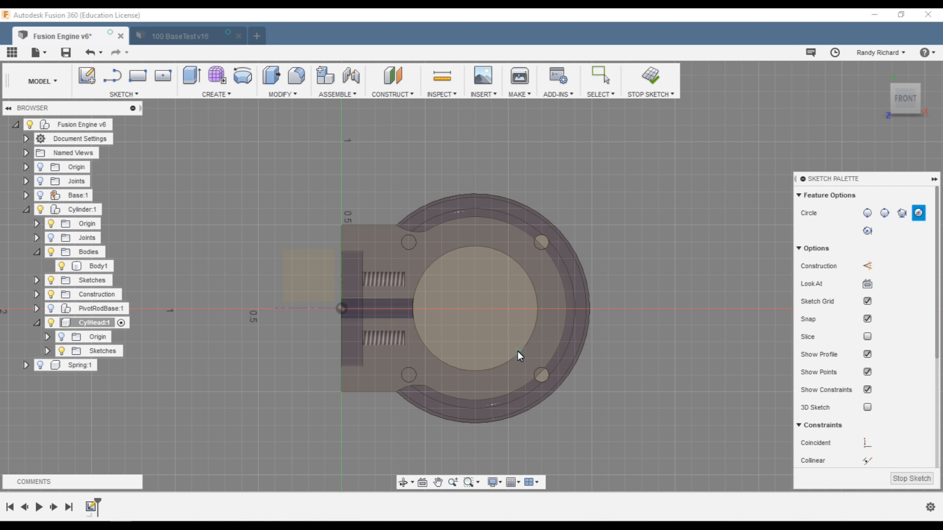
{"action": "left_click", "coordinate": [475, 309]}
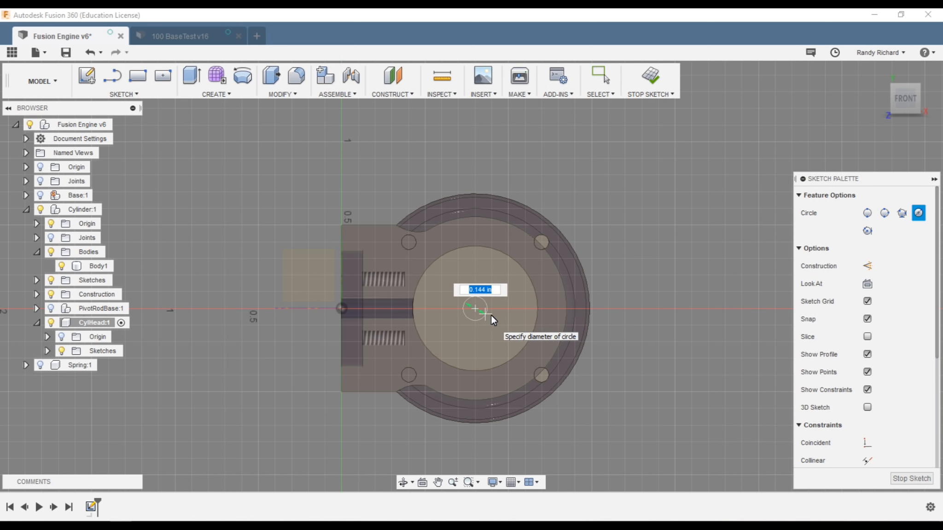
{"action": "left_click", "coordinate": [587, 283]}
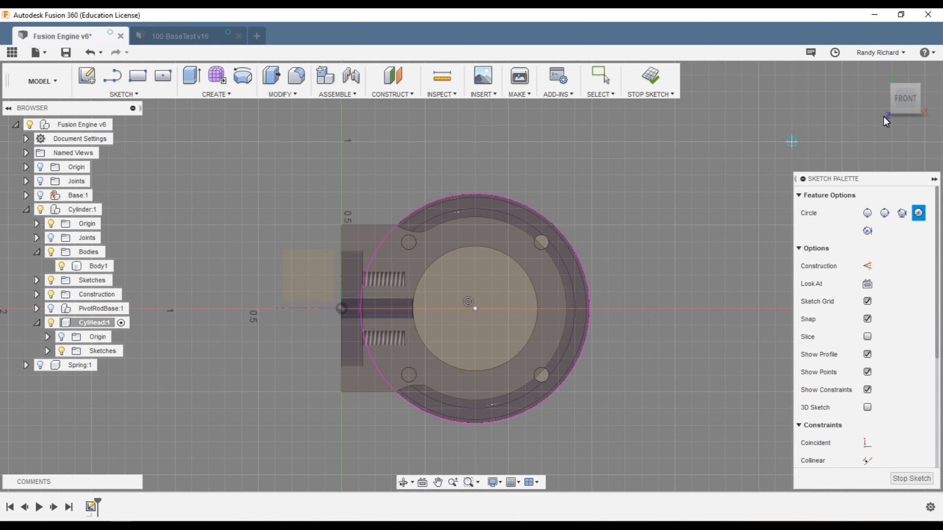
{"action": "left_click_drag", "start_coordinate": [907, 98], "coordinate": [885, 106]}
{"action": "left_click", "coordinate": [898, 100]}
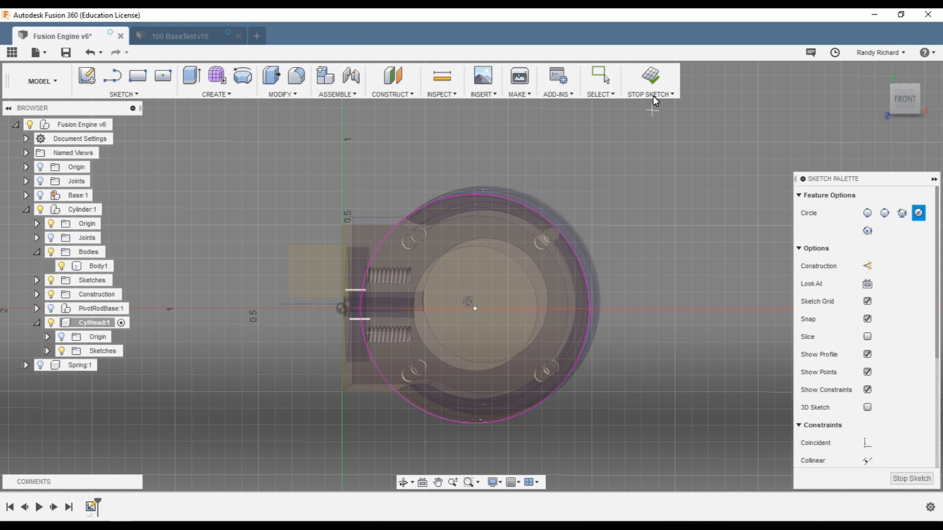
{"action": "scroll", "coordinate": [418, 320], "scroll_direction": "down", "scroll_amount": 2}
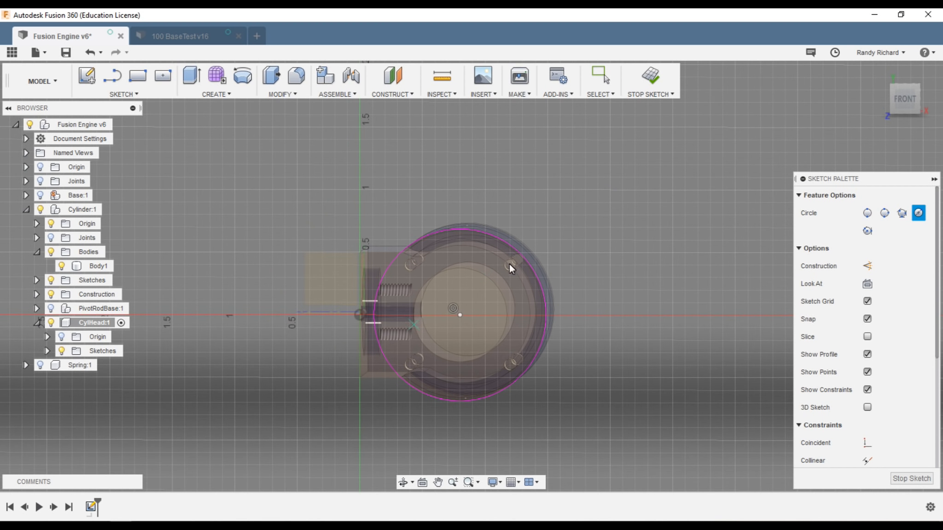
{"action": "left_click", "coordinate": [911, 103]}
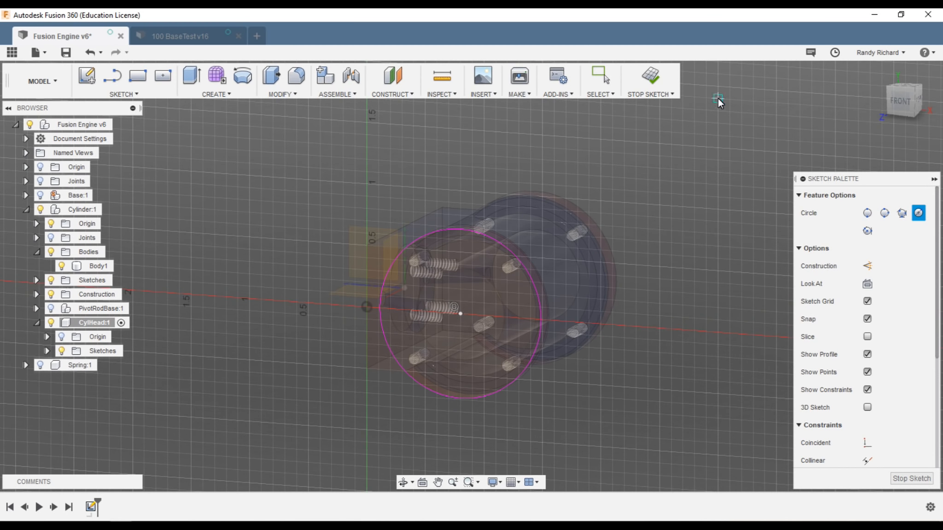
{"action": "left_click", "coordinate": [656, 81]}
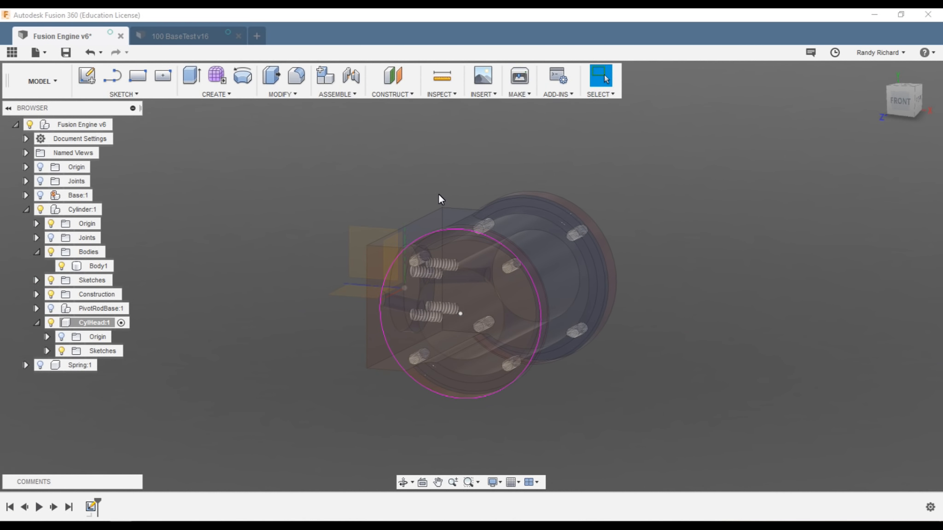
Step: Extrude the ring and inner hole profiles 0.10 in as a new body
{"action": "left_click", "coordinate": [190, 78]}
{"action": "left_click", "coordinate": [473, 257]}
{"action": "left_click_drag", "start_coordinate": [501, 323], "coordinate": [489, 325]}
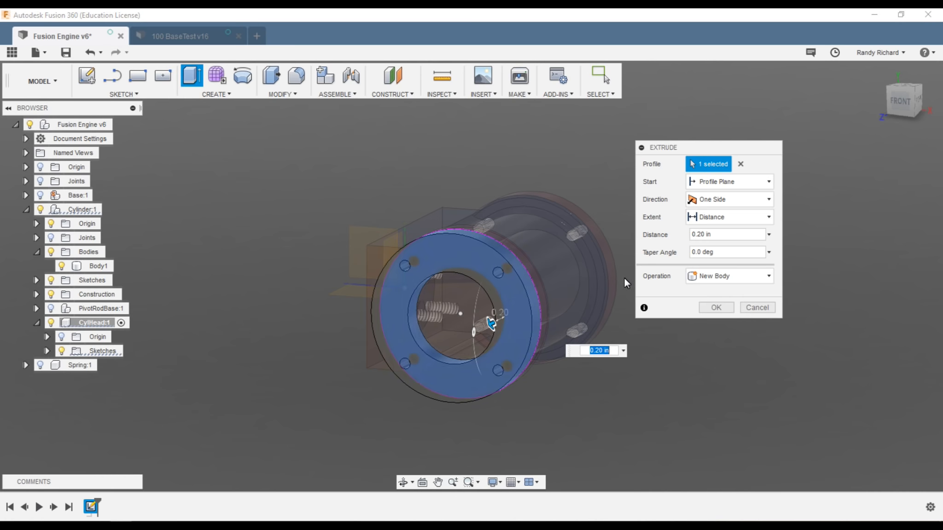
{"action": "mouse_move", "coordinate": [894, 115]}
{"action": "left_mouse_down"}
{"action": "mouse_move", "coordinate": [862, 102]}
{"action": "mouse_move", "coordinate": [786, 99]}
{"action": "left_mouse_up"}
{"action": "left_click_drag", "start_coordinate": [437, 318], "coordinate": [446, 325]}
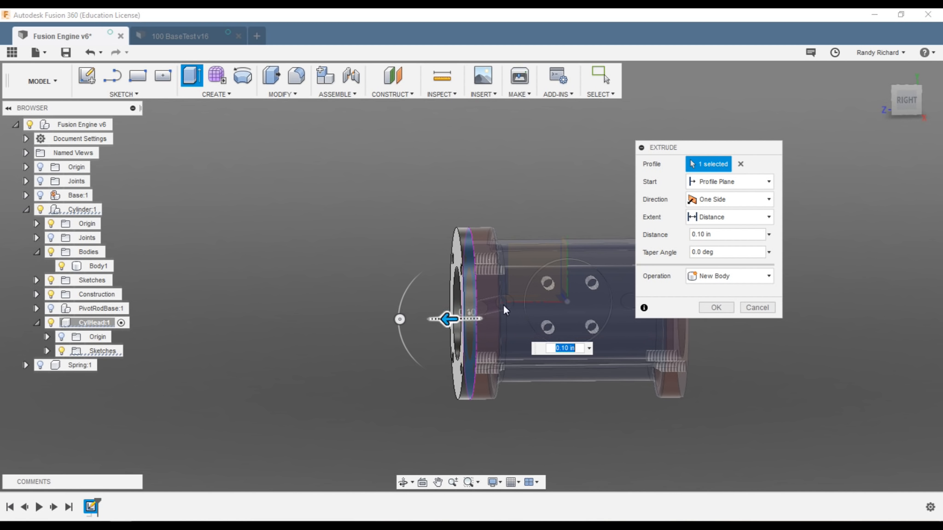
{"action": "mouse_move", "coordinate": [892, 116]}
{"action": "left_mouse_down"}
{"action": "mouse_move", "coordinate": [939, 107]}
{"action": "mouse_move", "coordinate": [5, 110]}
{"action": "mouse_move", "coordinate": [75, 118]}
{"action": "mouse_move", "coordinate": [97, 96]}
{"action": "mouse_move", "coordinate": [132, 111]}
{"action": "mouse_move", "coordinate": [167, 110]}
{"action": "mouse_move", "coordinate": [161, 122]}
{"action": "mouse_move", "coordinate": [124, 106]}
{"action": "mouse_move", "coordinate": [64, 104]}
{"action": "mouse_move", "coordinate": [29, 117]}
{"action": "left_mouse_up"}
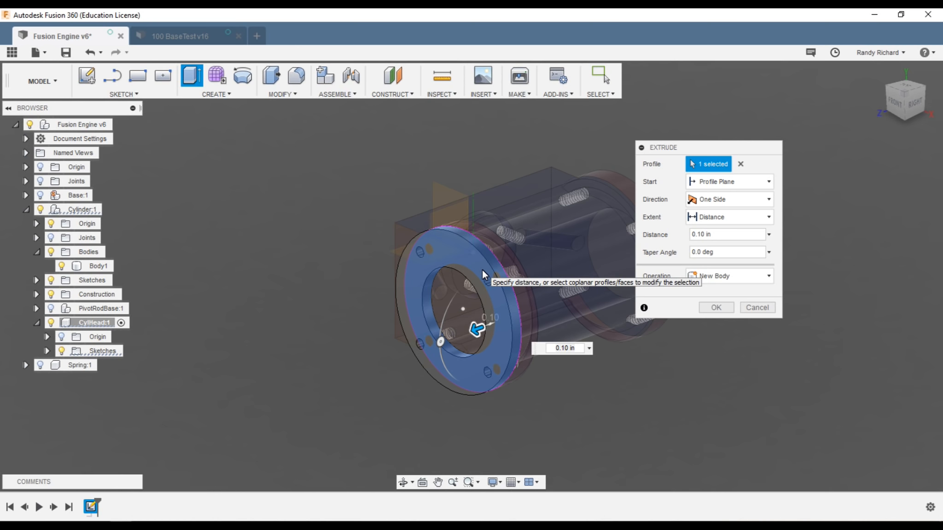
{"action": "scroll", "coordinate": [443, 325], "scroll_direction": "up", "scroll_amount": 2}
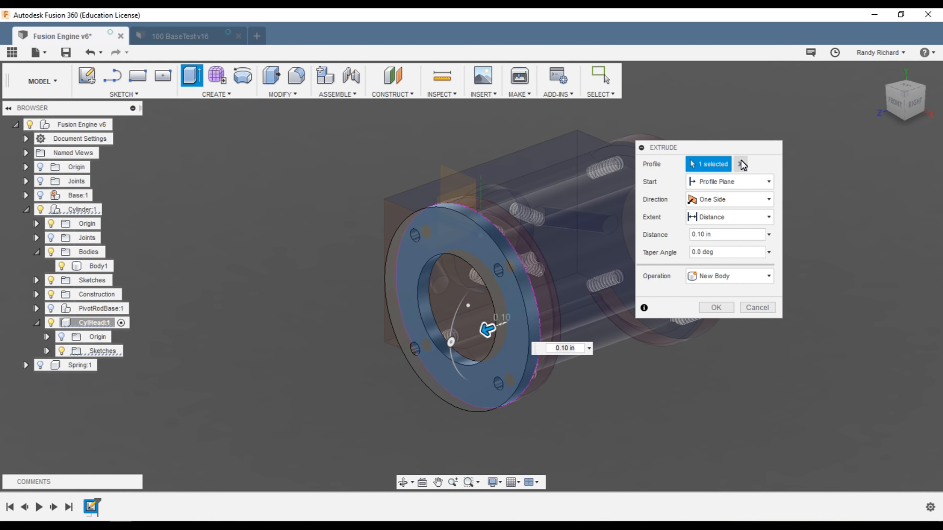
{"action": "left_click", "coordinate": [463, 281]}
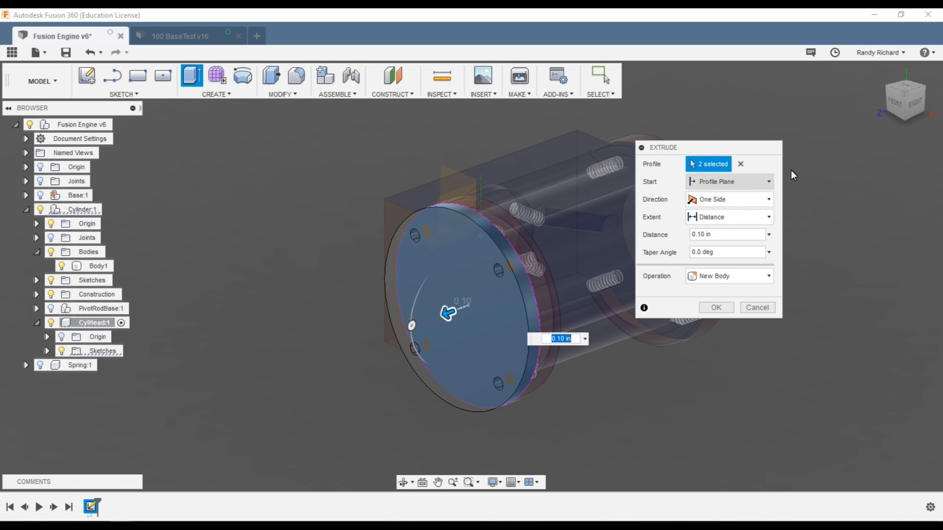
{"action": "mouse_move", "coordinate": [908, 102]}
{"action": "left_mouse_down"}
{"action": "mouse_move", "coordinate": [880, 98]}
{"action": "mouse_move", "coordinate": [868, 124]}
{"action": "mouse_move", "coordinate": [809, 94]}
{"action": "mouse_move", "coordinate": [905, 92]}
{"action": "mouse_move", "coordinate": [908, 102]}
{"action": "left_mouse_up"}
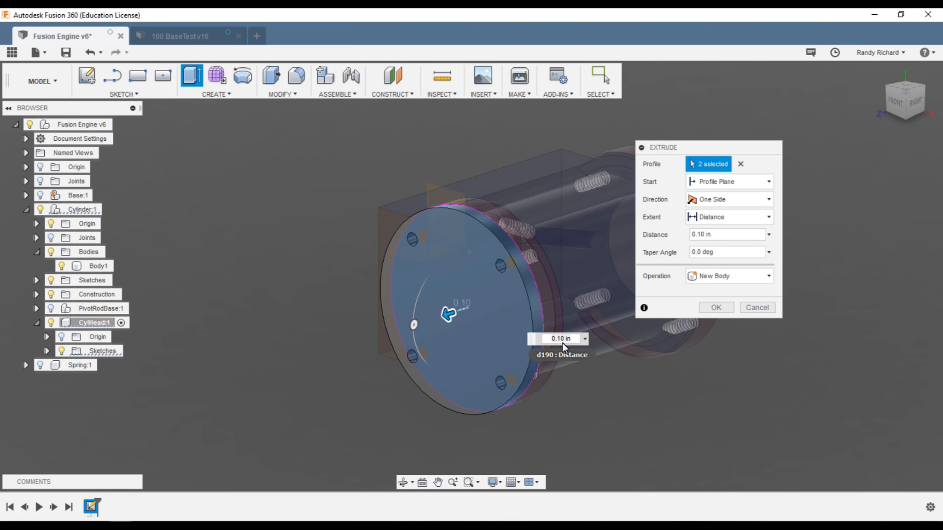
{"action": "left_click", "coordinate": [716, 307]}
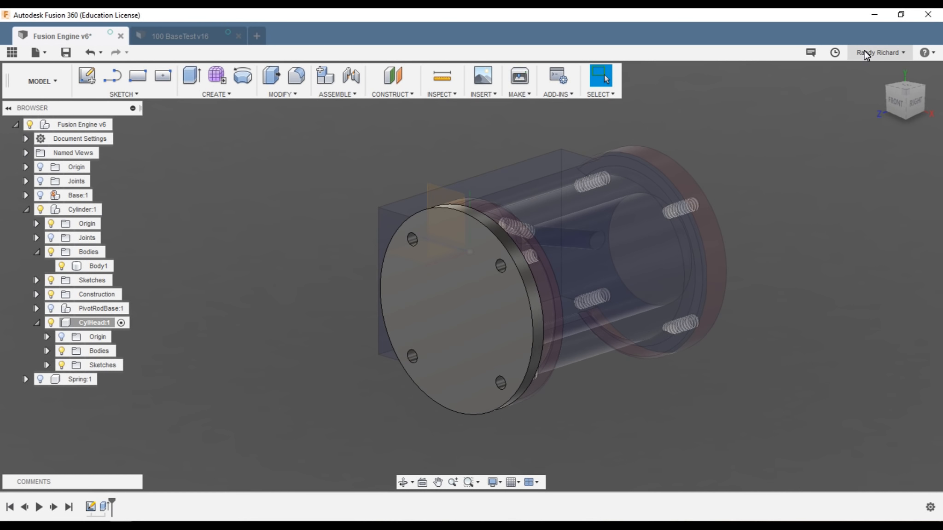
{"action": "left_click_drag", "start_coordinate": [904, 96], "coordinate": [876, 115]}
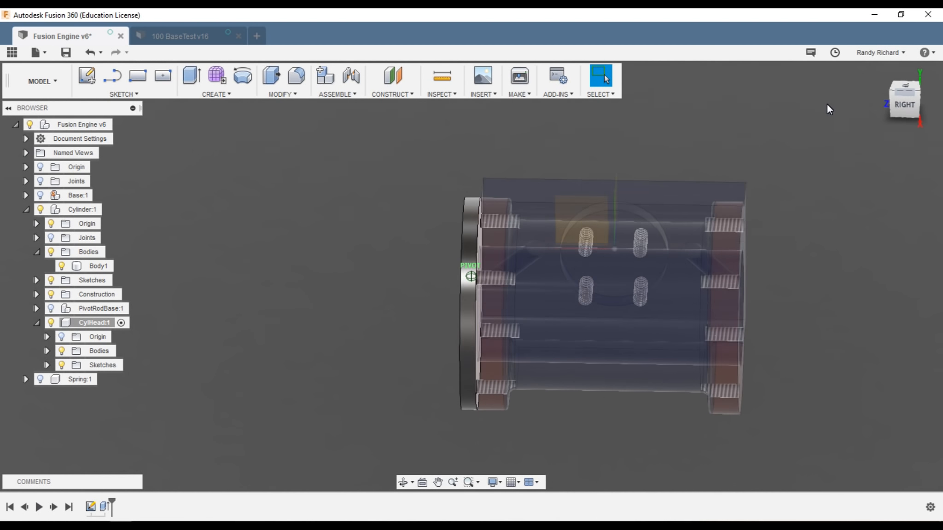
{"action": "left_click_drag", "start_coordinate": [799, 93], "coordinate": [927, 102]}
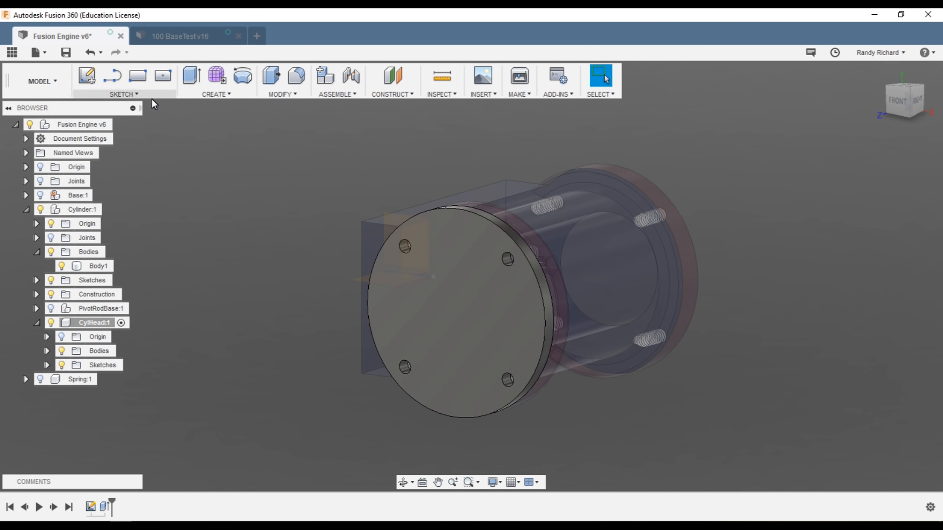
Step: Sketch on the head's outer face and draw a 0.120 in circle on the upper-left hole
{"action": "key", "text": "s"}
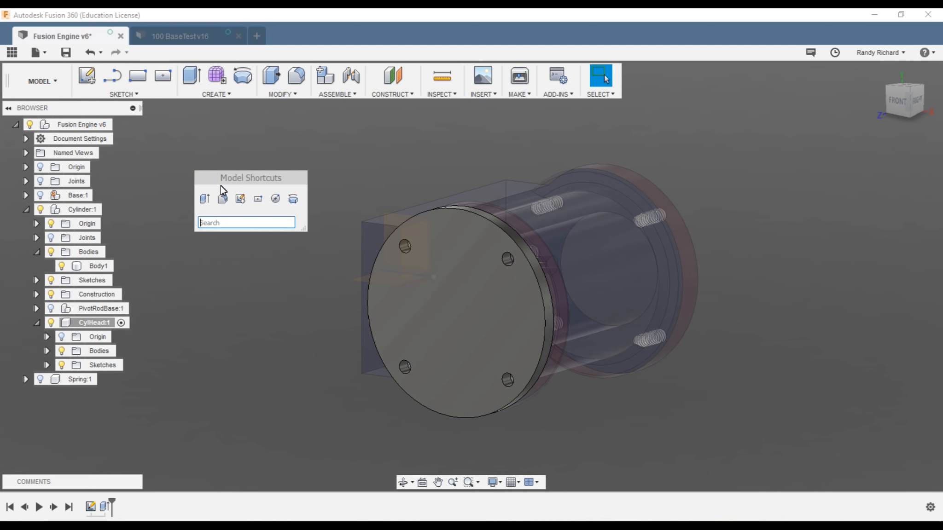
{"action": "left_click", "coordinate": [241, 202]}
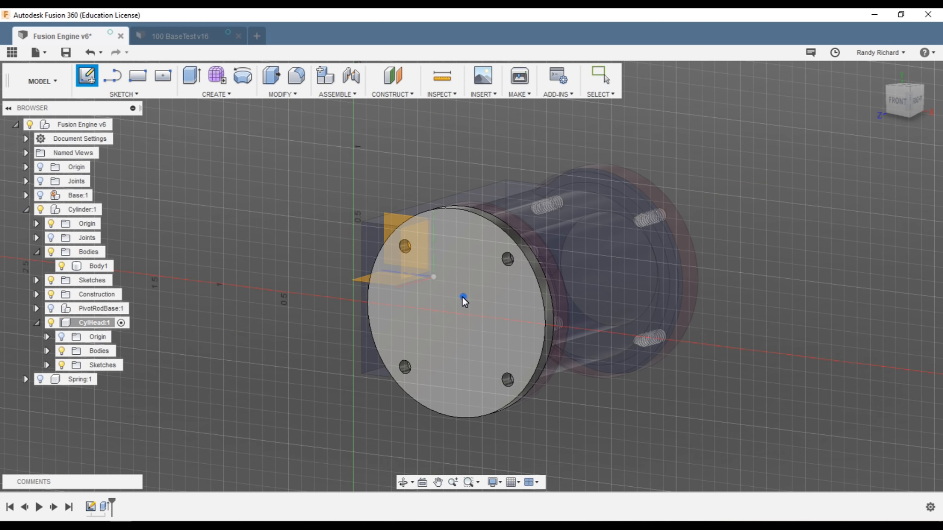
{"action": "left_click", "coordinate": [462, 297]}
{"action": "key", "text": "c"}
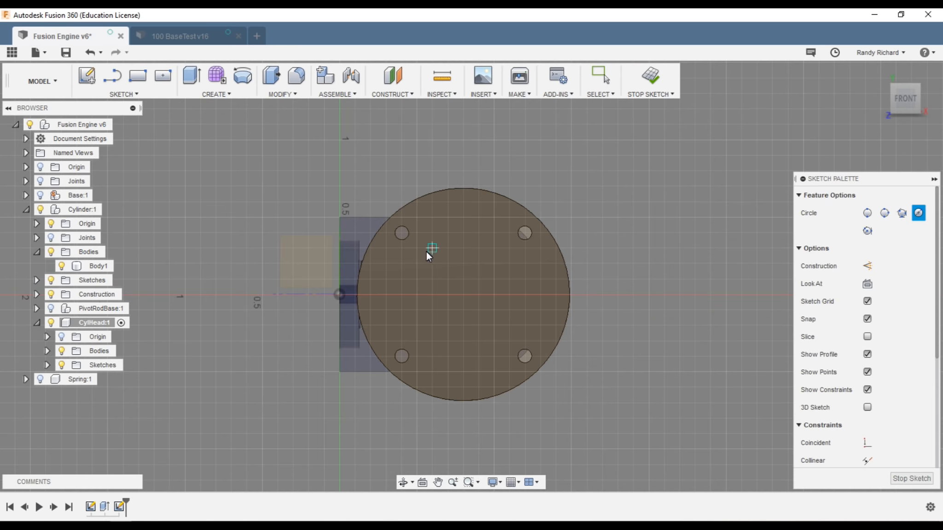
{"action": "scroll", "coordinate": [415, 244], "scroll_direction": "up", "scroll_amount": 5}
{"action": "left_click", "coordinate": [397, 220]}
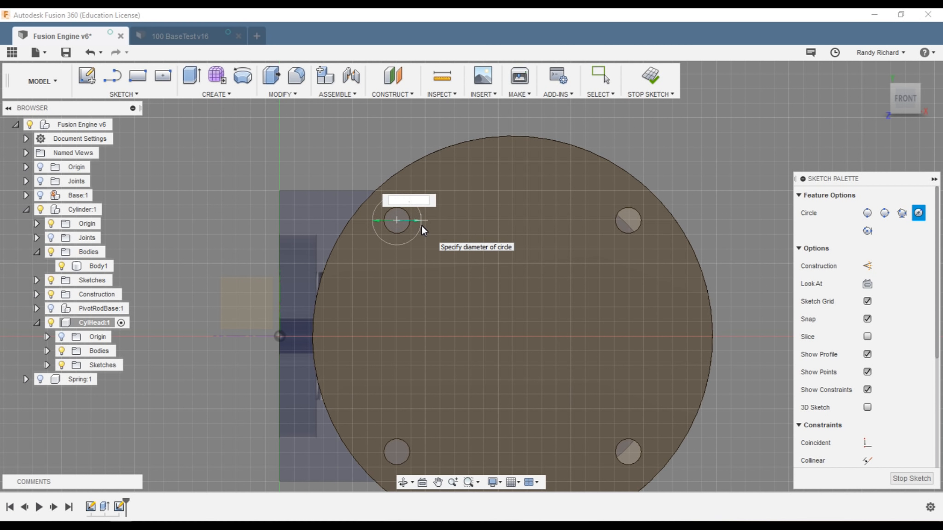
{"action": "type", "text": ".120"}
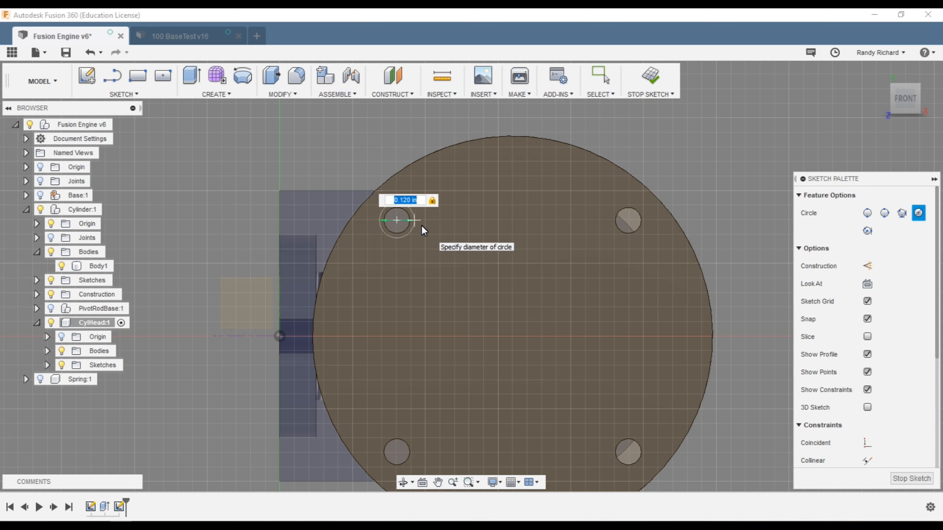
{"action": "key", "text": "Return"}
{"action": "key", "text": "Escape"}
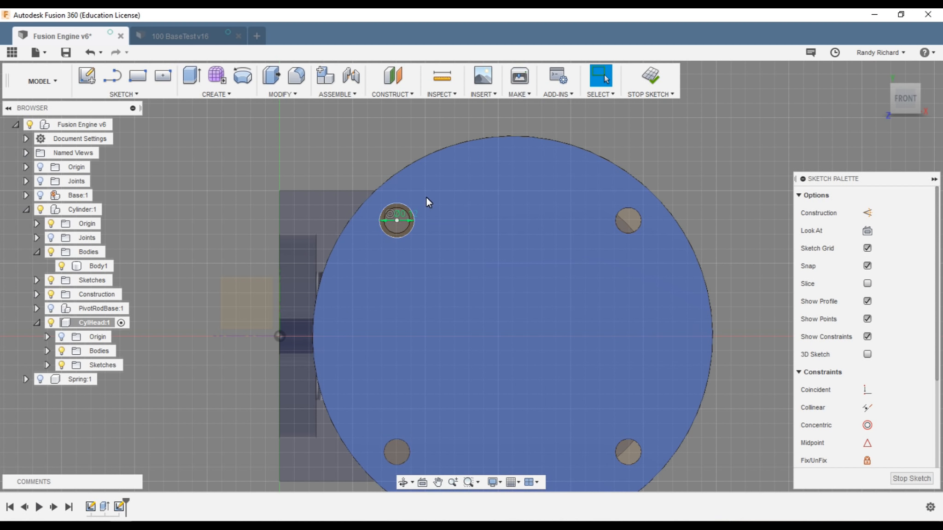
Step: Circular-pattern the 0.120 in circle 4 times around the disc centre
{"action": "left_click", "coordinate": [142, 95]}
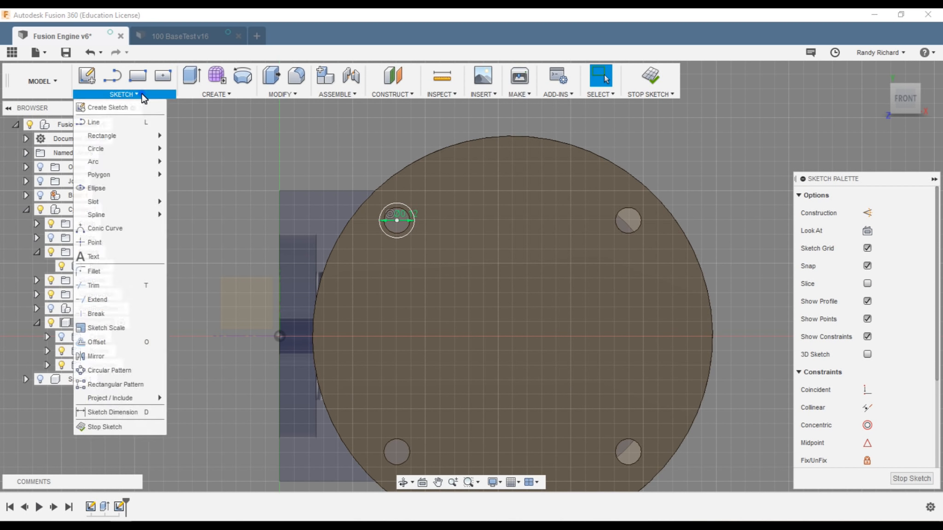
{"action": "left_click", "coordinate": [139, 370]}
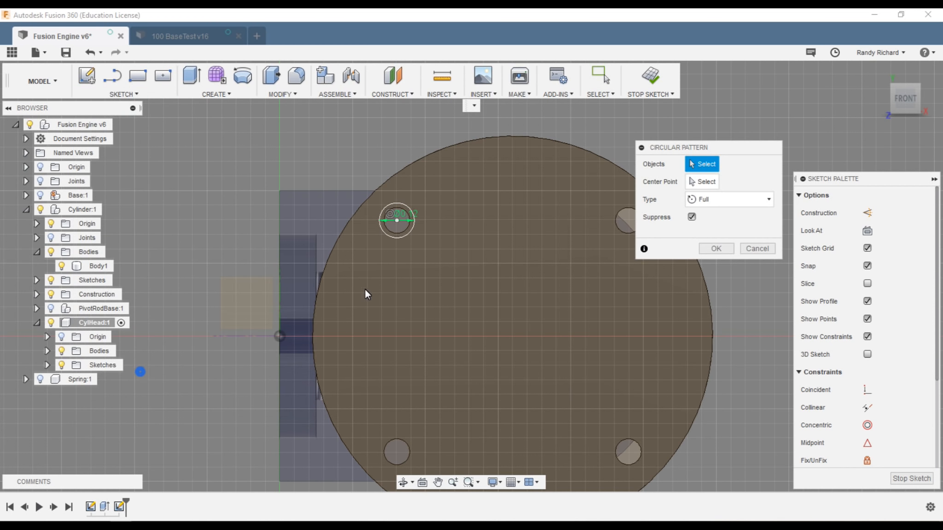
{"action": "left_click", "coordinate": [408, 238]}
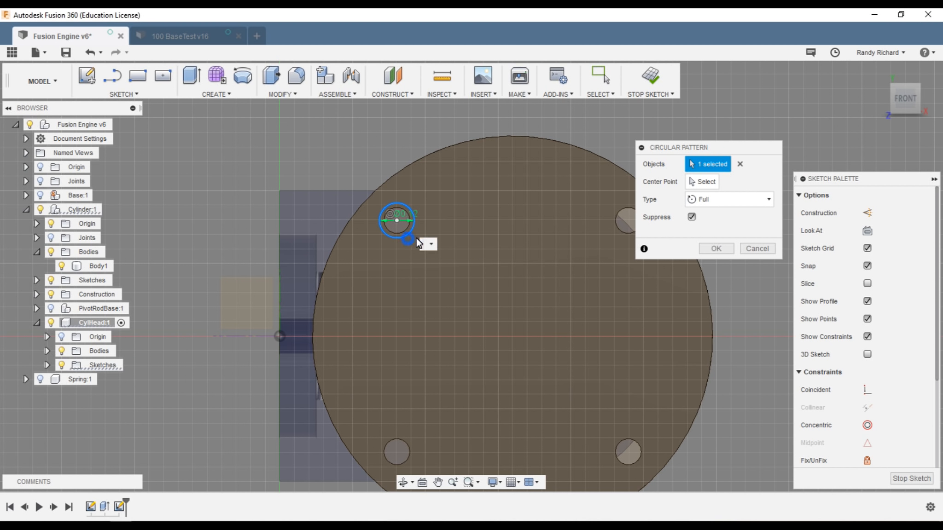
{"action": "left_click", "coordinate": [708, 182]}
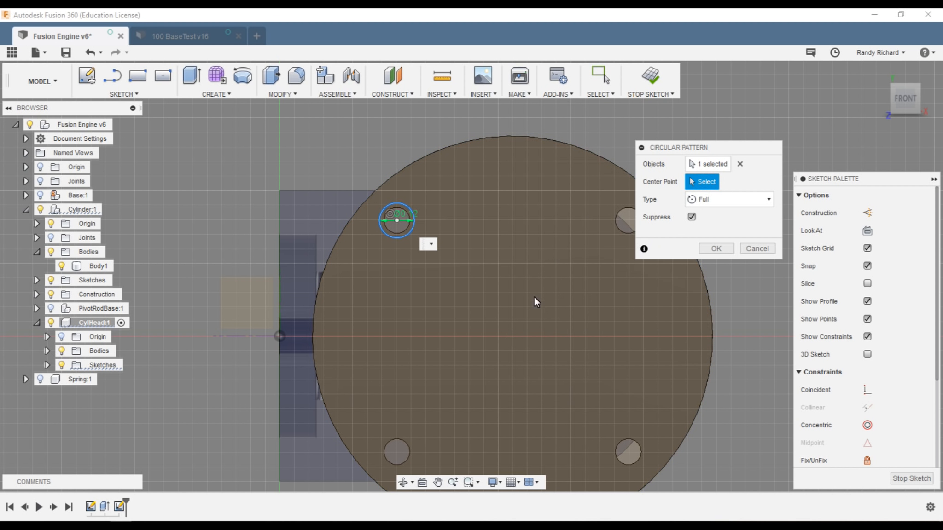
{"action": "left_click", "coordinate": [511, 336]}
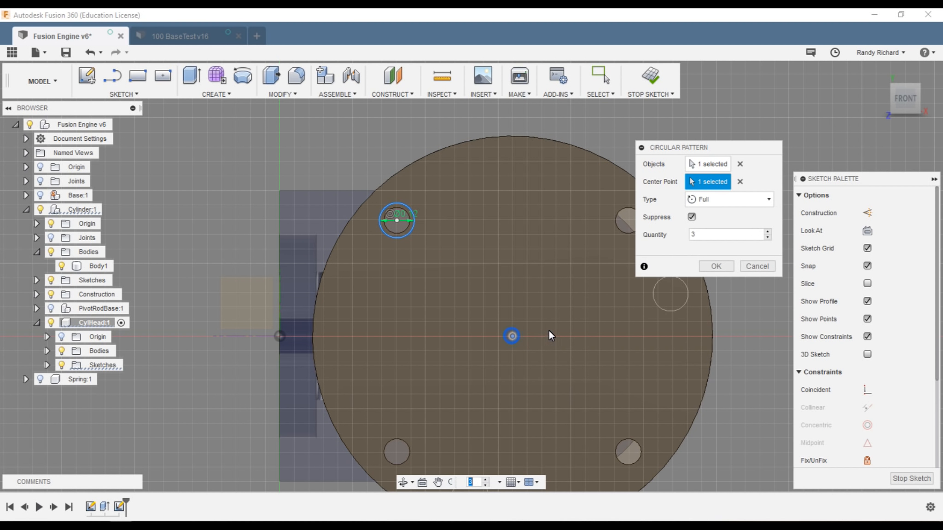
{"action": "left_click_drag", "start_coordinate": [710, 235], "coordinate": [677, 232]}
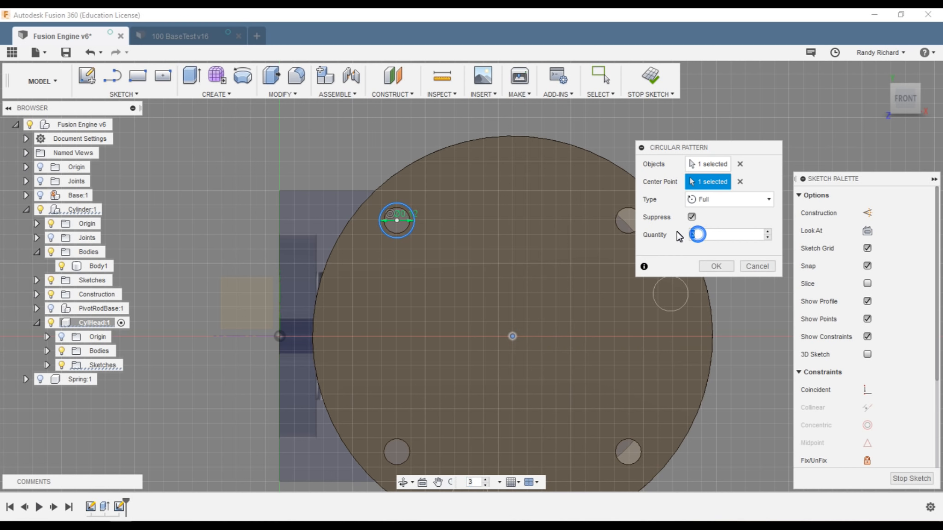
{"action": "type", "text": "4"}
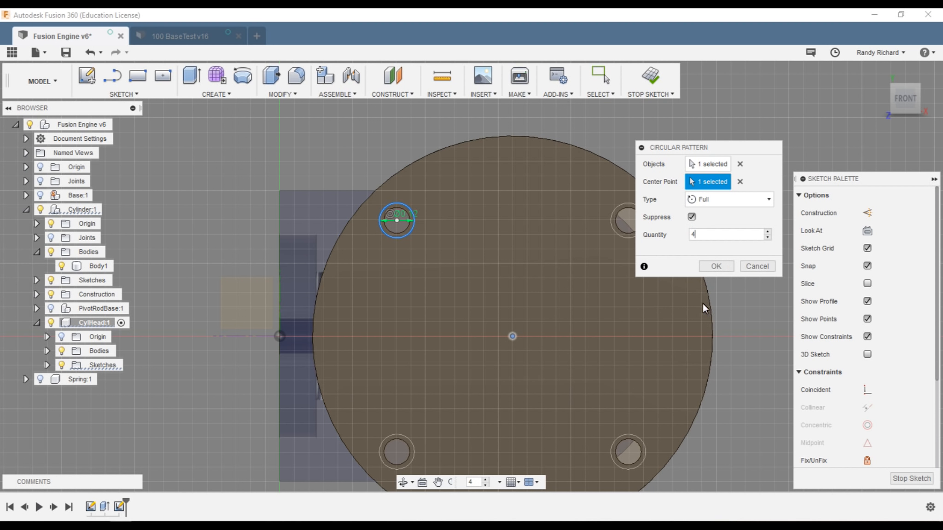
{"action": "left_click", "coordinate": [721, 267]}
{"action": "left_click_drag", "start_coordinate": [903, 103], "coordinate": [829, 124]}
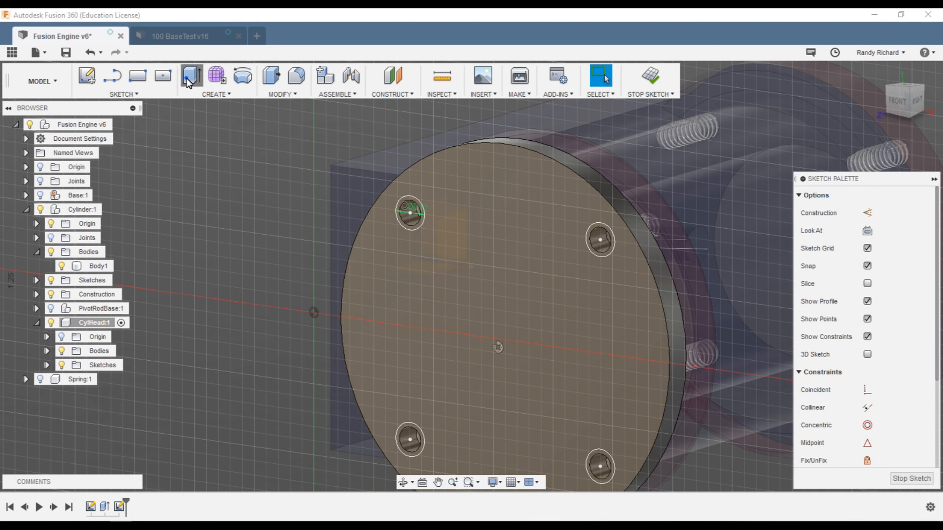
Step: Select the four hole circles and extrude-cut them 0.10 in deep
{"action": "left_click", "coordinate": [191, 75]}
{"action": "left_click", "coordinate": [414, 202]}
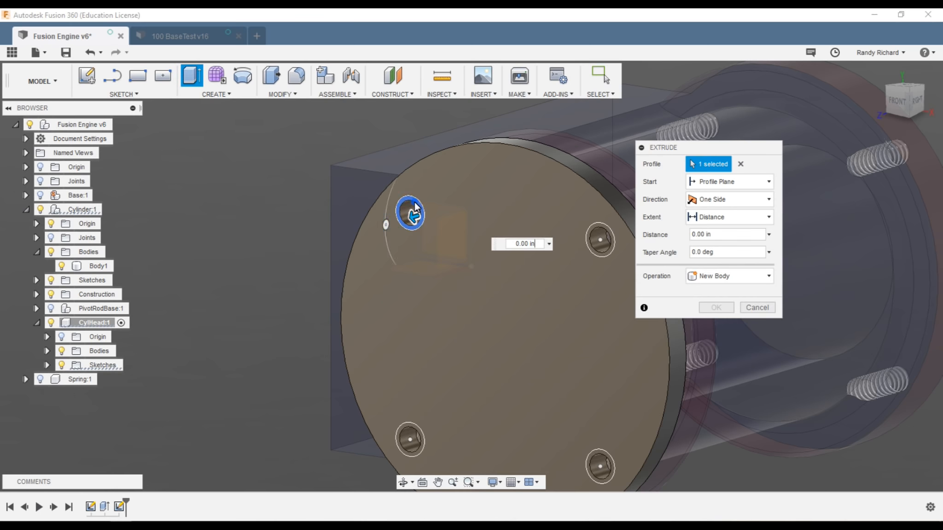
{"action": "left_click", "coordinate": [593, 232]}
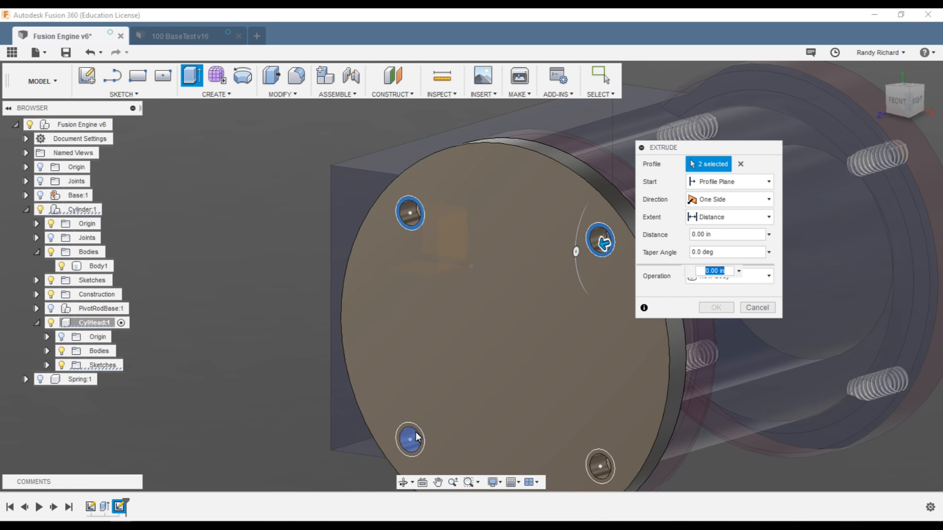
{"action": "left_click", "coordinate": [409, 439]}
{"action": "left_click", "coordinate": [592, 456]}
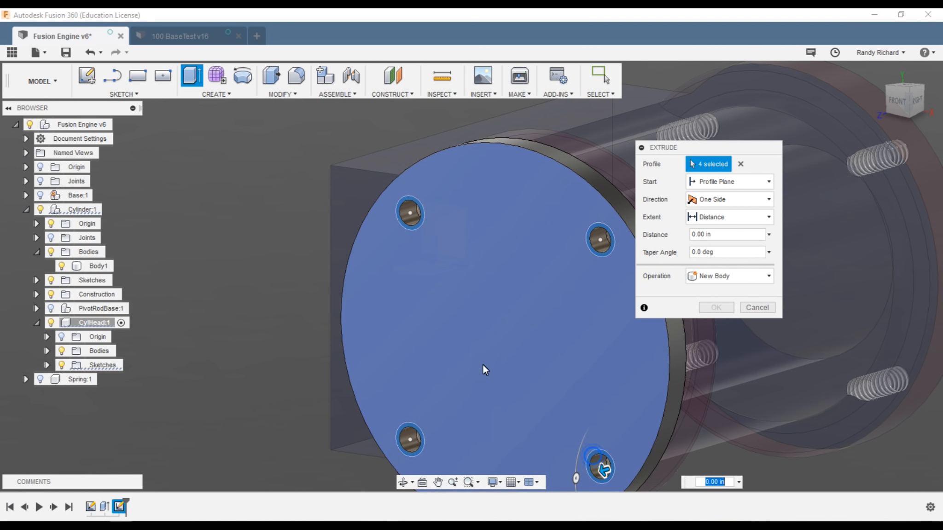
{"action": "scroll", "coordinate": [484, 366], "scroll_direction": "down", "scroll_amount": 2}
{"action": "left_click_drag", "start_coordinate": [900, 107], "coordinate": [751, 109]}
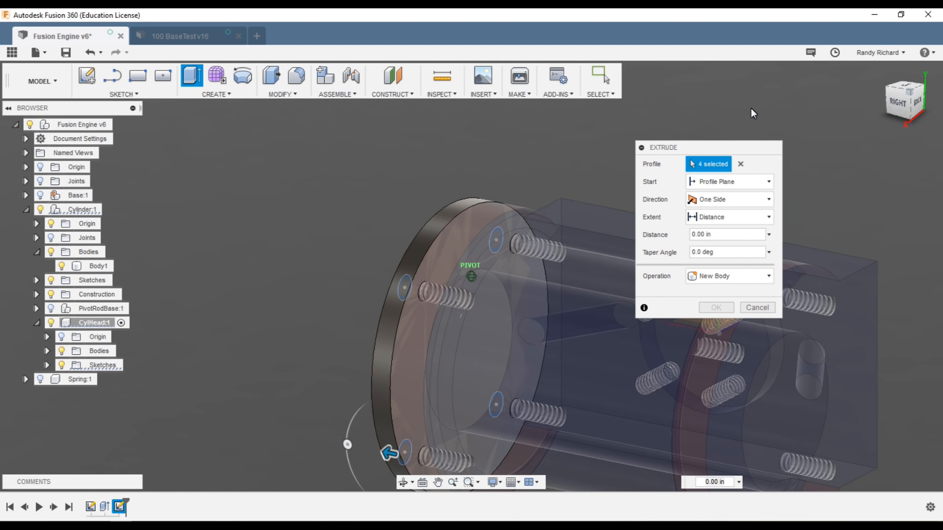
{"action": "left_click", "coordinate": [458, 226]}
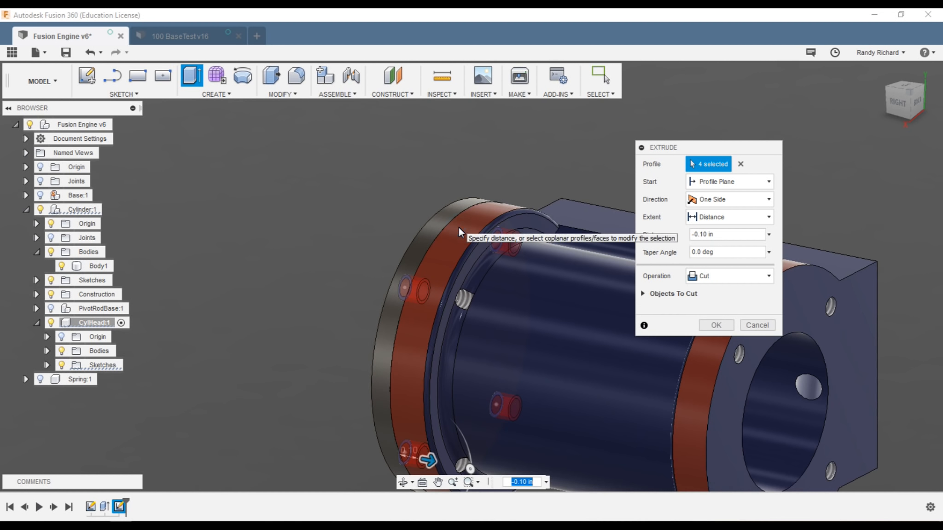
{"action": "left_click", "coordinate": [728, 325]}
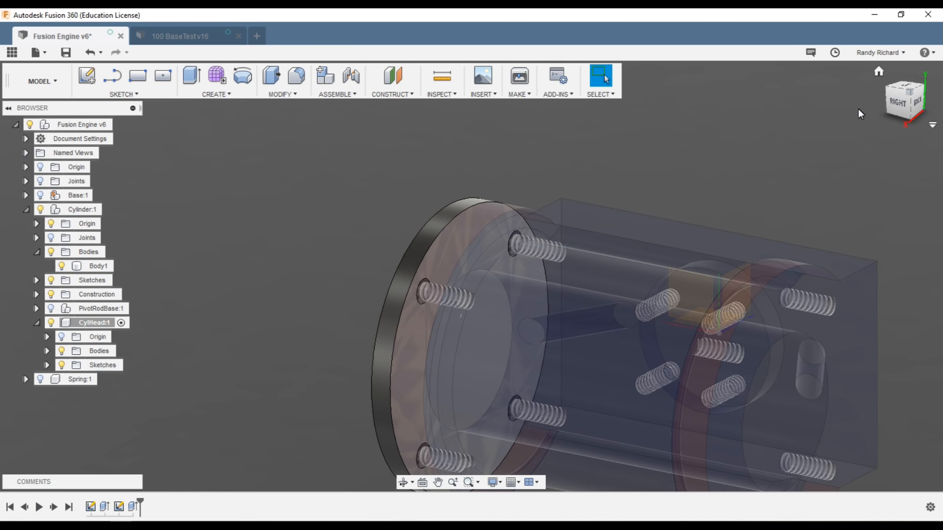
{"action": "left_click", "coordinate": [902, 99]}
{"action": "mouse_move", "coordinate": [27, 91]}
{"action": "left_mouse_down"}
{"action": "mouse_move", "coordinate": [133, 101]}
{"action": "mouse_move", "coordinate": [174, 90]}
{"action": "mouse_move", "coordinate": [130, 94]}
{"action": "left_mouse_up"}
{"action": "scroll", "coordinate": [303, 287], "scroll_direction": "down", "scroll_amount": 5}
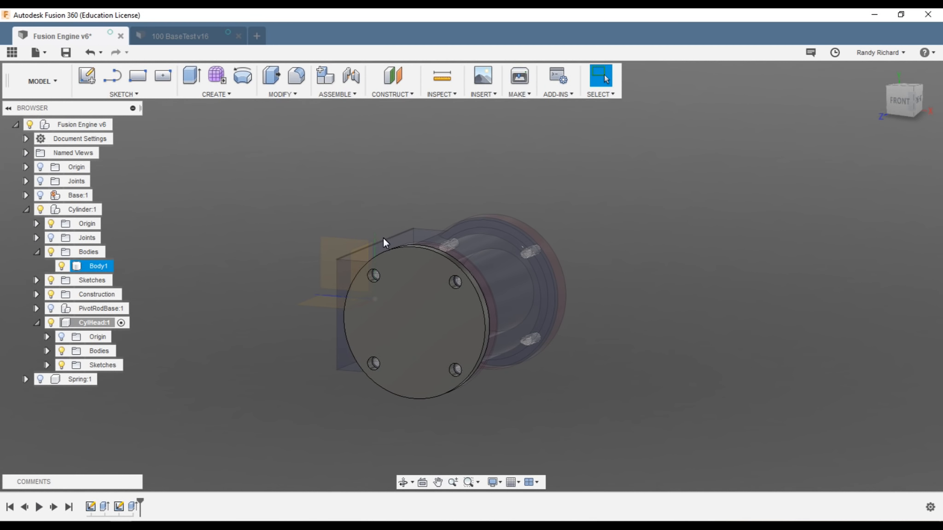
{"action": "left_click", "coordinate": [916, 103]}
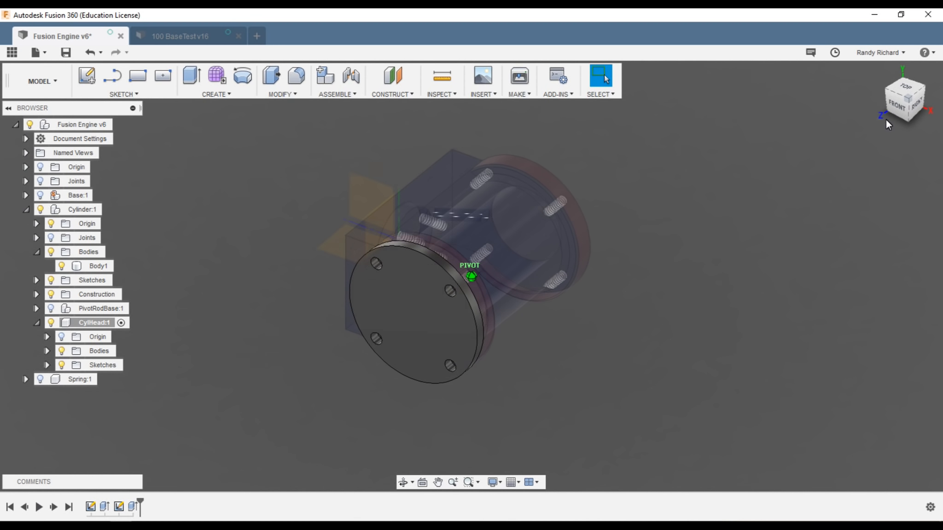
{"action": "left_click_drag", "start_coordinate": [791, 113], "coordinate": [771, 106]}
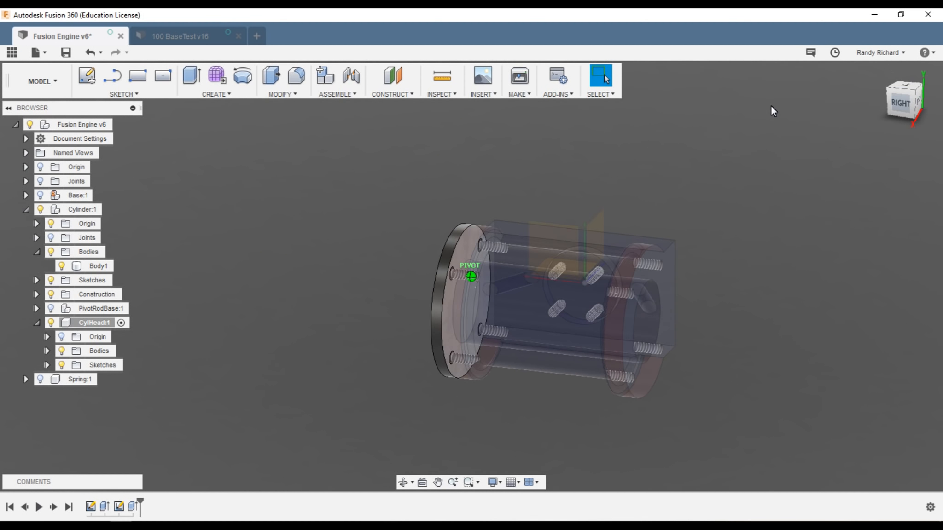
{"action": "scroll", "coordinate": [533, 275], "scroll_direction": "up", "scroll_amount": 5}
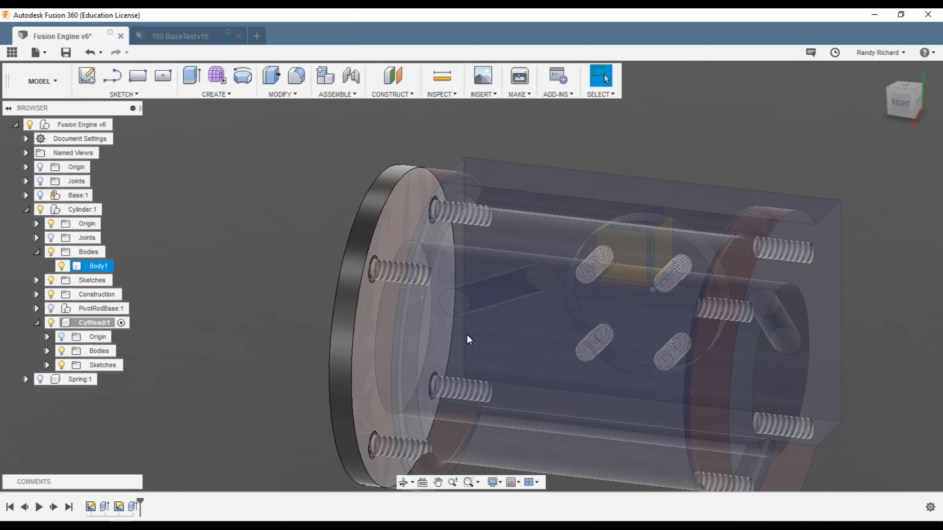
{"action": "scroll", "coordinate": [467, 335], "scroll_direction": "up", "scroll_amount": 5}
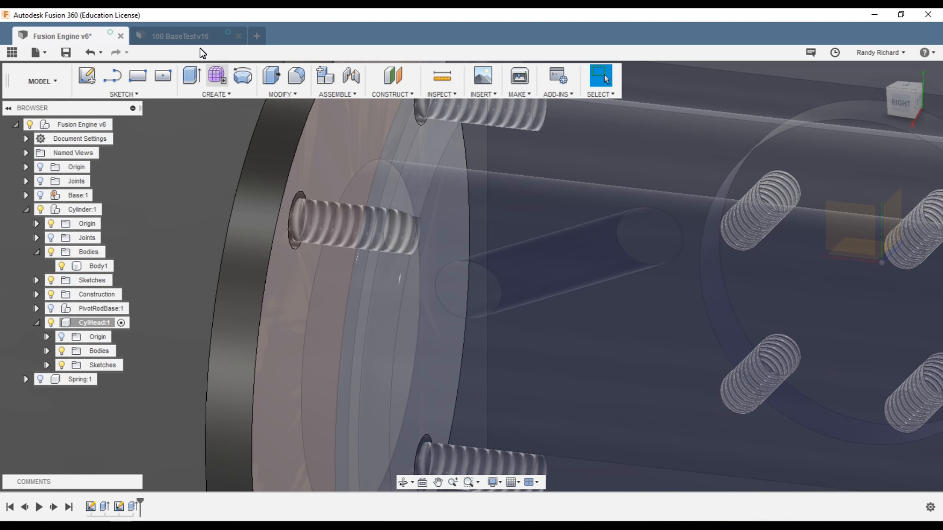
{"action": "left_click", "coordinate": [190, 77]}
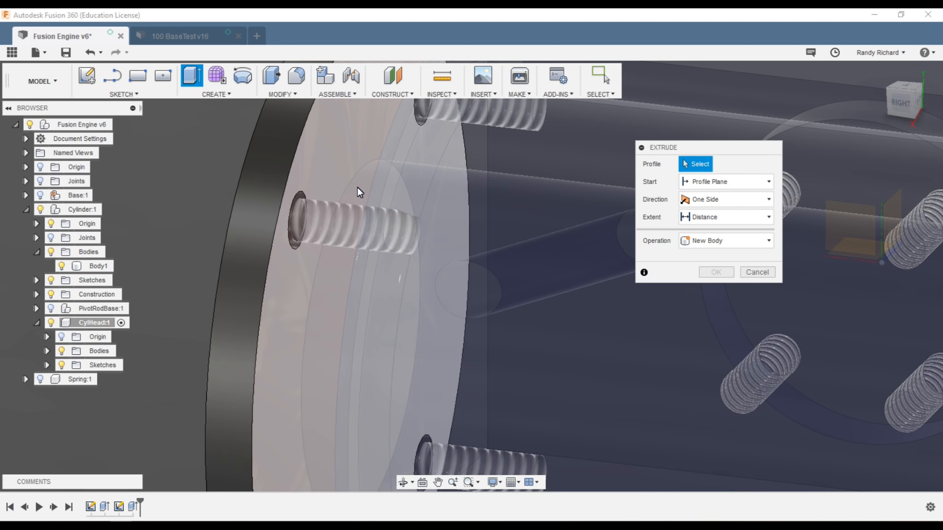
{"action": "scroll", "coordinate": [491, 244], "scroll_direction": "up", "scroll_amount": 3}
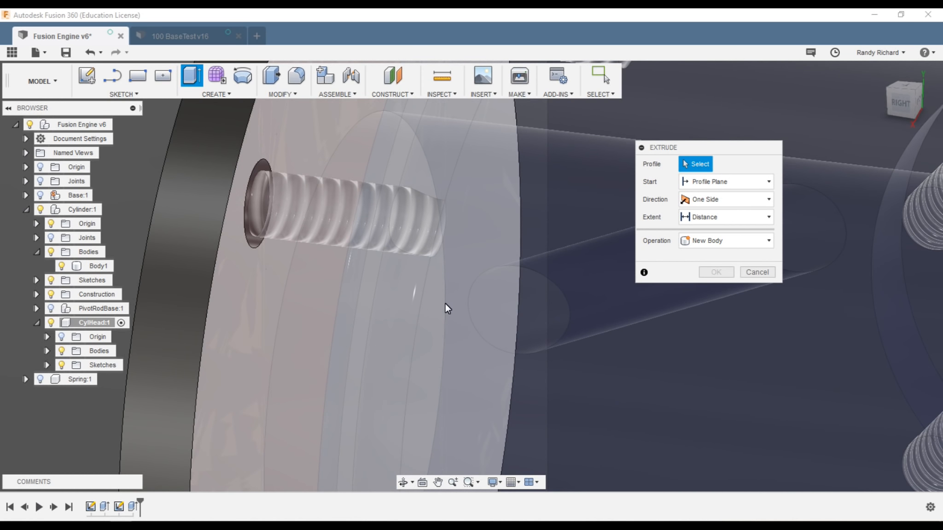
{"action": "scroll", "coordinate": [581, 272], "scroll_direction": "up", "scroll_amount": 2}
{"action": "scroll", "coordinate": [534, 276], "scroll_direction": "down", "scroll_amount": 5}
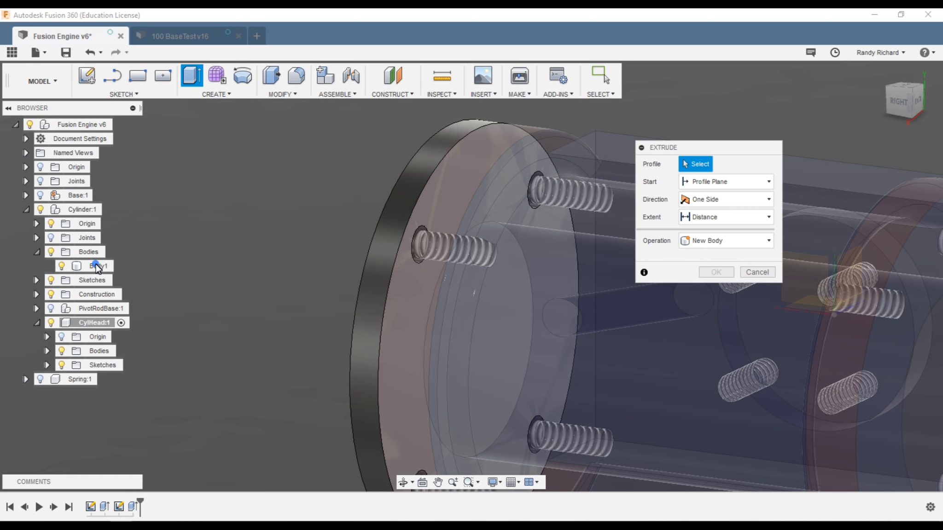
{"action": "left_click", "coordinate": [756, 272]}
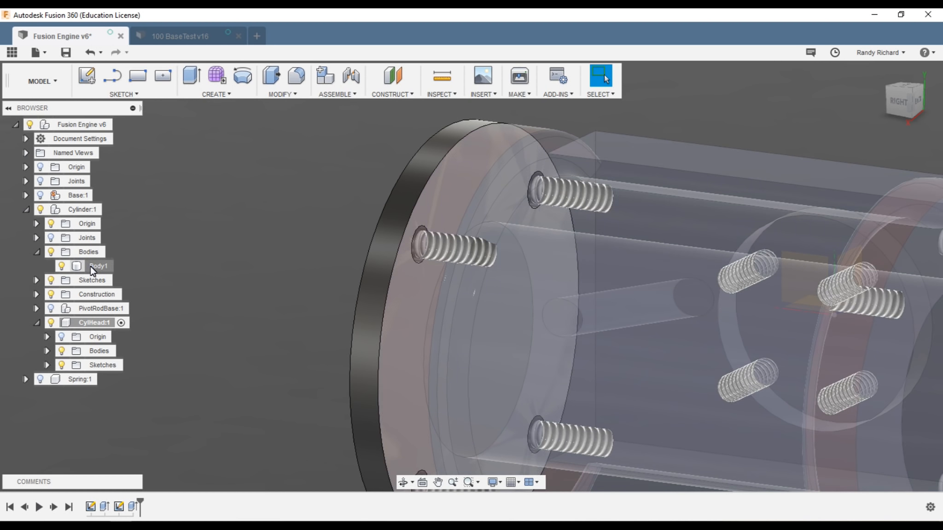
Step: Set the cylinder's Body1 to unselectable
{"action": "right_click", "coordinate": [90, 266]}
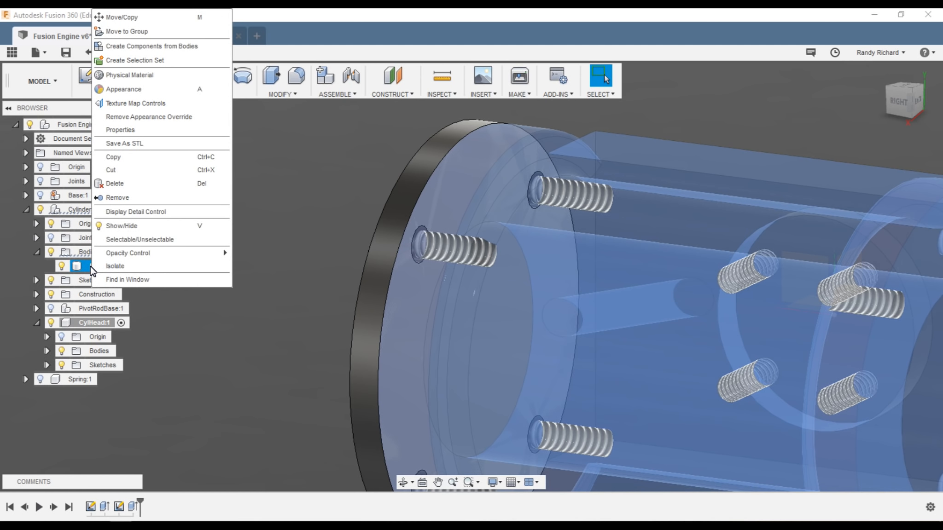
{"action": "left_click", "coordinate": [142, 241]}
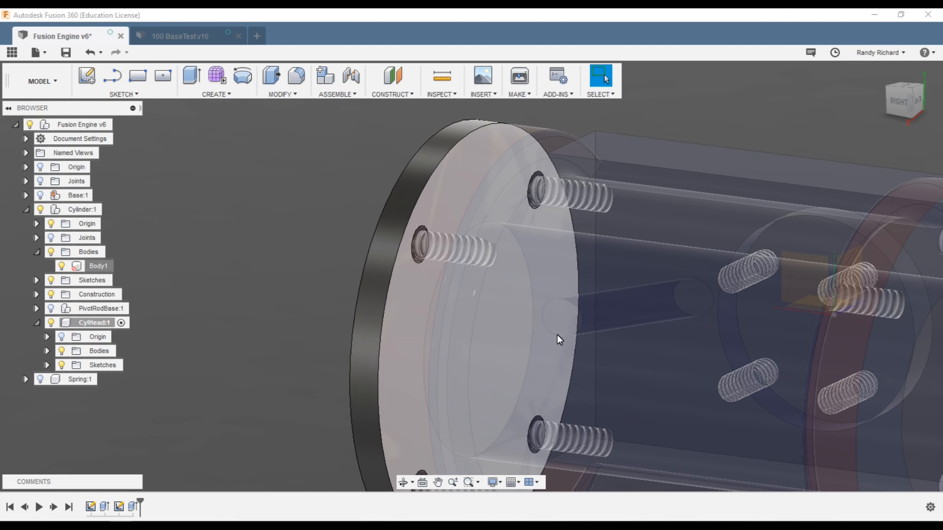
{"action": "scroll", "coordinate": [489, 345], "scroll_direction": "down", "scroll_amount": 3}
{"action": "scroll", "coordinate": [562, 392], "scroll_direction": "up", "scroll_amount": 3}
{"action": "scroll", "coordinate": [513, 376], "scroll_direction": "up", "scroll_amount": 2}
{"action": "scroll", "coordinate": [465, 363], "scroll_direction": "down", "scroll_amount": 1}
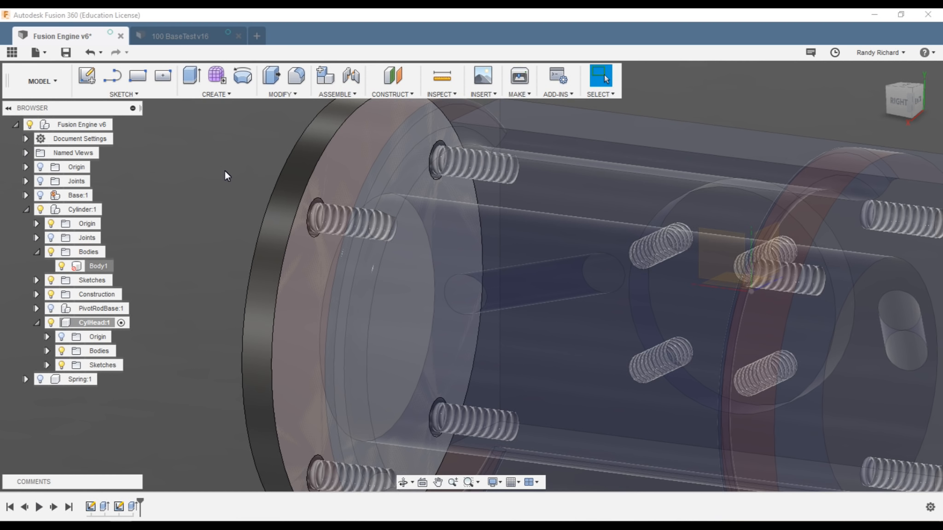
Step: Start an extrusion, orbit to inspect the model's back, then cancel it
{"action": "left_click", "coordinate": [191, 75]}
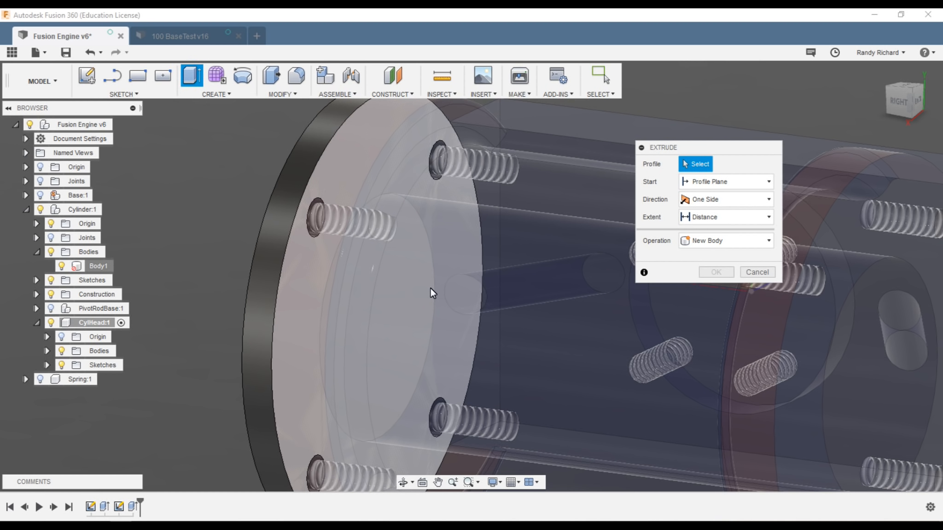
{"action": "mouse_move", "coordinate": [896, 104]}
{"action": "left_mouse_down"}
{"action": "mouse_move", "coordinate": [843, 104]}
{"action": "mouse_move", "coordinate": [843, 96]}
{"action": "left_mouse_up"}
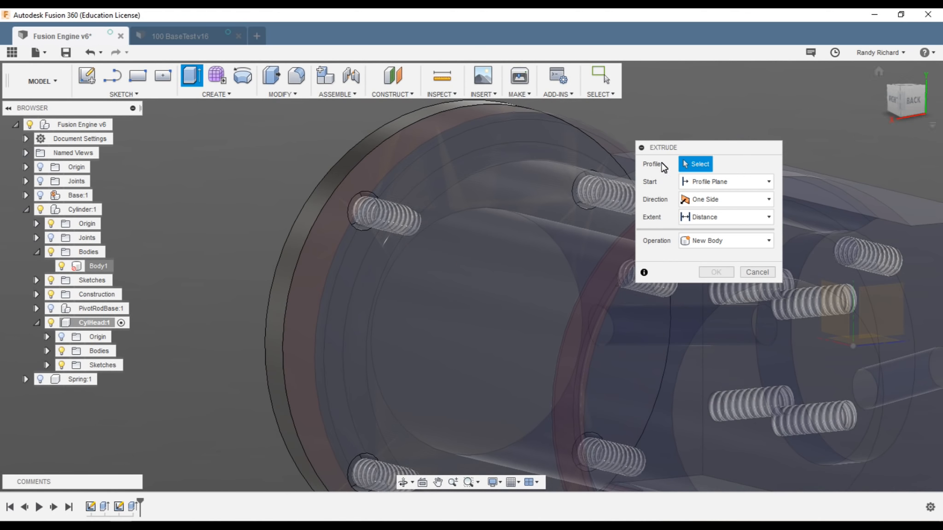
{"action": "scroll", "coordinate": [494, 281], "scroll_direction": "down", "scroll_amount": 3}
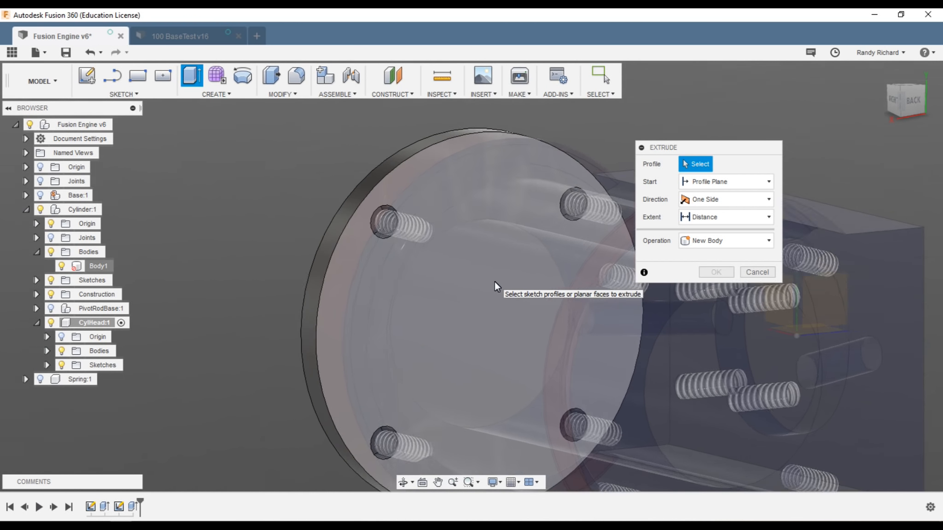
{"action": "scroll", "coordinate": [495, 281], "scroll_direction": "up", "scroll_amount": 3}
{"action": "scroll", "coordinate": [454, 274], "scroll_direction": "up", "scroll_amount": 3}
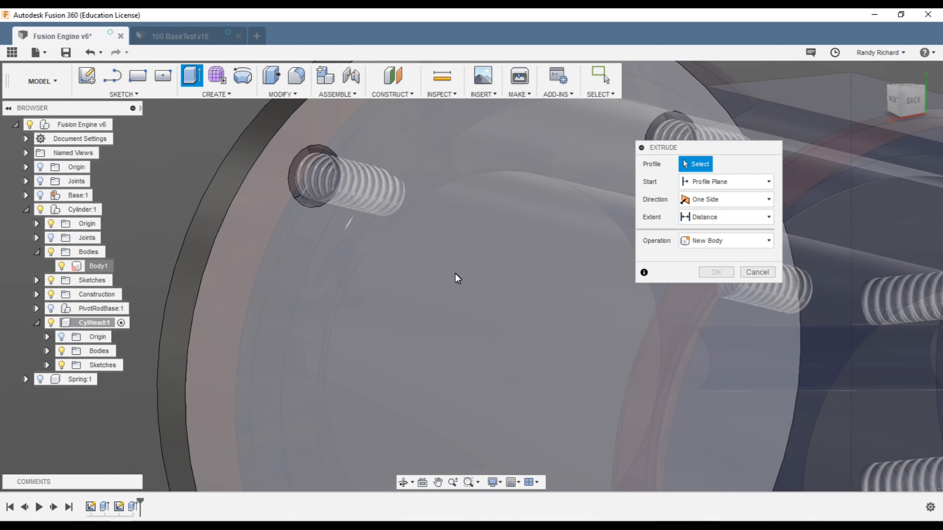
{"action": "scroll", "coordinate": [465, 237], "scroll_direction": "down", "scroll_amount": 2}
{"action": "scroll", "coordinate": [461, 211], "scroll_direction": "down", "scroll_amount": 1}
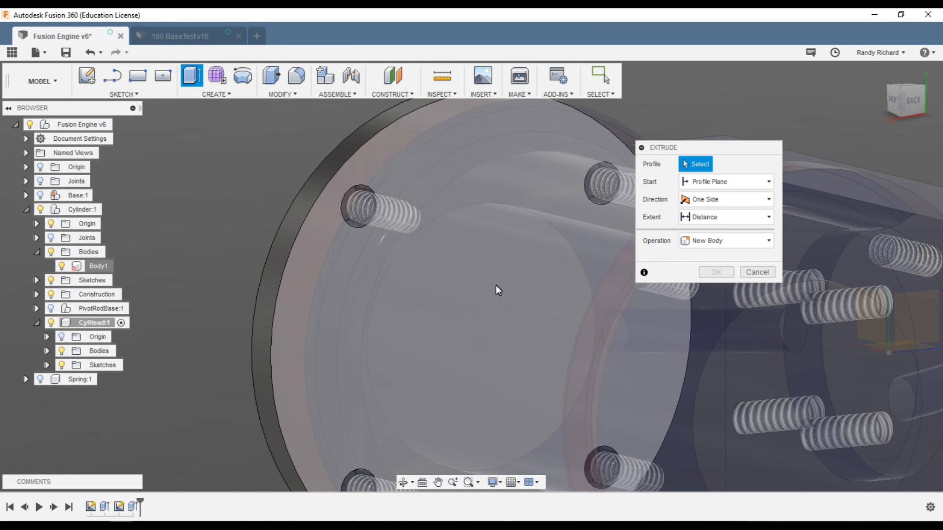
{"action": "left_click_drag", "start_coordinate": [898, 98], "coordinate": [915, 104]}
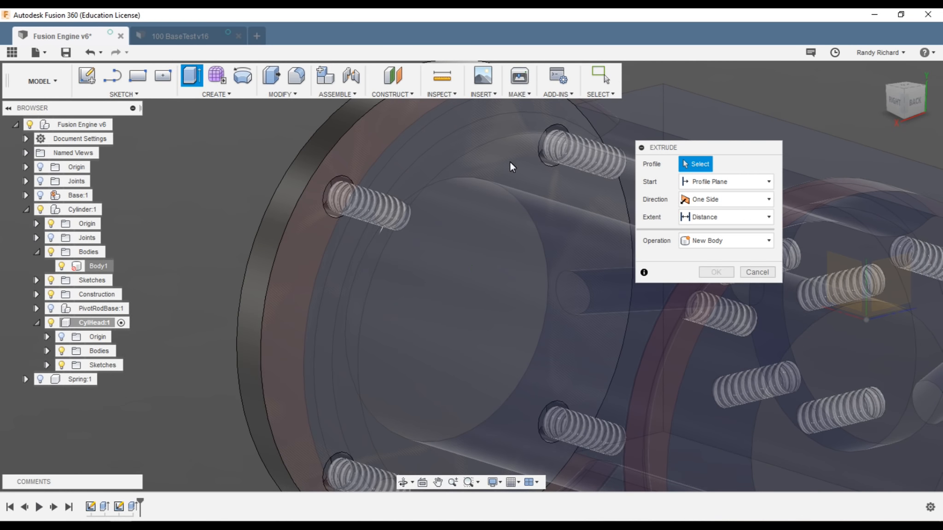
{"action": "left_click", "coordinate": [758, 271]}
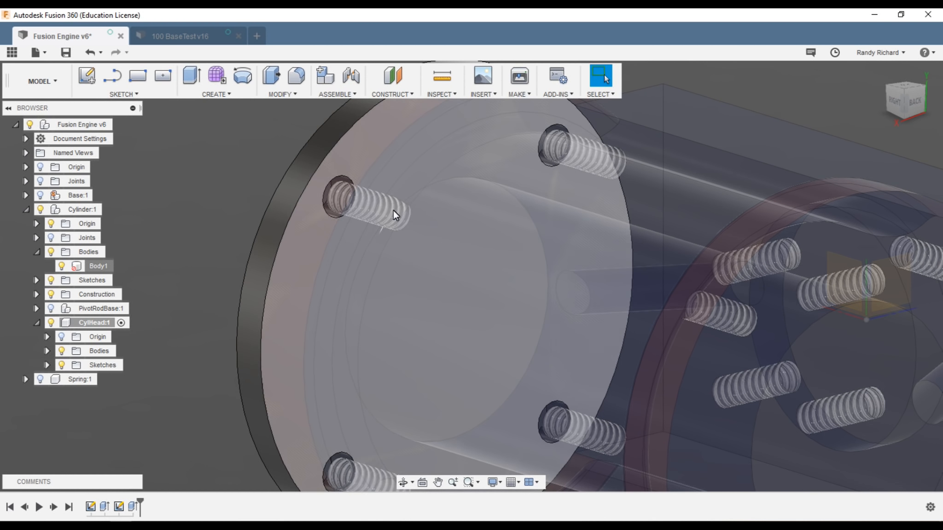
{"action": "left_click", "coordinate": [145, 94]}
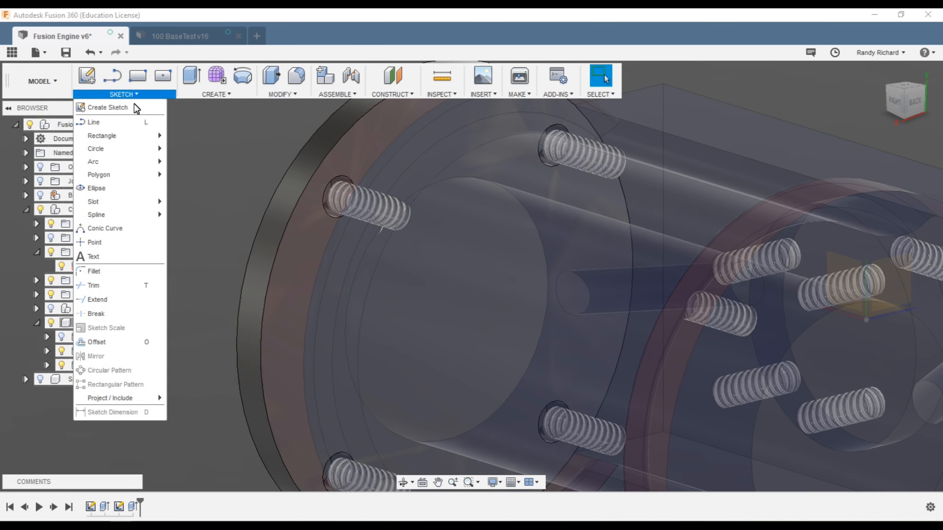
{"action": "left_click", "coordinate": [135, 107]}
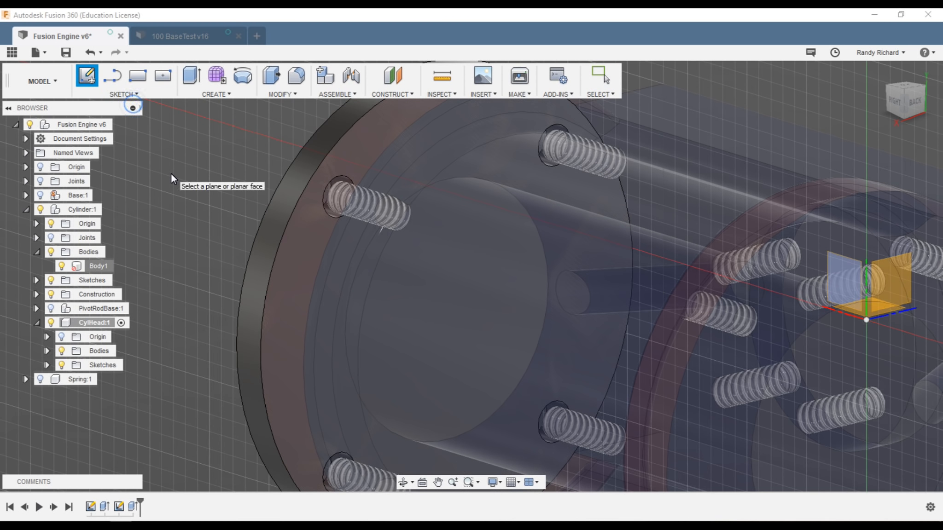
{"action": "left_click", "coordinate": [397, 224]}
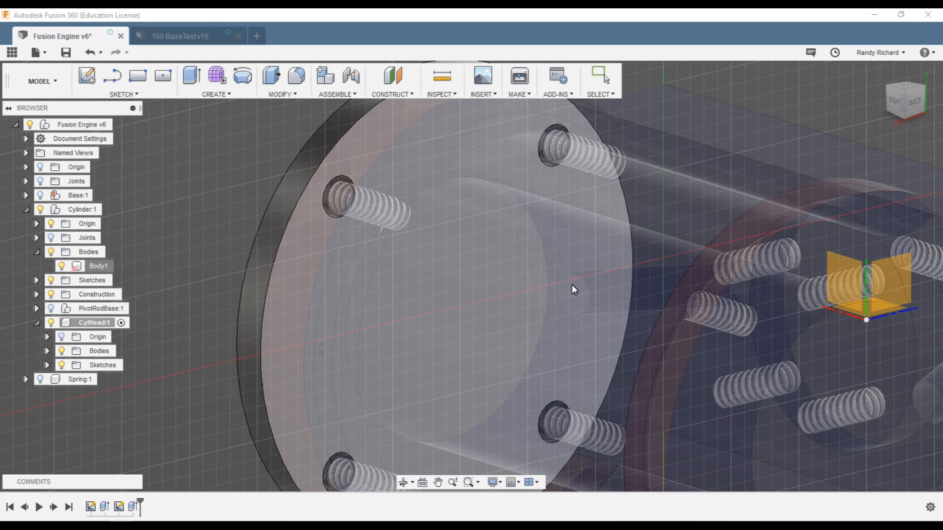
{"action": "scroll", "coordinate": [571, 285], "scroll_direction": "down", "scroll_amount": 3}
{"action": "mouse_move", "coordinate": [906, 109]}
{"action": "left_mouse_down"}
{"action": "mouse_move", "coordinate": [840, 98]}
{"action": "mouse_move", "coordinate": [848, 90]}
{"action": "left_mouse_up"}
{"action": "scroll", "coordinate": [620, 304], "scroll_direction": "up", "scroll_amount": 3}
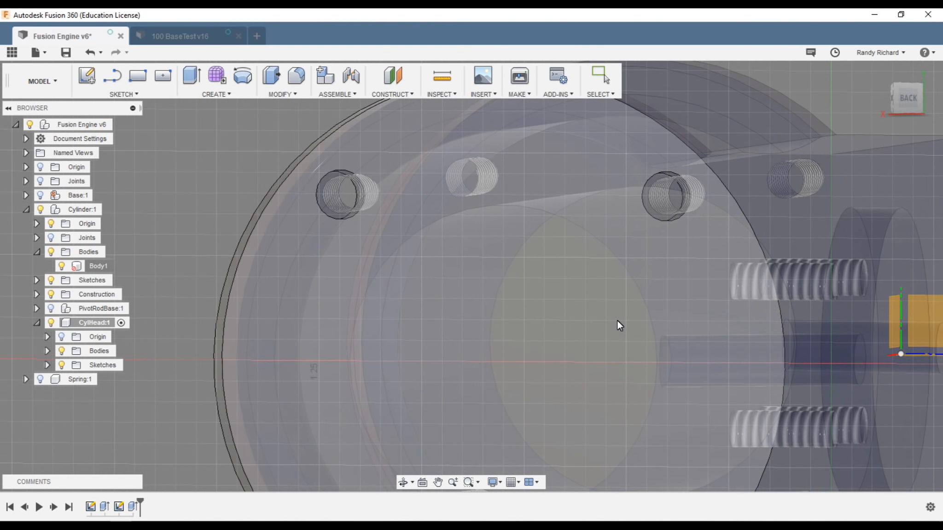
{"action": "left_click", "coordinate": [644, 283]}
{"action": "key", "text": "p"}
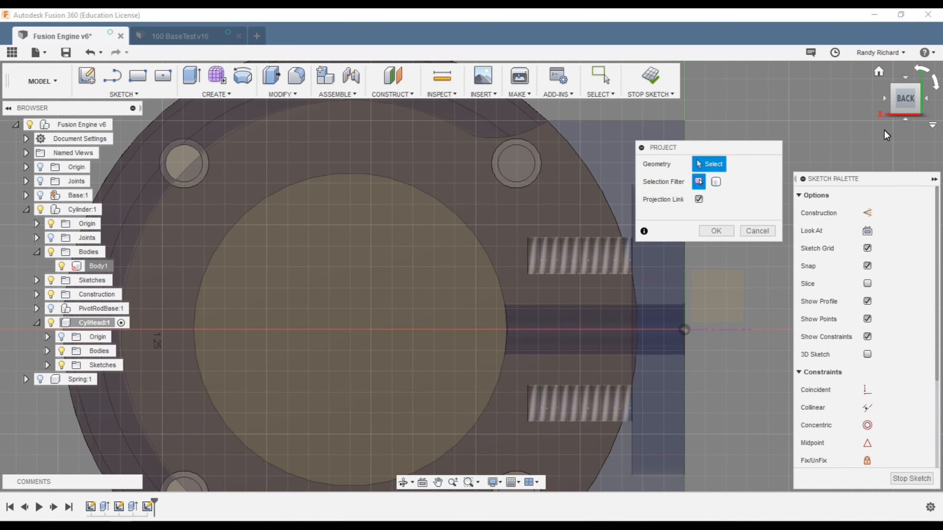
{"action": "left_click", "coordinate": [757, 231]}
{"action": "scroll", "coordinate": [645, 295], "scroll_direction": "down", "scroll_amount": 3}
{"action": "left_click_drag", "start_coordinate": [908, 96], "coordinate": [940, 123]}
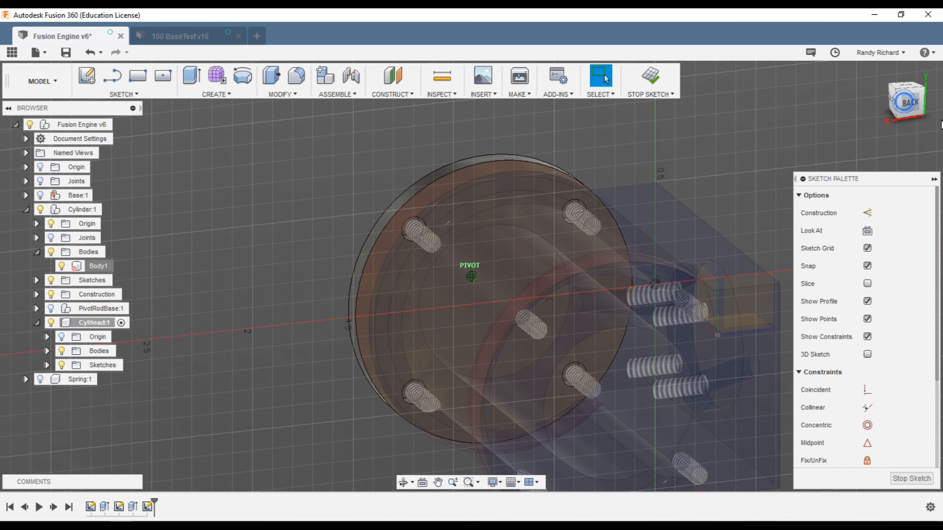
{"action": "right_click", "coordinate": [78, 266]}
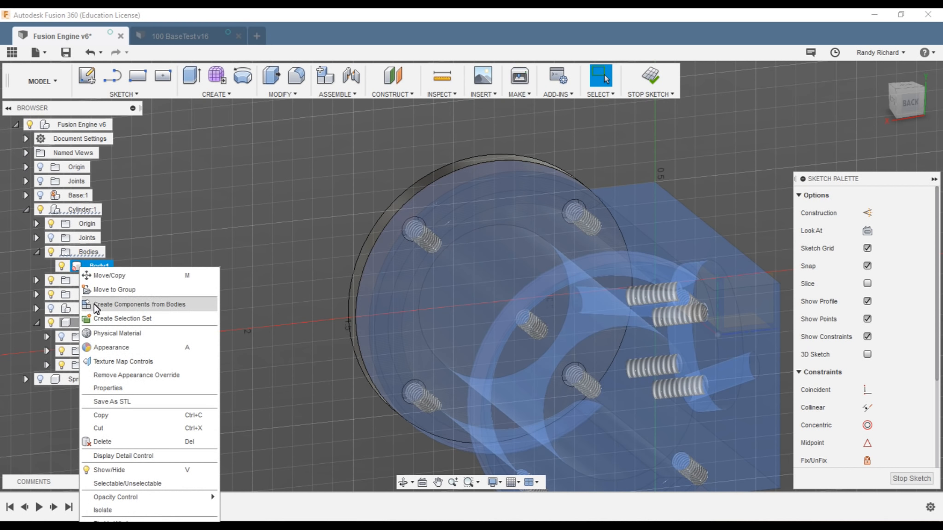
{"action": "left_click", "coordinate": [122, 484]}
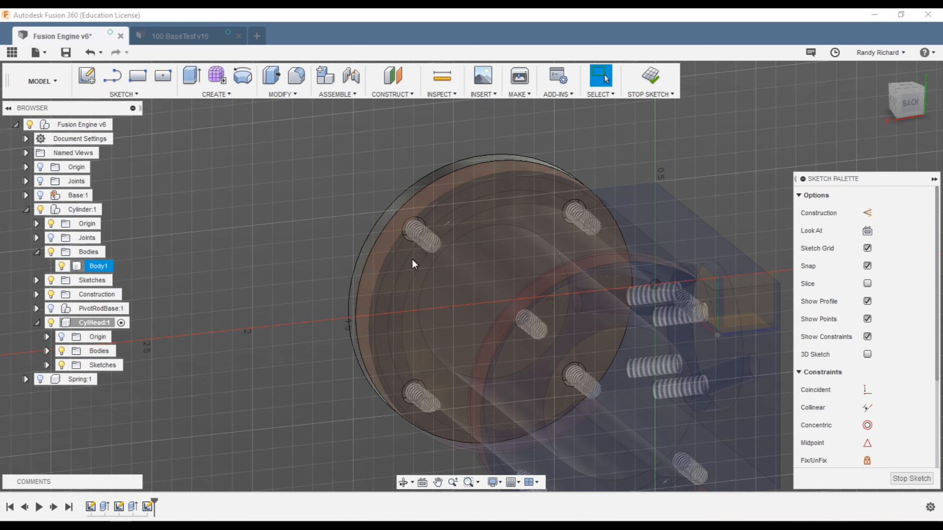
{"action": "key", "text": "p"}
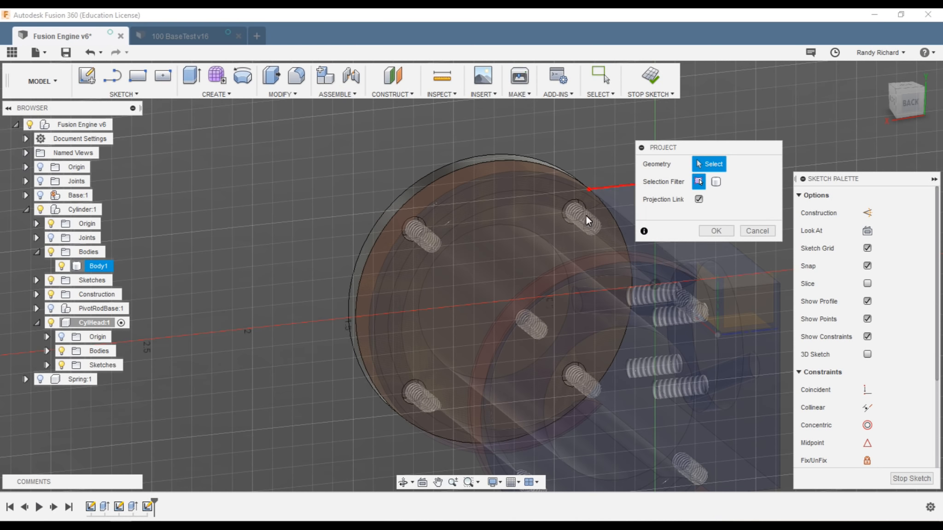
{"action": "scroll", "coordinate": [504, 233], "scroll_direction": "up", "scroll_amount": 2}
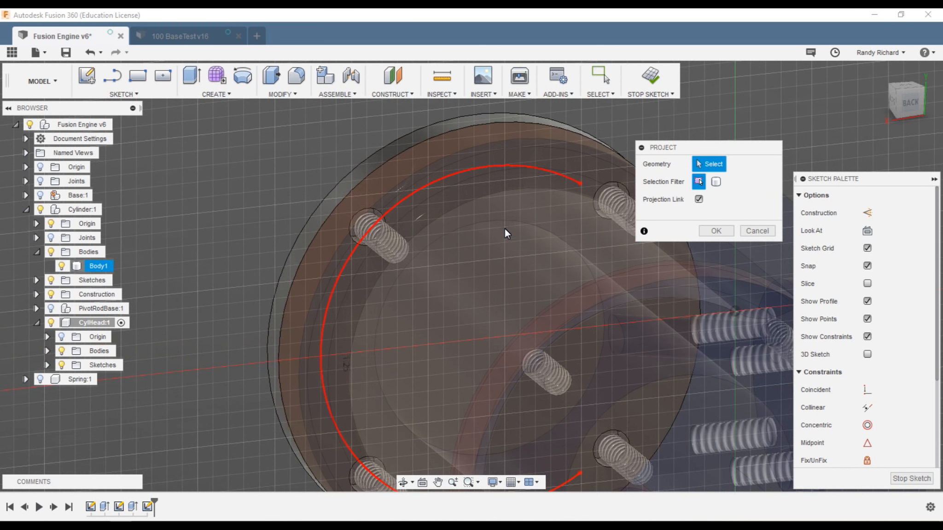
{"action": "scroll", "coordinate": [423, 194], "scroll_direction": "down", "scroll_amount": 5}
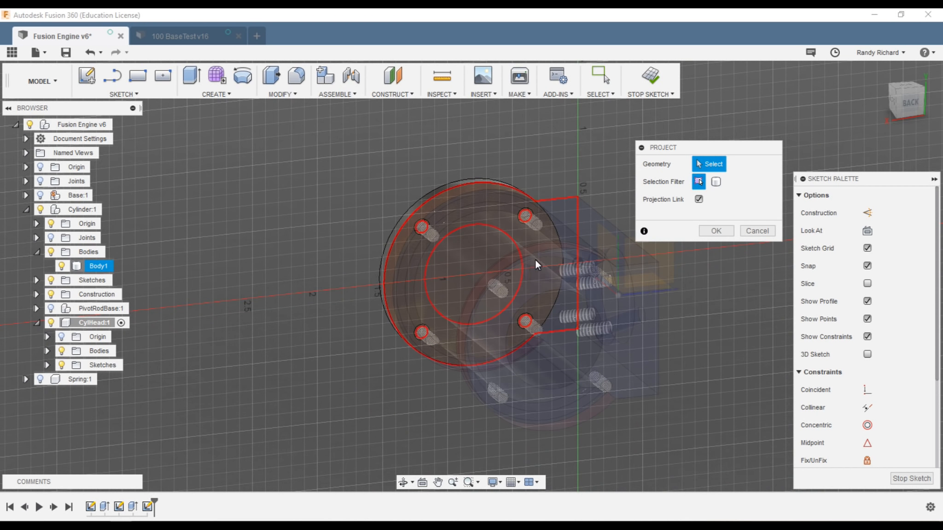
{"action": "left_click", "coordinate": [519, 285]}
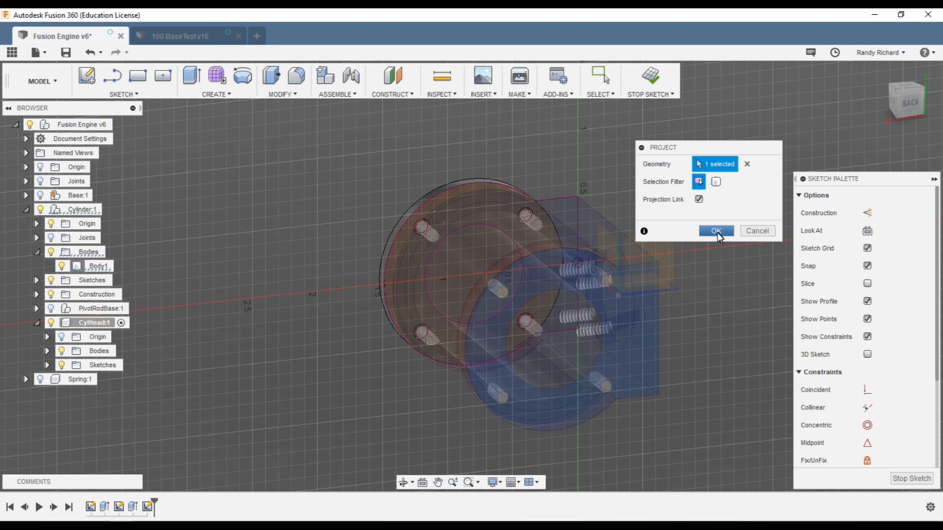
{"action": "left_click", "coordinate": [755, 231]}
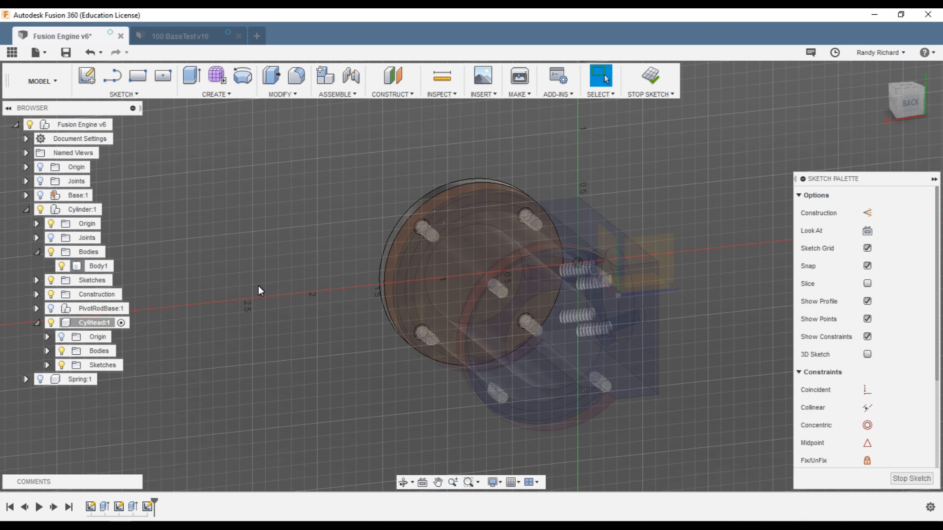
Step: Orbit and zoom around the model to inspect the cylinder head
{"action": "middle_click_drag", "start_coordinate": [869, 97], "coordinate": [873, 104], "text": "shift"}
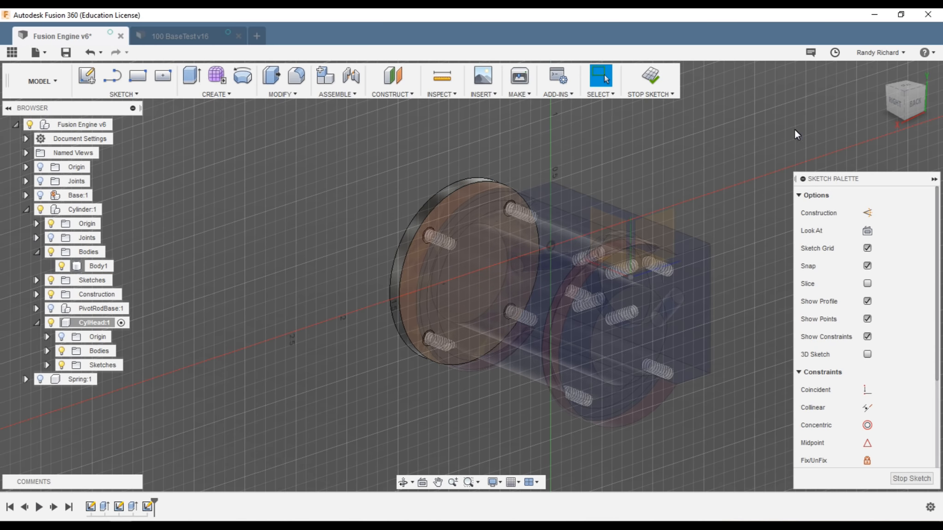
{"action": "scroll", "coordinate": [509, 269], "scroll_direction": "up", "scroll_amount": 2}
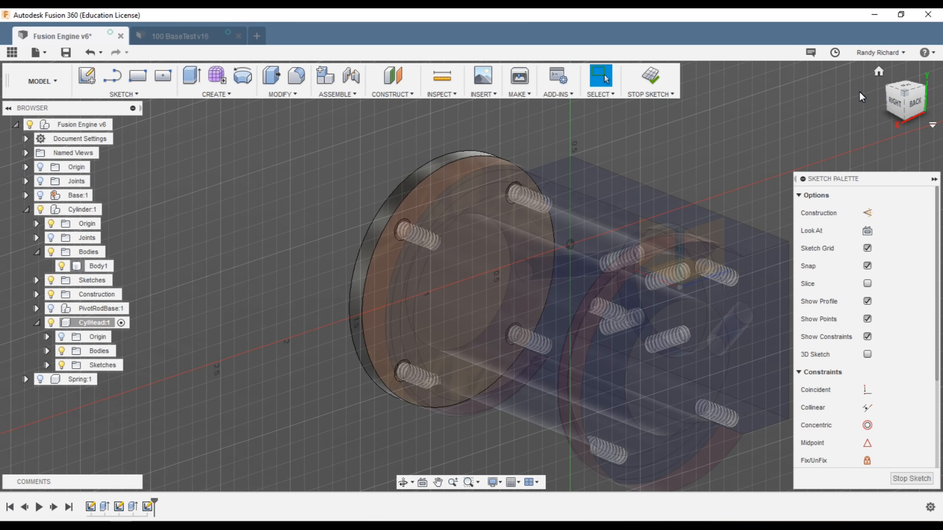
{"action": "left_click_drag", "start_coordinate": [897, 105], "coordinate": [520, 275]}
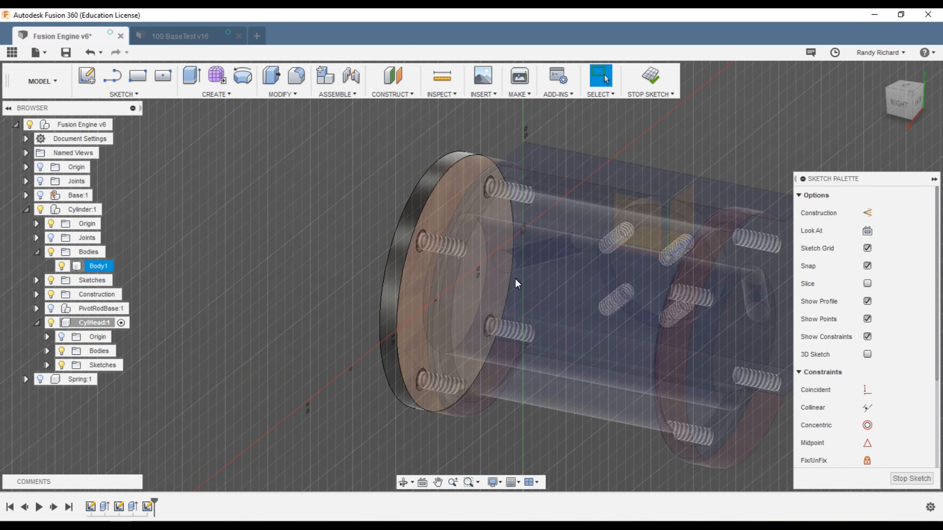
{"action": "scroll", "coordinate": [500, 240], "scroll_direction": "up", "scroll_amount": 4}
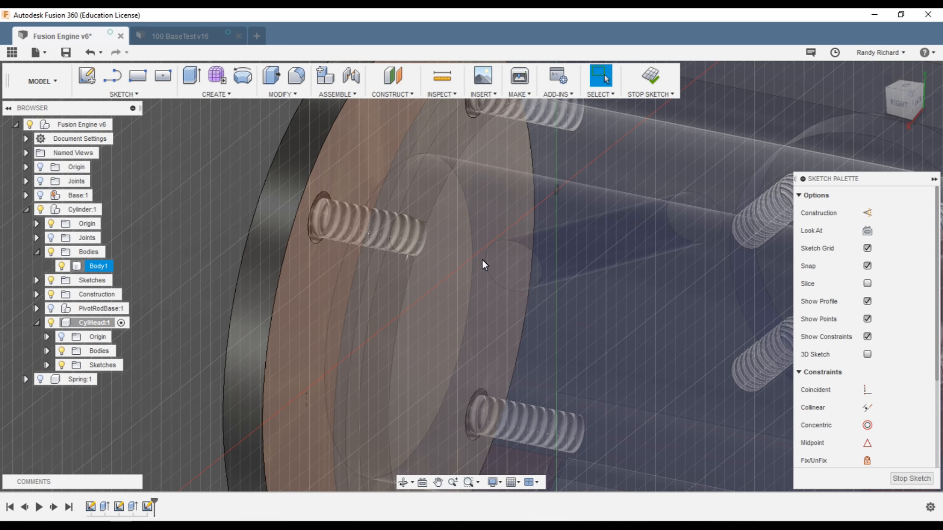
{"action": "scroll", "coordinate": [480, 262], "scroll_direction": "down", "scroll_amount": 5}
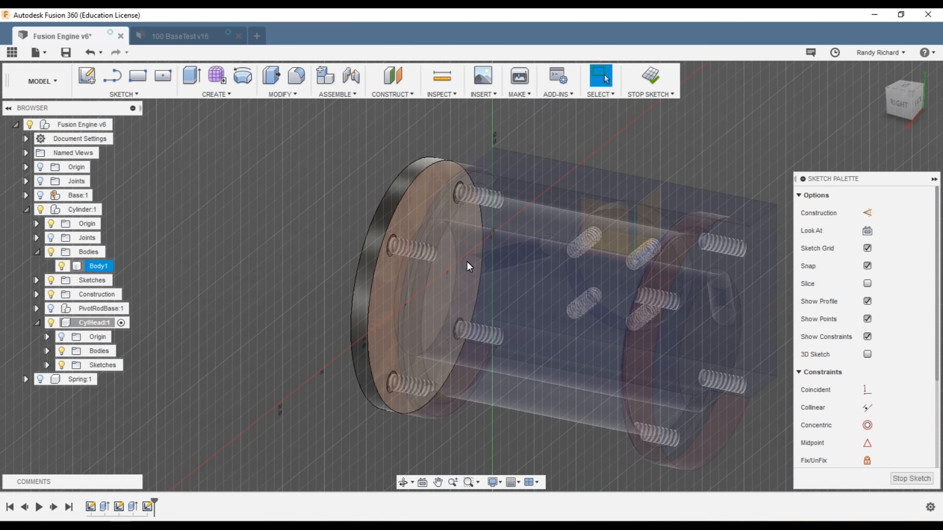
{"action": "scroll", "coordinate": [466, 263], "scroll_direction": "up", "scroll_amount": 4}
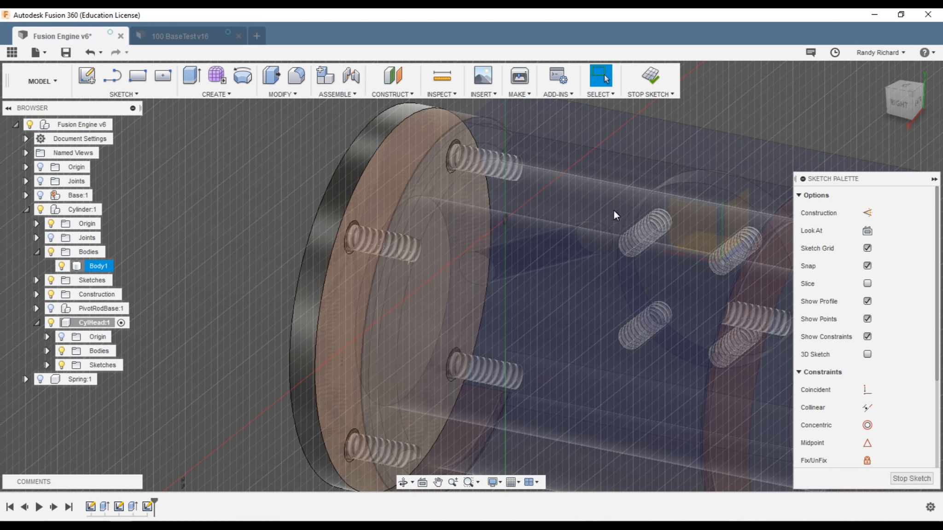
{"action": "left_click", "coordinate": [900, 104]}
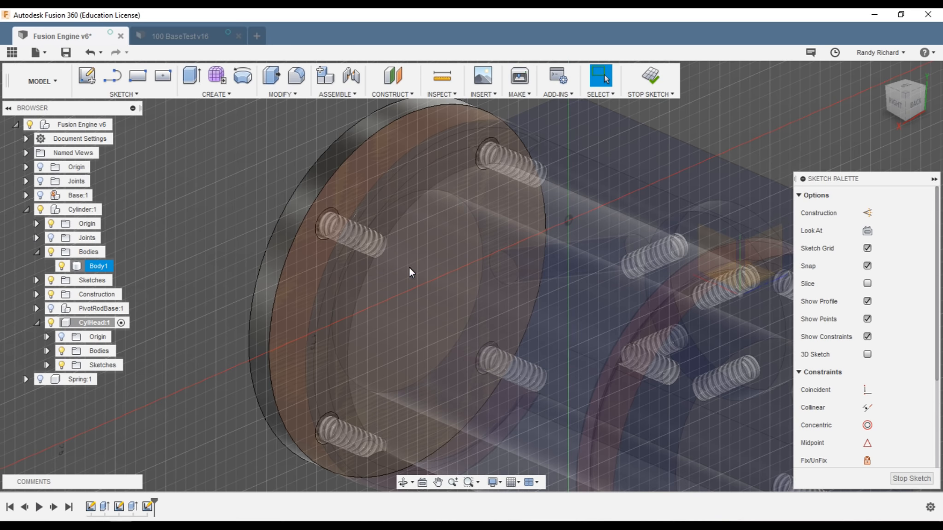
{"action": "scroll", "coordinate": [483, 278], "scroll_direction": "down", "scroll_amount": 3}
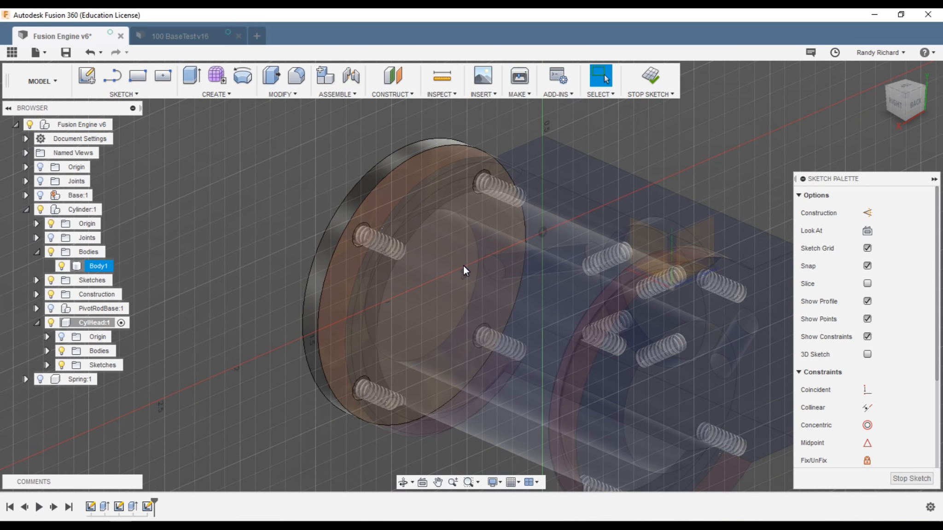
{"action": "scroll", "coordinate": [444, 292], "scroll_direction": "up", "scroll_amount": 2}
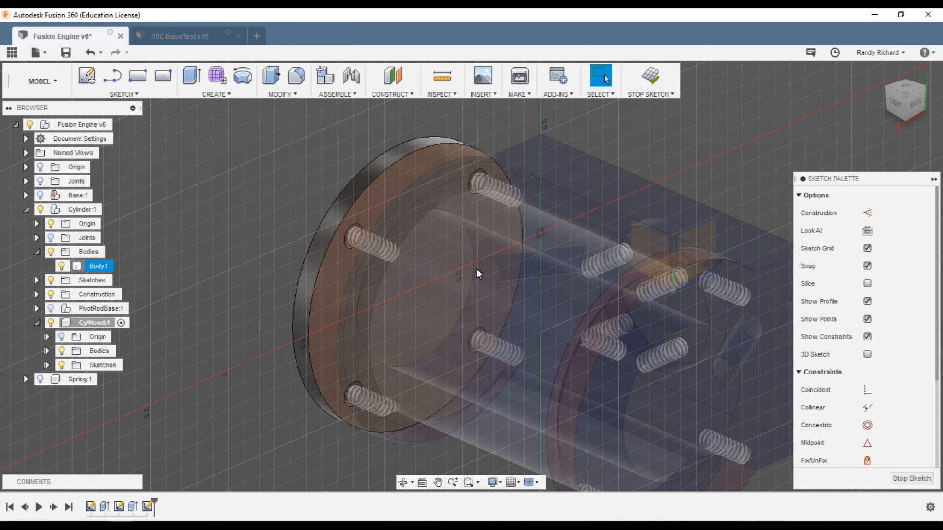
{"action": "scroll", "coordinate": [439, 269], "scroll_direction": "down", "scroll_amount": 2}
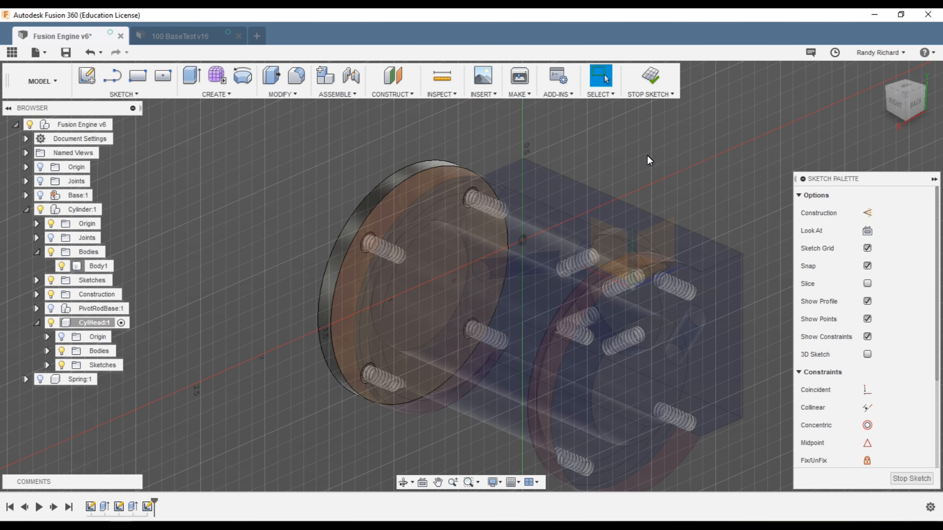
Step: Delete the last sketch from the timeline to leave sketch mode
{"action": "right_click", "coordinate": [152, 506]}
{"action": "left_click", "coordinate": [182, 467]}
{"action": "right_click", "coordinate": [149, 506]}
{"action": "left_click", "coordinate": [159, 471]}
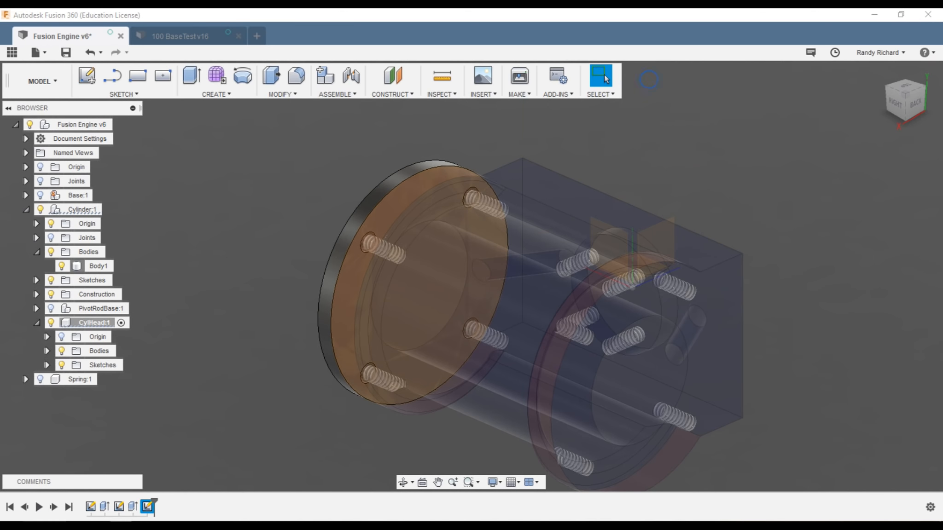
Step: Delete the last cylinder-head sketch from the timeline
{"action": "right_click", "coordinate": [146, 507]}
{"action": "left_click", "coordinate": [187, 430]}
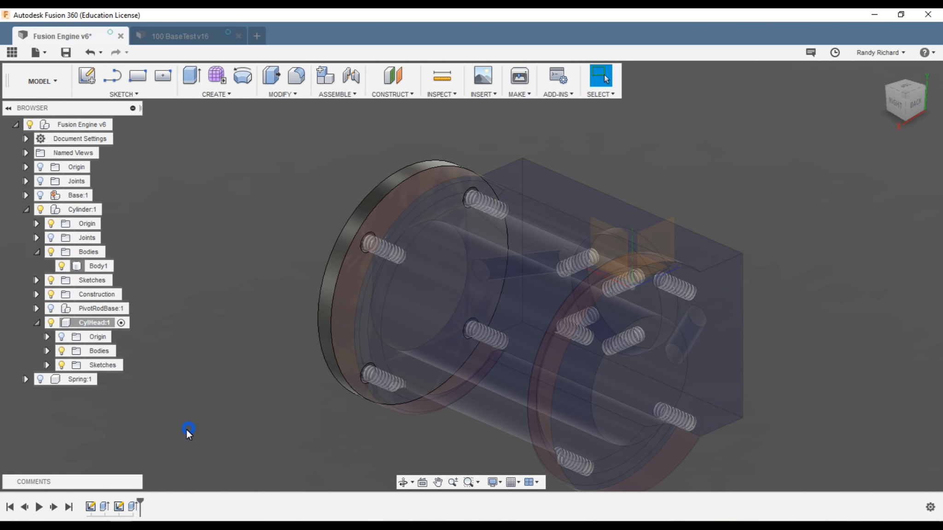
{"action": "scroll", "coordinate": [216, 356], "scroll_direction": "down", "scroll_amount": 2}
{"action": "scroll", "coordinate": [235, 382], "scroll_direction": "up", "scroll_amount": 2}
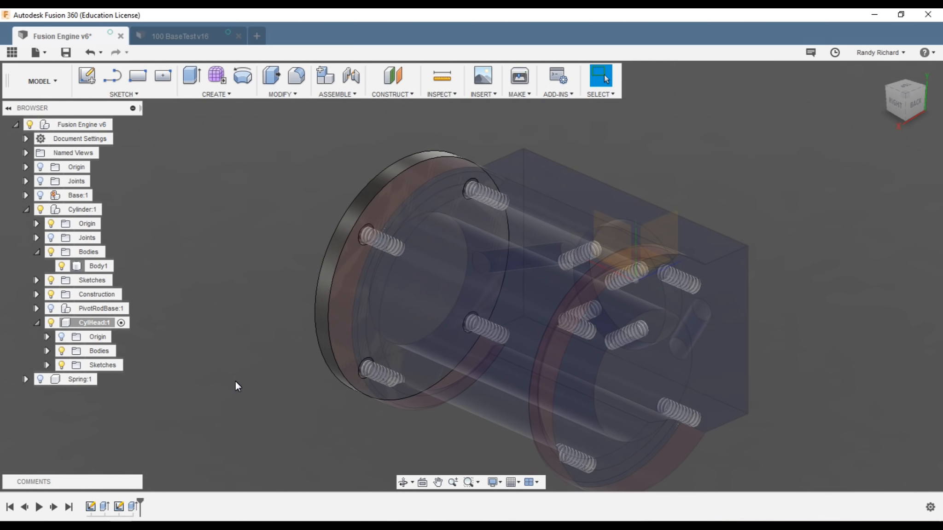
Step: Select the cylinder body (Body1), reselecting it from a near-right side view
{"action": "left_click", "coordinate": [330, 322]}
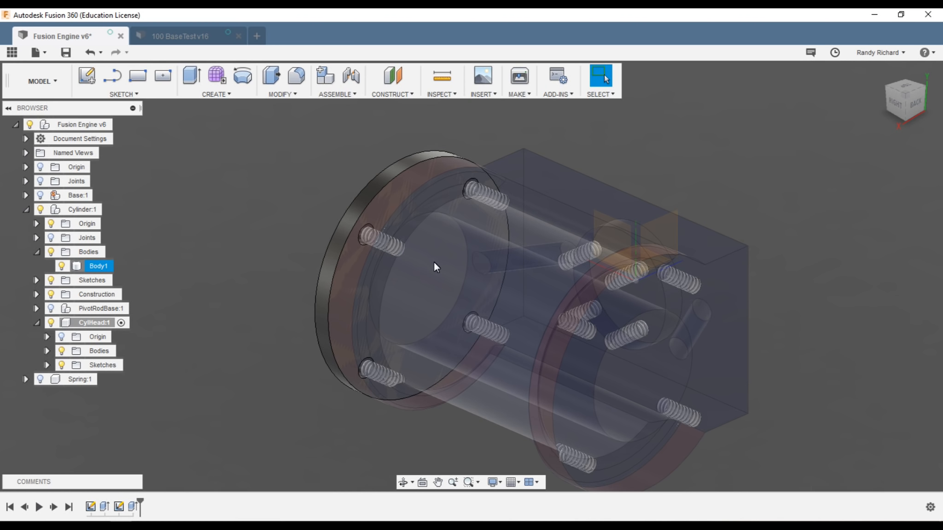
{"action": "left_click", "coordinate": [271, 399]}
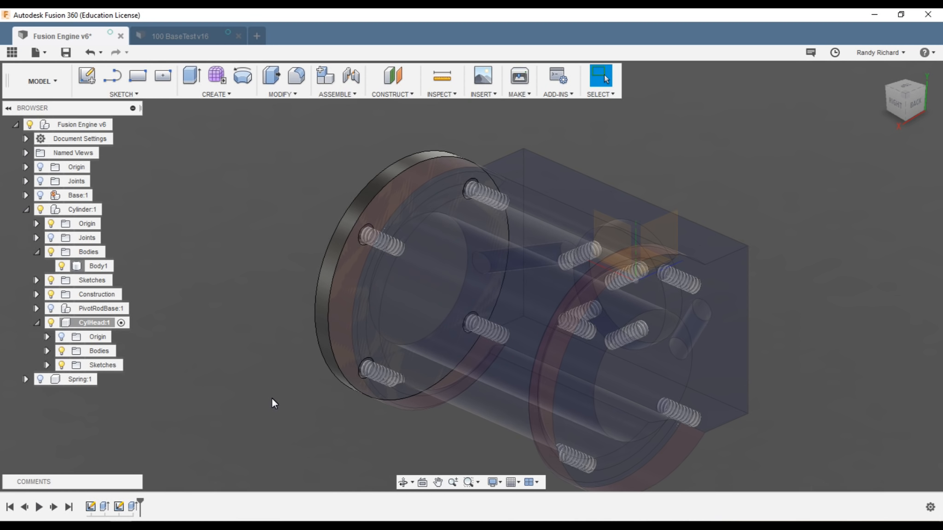
{"action": "left_click", "coordinate": [333, 373]}
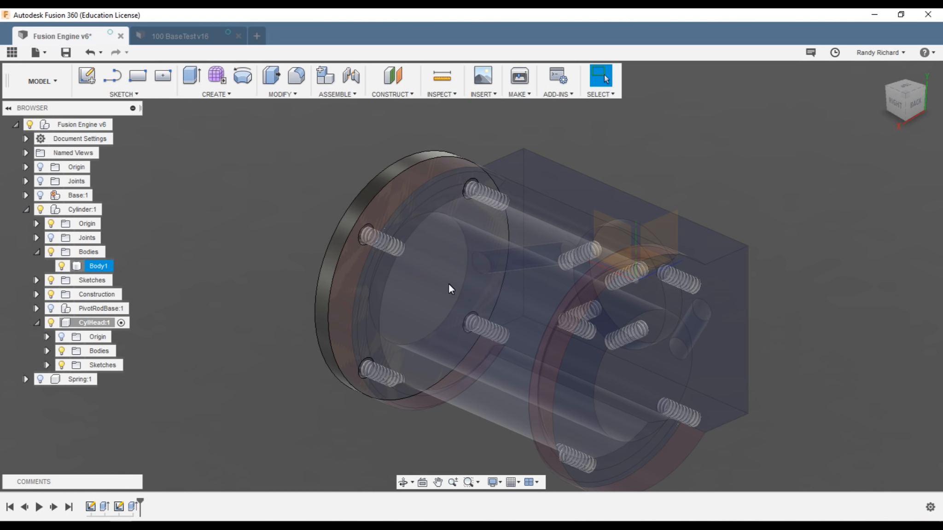
{"action": "scroll", "coordinate": [437, 285], "scroll_direction": "up", "scroll_amount": 2}
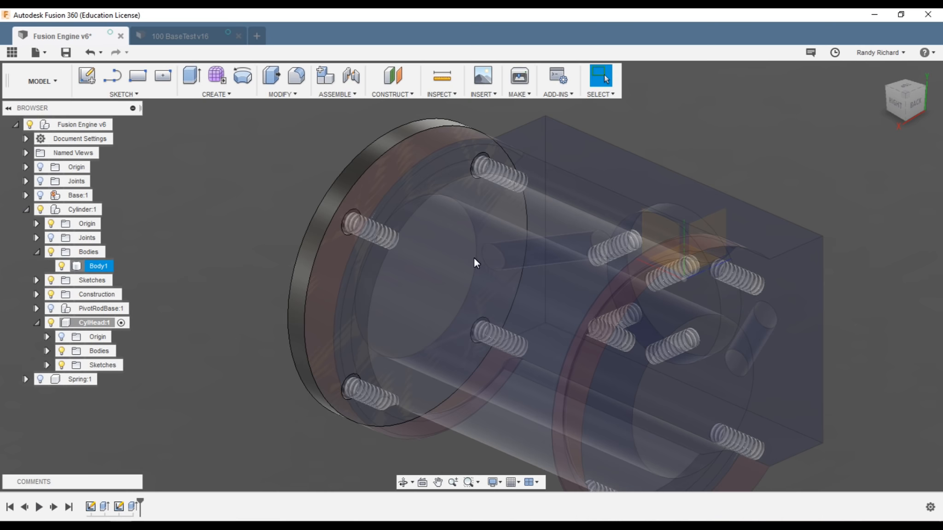
{"action": "left_click", "coordinate": [473, 259]}
{"action": "left_click_drag", "start_coordinate": [901, 101], "coordinate": [924, 92]}
{"action": "left_click", "coordinate": [377, 238]}
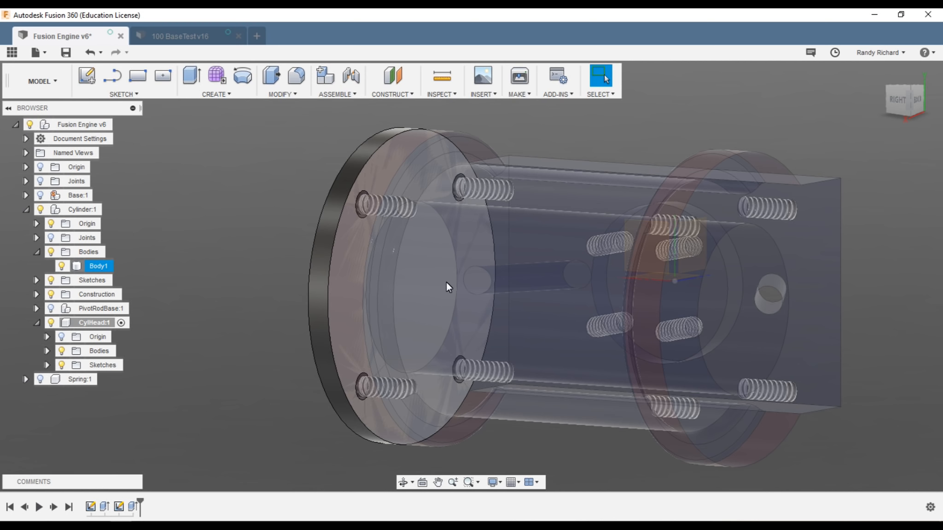
{"action": "scroll", "coordinate": [455, 285], "scroll_direction": "up", "scroll_amount": 5}
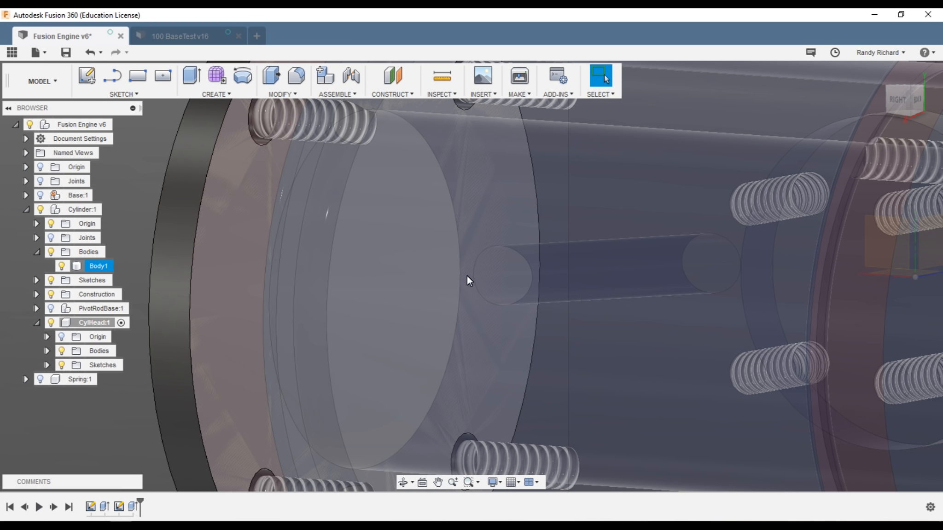
{"action": "scroll", "coordinate": [472, 279], "scroll_direction": "down", "scroll_amount": 8}
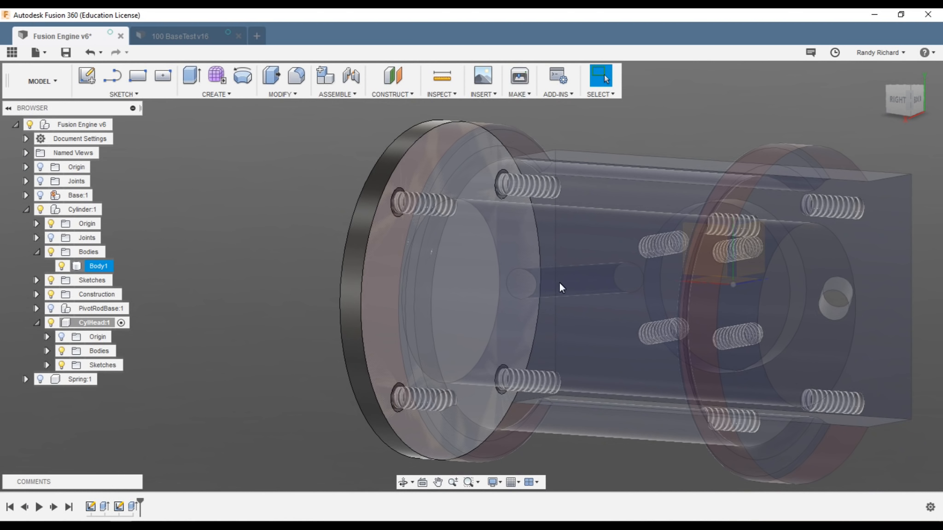
{"action": "key", "text": "Escape"}
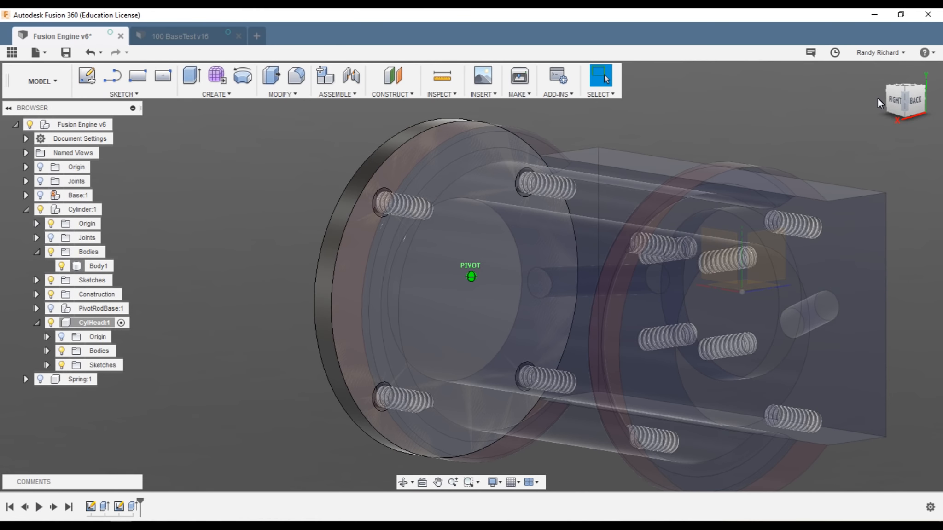
{"action": "left_click", "coordinate": [599, 203]}
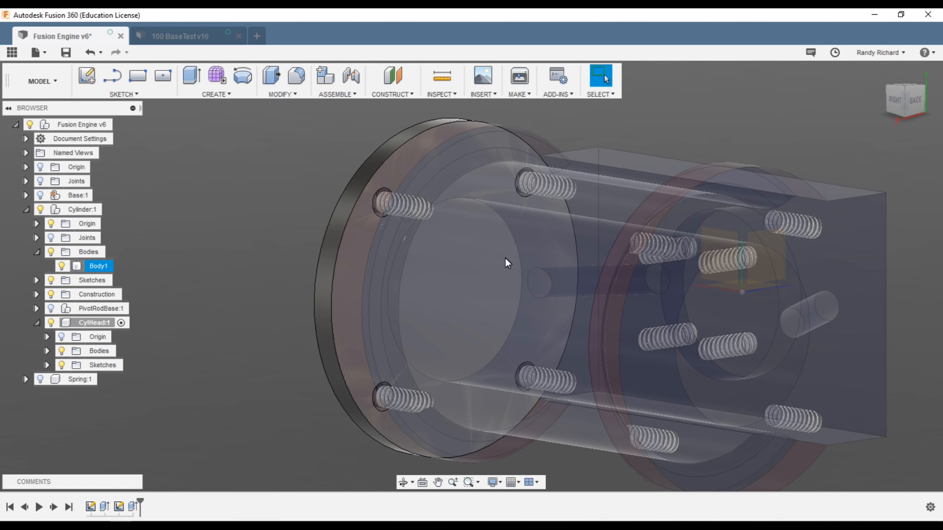
{"action": "left_click", "coordinate": [511, 224]}
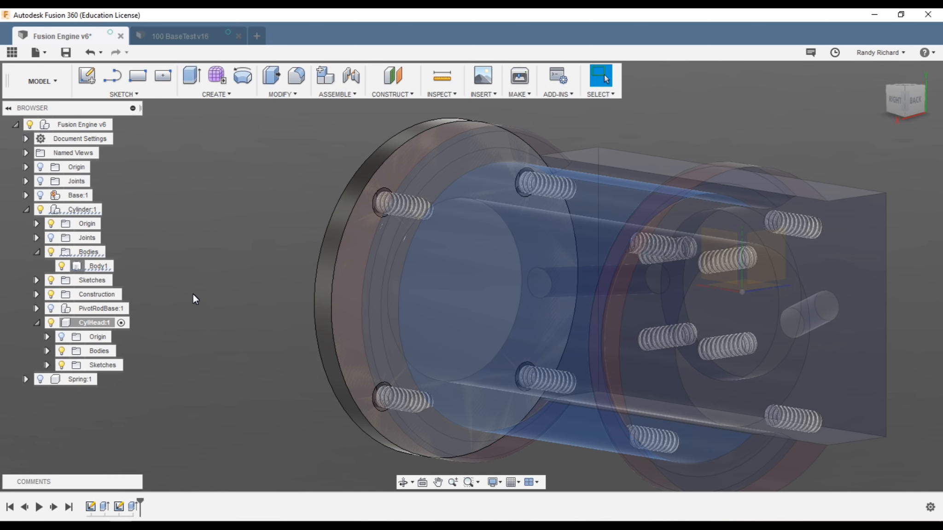
Step: Start a new sketch placed on the cylinder head face
{"action": "key", "text": "s"}
{"action": "left_click", "coordinate": [237, 324]}
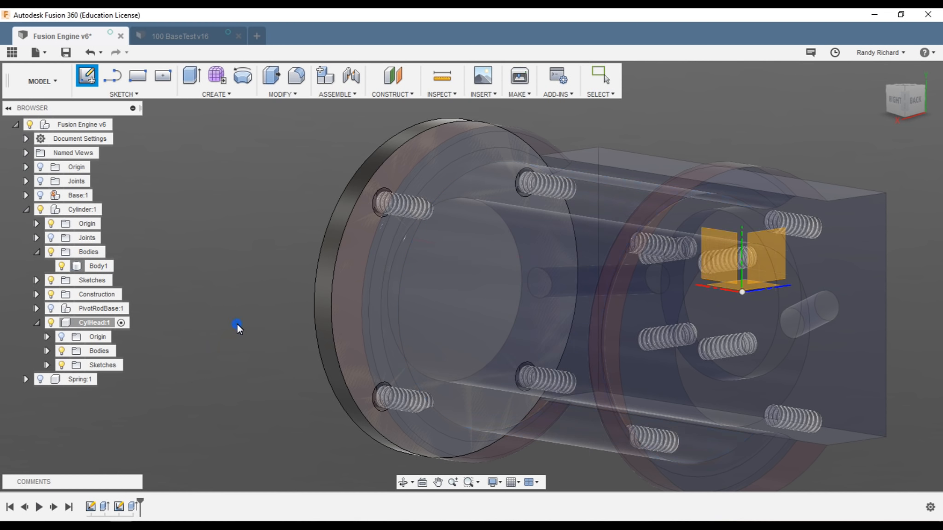
{"action": "left_click", "coordinate": [348, 264]}
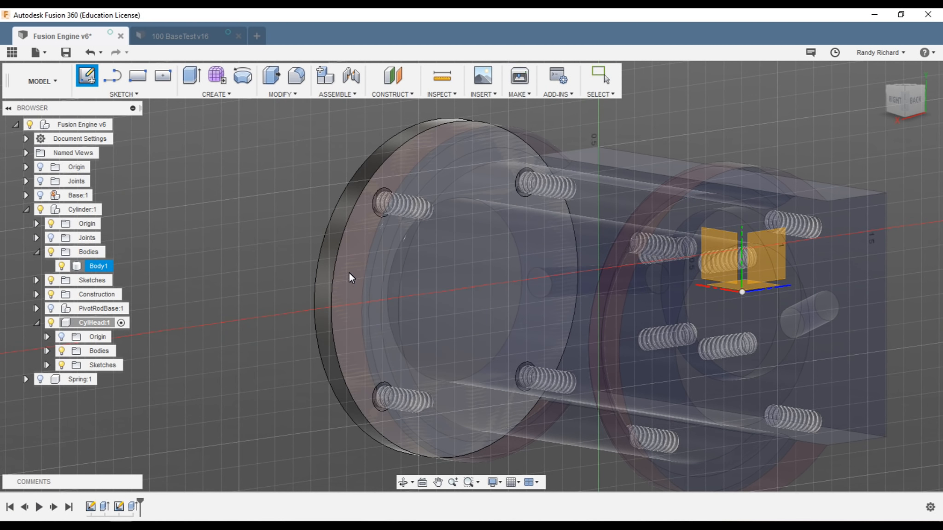
{"action": "left_click", "coordinate": [348, 271]}
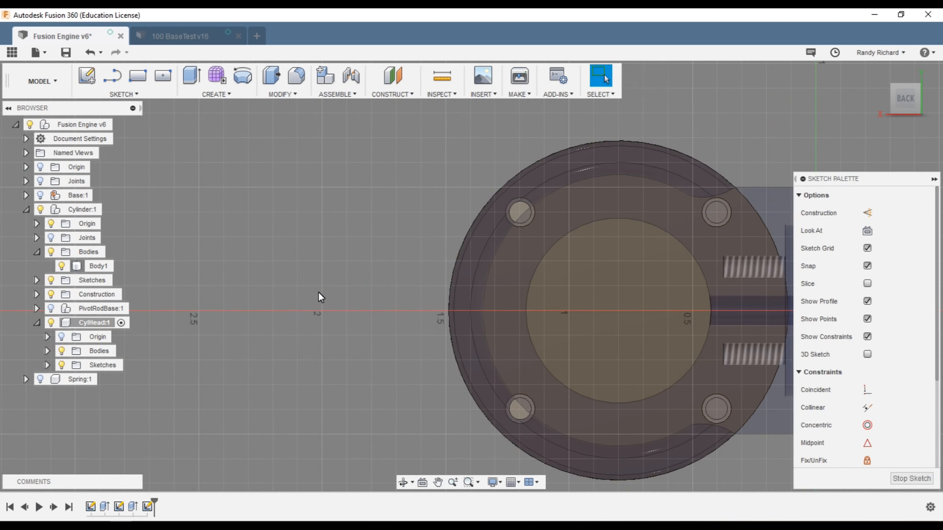
{"action": "left_click_drag", "start_coordinate": [896, 100], "coordinate": [21, 103]}
{"action": "scroll", "coordinate": [478, 276], "scroll_direction": "down", "scroll_amount": 3}
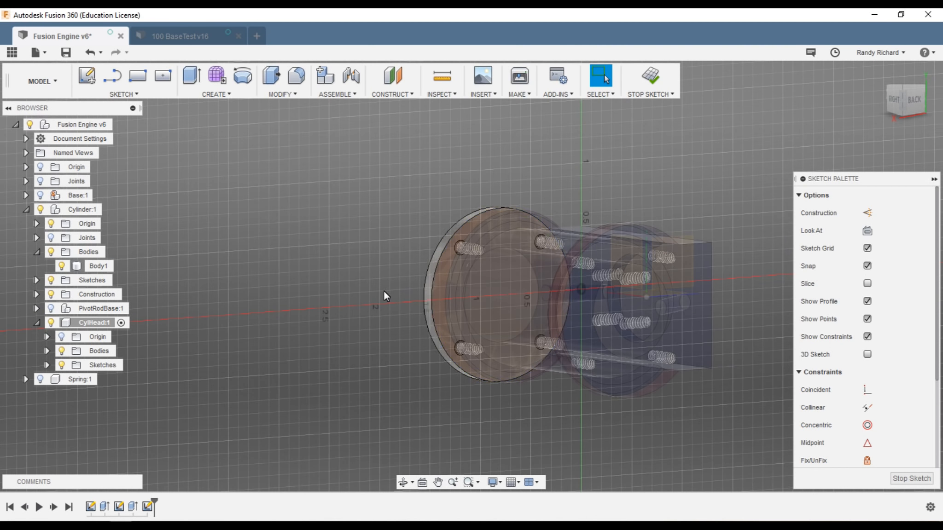
{"action": "scroll", "coordinate": [570, 276], "scroll_direction": "up", "scroll_amount": 5}
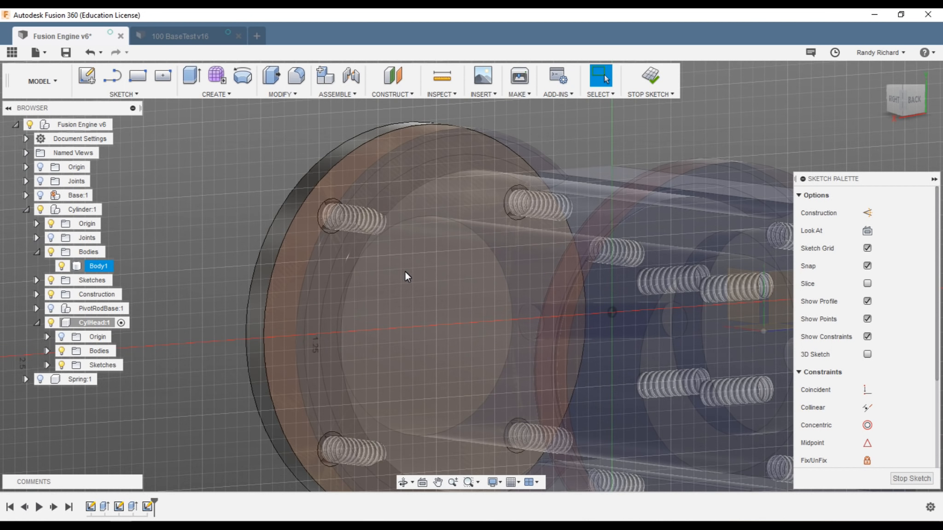
Step: Project the cylinder body's circular outline into the sketch with Project (P)
{"action": "key", "text": "p"}
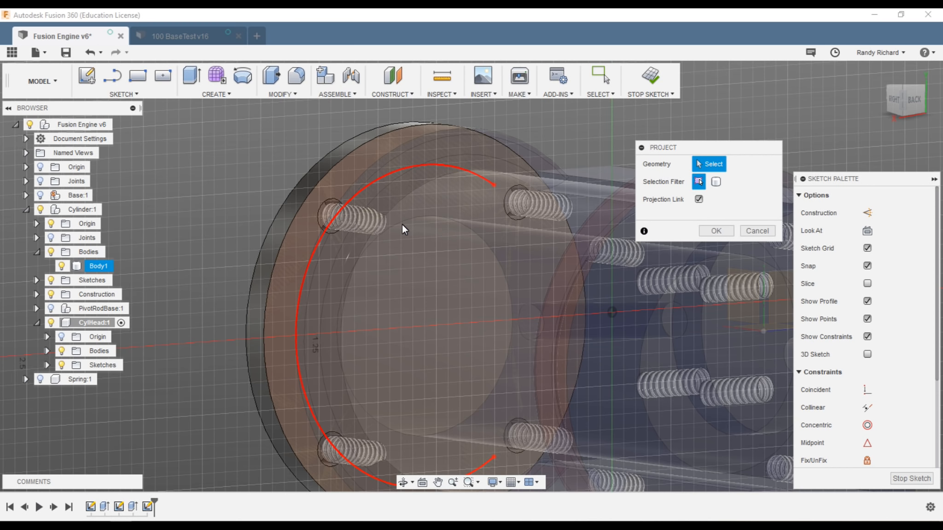
{"action": "scroll", "coordinate": [507, 306], "scroll_direction": "down", "scroll_amount": 6}
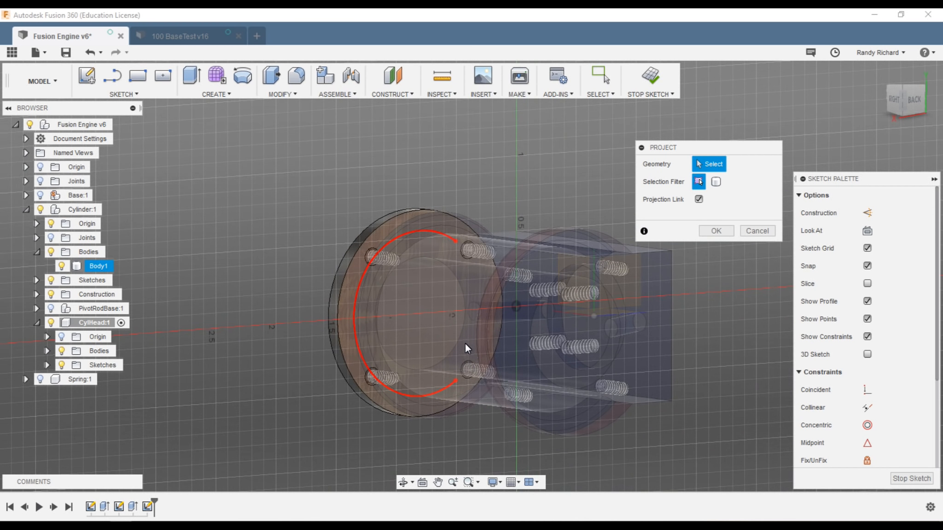
{"action": "left_click", "coordinate": [901, 101]}
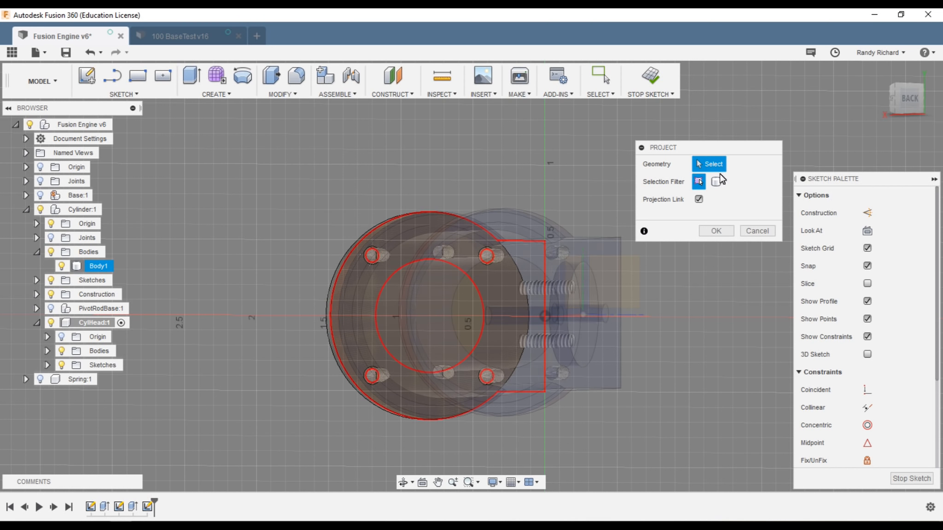
{"action": "left_click_drag", "start_coordinate": [888, 106], "coordinate": [913, 107]}
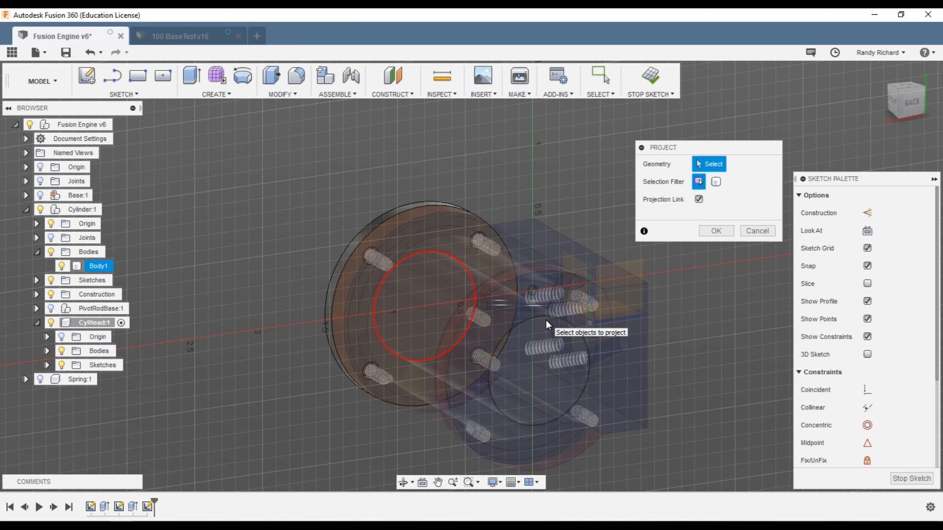
{"action": "left_click", "coordinate": [558, 393]}
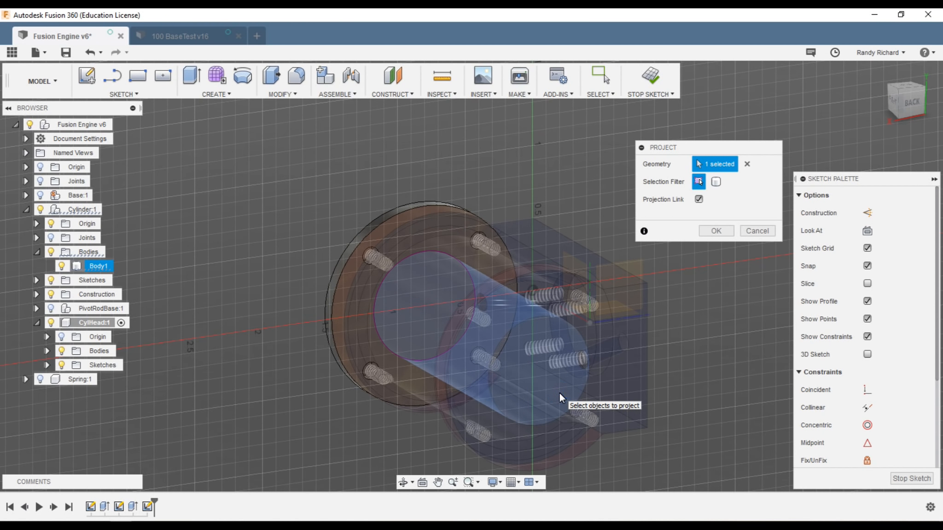
{"action": "scroll", "coordinate": [428, 291], "scroll_direction": "up", "scroll_amount": 2}
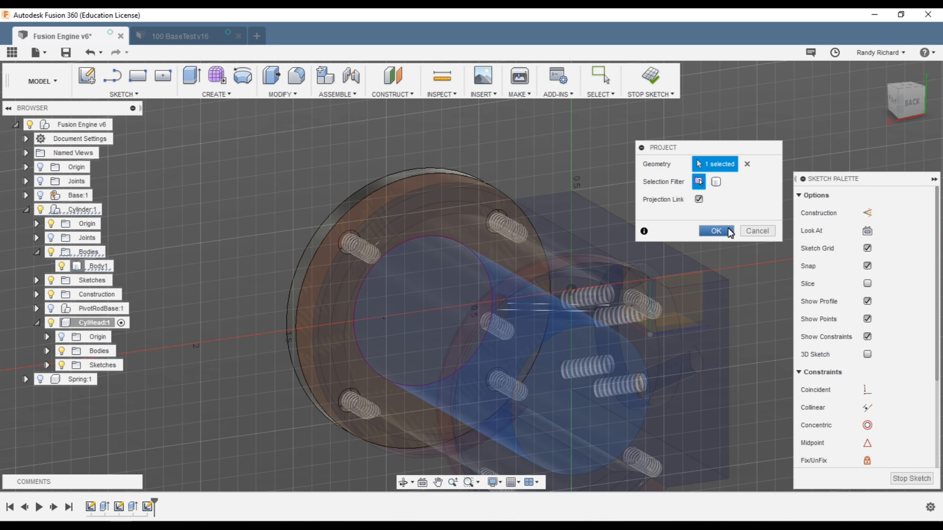
{"action": "left_click", "coordinate": [727, 229]}
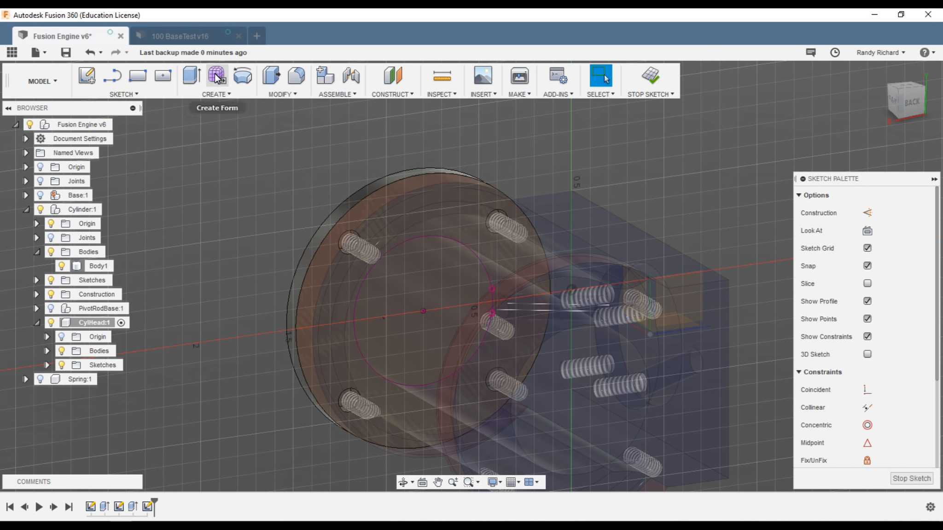
Step: Extrude the projected circle profile 0.03 in as a Join onto the cylinder-head disc
{"action": "left_click", "coordinate": [191, 75]}
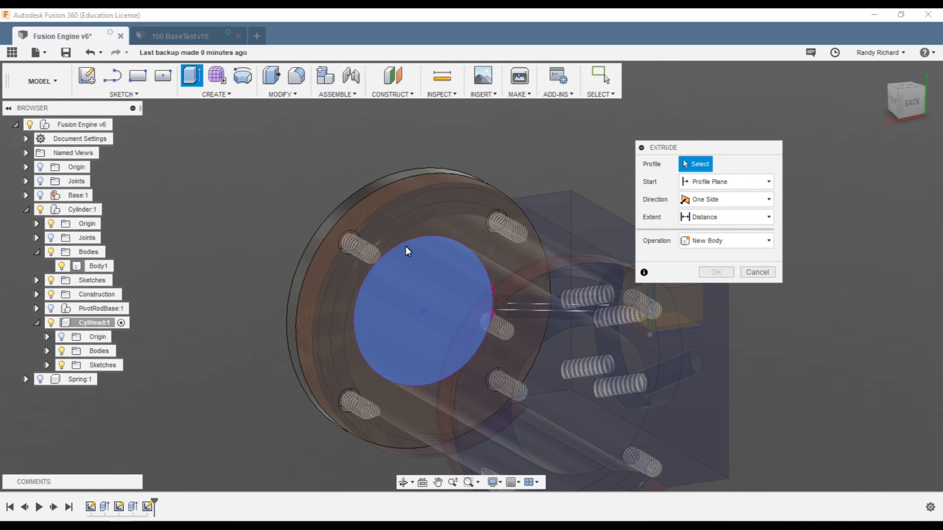
{"action": "left_click", "coordinate": [412, 251]}
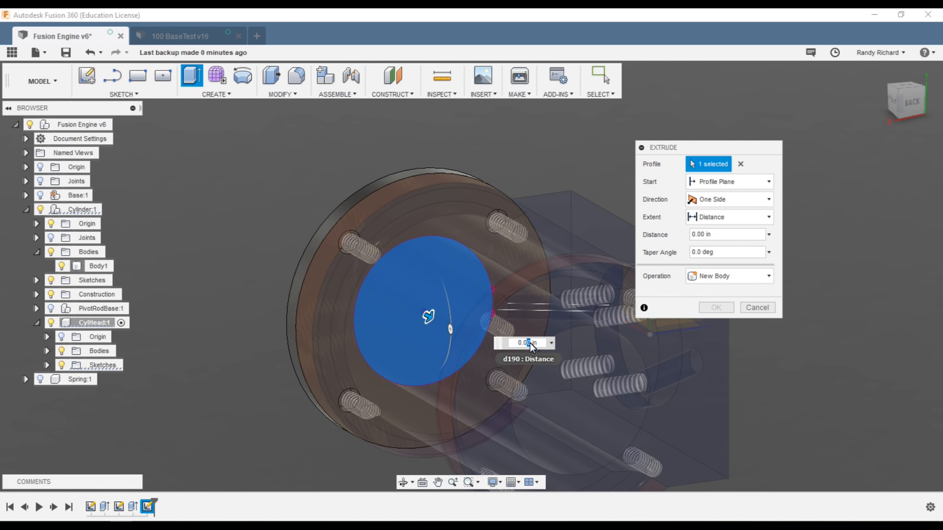
{"action": "type", "text": "0.02"}
{"action": "key", "text": "Return"}
{"action": "scroll", "coordinate": [410, 322], "scroll_direction": "down", "scroll_amount": 3}
{"action": "type", "text": "0.03"}
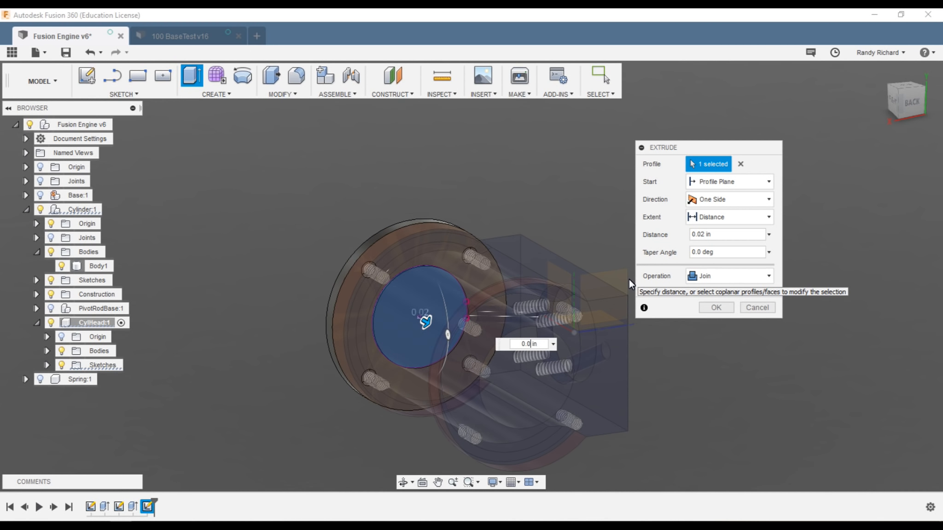
{"action": "scroll", "coordinate": [563, 277], "scroll_direction": "up", "scroll_amount": 3}
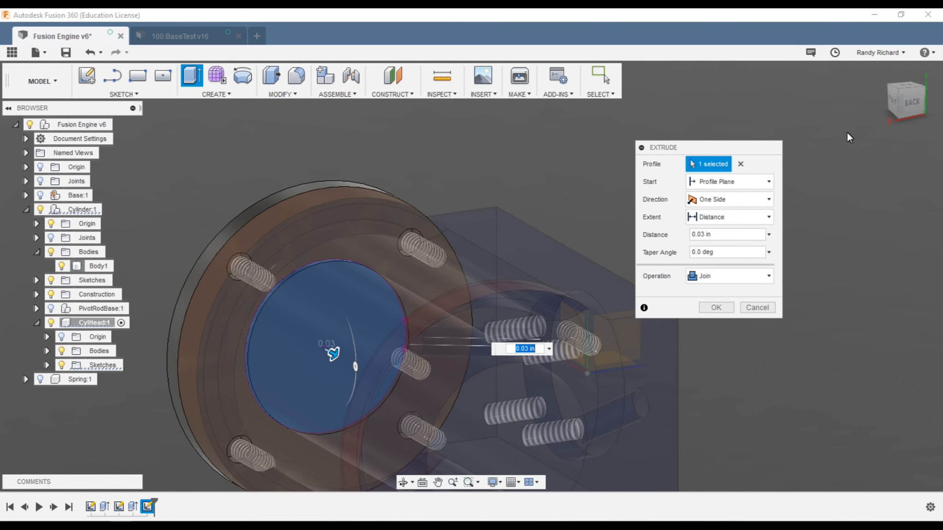
{"action": "mouse_move", "coordinate": [902, 104]}
{"action": "left_mouse_down"}
{"action": "mouse_move", "coordinate": [918, 105]}
{"action": "mouse_move", "coordinate": [19, 110]}
{"action": "mouse_move", "coordinate": [33, 96]}
{"action": "left_mouse_up"}
{"action": "scroll", "coordinate": [375, 359], "scroll_direction": "up", "scroll_amount": 2}
{"action": "scroll", "coordinate": [381, 384], "scroll_direction": "up", "scroll_amount": 3}
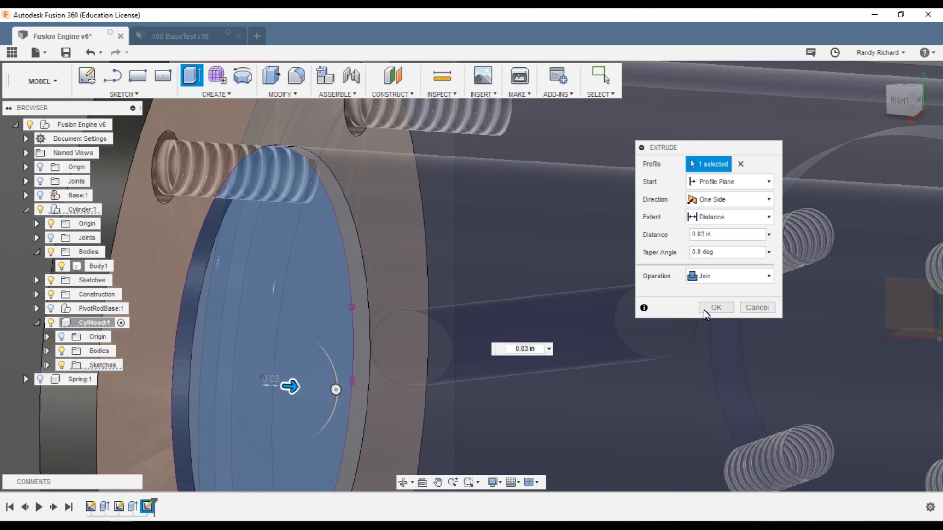
{"action": "left_click", "coordinate": [706, 308]}
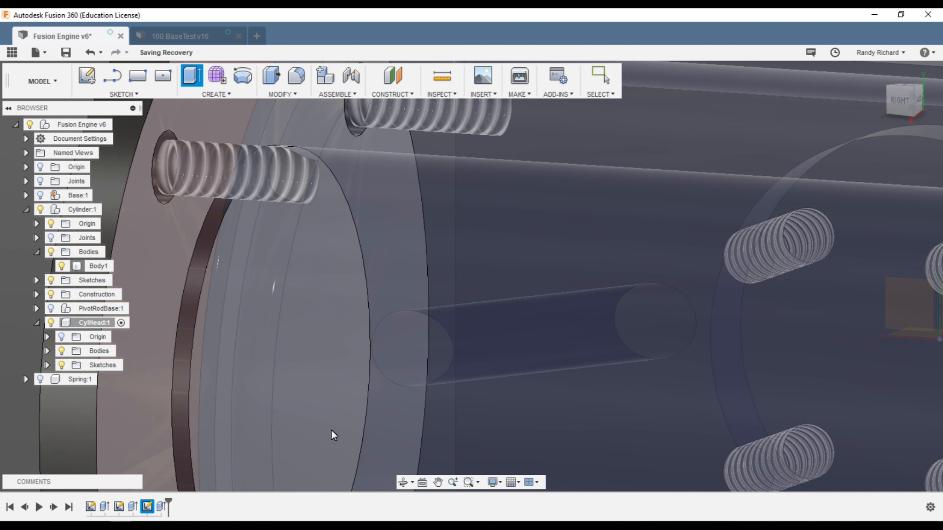
{"action": "scroll", "coordinate": [326, 324], "scroll_direction": "down", "scroll_amount": 3}
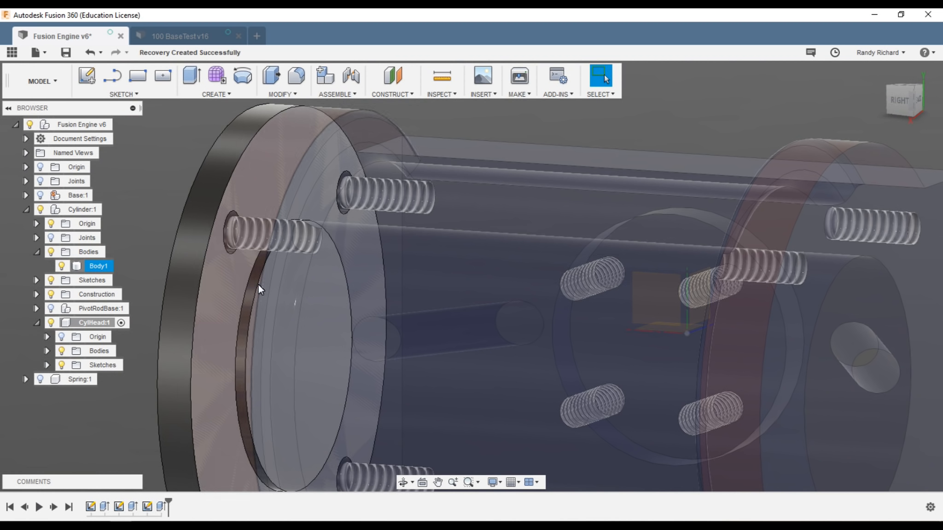
{"action": "scroll", "coordinate": [337, 301], "scroll_direction": "down", "scroll_amount": 1}
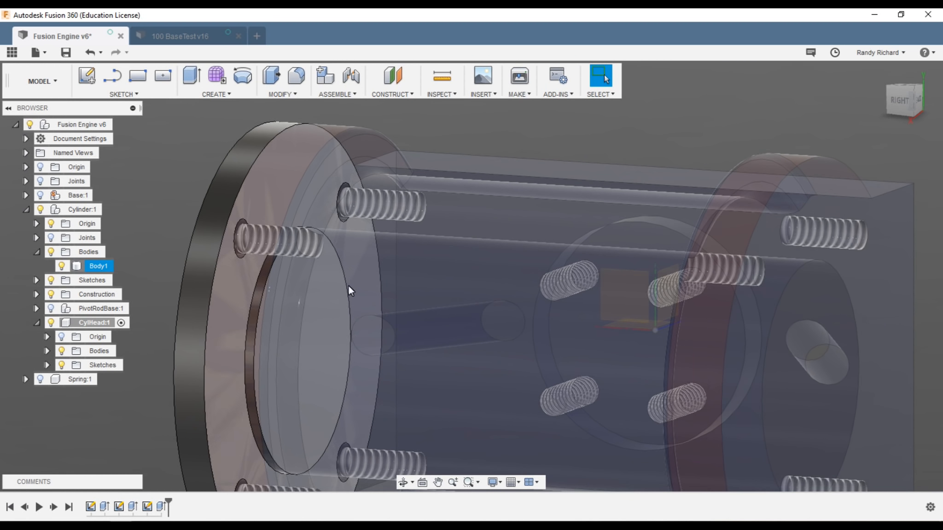
{"action": "scroll", "coordinate": [334, 381], "scroll_direction": "up", "scroll_amount": 1}
{"action": "scroll", "coordinate": [334, 382], "scroll_direction": "up", "scroll_amount": 2}
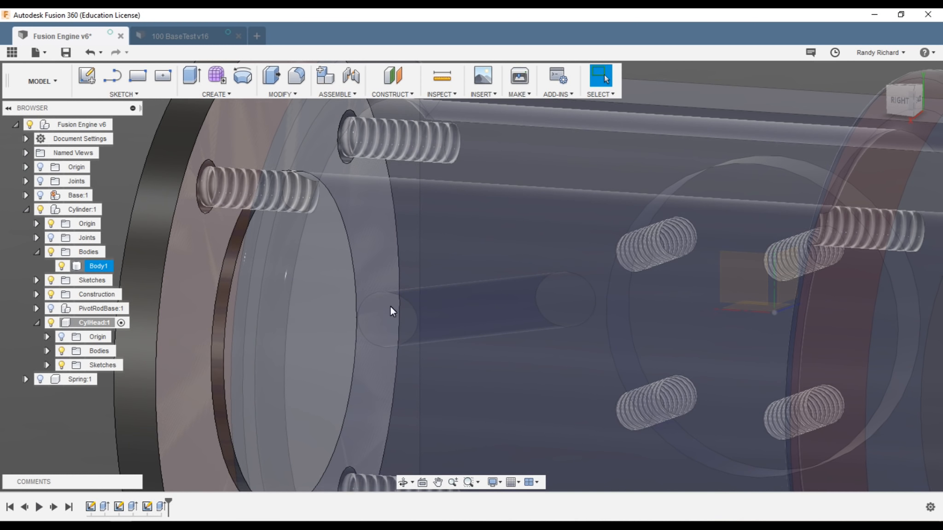
{"action": "scroll", "coordinate": [372, 337], "scroll_direction": "down", "scroll_amount": 5}
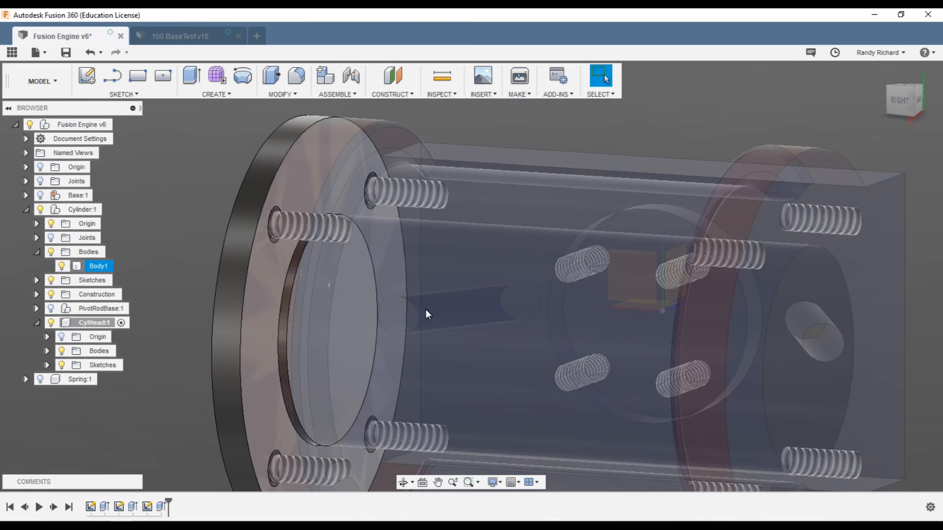
{"action": "mouse_move", "coordinate": [894, 102]}
{"action": "left_mouse_down"}
{"action": "mouse_move", "coordinate": [927, 115]}
{"action": "mouse_move", "coordinate": [911, 100]}
{"action": "mouse_move", "coordinate": [922, 82]}
{"action": "mouse_move", "coordinate": [904, 86]}
{"action": "mouse_move", "coordinate": [902, 99]}
{"action": "left_mouse_up"}
{"action": "scroll", "coordinate": [300, 317], "scroll_direction": "down", "scroll_amount": 2}
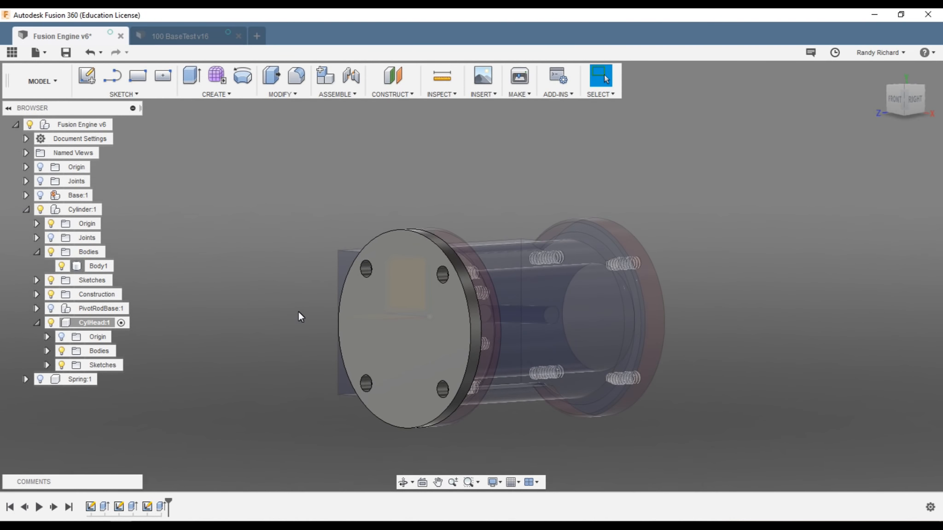
{"action": "scroll", "coordinate": [444, 451], "scroll_direction": "up", "scroll_amount": 3}
{"action": "scroll", "coordinate": [576, 444], "scroll_direction": "down", "scroll_amount": 3}
{"action": "scroll", "coordinate": [547, 450], "scroll_direction": "up", "scroll_amount": 1}
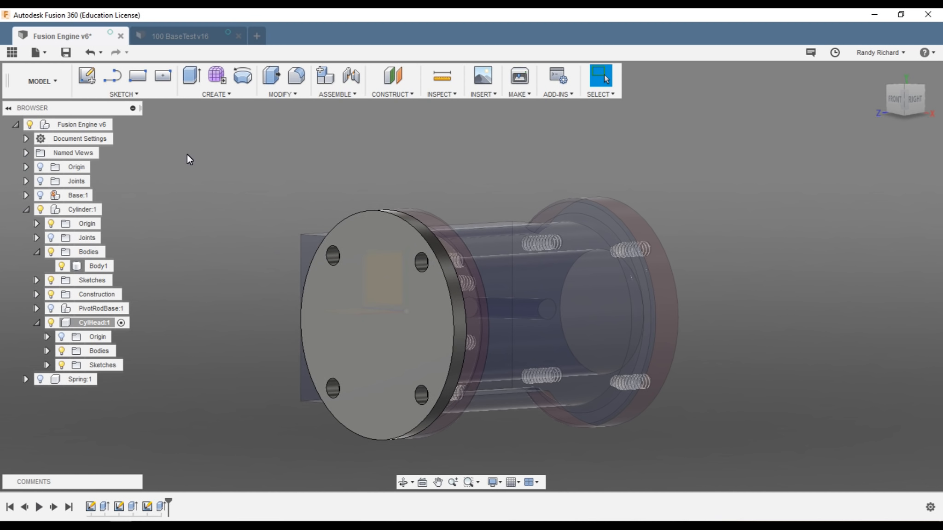
{"action": "key", "text": "s"}
Step: Create a new sketch on the cylinder-head disc's outer face
{"action": "left_click", "coordinate": [229, 180]}
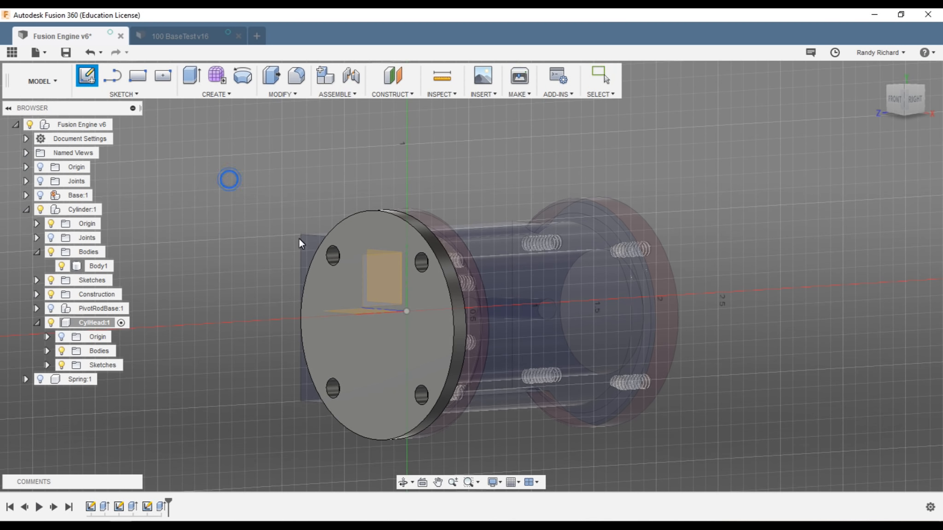
{"action": "left_click", "coordinate": [384, 335]}
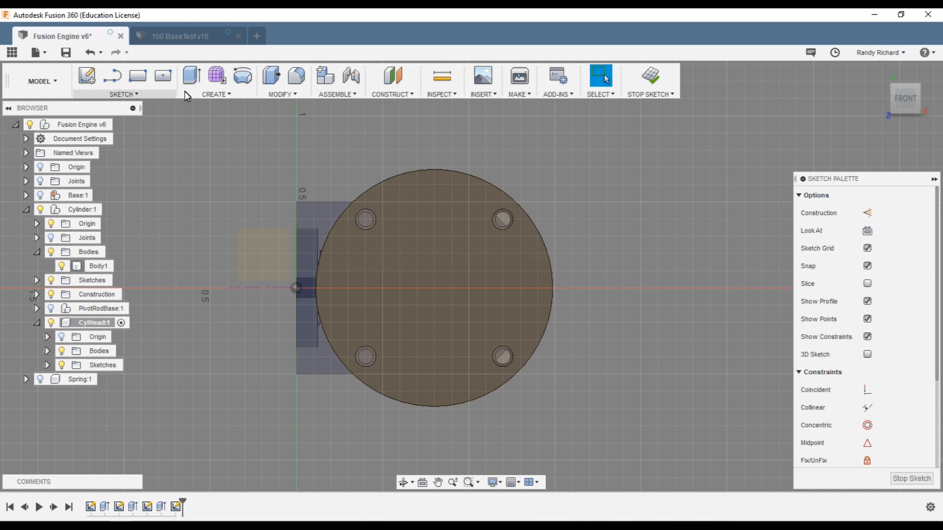
{"action": "left_click", "coordinate": [167, 93]}
{"action": "left_click", "coordinate": [123, 191]}
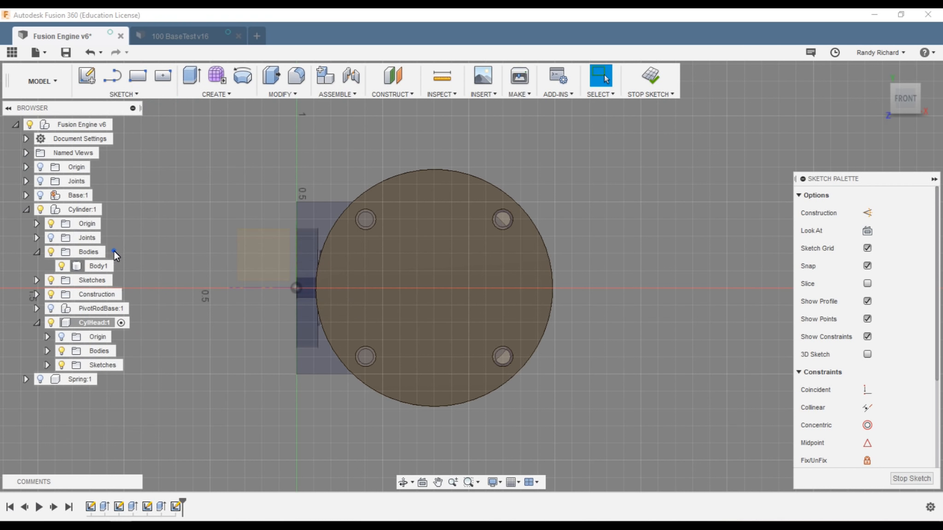
Step: Add an italic 'R' in Baskerville Old Face near the top of the disc
{"action": "left_click", "coordinate": [393, 254]}
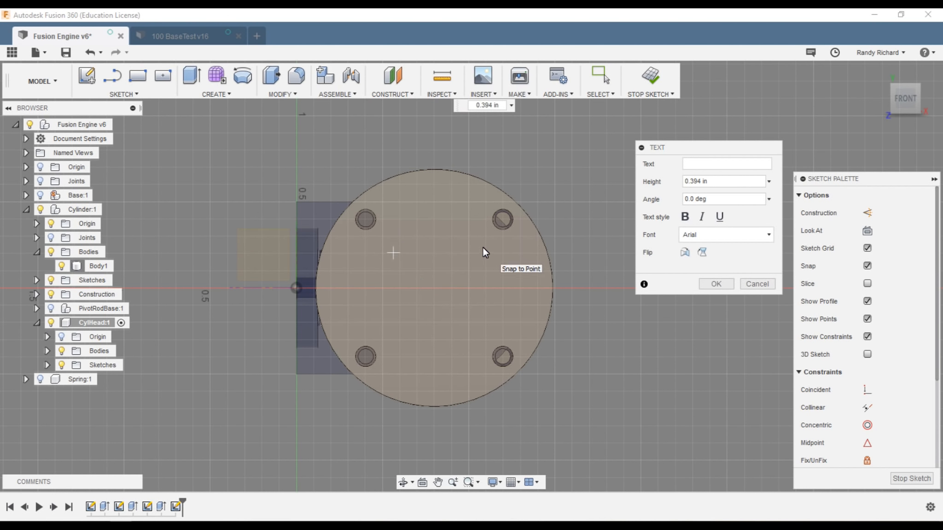
{"action": "type", "text": "R"}
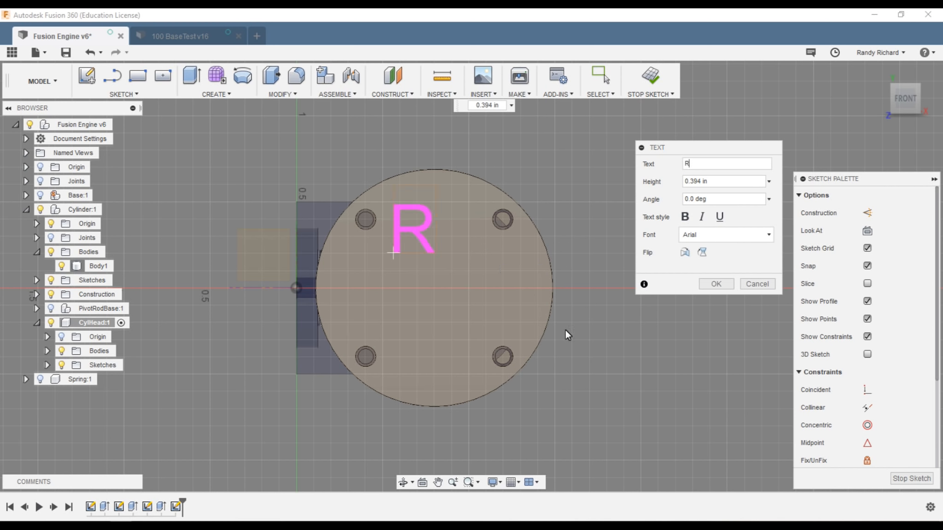
{"action": "left_click", "coordinate": [702, 217]}
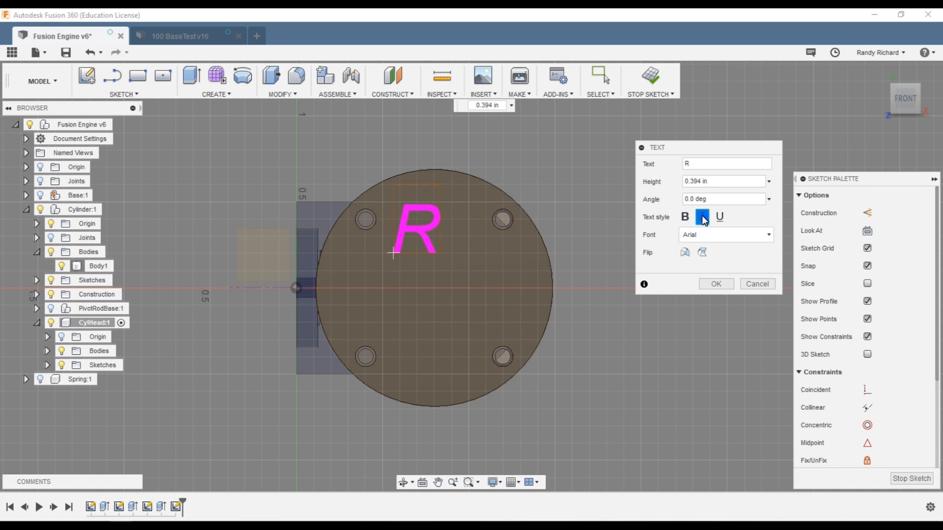
{"action": "left_click", "coordinate": [747, 235]}
{"action": "scroll", "coordinate": [735, 295], "scroll_direction": "down", "scroll_amount": 5}
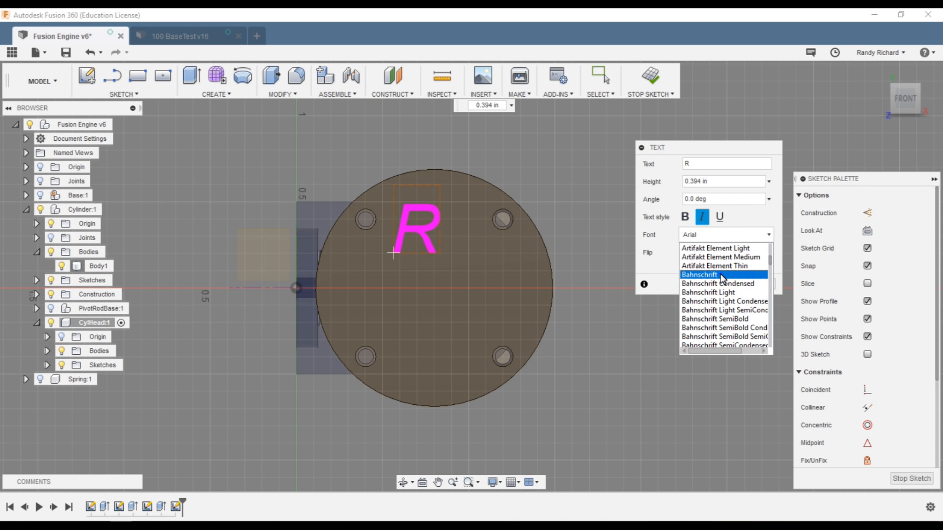
{"action": "left_click", "coordinate": [721, 275]}
{"action": "left_click", "coordinate": [731, 234]}
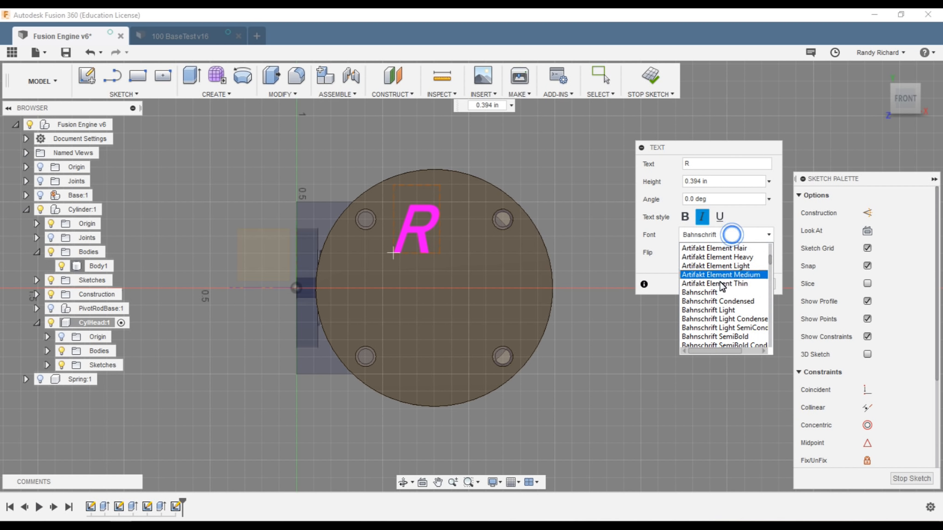
{"action": "left_click", "coordinate": [726, 283]}
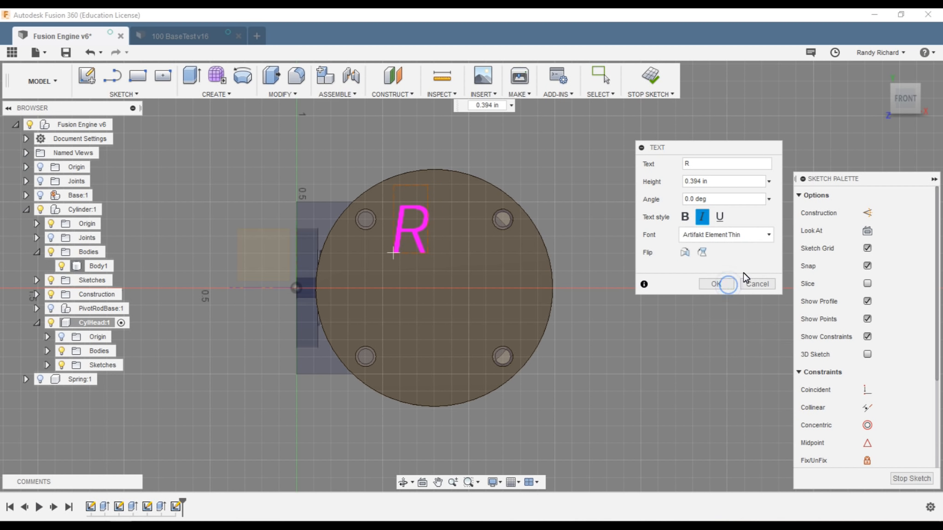
{"action": "left_click", "coordinate": [736, 235]}
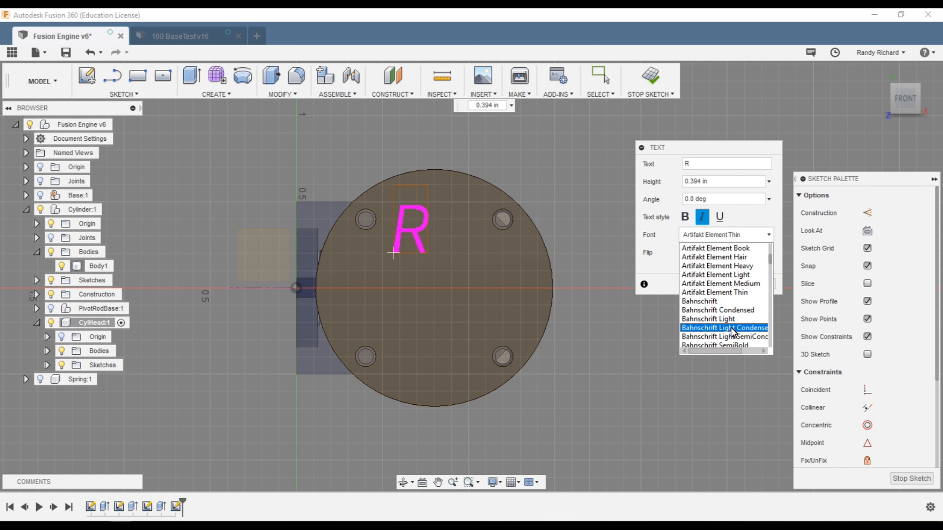
{"action": "scroll", "coordinate": [730, 329], "scroll_direction": "down", "scroll_amount": 4}
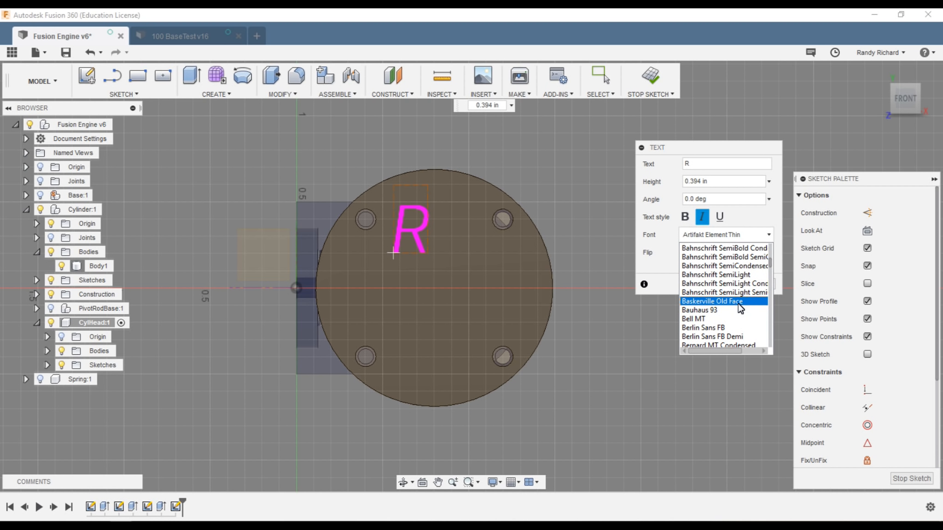
{"action": "left_click", "coordinate": [738, 302]}
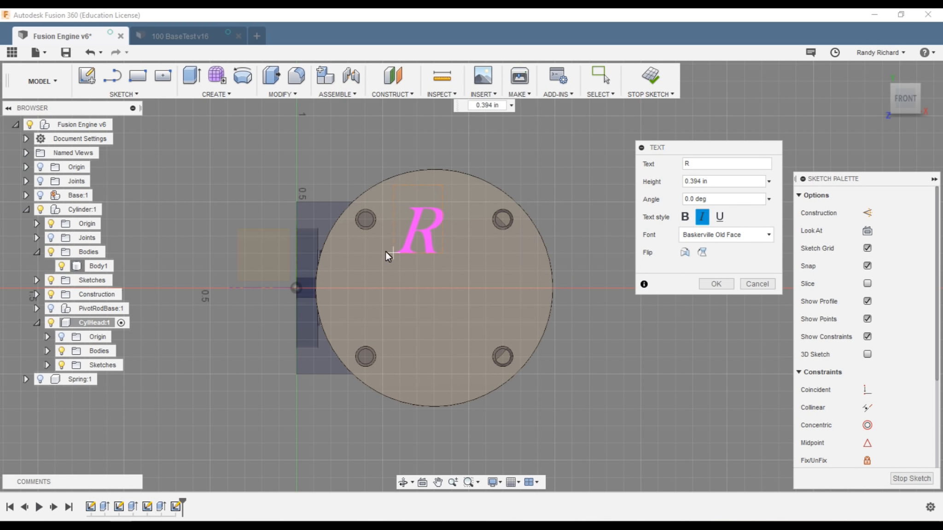
Step: Confirm the R text and move it down-left within the disc
{"action": "left_click", "coordinate": [413, 255]}
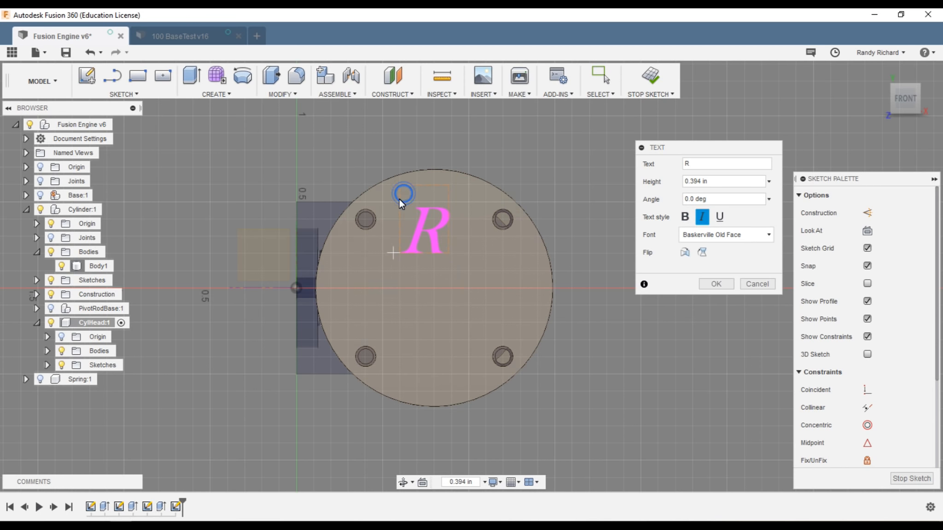
{"action": "left_click", "coordinate": [716, 284]}
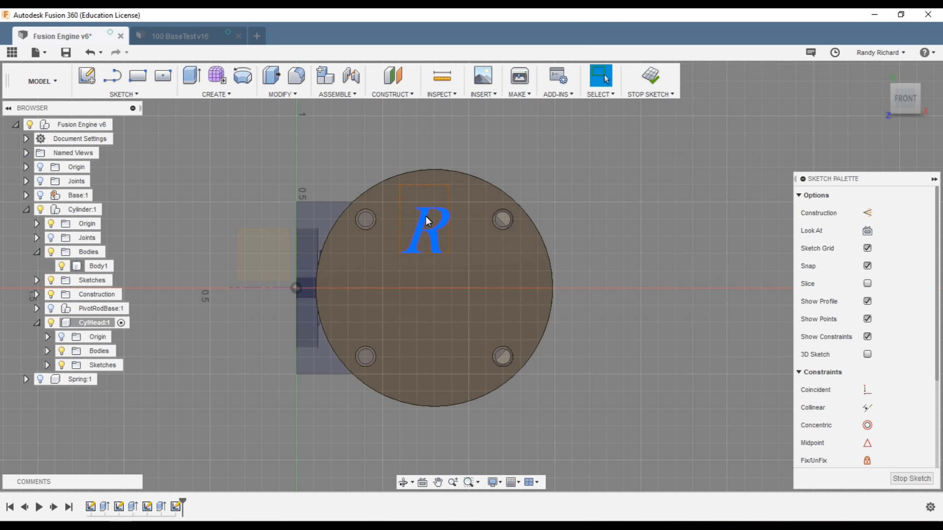
{"action": "left_click_drag", "start_coordinate": [426, 216], "coordinate": [407, 235]}
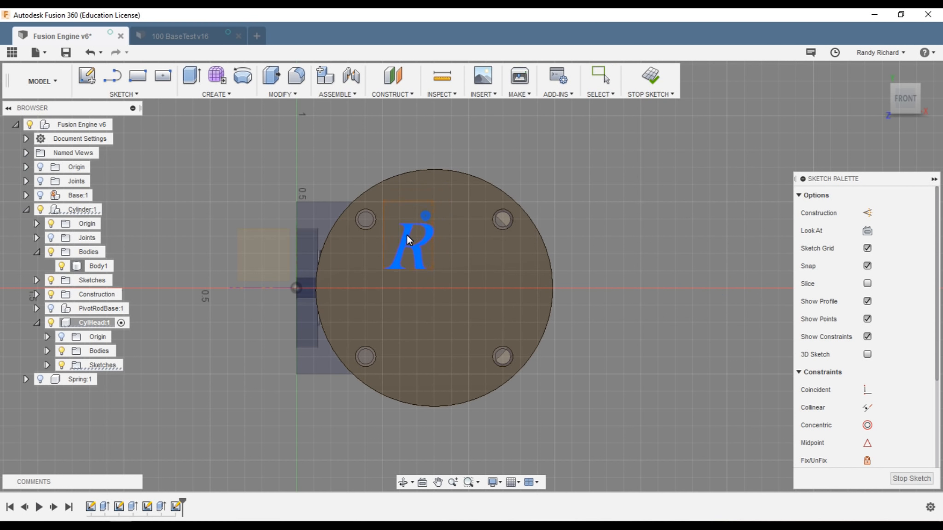
Step: Change the R text height to 0.45 in
{"action": "double_click", "coordinate": [415, 265]}
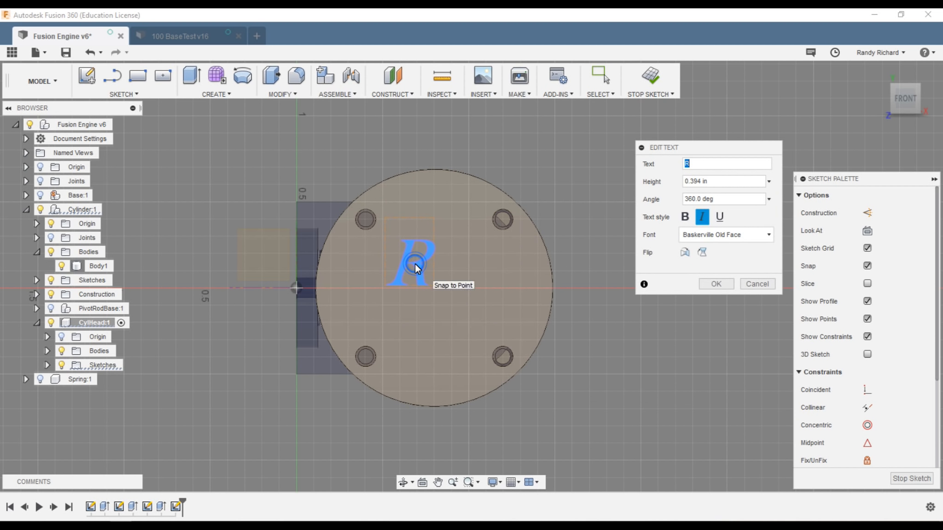
{"action": "left_click_drag", "start_coordinate": [690, 182], "coordinate": [699, 179]}
{"action": "type", "text": "4"}
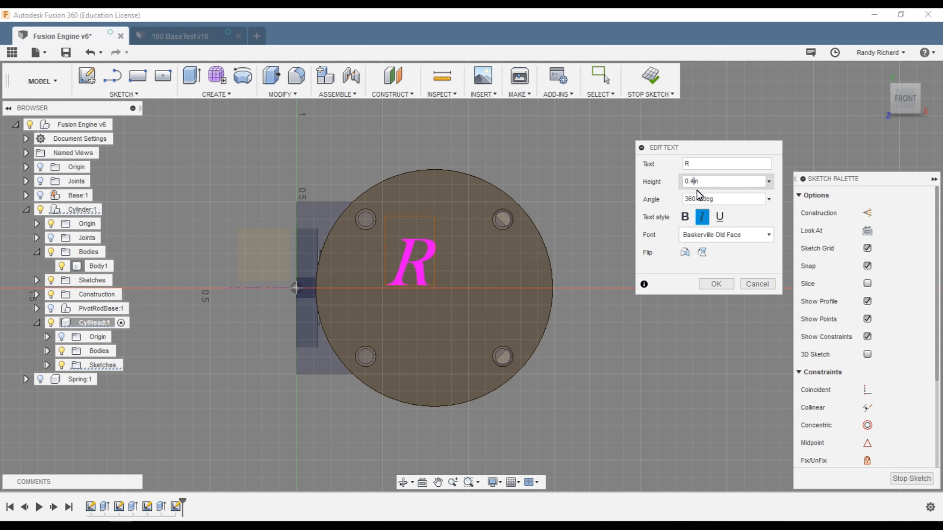
{"action": "type", "text": "5"}
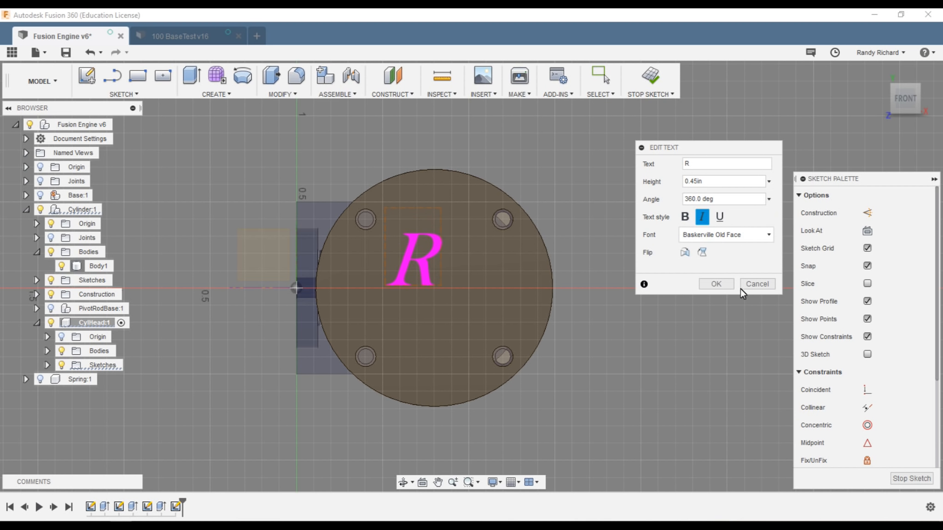
{"action": "left_click", "coordinate": [715, 285]}
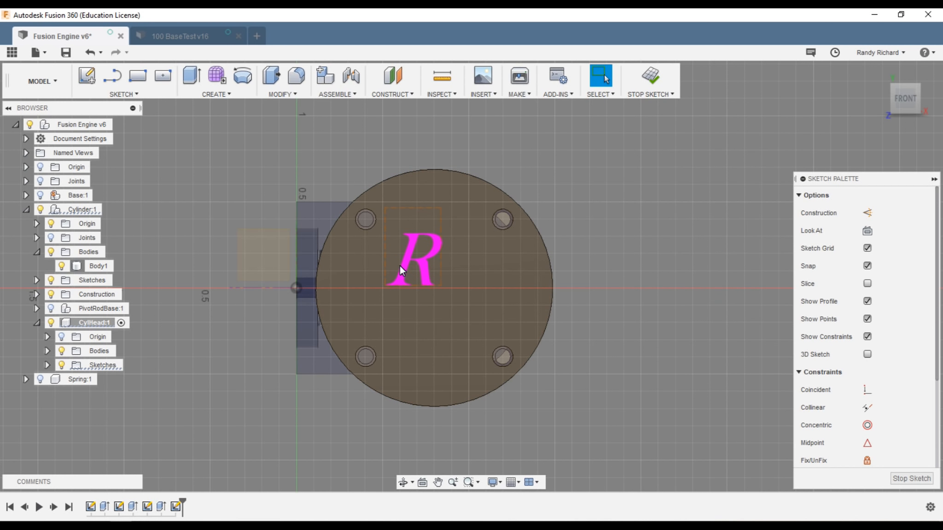
{"action": "left_click", "coordinate": [126, 94]}
{"action": "left_click", "coordinate": [120, 257]}
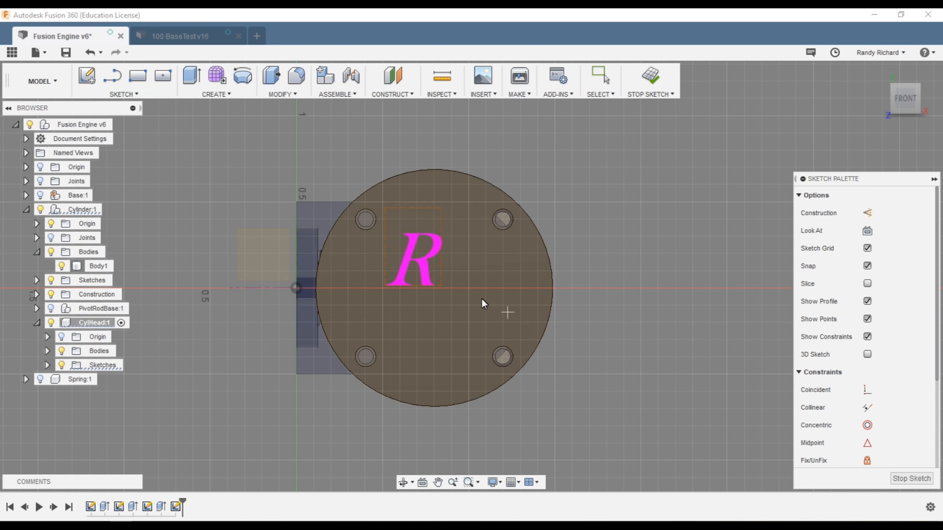
Step: Add a second italic Baskerville Old Face 'R', 0.45 in tall, flipped horizontally
{"action": "left_click", "coordinate": [461, 276]}
{"action": "type", "text": "R"}
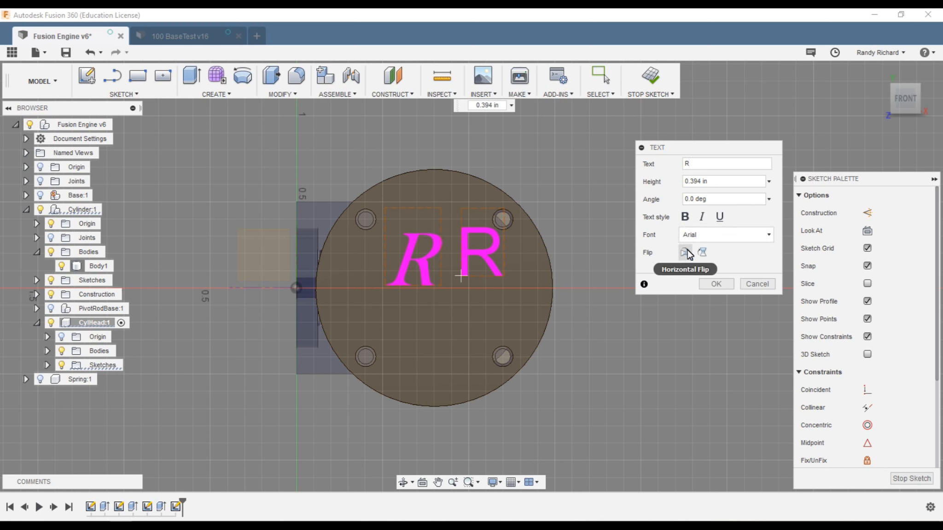
{"action": "left_click", "coordinate": [703, 218]}
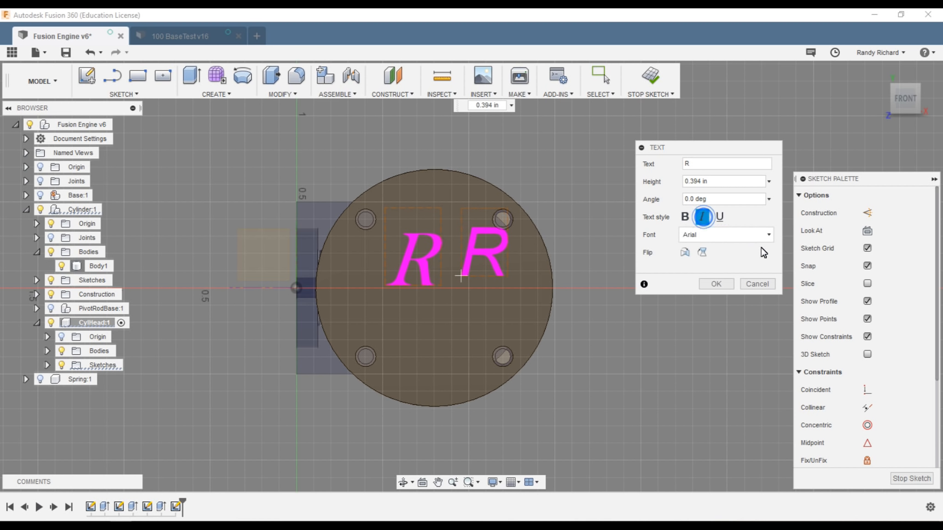
{"action": "left_click", "coordinate": [768, 235]}
{"action": "scroll", "coordinate": [734, 291], "scroll_direction": "down", "scroll_amount": 6}
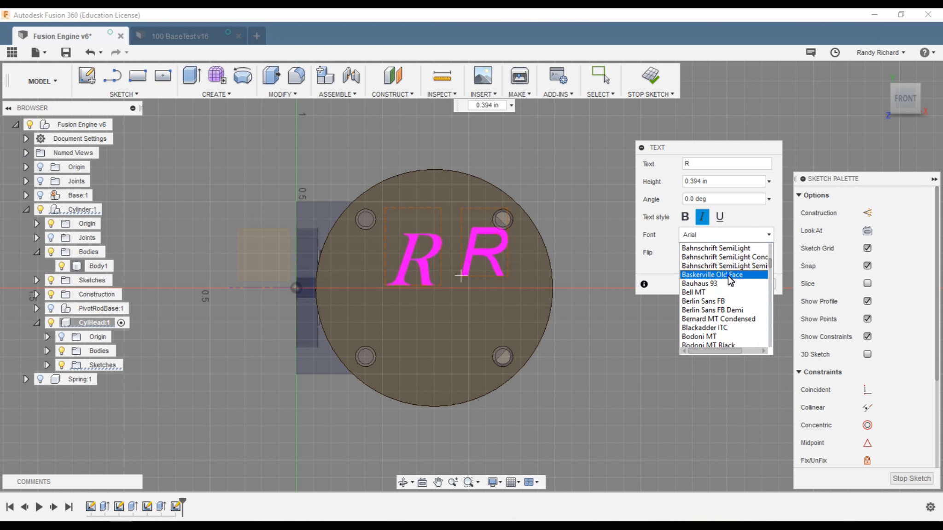
{"action": "left_click", "coordinate": [722, 274]}
{"action": "left_click", "coordinate": [701, 253]}
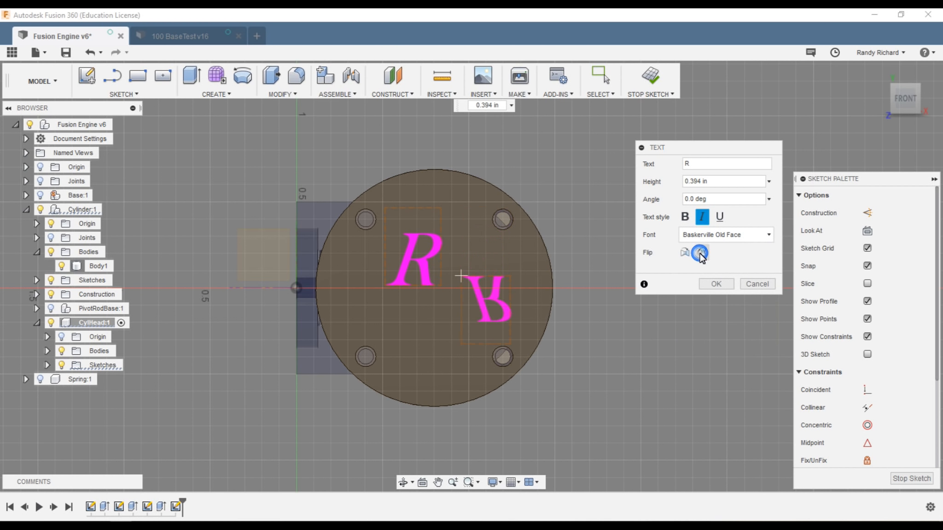
{"action": "left_click", "coordinate": [683, 253]}
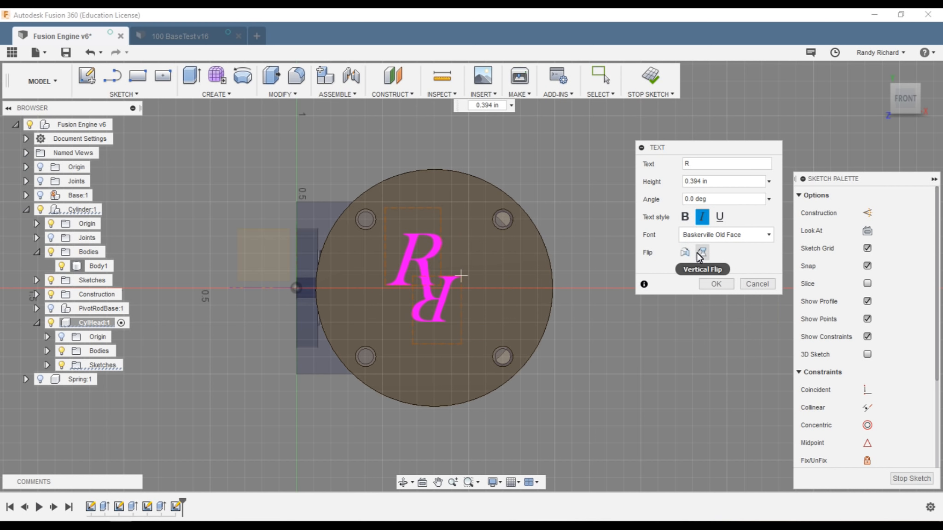
{"action": "left_click", "coordinate": [701, 252]}
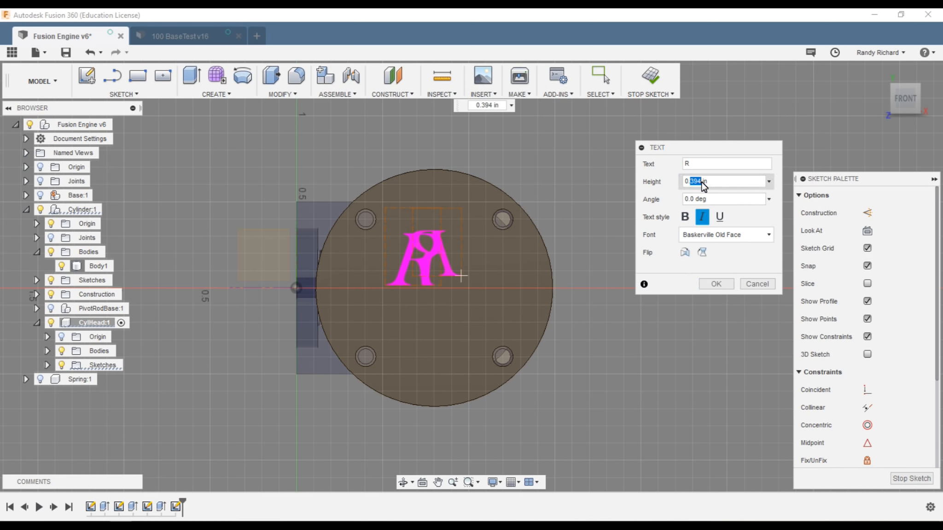
{"action": "type", "text": "45"}
{"action": "key", "text": "Tab"}
{"action": "left_click", "coordinate": [702, 284]}
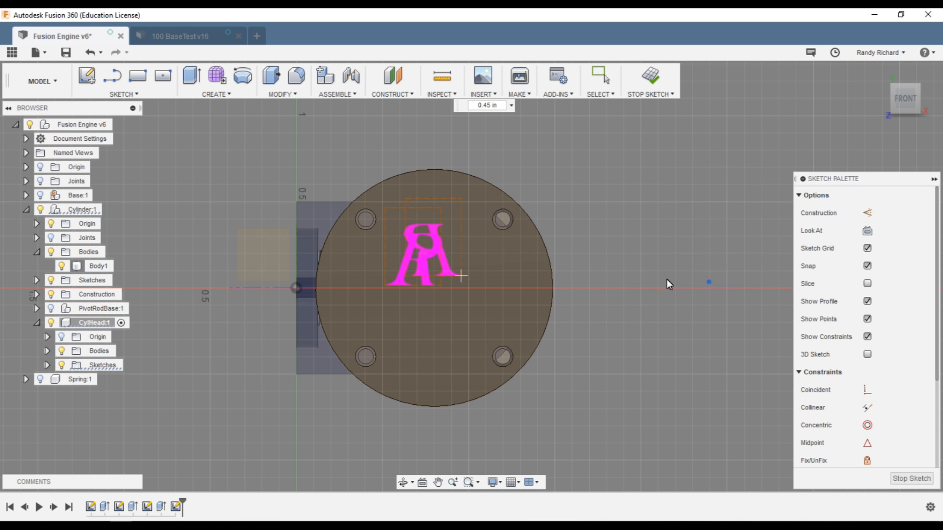
Step: Arrange the two Rs side by side, the mirrored R on the right
{"action": "mouse_move", "coordinate": [447, 259]}
{"action": "left_mouse_down"}
{"action": "mouse_move", "coordinate": [478, 285]}
{"action": "mouse_move", "coordinate": [471, 317]}
{"action": "mouse_move", "coordinate": [492, 307]}
{"action": "mouse_move", "coordinate": [487, 269]}
{"action": "mouse_move", "coordinate": [489, 295]}
{"action": "left_mouse_up"}
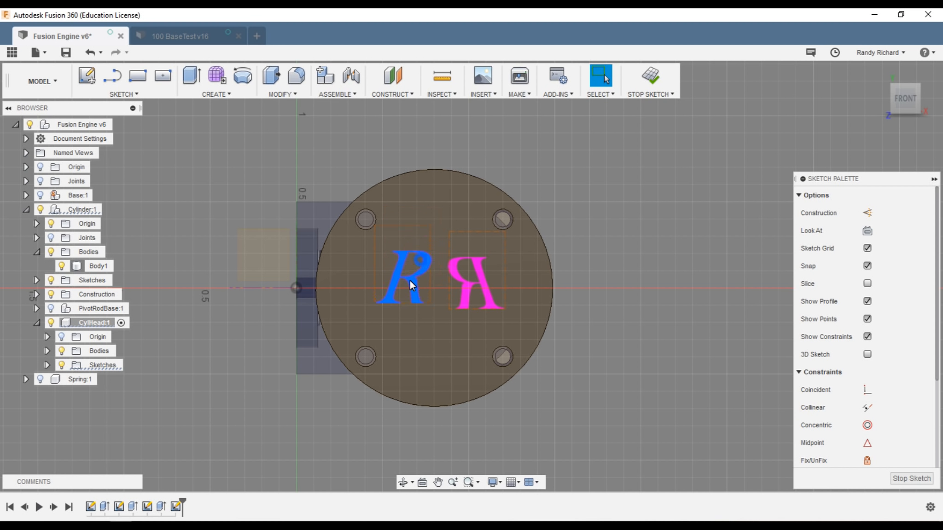
{"action": "left_click_drag", "start_coordinate": [409, 278], "coordinate": [411, 284]}
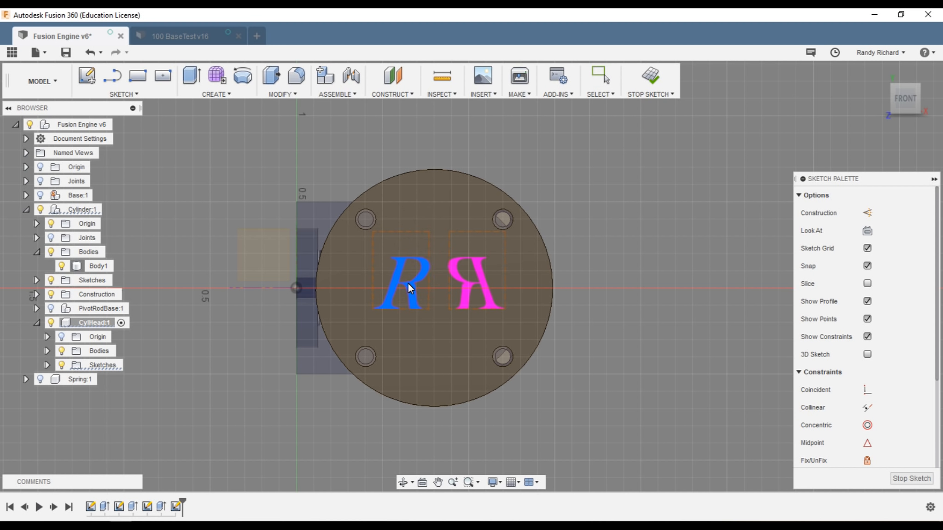
{"action": "left_click_drag", "start_coordinate": [480, 282], "coordinate": [478, 282]}
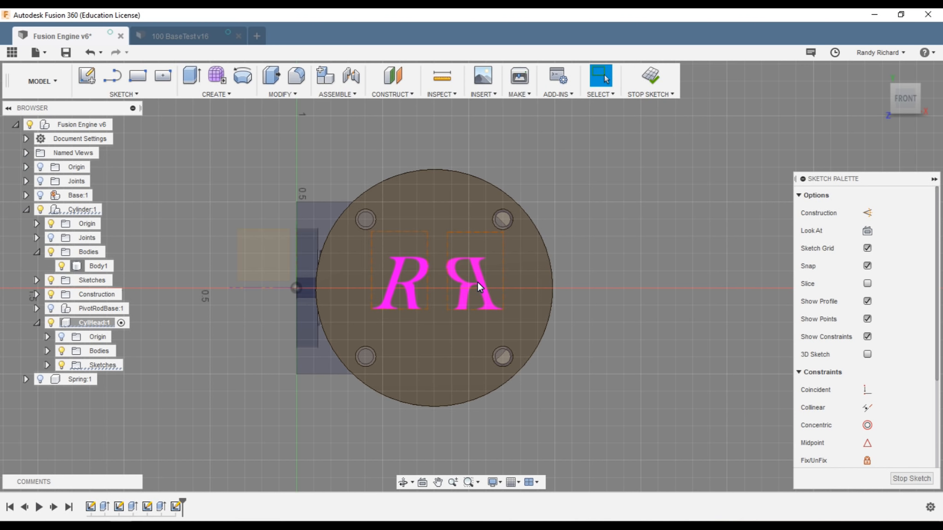
{"action": "left_click", "coordinate": [415, 287]}
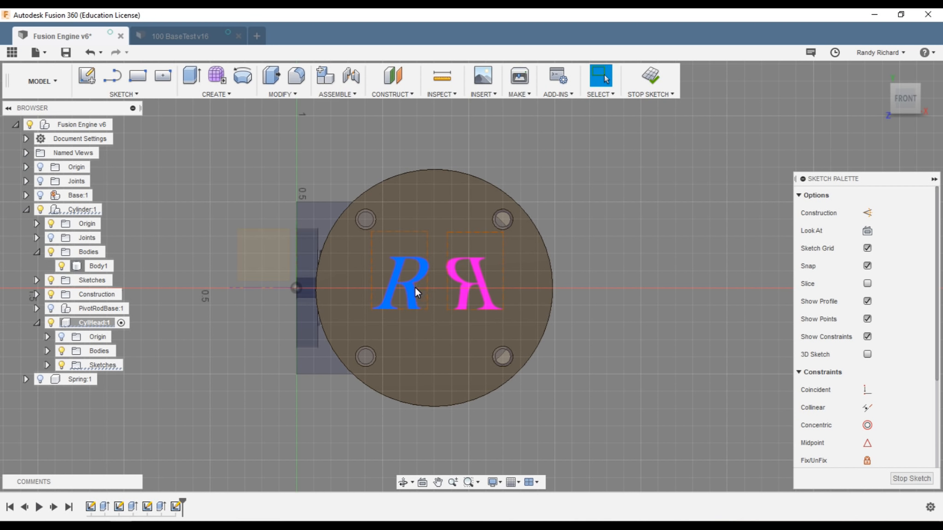
{"action": "left_click_drag", "start_coordinate": [408, 289], "coordinate": [403, 289]}
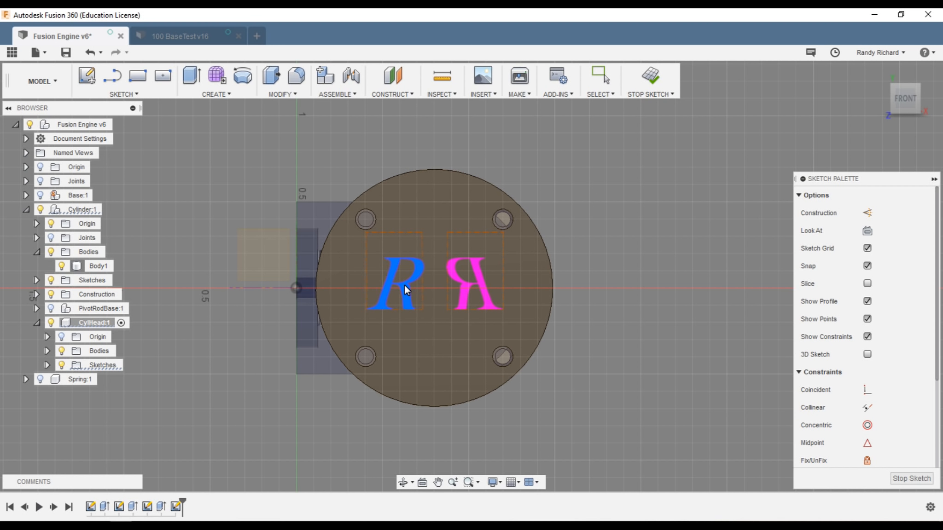
{"action": "left_click", "coordinate": [471, 282]}
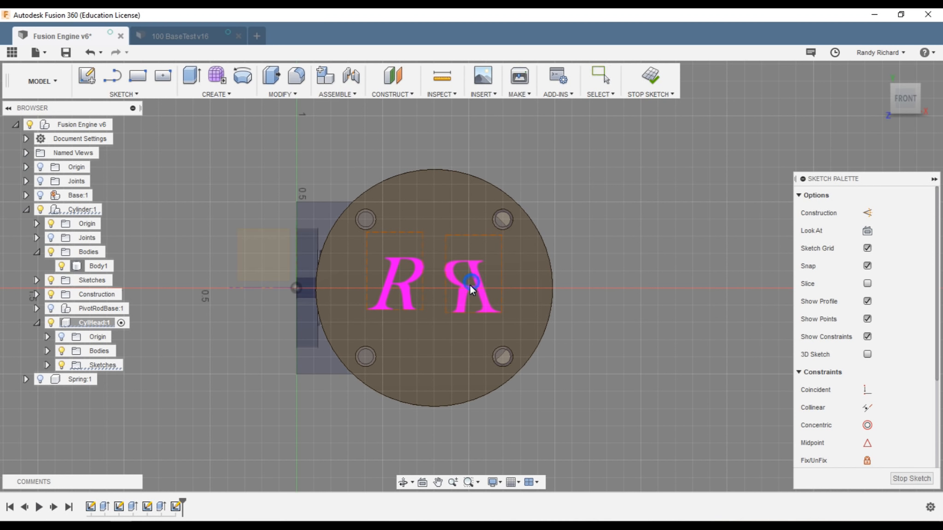
{"action": "left_click_drag", "start_coordinate": [471, 281], "coordinate": [474, 281]}
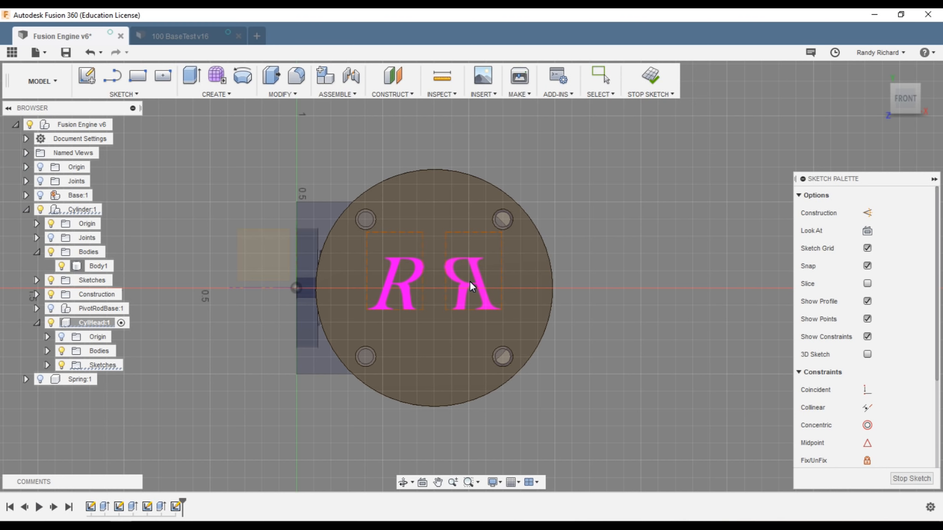
Step: Finish the lettering sketch
{"action": "key", "text": "Escape"}
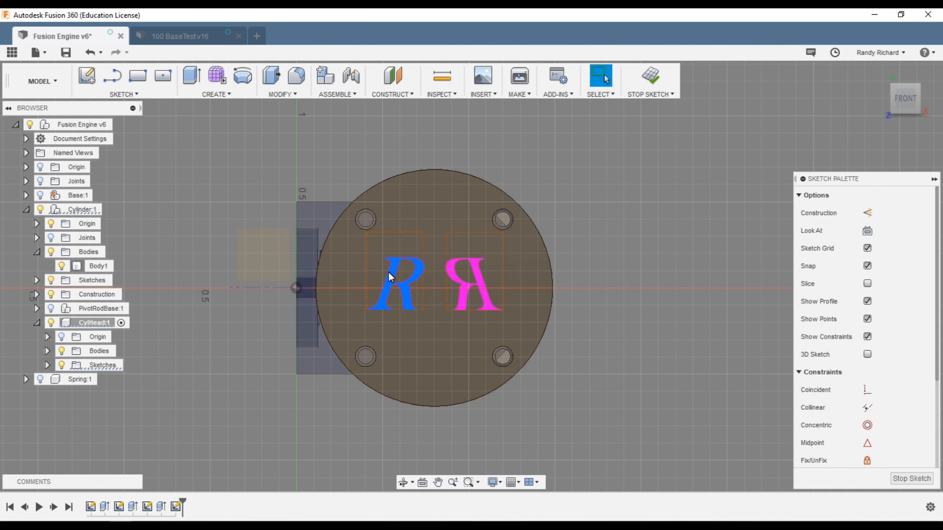
{"action": "scroll", "coordinate": [391, 274], "scroll_direction": "up", "scroll_amount": 3}
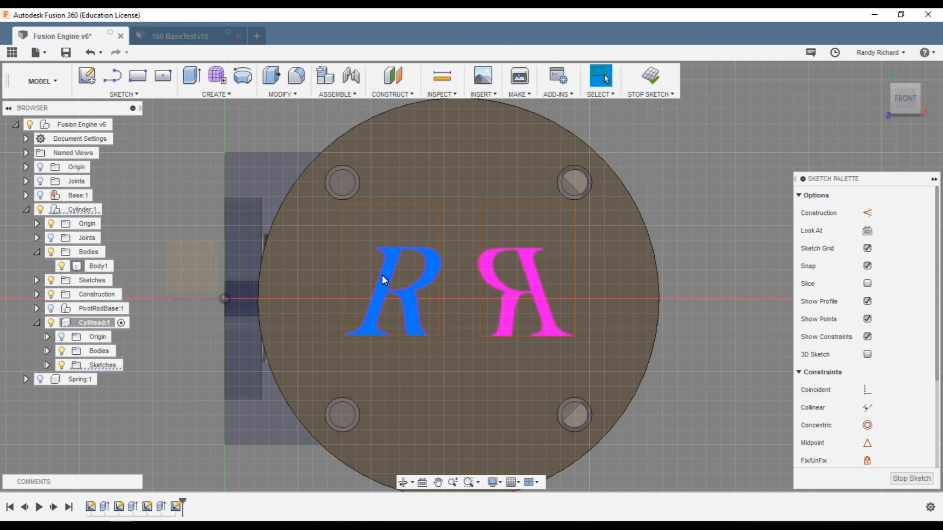
{"action": "left_click", "coordinate": [380, 275]}
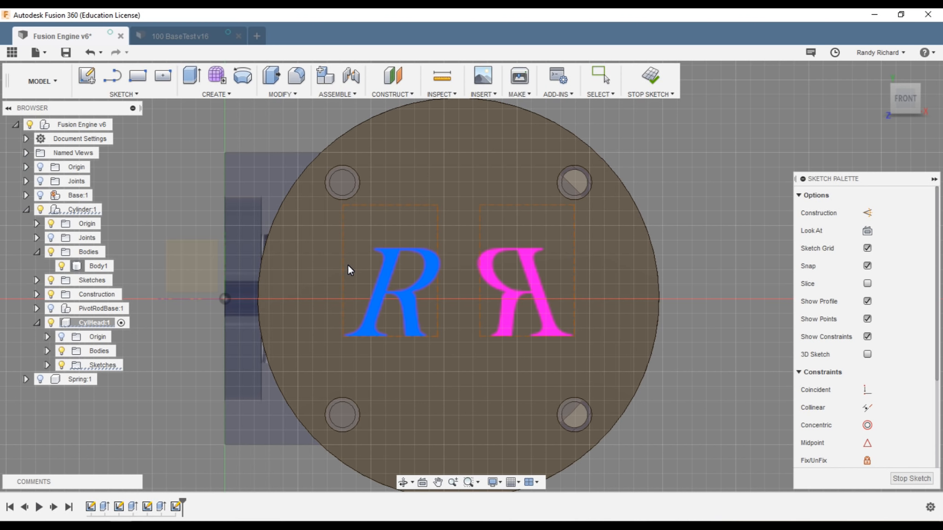
{"action": "left_click", "coordinate": [685, 227]}
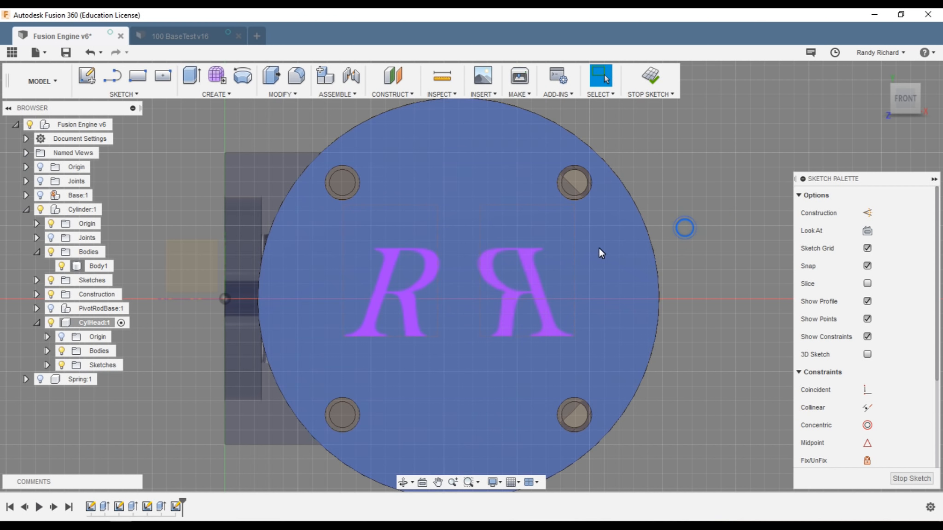
{"action": "scroll", "coordinate": [599, 248], "scroll_direction": "down", "scroll_amount": 3}
{"action": "left_click", "coordinate": [648, 83]}
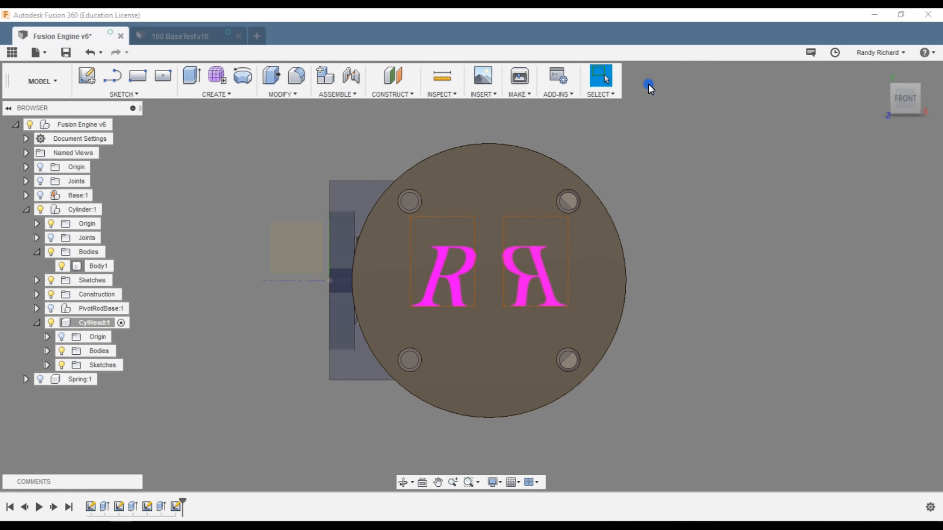
{"action": "left_click_drag", "start_coordinate": [909, 89], "coordinate": [839, 93]}
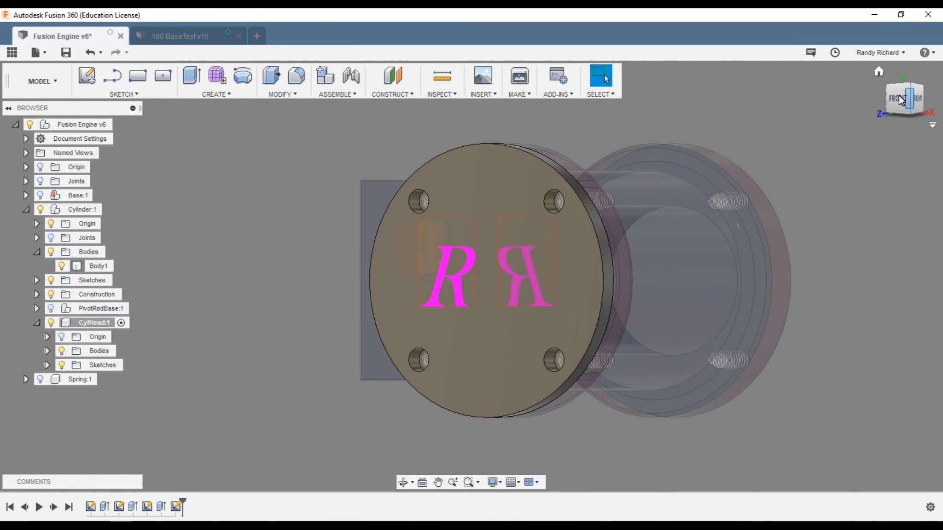
{"action": "left_click", "coordinate": [191, 75]}
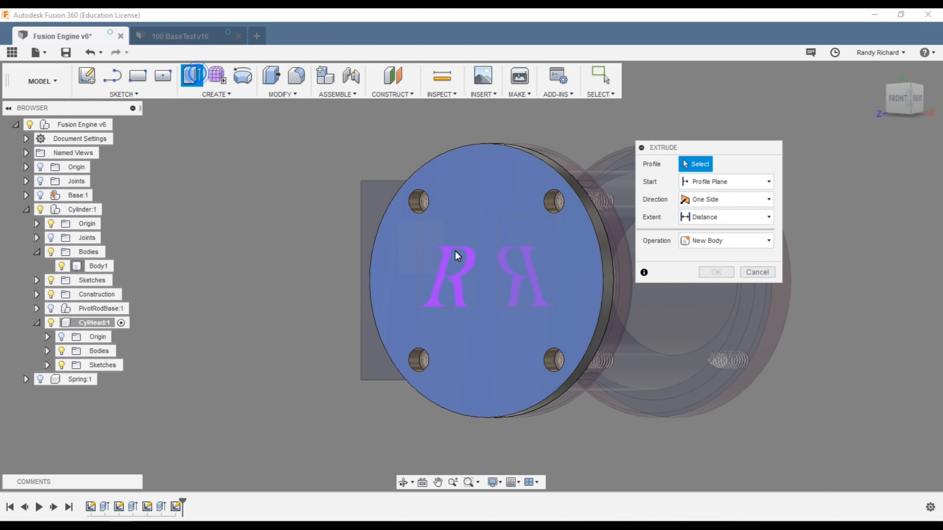
Step: Extrude both R profiles 0.05 in, joined to the cylinder-head face
{"action": "left_click", "coordinate": [452, 281]}
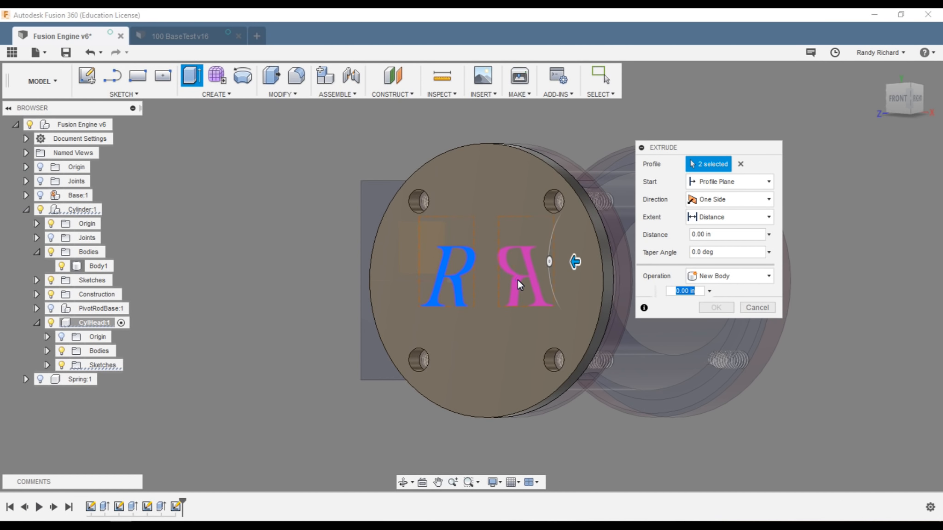
{"action": "left_click", "coordinate": [517, 287]}
{"action": "scroll", "coordinate": [451, 267], "scroll_direction": "down", "scroll_amount": 2}
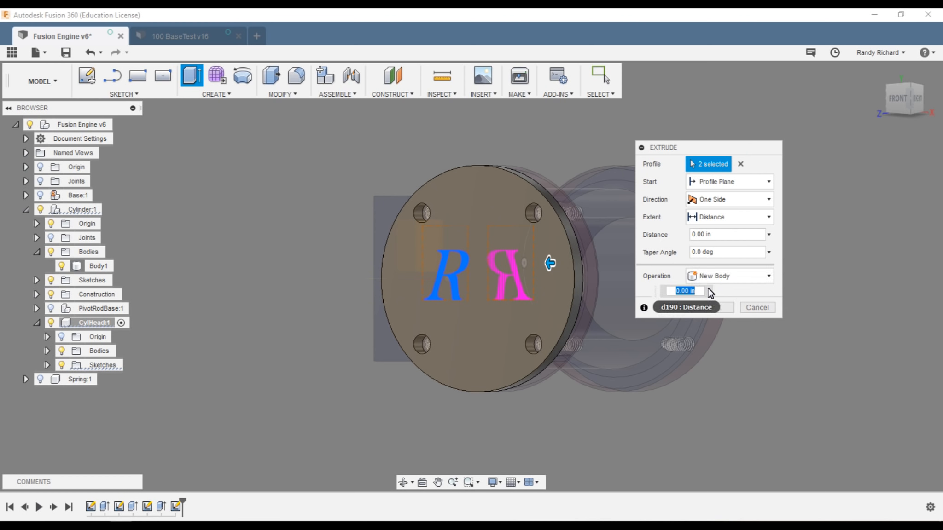
{"action": "type", "text": ".5"}
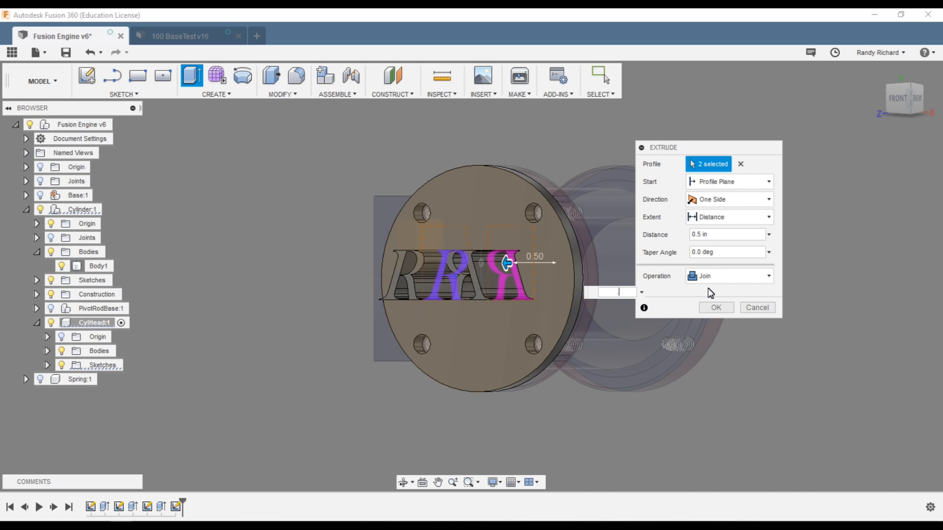
{"action": "type", "text": "2"}
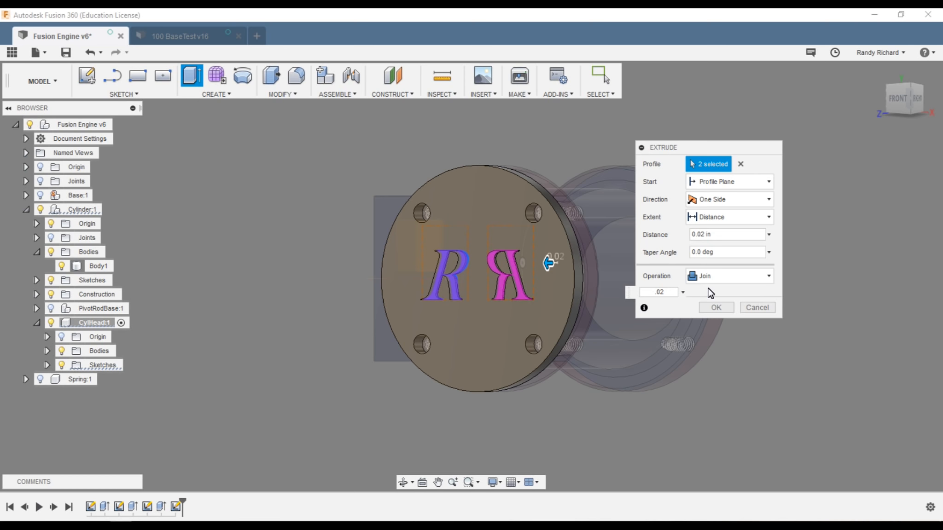
{"action": "type", "text": "5"}
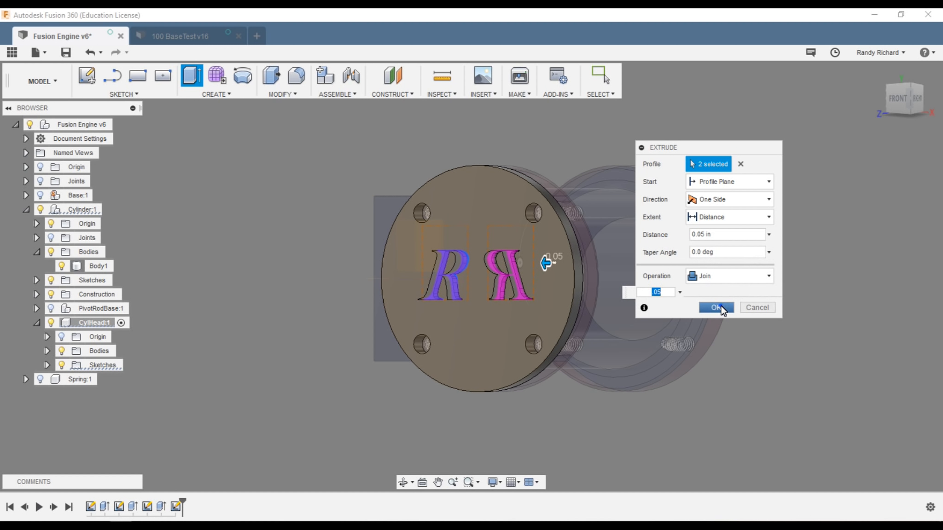
{"action": "left_click", "coordinate": [715, 308]}
{"action": "mouse_move", "coordinate": [892, 97]}
{"action": "left_mouse_down"}
{"action": "mouse_move", "coordinate": [875, 112]}
{"action": "mouse_move", "coordinate": [905, 102]}
{"action": "mouse_move", "coordinate": [919, 111]}
{"action": "mouse_move", "coordinate": [14, 131]}
{"action": "mouse_move", "coordinate": [31, 91]}
{"action": "mouse_move", "coordinate": [14, 99]}
{"action": "mouse_move", "coordinate": [938, 94]}
{"action": "mouse_move", "coordinate": [918, 108]}
{"action": "mouse_move", "coordinate": [857, 113]}
{"action": "left_mouse_up"}
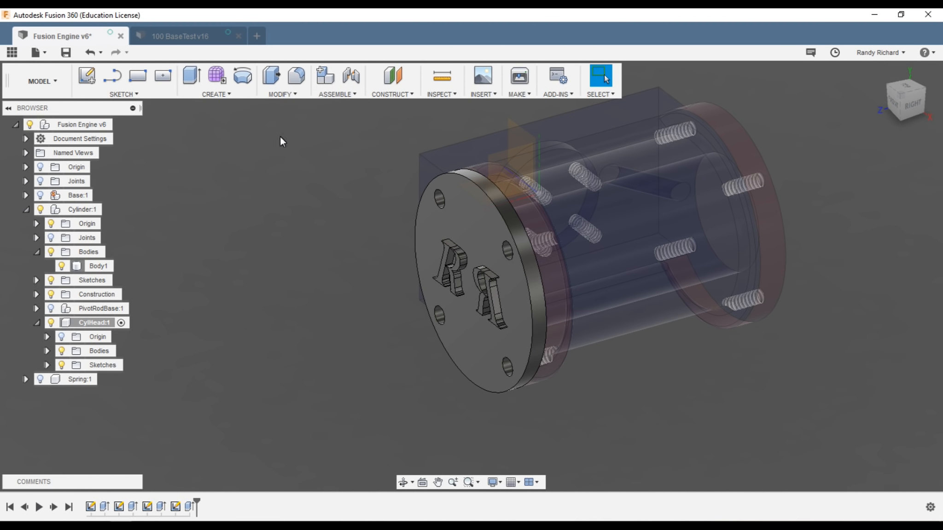
Step: Chamfer the cylinder head's outer front edge by 0.020 in
{"action": "left_click", "coordinate": [274, 94]}
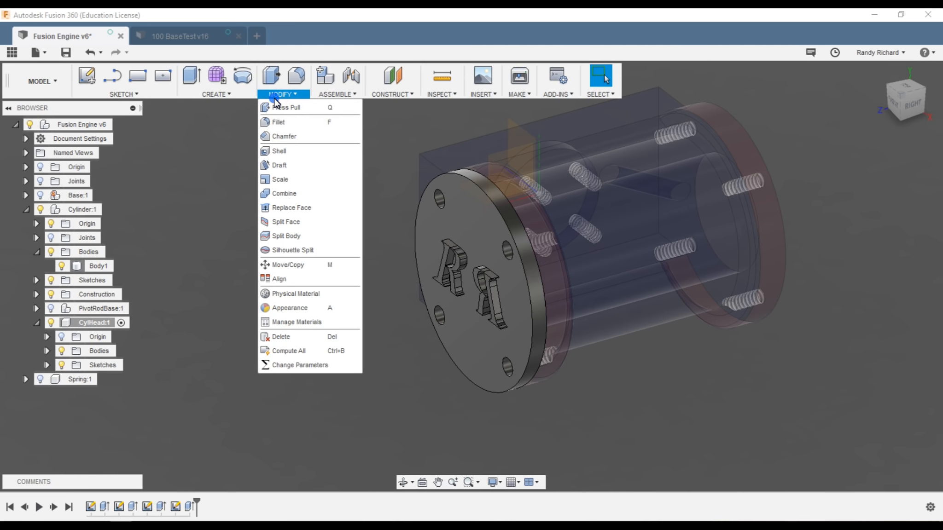
{"action": "left_click", "coordinate": [288, 138]}
{"action": "left_click", "coordinate": [457, 178]}
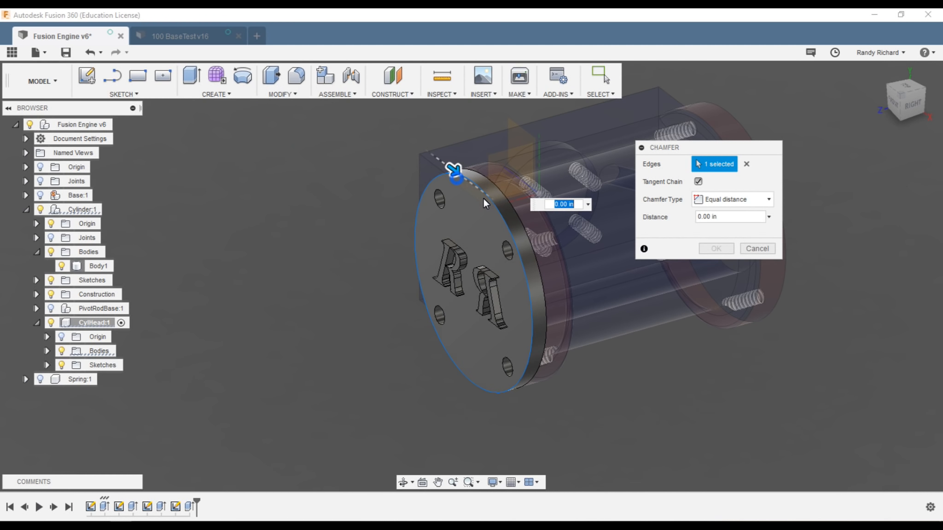
{"action": "left_click", "coordinate": [562, 204]}
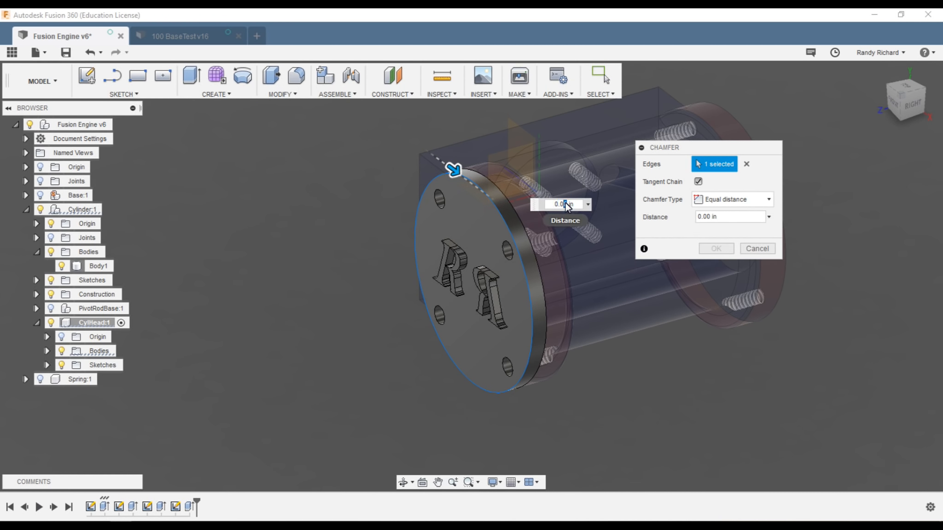
{"action": "type", "text": "3"}
{"action": "type", "text": "2"}
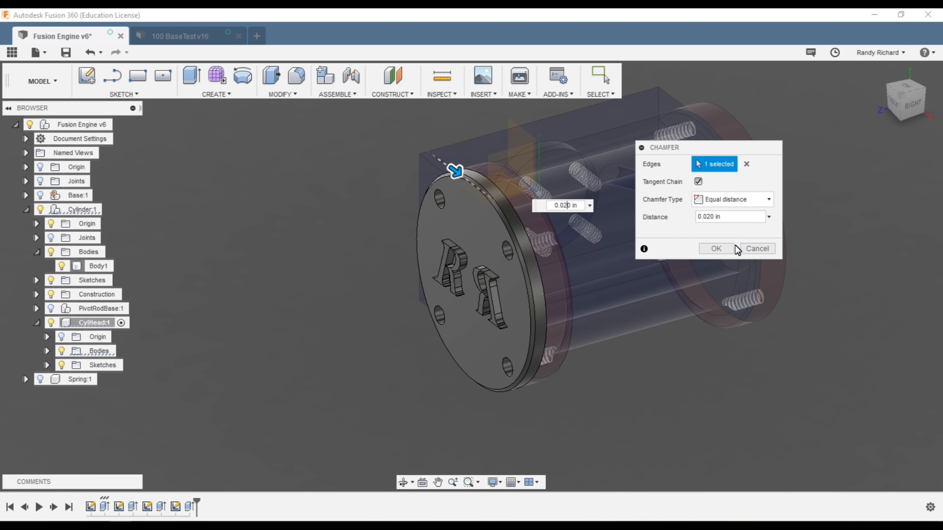
{"action": "left_click", "coordinate": [725, 249]}
{"action": "scroll", "coordinate": [334, 272], "scroll_direction": "down", "scroll_amount": 3}
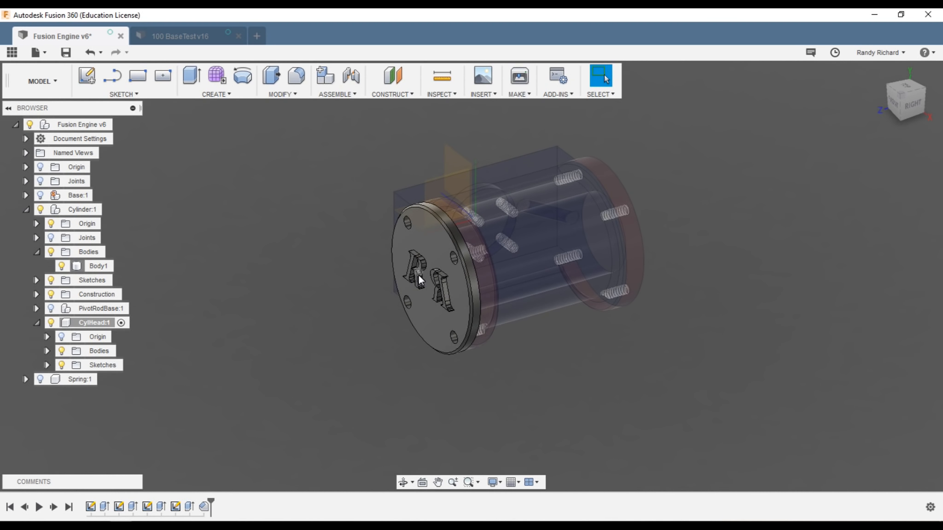
{"action": "scroll", "coordinate": [430, 278], "scroll_direction": "up", "scroll_amount": 3}
{"action": "scroll", "coordinate": [408, 400], "scroll_direction": "down", "scroll_amount": 3}
{"action": "left_click_drag", "start_coordinate": [900, 114], "coordinate": [927, 96]}
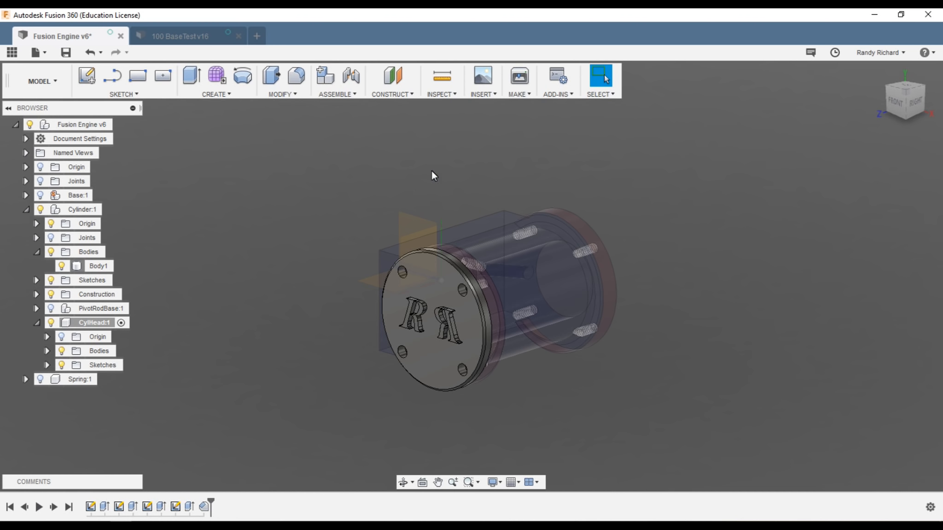
{"action": "left_click", "coordinate": [497, 94]}
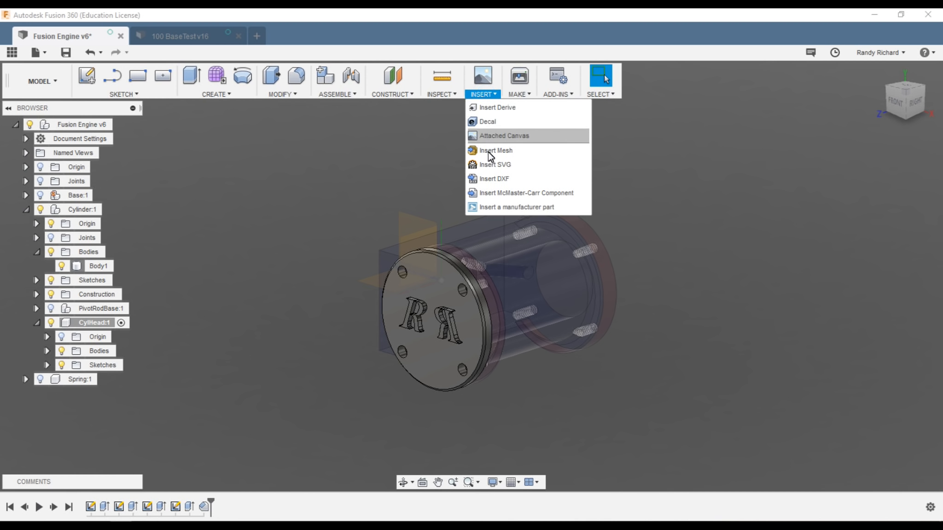
Step: In the McMaster-Carr catalogue, filter socket head screws to 4-40 thread and 1/4" length, alloy steel
{"action": "left_click", "coordinate": [492, 193]}
{"action": "left_click", "coordinate": [386, 257]}
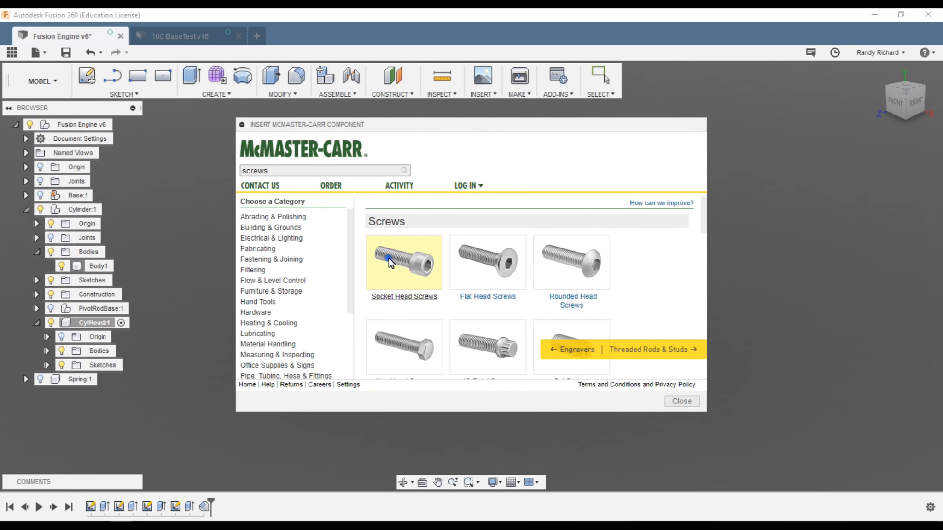
{"action": "left_click", "coordinate": [401, 262]}
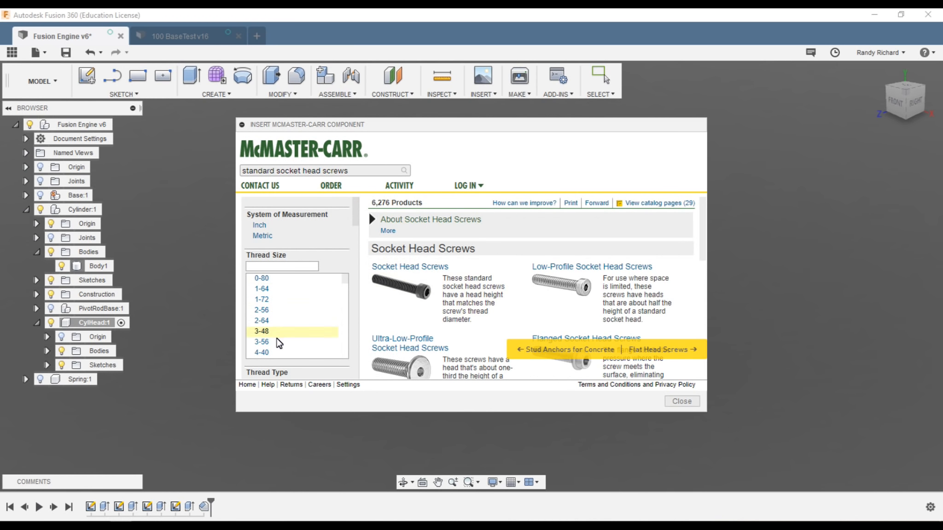
{"action": "left_click", "coordinate": [268, 350]}
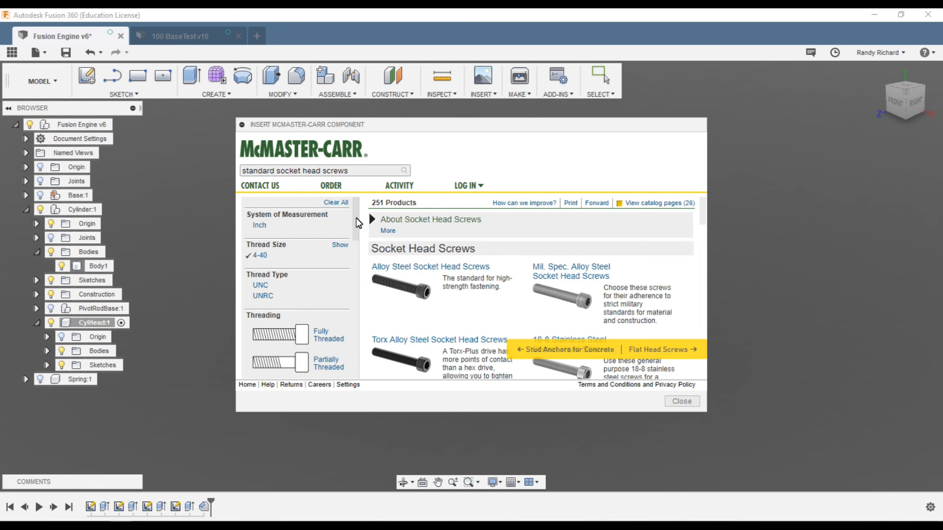
{"action": "left_click_drag", "start_coordinate": [357, 222], "coordinate": [358, 328]}
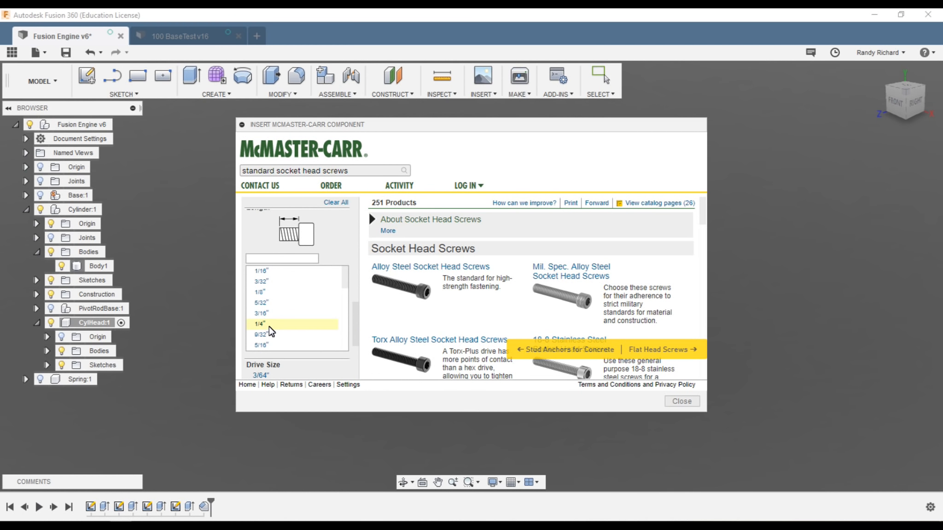
{"action": "left_click", "coordinate": [267, 325]}
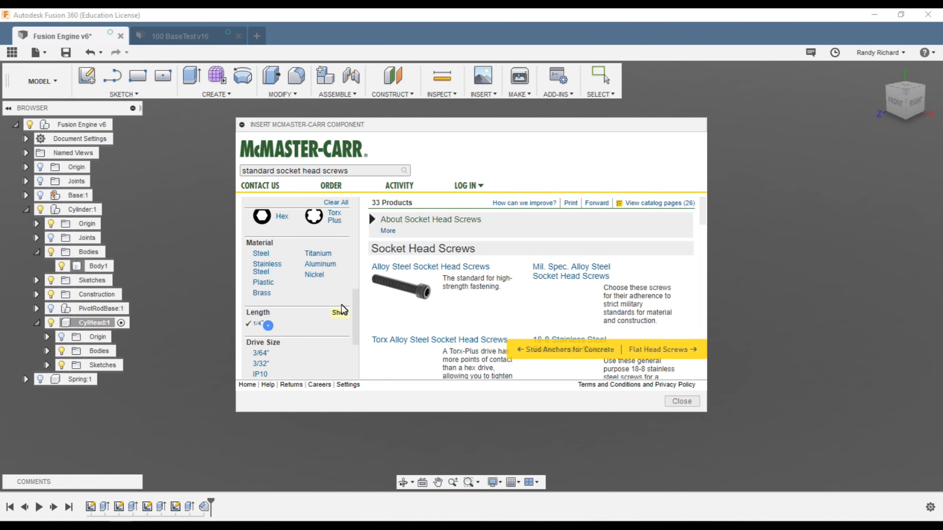
{"action": "left_click", "coordinate": [458, 278]}
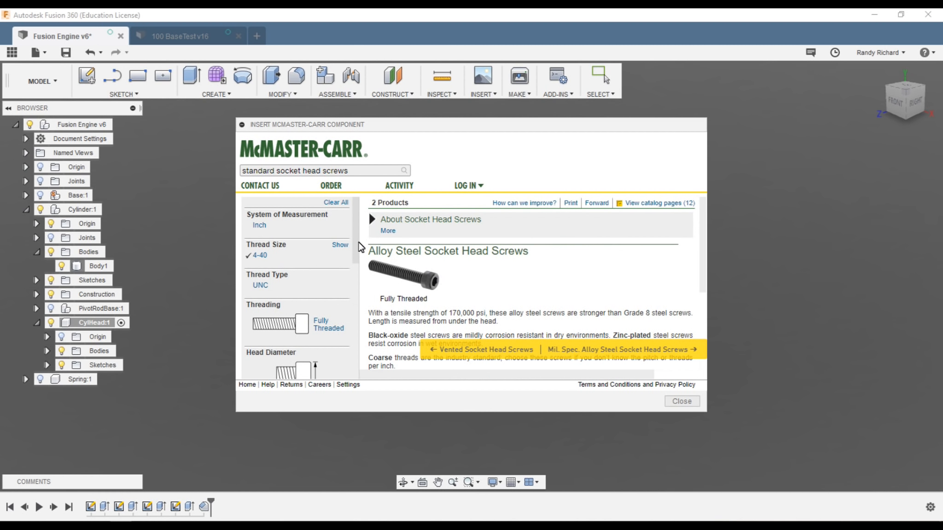
Step: Open the black-oxide 4-40 × 1/4" screw (91251A106) and insert its 3-D model into CylHead
{"action": "left_click_drag", "start_coordinate": [355, 239], "coordinate": [358, 272]}
{"action": "scroll", "coordinate": [358, 273], "scroll_direction": "down", "scroll_amount": 2}
{"action": "scroll", "coordinate": [565, 275], "scroll_direction": "down", "scroll_amount": 3}
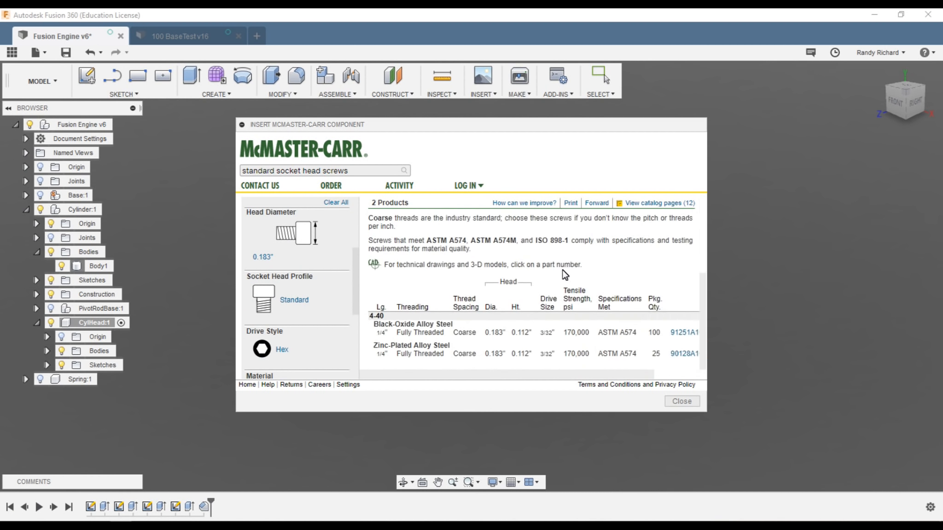
{"action": "left_click", "coordinate": [621, 332]}
{"action": "left_click", "coordinate": [506, 294]}
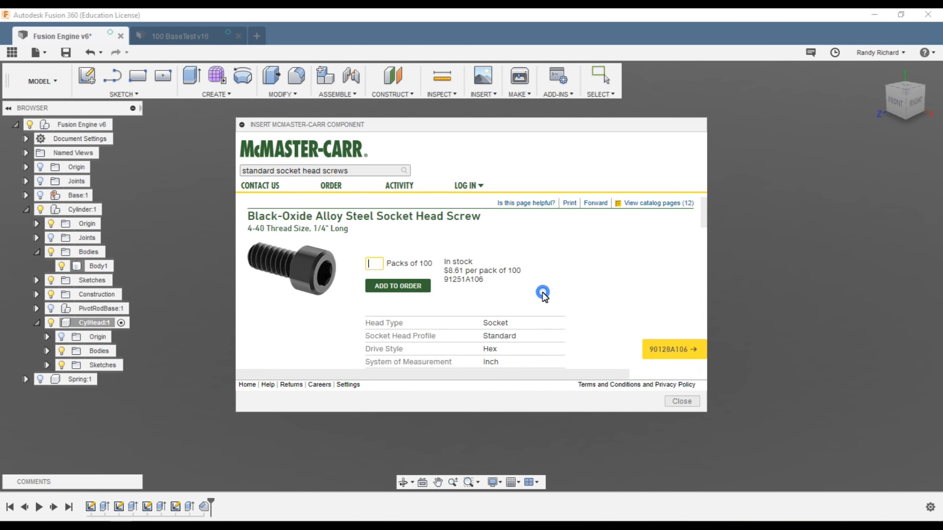
{"action": "scroll", "coordinate": [492, 276], "scroll_direction": "down", "scroll_amount": 5}
{"action": "left_click", "coordinate": [442, 303]}
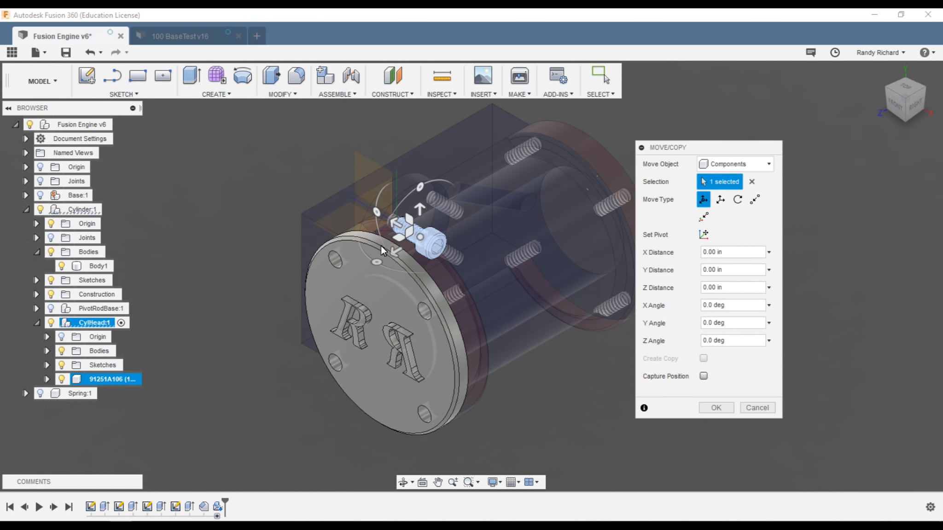
Step: Rotate the screw about 85°, offset it 1.20 in, then snap its head edge to the upper-left hole edge
{"action": "left_click_drag", "start_coordinate": [377, 261], "coordinate": [368, 213]}
{"action": "left_click_drag", "start_coordinate": [448, 227], "coordinate": [310, 300]}
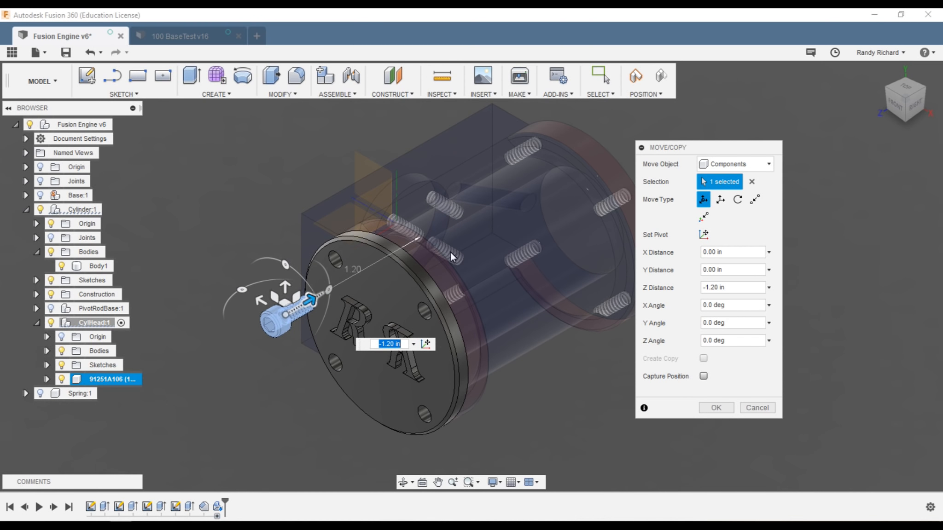
{"action": "left_click", "coordinate": [753, 200]}
{"action": "left_click_drag", "start_coordinate": [894, 106], "coordinate": [651, 108]}
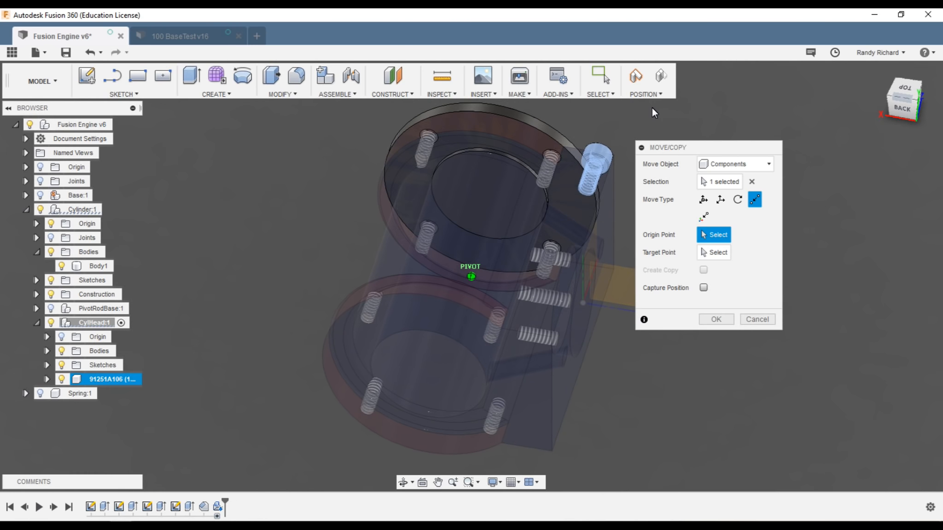
{"action": "scroll", "coordinate": [603, 147], "scroll_direction": "up", "scroll_amount": 5}
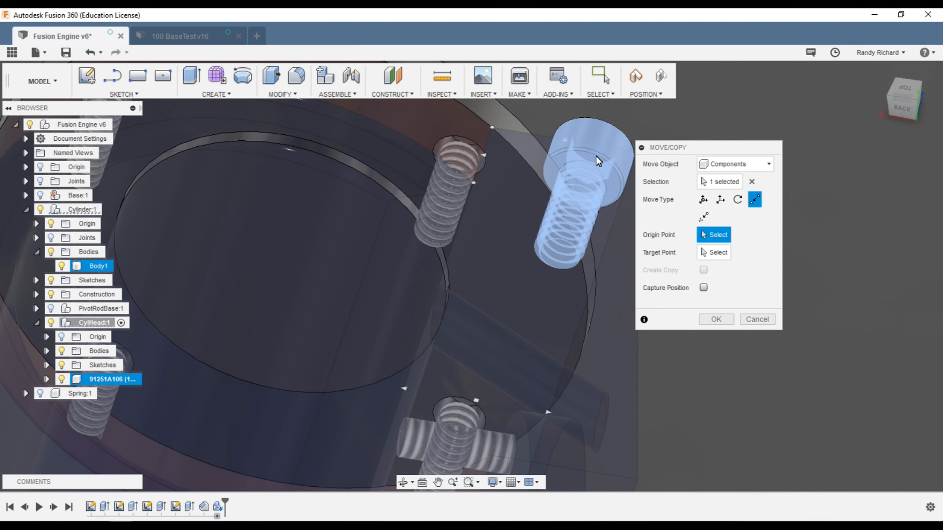
{"action": "left_click", "coordinate": [912, 99]}
{"action": "left_click_drag", "start_coordinate": [78, 93], "coordinate": [107, 101]}
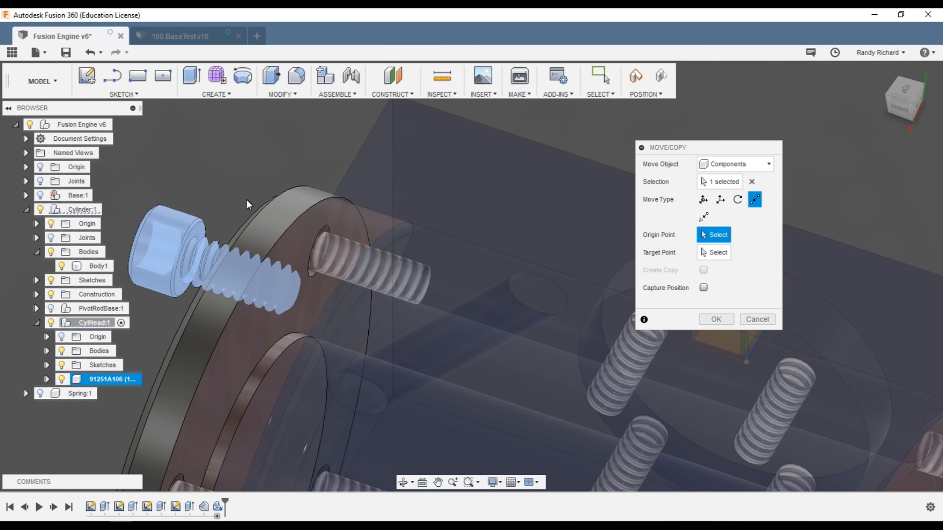
{"action": "left_click", "coordinate": [200, 227]}
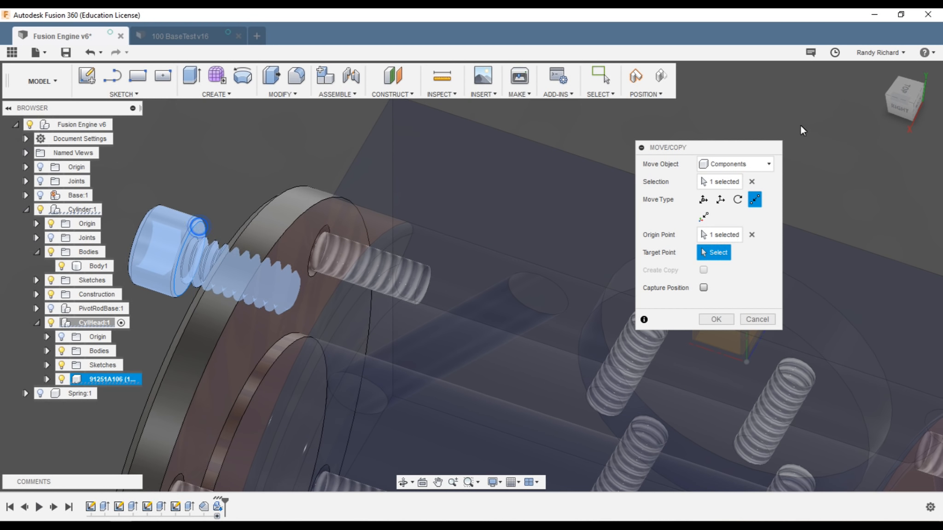
{"action": "left_click_drag", "start_coordinate": [933, 105], "coordinate": [74, 93]}
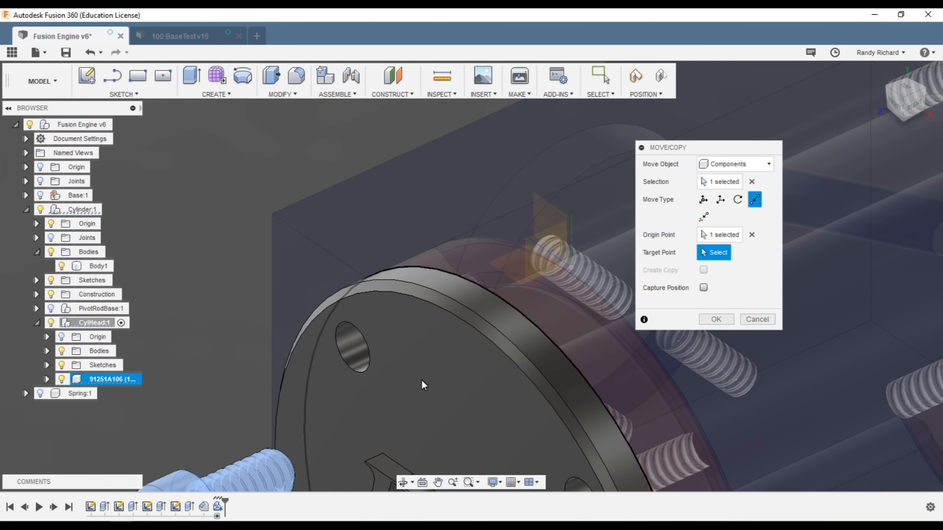
{"action": "left_click", "coordinate": [371, 367]}
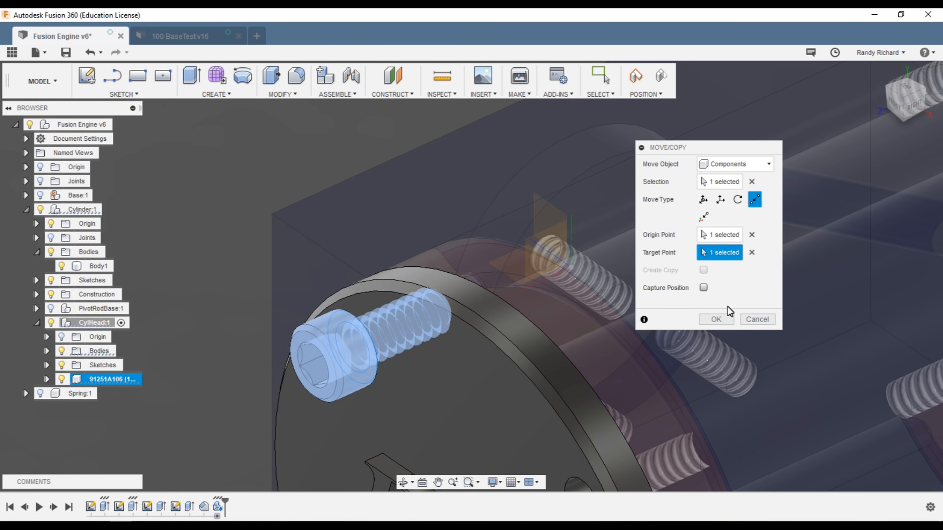
{"action": "left_click", "coordinate": [716, 319]}
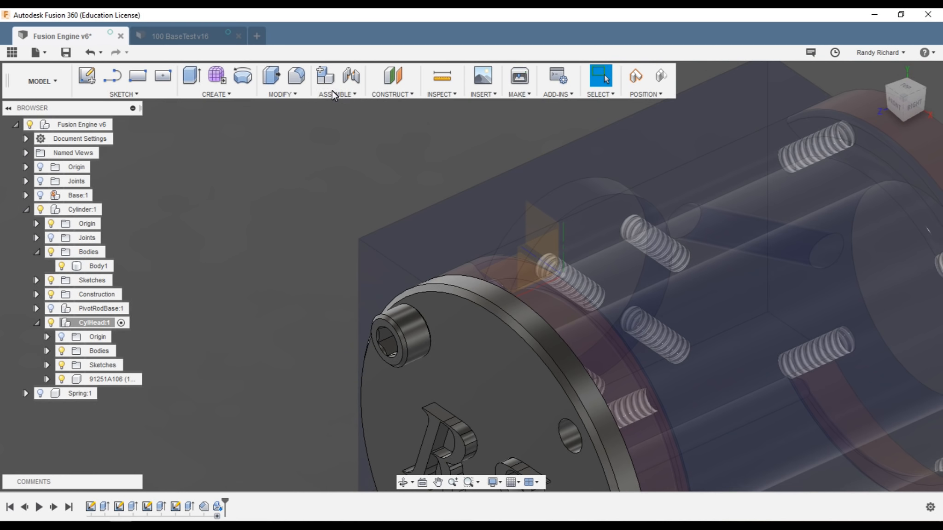
Step: Lock the screw to CylHead with a rigid as-built joint, then select and deselect the screw in the browser
{"action": "left_click", "coordinate": [343, 93]}
{"action": "left_click", "coordinate": [338, 134]}
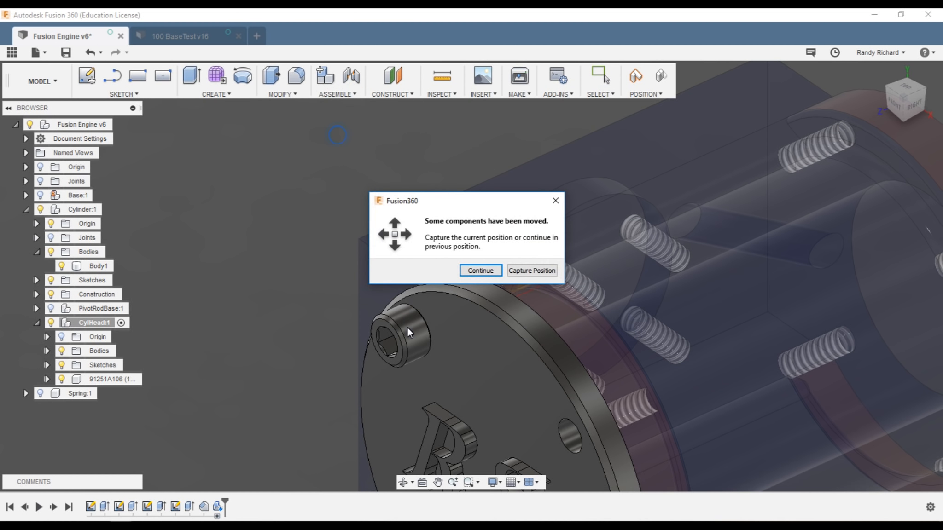
{"action": "left_click", "coordinate": [540, 273]}
{"action": "left_click", "coordinate": [410, 320]}
{"action": "left_click", "coordinate": [476, 329]}
{"action": "scroll", "coordinate": [519, 365], "scroll_direction": "down", "scroll_amount": 3}
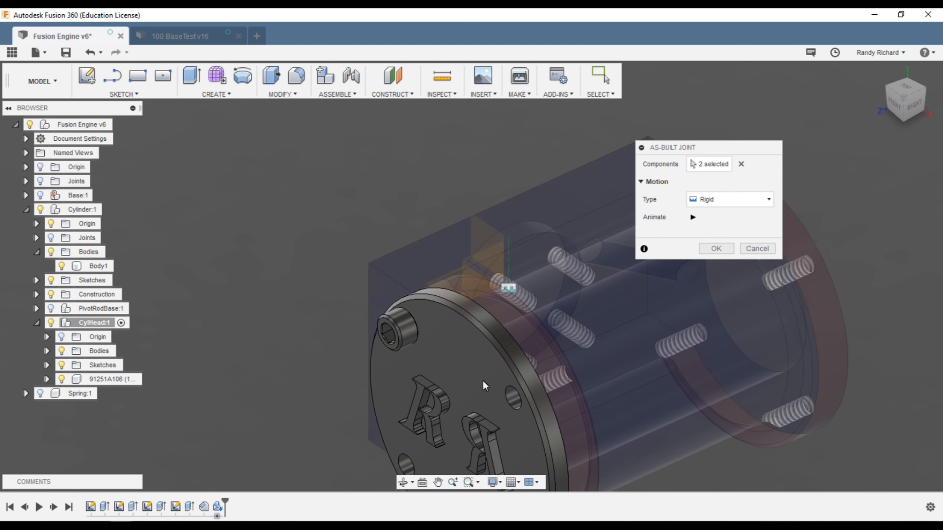
{"action": "left_click", "coordinate": [713, 248]}
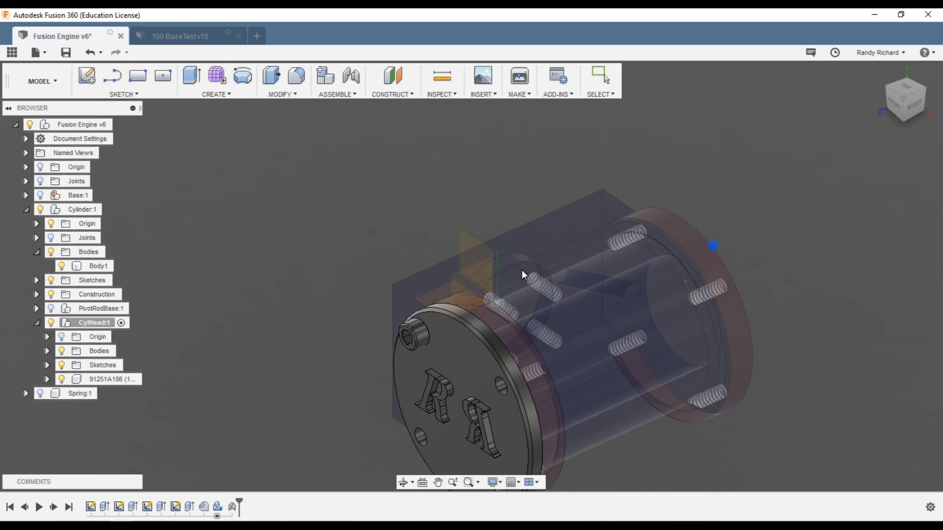
{"action": "scroll", "coordinate": [542, 313], "scroll_direction": "down", "scroll_amount": 3}
{"action": "scroll", "coordinate": [515, 450], "scroll_direction": "up", "scroll_amount": 3}
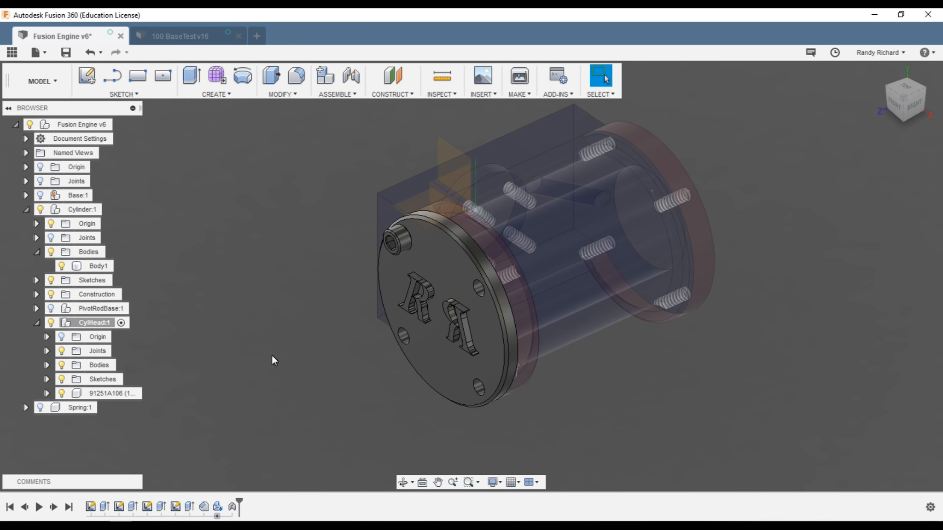
{"action": "left_click", "coordinate": [103, 393]}
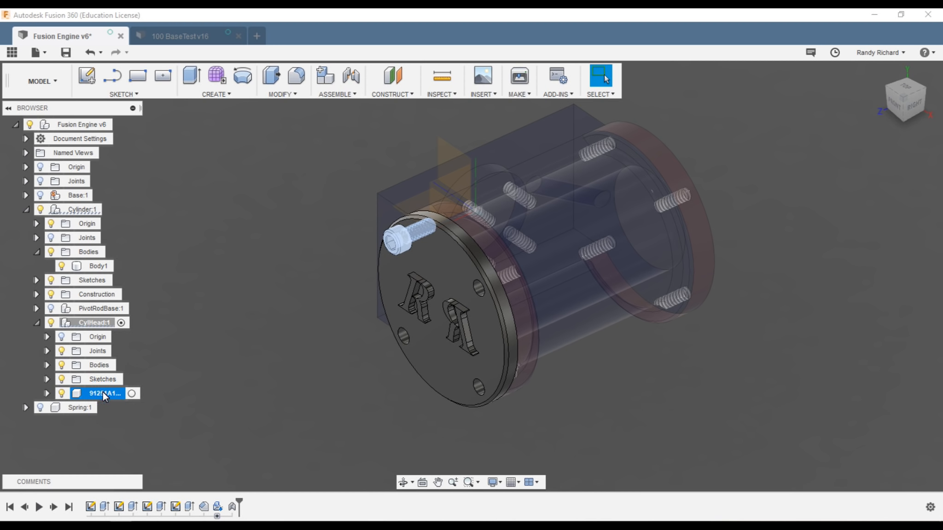
{"action": "left_click", "coordinate": [145, 420]}
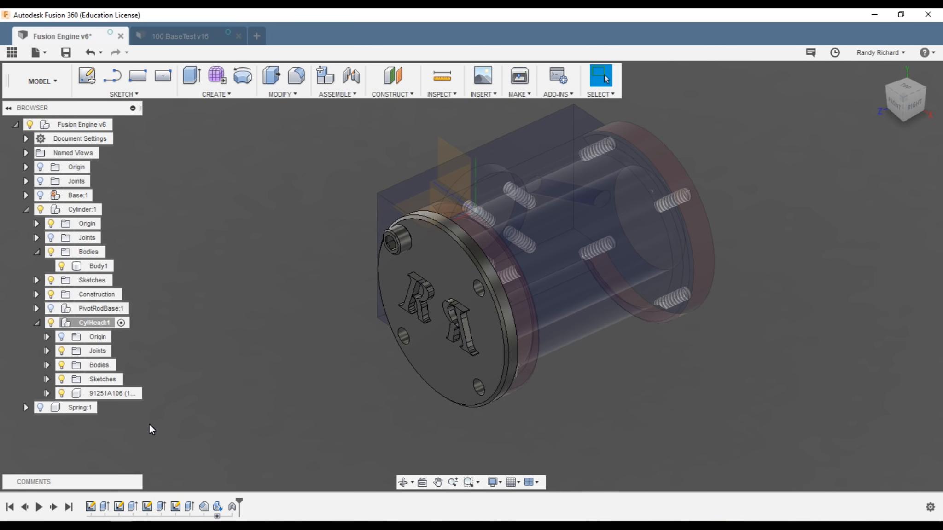
Step: Paste three more copies of the socket head screw into the assembly
{"action": "key", "text": "ctrl+v"}
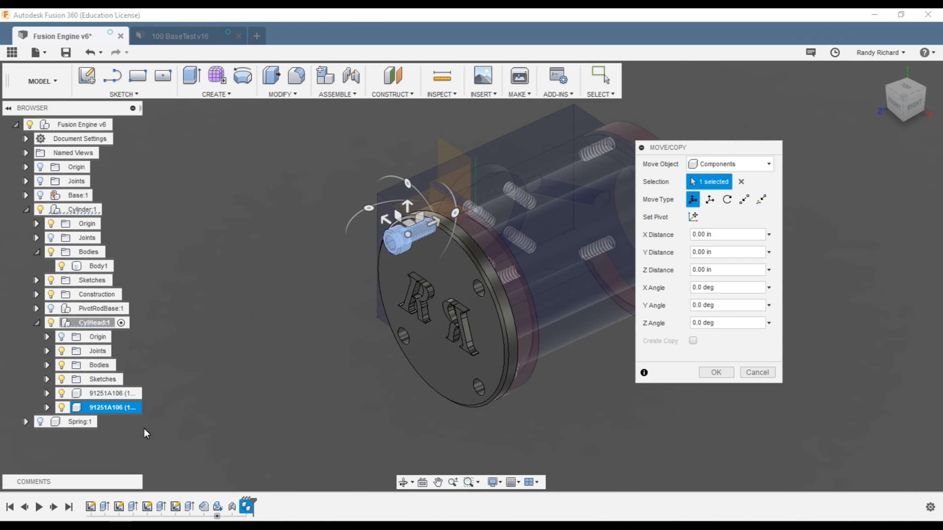
{"action": "left_click", "coordinate": [143, 434]}
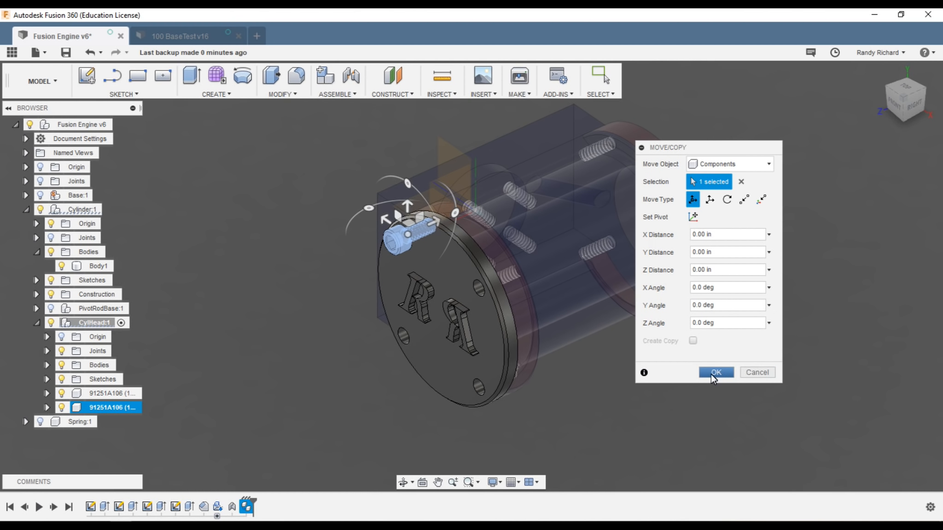
{"action": "left_click", "coordinate": [768, 367]}
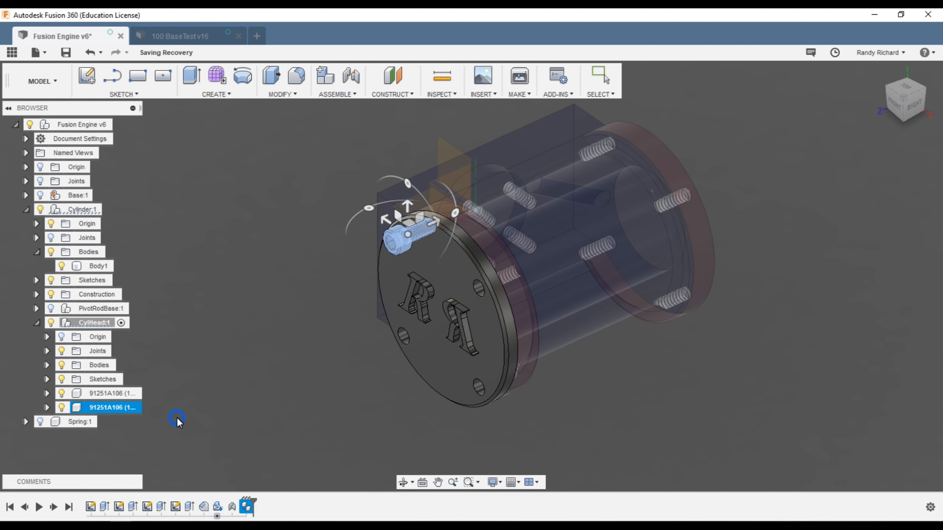
{"action": "left_click", "coordinate": [132, 432]}
{"action": "key", "text": "Escape"}
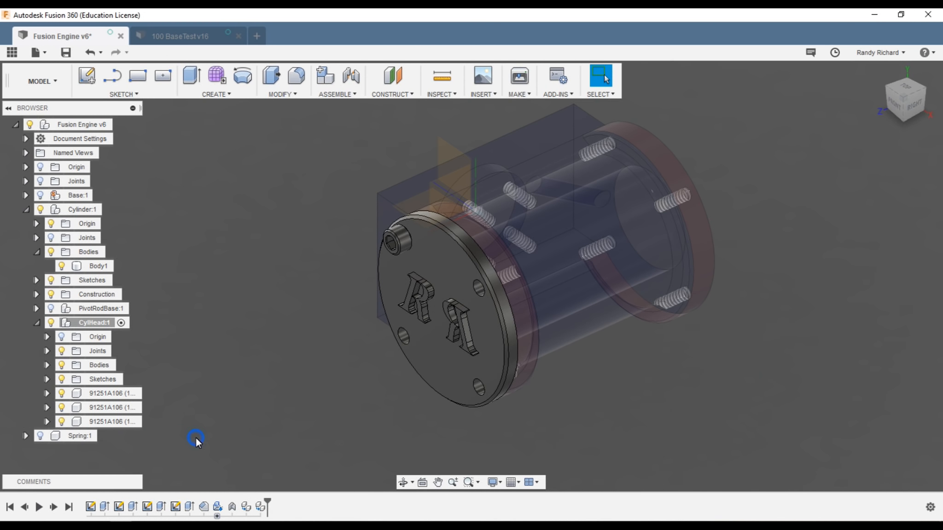
{"action": "key", "text": "ctrl+v"}
{"action": "key", "text": "Escape"}
Step: Move a pasted screw 1.00 in out along Z, clear of the cylinder head
{"action": "left_click", "coordinate": [277, 94]}
{"action": "left_click", "coordinate": [282, 263]}
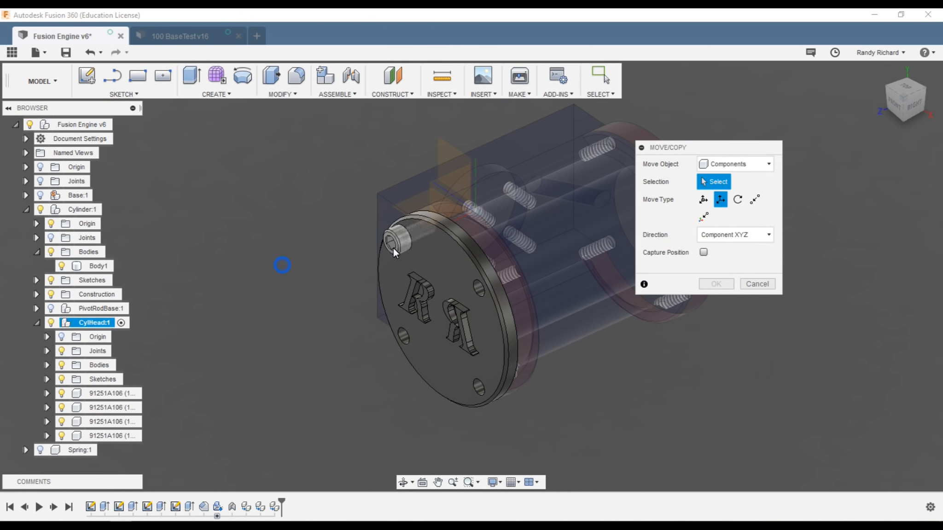
{"action": "left_click", "coordinate": [404, 238]}
{"action": "left_click_drag", "start_coordinate": [419, 218], "coordinate": [304, 264]}
{"action": "left_click", "coordinate": [715, 355]}
{"action": "middle_click_drag", "start_coordinate": [285, 138], "coordinate": [404, 142], "text": "shift"}
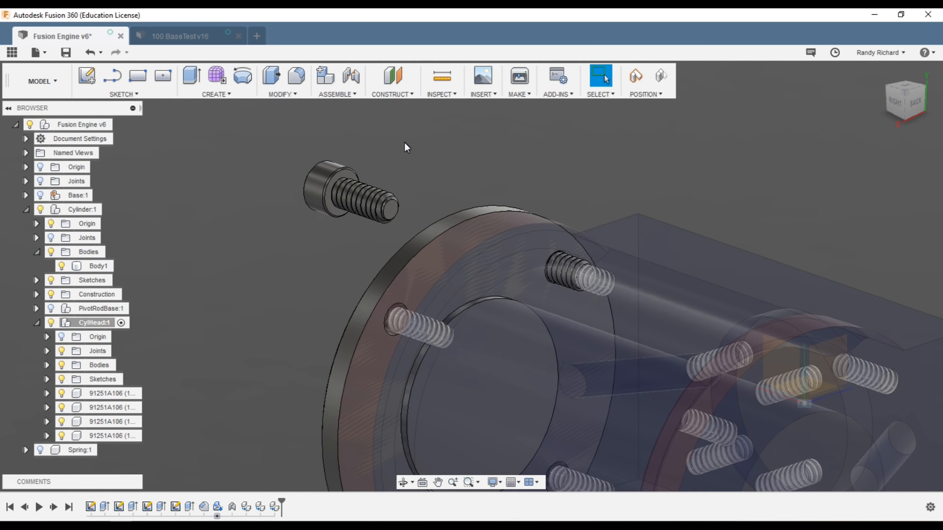
Step: Seat the loose screw in an empty CylHead hole with a point-to-point move from its origin
{"action": "left_click", "coordinate": [342, 94]}
{"action": "left_click", "coordinate": [290, 96]}
{"action": "left_click", "coordinate": [281, 263]}
{"action": "left_click", "coordinate": [346, 178]}
{"action": "scroll", "coordinate": [346, 174], "scroll_direction": "up", "scroll_amount": 5}
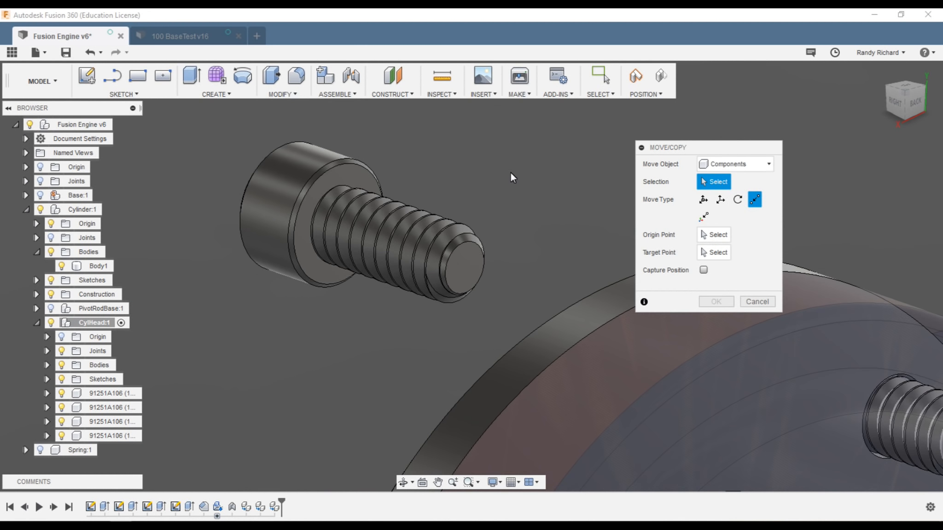
{"action": "left_click", "coordinate": [322, 180]}
{"action": "left_click", "coordinate": [713, 235]}
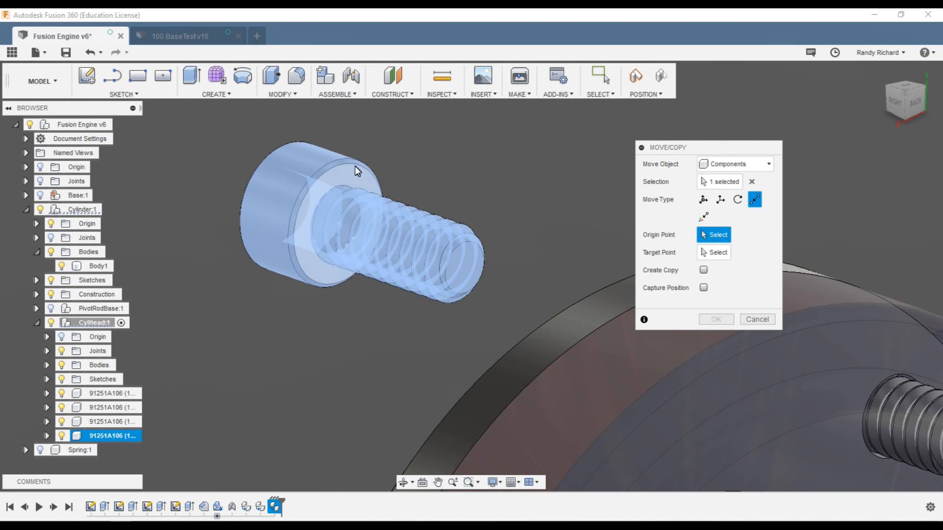
{"action": "left_click", "coordinate": [345, 175]}
{"action": "scroll", "coordinate": [358, 214], "scroll_direction": "down", "scroll_amount": 5}
{"action": "left_click", "coordinate": [889, 101]}
{"action": "left_click", "coordinate": [499, 263]}
{"action": "left_click", "coordinate": [716, 320]}
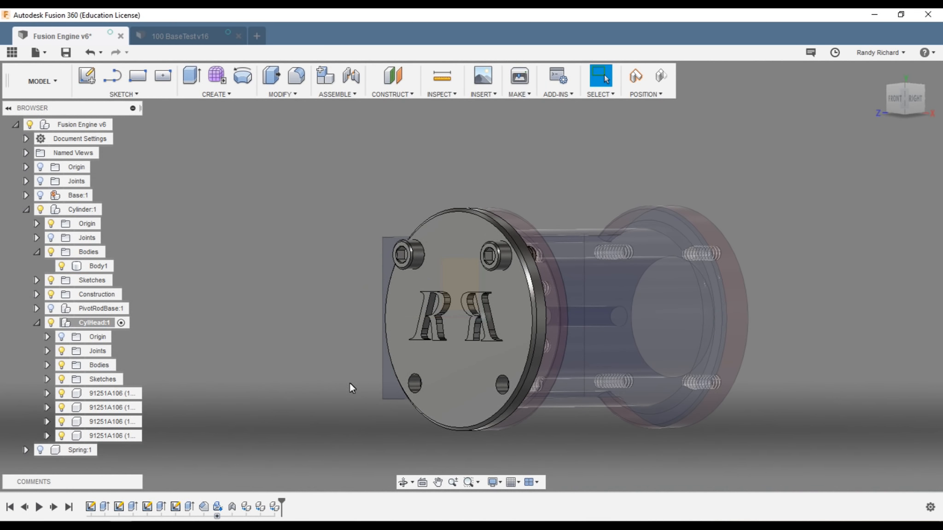
Step: Join the newly seated screw to CylHead with an as-built joint
{"action": "left_click_drag", "start_coordinate": [906, 100], "coordinate": [892, 107]}
{"action": "left_click", "coordinate": [338, 94]}
{"action": "left_click", "coordinate": [340, 135]}
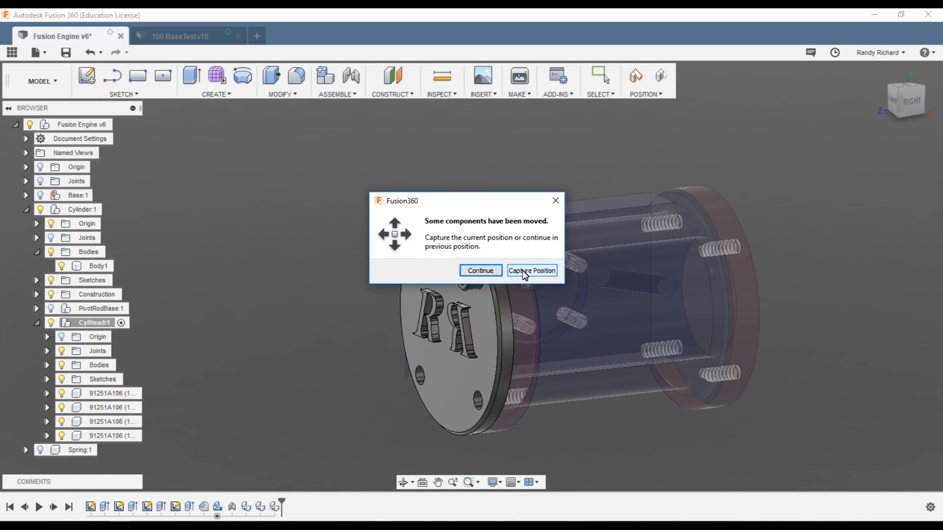
{"action": "left_click", "coordinate": [529, 271]}
{"action": "left_click", "coordinate": [731, 249]}
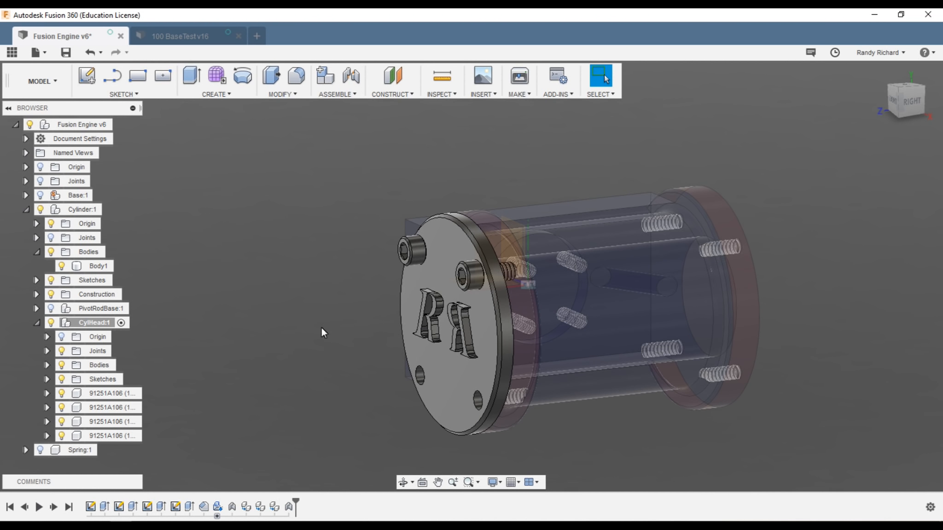
Step: Try shifting the top-left screw -0.70 in along Z, then undo the shift
{"action": "left_click", "coordinate": [298, 88]}
{"action": "left_click", "coordinate": [281, 272]}
{"action": "left_click", "coordinate": [412, 249]}
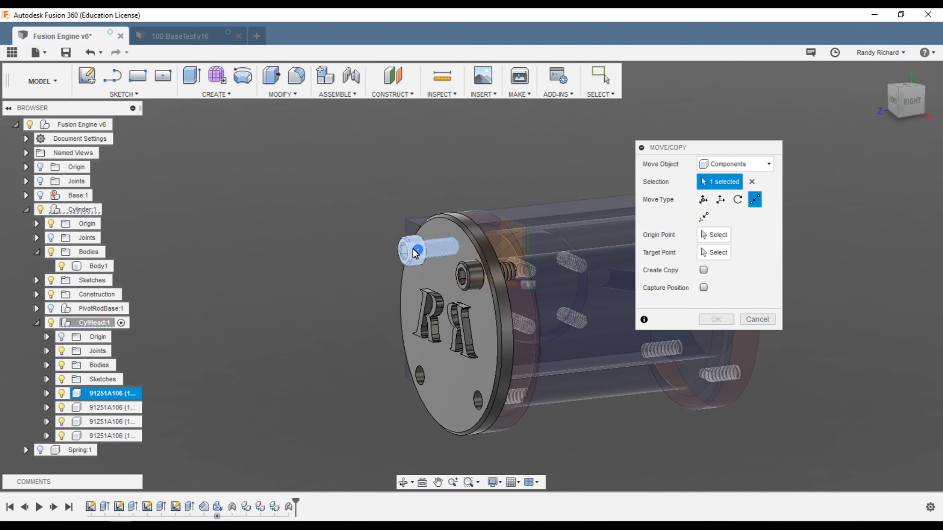
{"action": "left_click", "coordinate": [721, 201]}
{"action": "left_click_drag", "start_coordinate": [449, 246], "coordinate": [344, 255]}
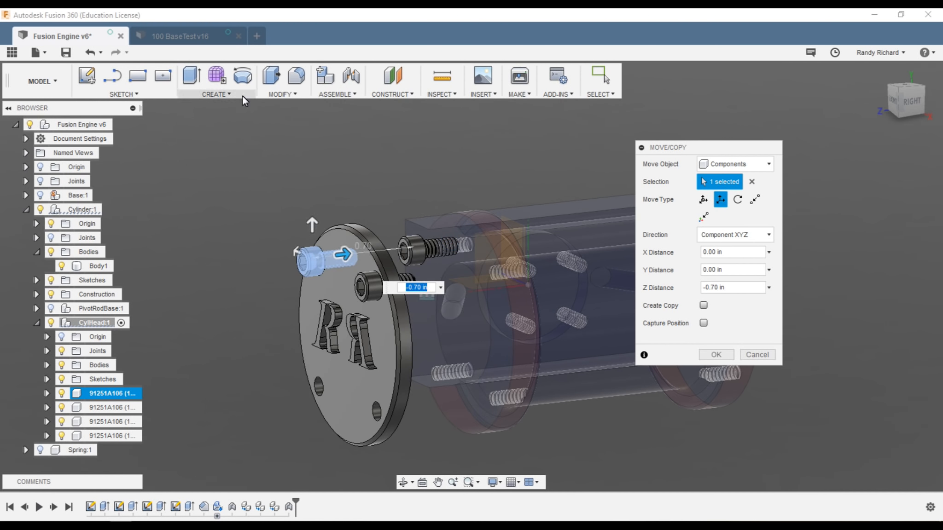
{"action": "left_click", "coordinate": [91, 53]}
Step: Pull a screw out and snap its origin point into the bottom-left hole
{"action": "left_click", "coordinate": [281, 95]}
{"action": "left_click", "coordinate": [287, 264]}
{"action": "left_click", "coordinate": [412, 251]}
{"action": "left_click_drag", "start_coordinate": [442, 248], "coordinate": [282, 265]}
{"action": "left_click", "coordinate": [754, 199]}
{"action": "left_click_drag", "start_coordinate": [909, 101], "coordinate": [752, 110]}
{"action": "scroll", "coordinate": [426, 147], "scroll_direction": "up", "scroll_amount": 5}
{"action": "left_click", "coordinate": [384, 208]}
{"action": "left_click_drag", "start_coordinate": [906, 101], "coordinate": [937, 95]}
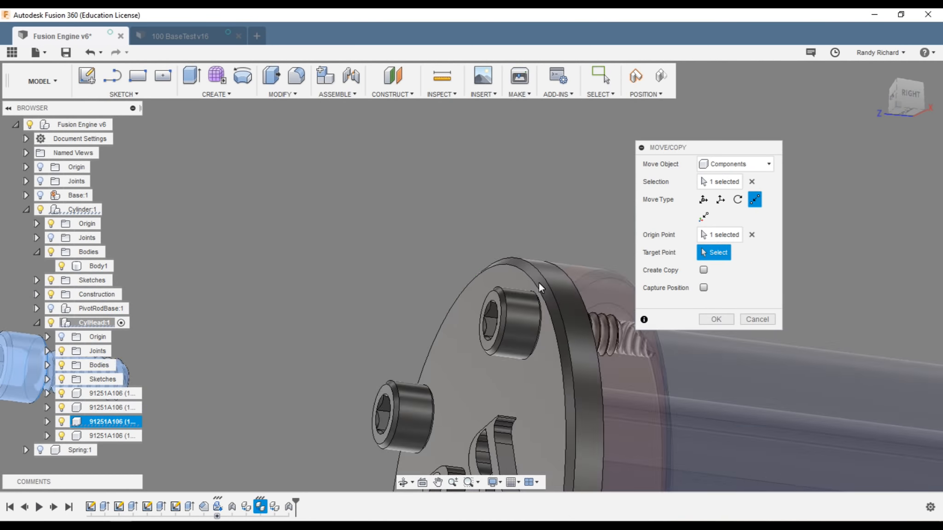
{"action": "scroll", "coordinate": [541, 288], "scroll_direction": "down", "scroll_amount": 3}
{"action": "left_click", "coordinate": [444, 441]}
{"action": "left_click", "coordinate": [716, 319]}
Step: Try moving another screw along an axis with Components as the object type, then undo
{"action": "left_click", "coordinate": [282, 95]}
{"action": "left_click", "coordinate": [288, 265]}
{"action": "left_click", "coordinate": [735, 164]}
{"action": "left_click", "coordinate": [724, 180]}
{"action": "left_click", "coordinate": [444, 298]}
{"action": "left_click", "coordinate": [720, 199]}
{"action": "scroll", "coordinate": [450, 304], "scroll_direction": "down", "scroll_amount": 2}
{"action": "left_click", "coordinate": [467, 308]}
{"action": "left_click_drag", "start_coordinate": [423, 315], "coordinate": [361, 364]}
{"action": "left_click", "coordinate": [90, 52]}
Step: Try shifting the top-left screw along X, then undo that move
{"action": "left_click_drag", "start_coordinate": [898, 86], "coordinate": [920, 132]}
{"action": "scroll", "coordinate": [575, 179], "scroll_direction": "up", "scroll_amount": 3}
{"action": "left_click", "coordinate": [281, 95]}
{"action": "left_click", "coordinate": [287, 265]}
{"action": "left_click", "coordinate": [467, 267]}
{"action": "left_click", "coordinate": [721, 200]}
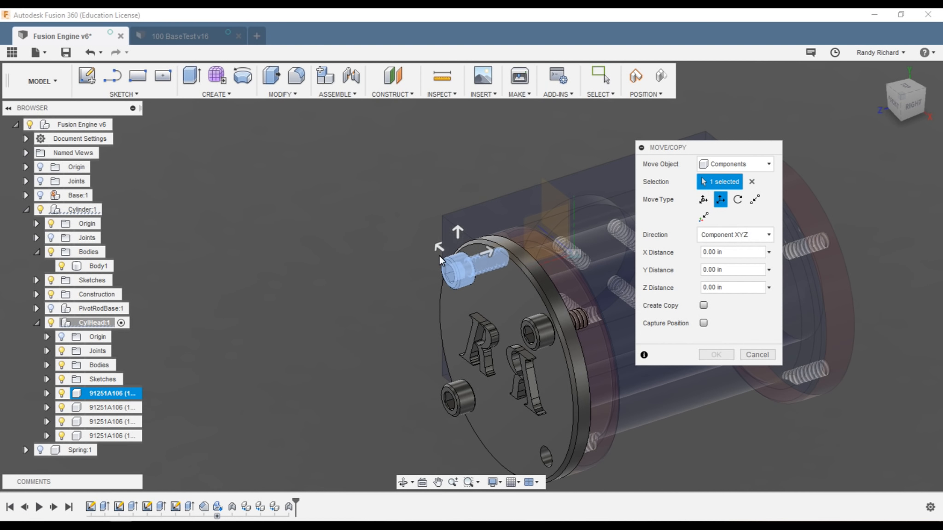
{"action": "left_click_drag", "start_coordinate": [438, 247], "coordinate": [428, 238]}
{"action": "left_click", "coordinate": [90, 53]}
{"action": "scroll", "coordinate": [419, 354], "scroll_direction": "down", "scroll_amount": 2}
{"action": "scroll", "coordinate": [419, 354], "scroll_direction": "up", "scroll_amount": 1}
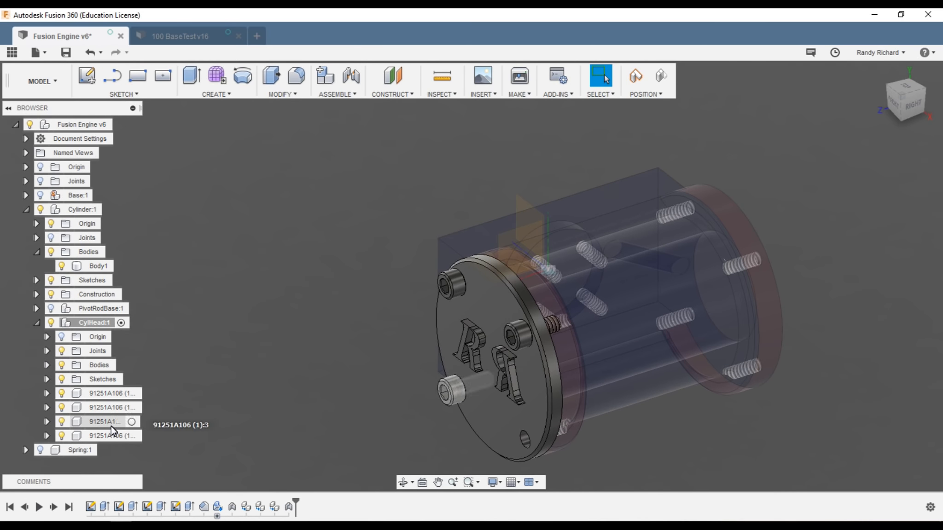
Step: Pull the second screw copy off the head and snap its origin into an empty hole
{"action": "right_click", "coordinate": [111, 407]}
{"action": "left_click", "coordinate": [162, 118]}
{"action": "left_click", "coordinate": [720, 200]}
{"action": "left_click_drag", "start_coordinate": [426, 264], "coordinate": [336, 302]}
{"action": "left_click_drag", "start_coordinate": [911, 105], "coordinate": [820, 121]}
{"action": "left_click", "coordinate": [754, 200]}
{"action": "left_click", "coordinate": [714, 235]}
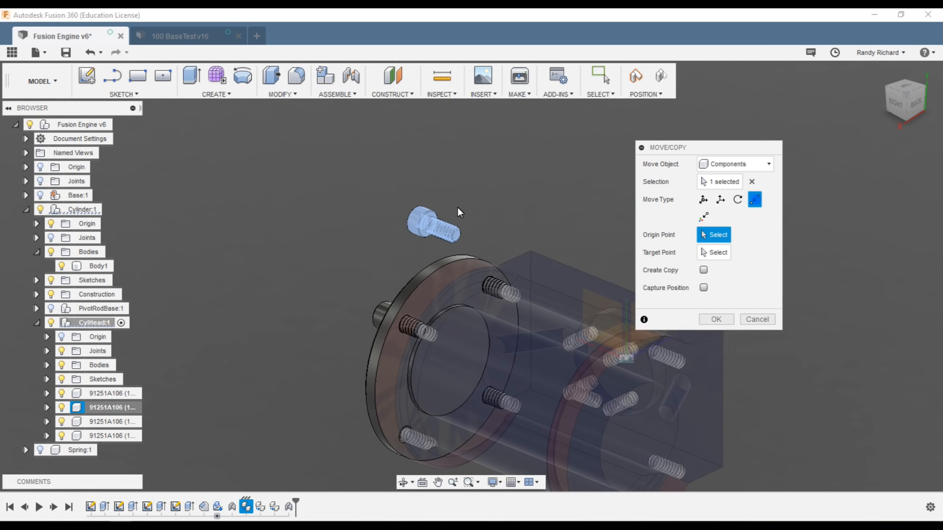
{"action": "scroll", "coordinate": [429, 219], "scroll_direction": "up", "scroll_amount": 5}
{"action": "left_click", "coordinate": [433, 209]}
{"action": "scroll", "coordinate": [389, 277], "scroll_direction": "down", "scroll_amount": 5}
{"action": "left_click_drag", "start_coordinate": [890, 104], "coordinate": [910, 110]}
{"action": "left_click", "coordinate": [492, 421]}
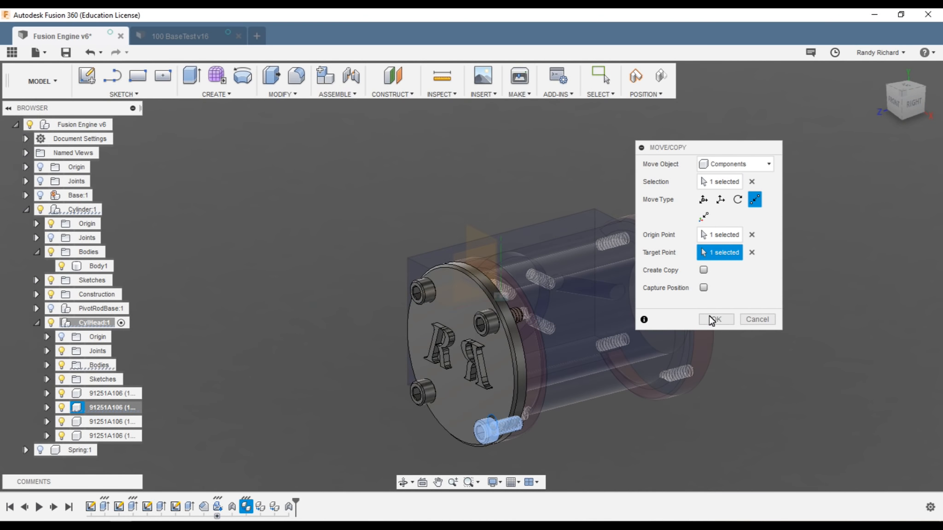
{"action": "left_click", "coordinate": [715, 319]}
Step: Create an as-built joint between that screw and the cylinder head
{"action": "left_click", "coordinate": [340, 94]}
{"action": "left_click", "coordinate": [346, 136]}
{"action": "left_click", "coordinate": [522, 271]}
{"action": "left_click", "coordinate": [423, 394]}
{"action": "left_click", "coordinate": [444, 411]}
{"action": "left_click", "coordinate": [715, 248]}
{"action": "left_click", "coordinate": [336, 93]}
{"action": "left_click", "coordinate": [345, 135]}
{"action": "key", "text": "Escape"}
Step: Snap the lower screw's origin point into the last empty hole of CylHead
{"action": "scroll", "coordinate": [480, 452], "scroll_direction": "up", "scroll_amount": 4}
{"action": "left_click", "coordinate": [282, 94]}
{"action": "left_click", "coordinate": [502, 401]}
{"action": "left_click", "coordinate": [282, 95]}
{"action": "left_click", "coordinate": [288, 265]}
{"action": "left_click", "coordinate": [505, 391]}
{"action": "left_click", "coordinate": [720, 199]}
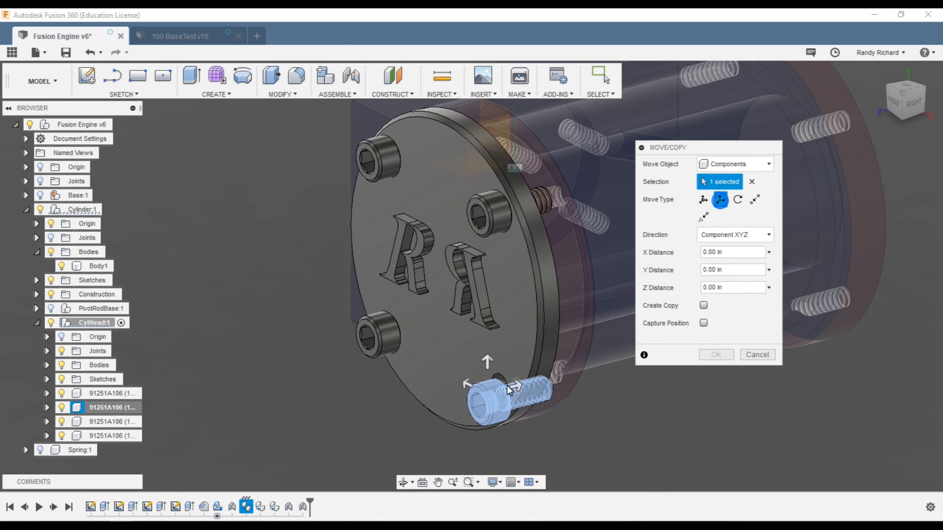
{"action": "left_click", "coordinate": [754, 199]}
{"action": "scroll", "coordinate": [362, 360], "scroll_direction": "up", "scroll_amount": 6}
{"action": "left_click", "coordinate": [348, 342]}
{"action": "scroll", "coordinate": [348, 341], "scroll_direction": "down", "scroll_amount": 3}
{"action": "middle_click_drag", "start_coordinate": [350, 343], "coordinate": [520, 290], "text": "shift"}
{"action": "left_click", "coordinate": [570, 397]}
{"action": "scroll", "coordinate": [540, 354], "scroll_direction": "down", "scroll_amount": 1}
{"action": "left_click", "coordinate": [717, 319]}
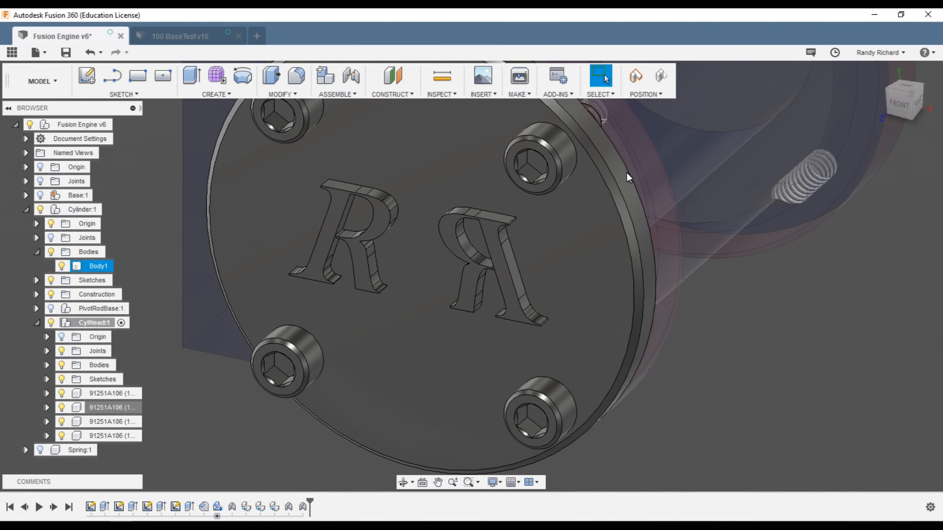
Step: Join the last screw to the cylinder head with an as-built joint
{"action": "left_click", "coordinate": [346, 95]}
{"action": "left_click", "coordinate": [348, 137]}
{"action": "left_click", "coordinate": [530, 271]}
{"action": "left_click", "coordinate": [540, 402]}
{"action": "left_click", "coordinate": [543, 351]}
{"action": "left_click", "coordinate": [718, 247]}
{"action": "scroll", "coordinate": [440, 321], "scroll_direction": "down", "scroll_amount": 3}
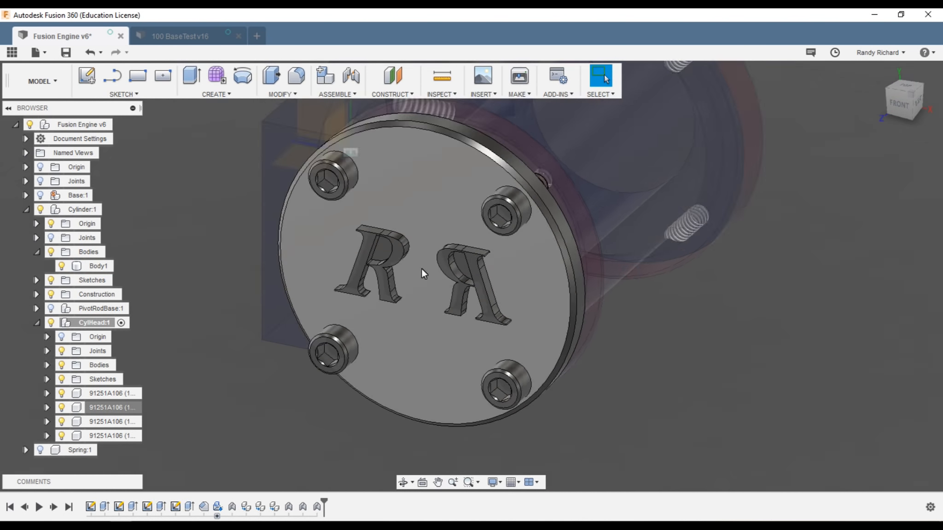
{"action": "scroll", "coordinate": [421, 274], "scroll_direction": "down", "scroll_amount": 3}
{"action": "left_click_drag", "start_coordinate": [892, 112], "coordinate": [868, 105]}
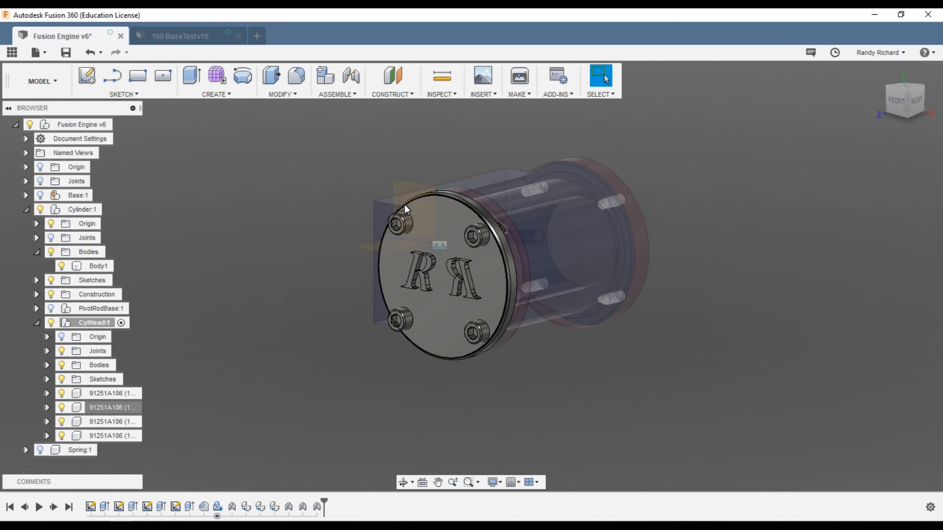
Step: Hide the cylinder body Body1 and orbit to view the flange edge-on
{"action": "left_click", "coordinate": [889, 112]}
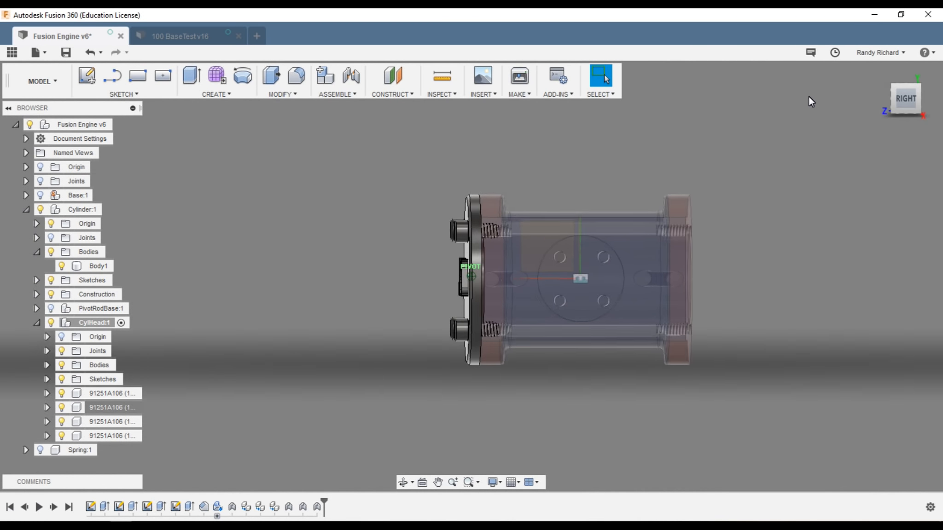
{"action": "middle_click_drag", "start_coordinate": [808, 97], "coordinate": [739, 119], "text": "shift"}
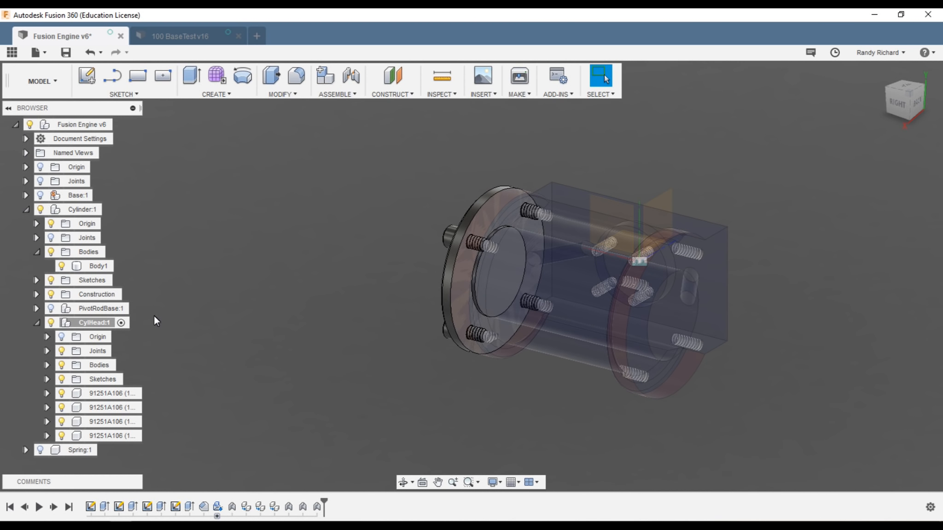
{"action": "scroll", "coordinate": [161, 321], "scroll_direction": "down", "scroll_amount": 1}
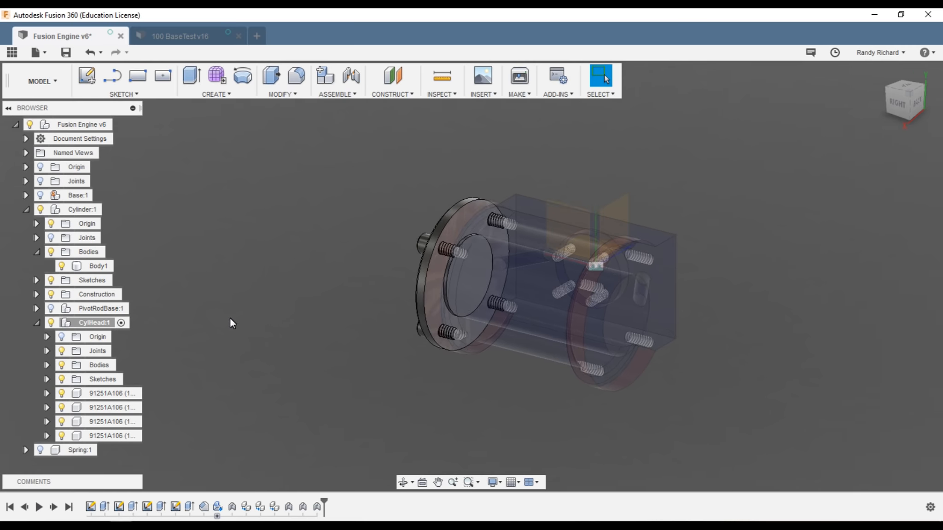
{"action": "left_click", "coordinate": [62, 266]}
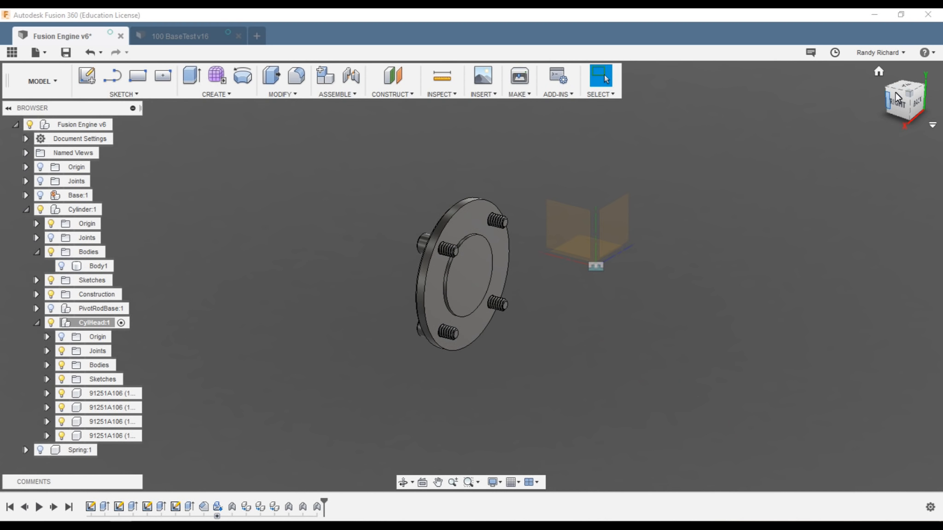
{"action": "mouse_move", "coordinate": [897, 104]}
{"action": "left_mouse_down"}
{"action": "mouse_move", "coordinate": [906, 117]}
{"action": "mouse_move", "coordinate": [939, 116]}
{"action": "mouse_move", "coordinate": [23, 102]}
{"action": "mouse_move", "coordinate": [95, 99]}
{"action": "mouse_move", "coordinate": [61, 113]}
{"action": "mouse_move", "coordinate": [934, 118]}
{"action": "mouse_move", "coordinate": [52, 110]}
{"action": "left_mouse_up"}
Step: Show Body1 and PivotRodBase:1 again, then activate the Fusion Engine v6 top-level assembly
{"action": "left_click", "coordinate": [64, 267]}
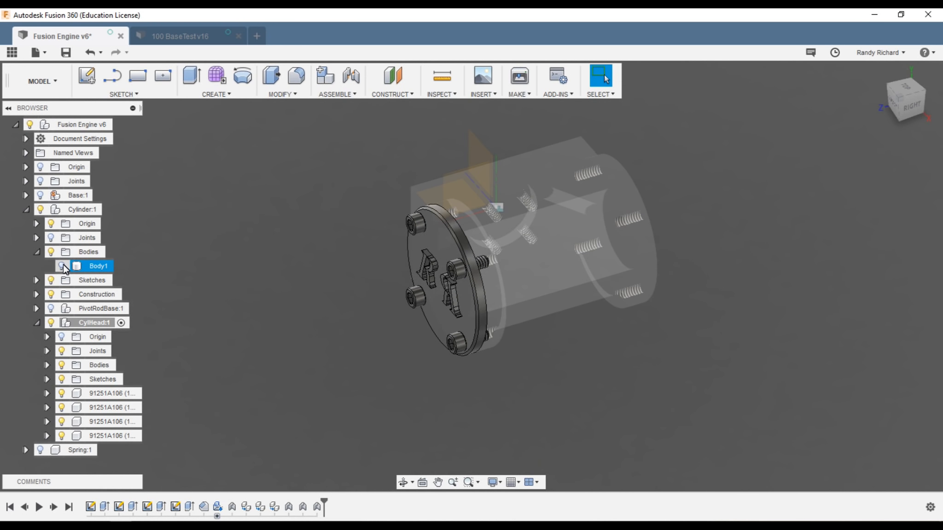
{"action": "left_click", "coordinate": [62, 266]}
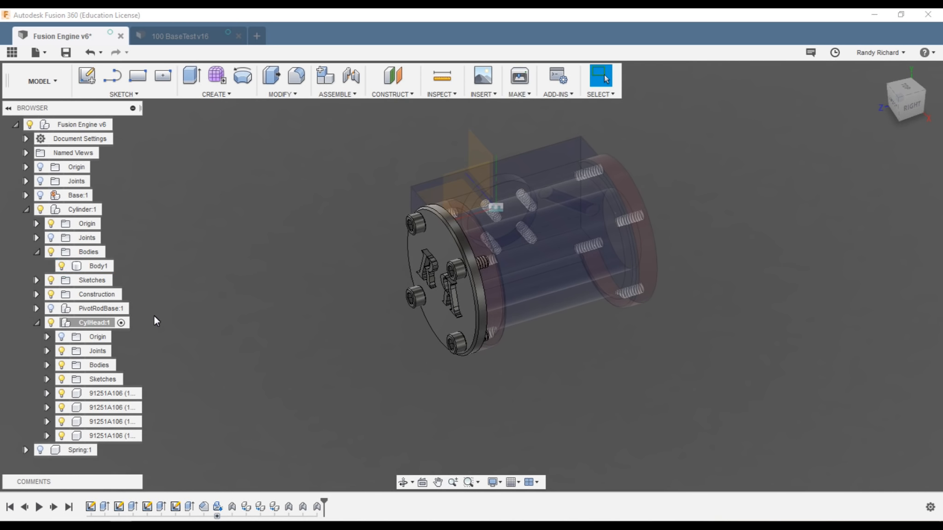
{"action": "left_click", "coordinate": [50, 309]}
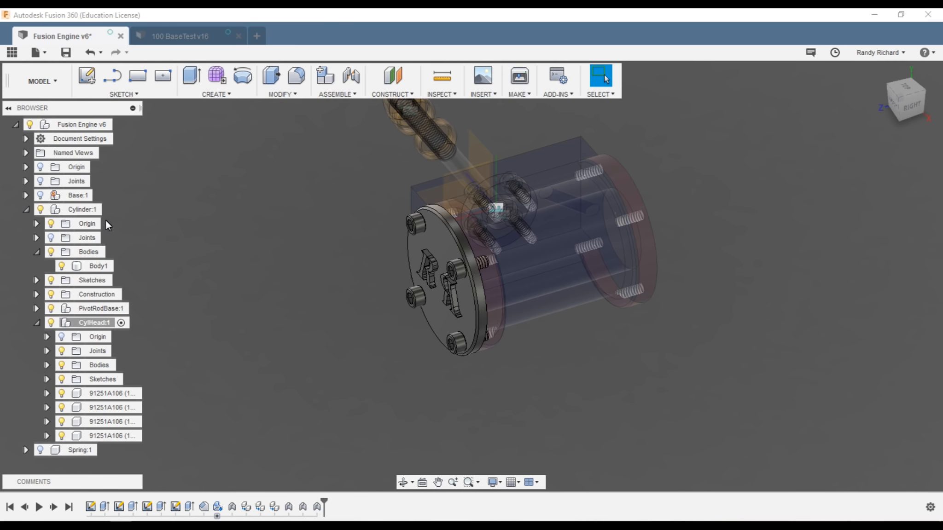
{"action": "left_click", "coordinate": [122, 124]}
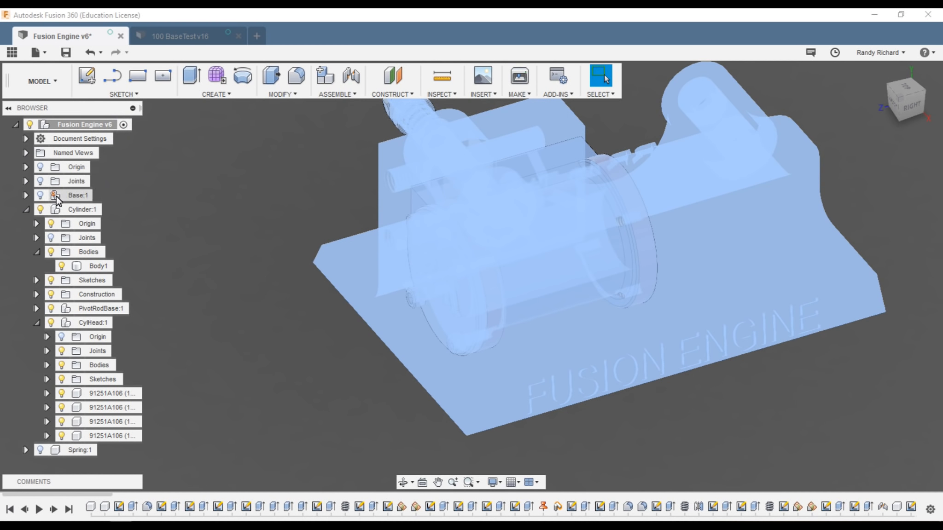
Step: Turn on Base:1 with its FUSION ENGINE lettering, deselect, orbit, and open Appearance with A
{"action": "left_click", "coordinate": [41, 195]}
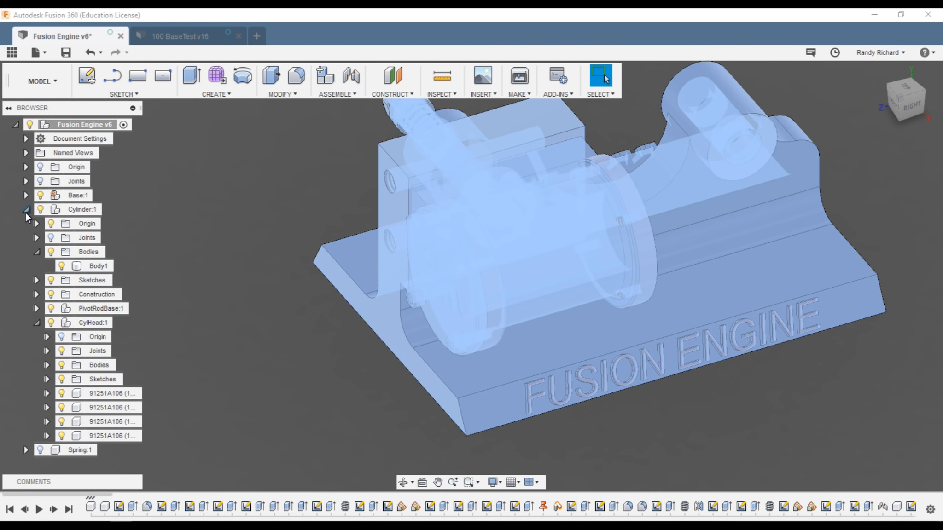
{"action": "left_click", "coordinate": [271, 267]}
{"action": "scroll", "coordinate": [405, 292], "scroll_direction": "down", "scroll_amount": 2}
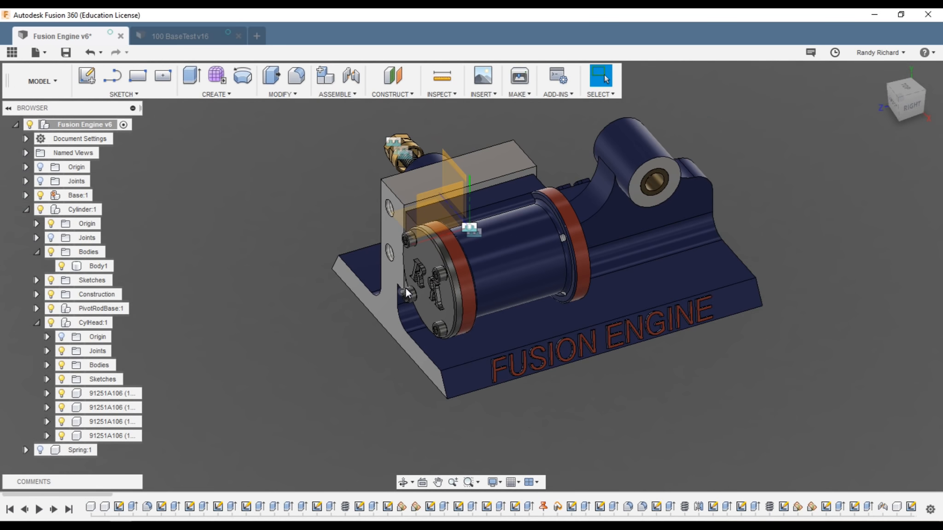
{"action": "scroll", "coordinate": [327, 236], "scroll_direction": "up", "scroll_amount": 2}
{"action": "left_click_drag", "start_coordinate": [909, 110], "coordinate": [931, 107]}
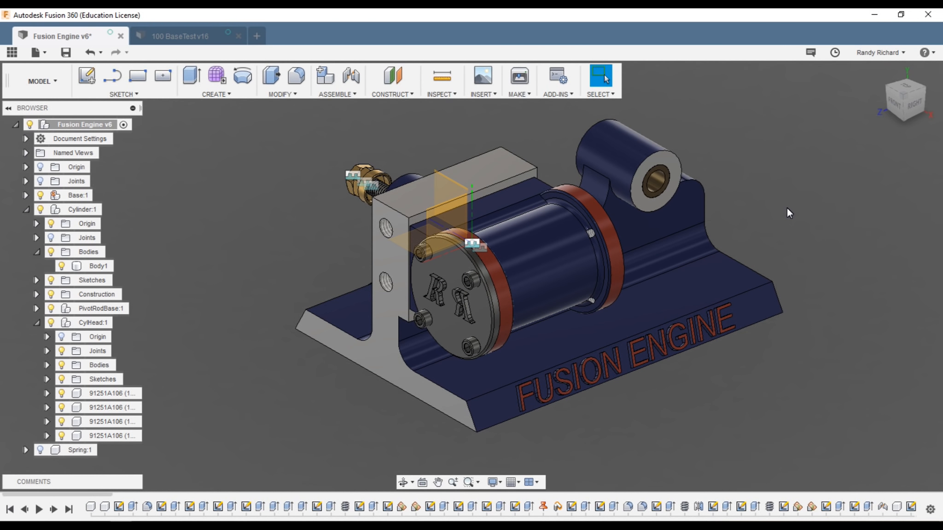
{"action": "key", "text": "a"}
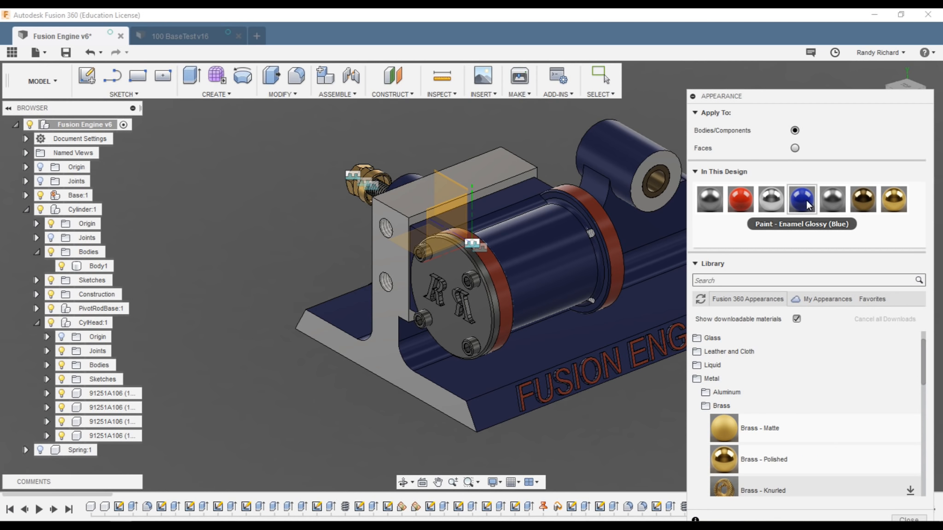
Step: Paint the cylinder head Paint - Enamel Glossy (Blue) and set appearances to apply to Faces
{"action": "left_click_drag", "start_coordinate": [804, 204], "coordinate": [450, 259]}
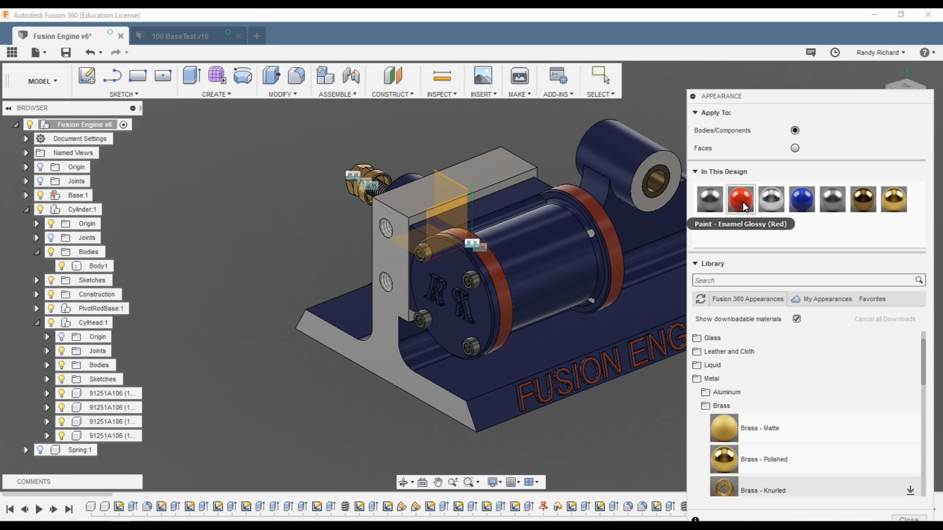
{"action": "scroll", "coordinate": [428, 367], "scroll_direction": "up", "scroll_amount": 10}
{"action": "left_click_drag", "start_coordinate": [748, 198], "coordinate": [485, 213]}
{"action": "left_click_drag", "start_coordinate": [413, 227], "coordinate": [417, 229]}
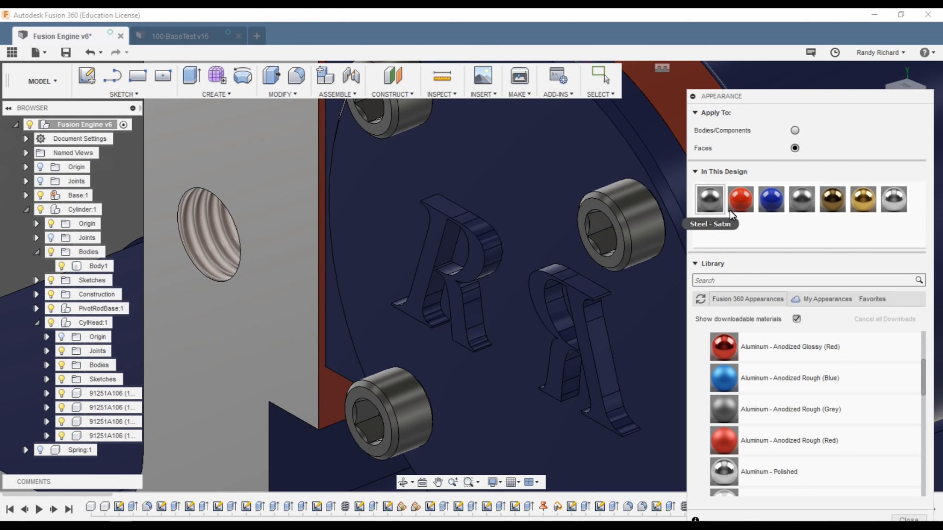
Step: Paint the front faces of the R and mirrored R red enamel, then close Appearance
{"action": "left_click_drag", "start_coordinate": [657, 224], "coordinate": [473, 266]}
{"action": "left_click_drag", "start_coordinate": [740, 199], "coordinate": [538, 297]}
{"action": "scroll", "coordinate": [348, 232], "scroll_direction": "down", "scroll_amount": 10}
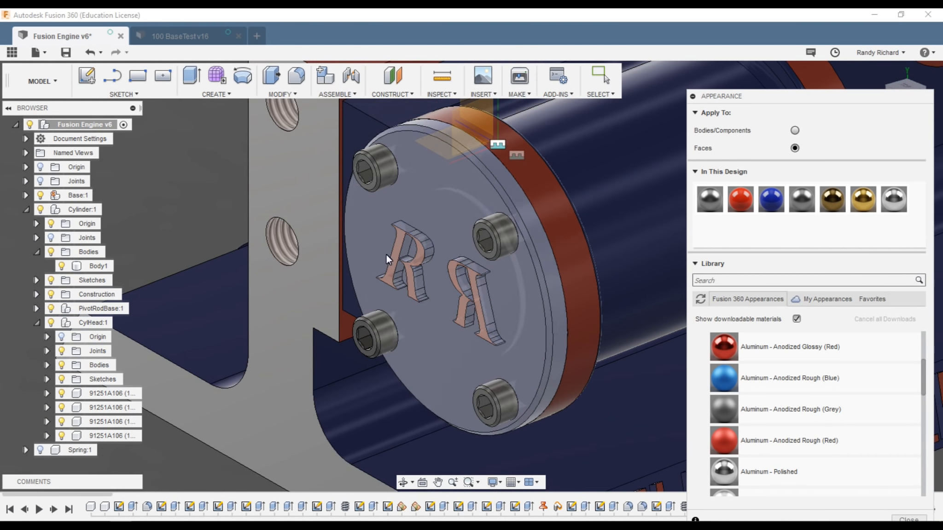
{"action": "scroll", "coordinate": [684, 298], "scroll_direction": "down", "scroll_amount": 3}
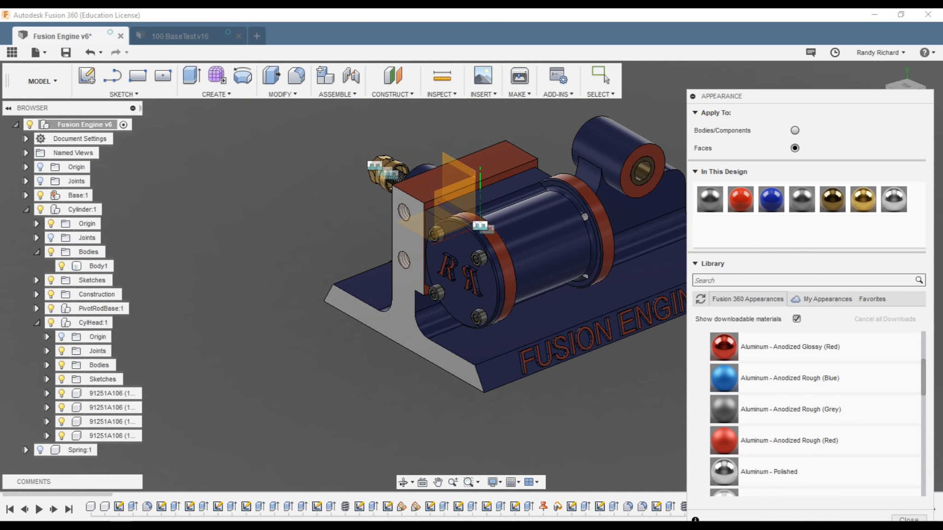
{"action": "left_click", "coordinate": [898, 519]}
{"action": "scroll", "coordinate": [275, 441], "scroll_direction": "down", "scroll_amount": 2}
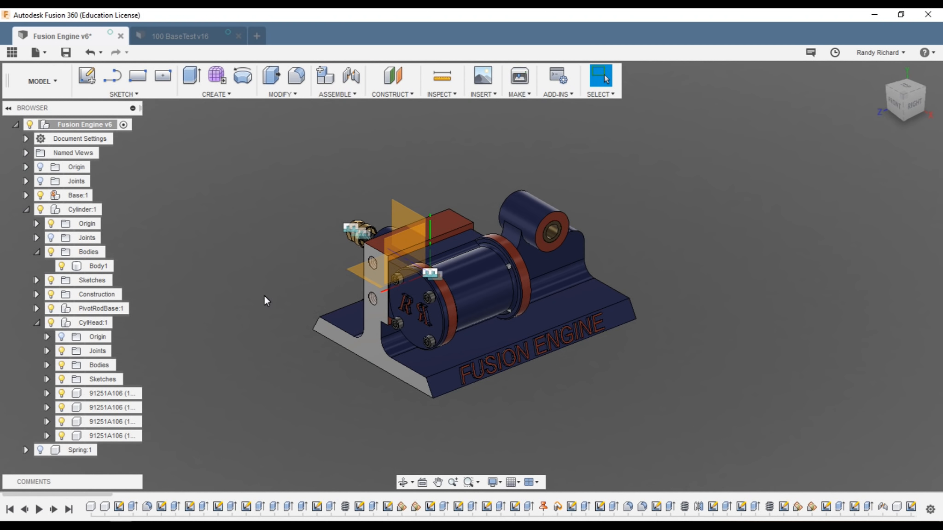
Step: Hide the Cylinder:1 origin planes and axes, and collapse CylHead:1 and Cylinder:1 in the Browser
{"action": "left_click", "coordinate": [50, 224]}
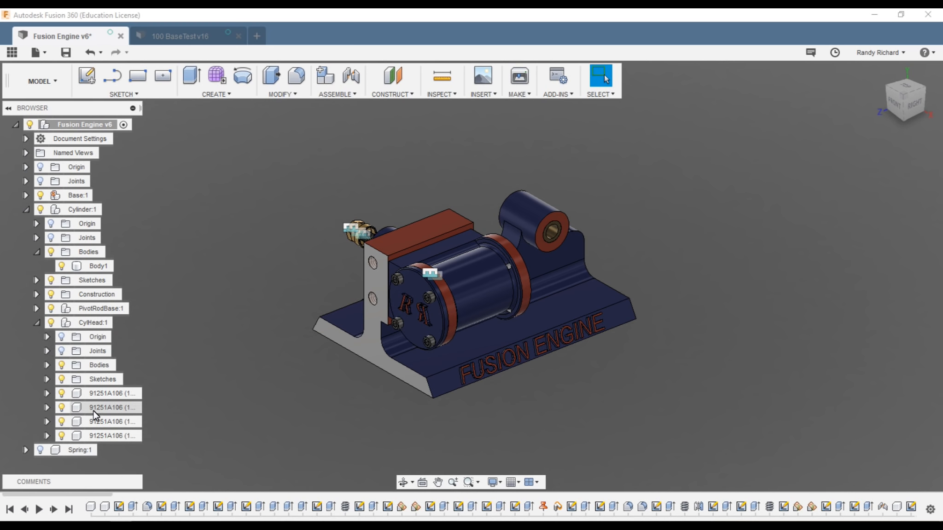
{"action": "left_click", "coordinate": [38, 324]}
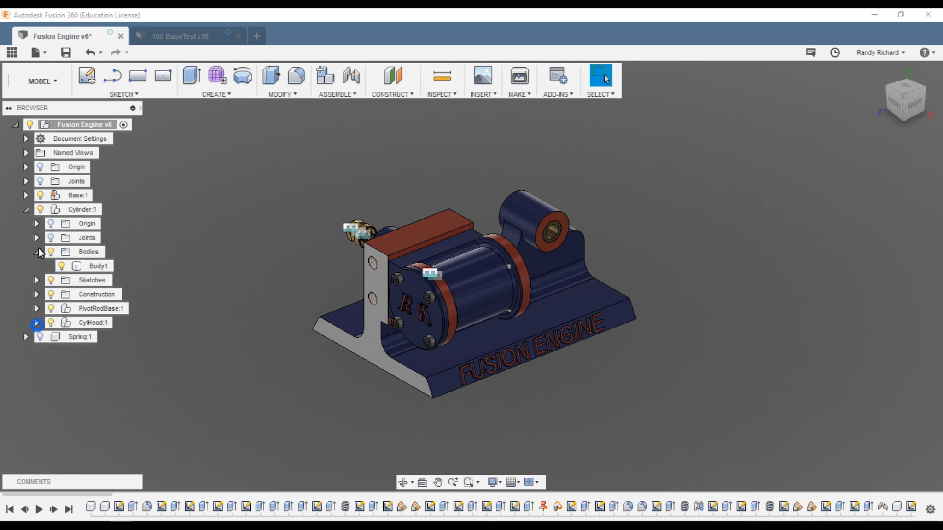
{"action": "left_click", "coordinate": [27, 209]}
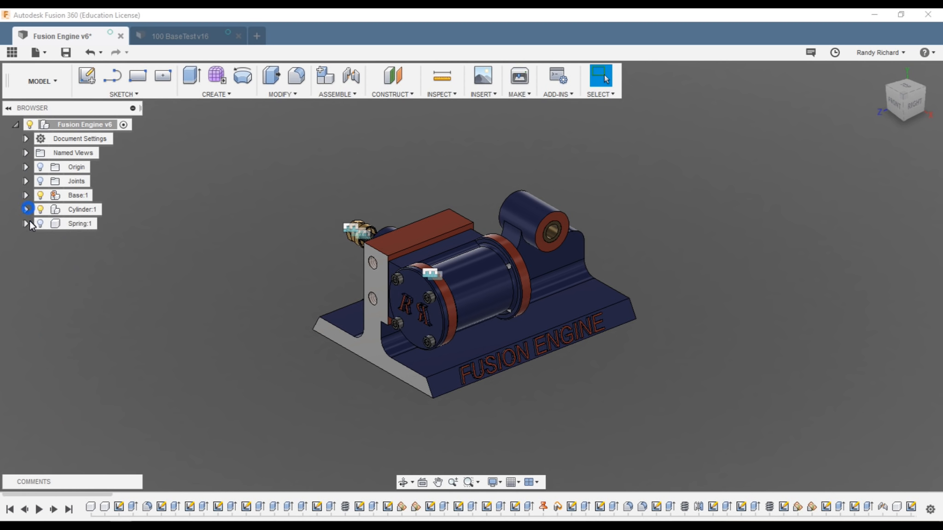
Step: Orbit to a higher, more top-down view and reopen the Appearance dialog with the A shortcut
{"action": "scroll", "coordinate": [442, 271], "scroll_direction": "up", "scroll_amount": 2}
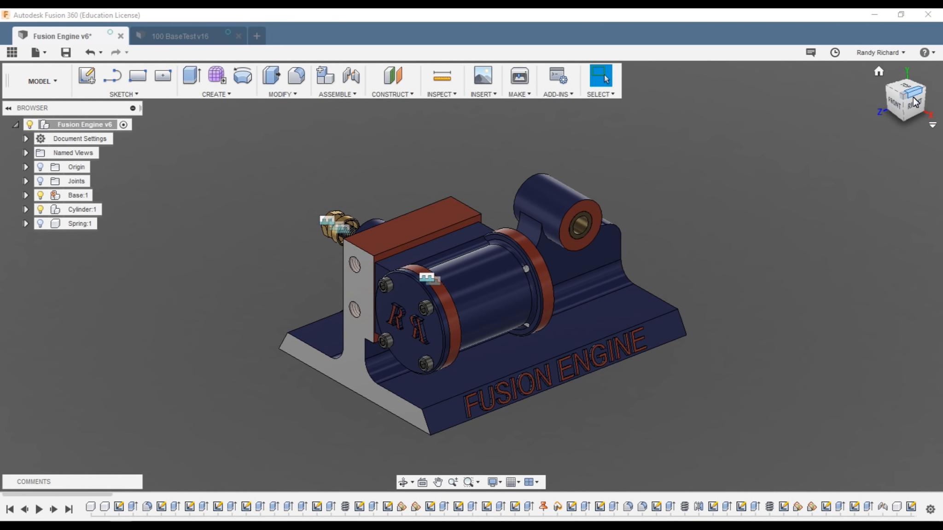
{"action": "mouse_move", "coordinate": [918, 105]}
{"action": "left_mouse_down"}
{"action": "mouse_move", "coordinate": [907, 120]}
{"action": "mouse_move", "coordinate": [785, 86]}
{"action": "mouse_move", "coordinate": [929, 115]}
{"action": "left_mouse_up"}
{"action": "scroll", "coordinate": [759, 181], "scroll_direction": "down", "scroll_amount": 2}
{"action": "scroll", "coordinate": [659, 107], "scroll_direction": "up", "scroll_amount": 2}
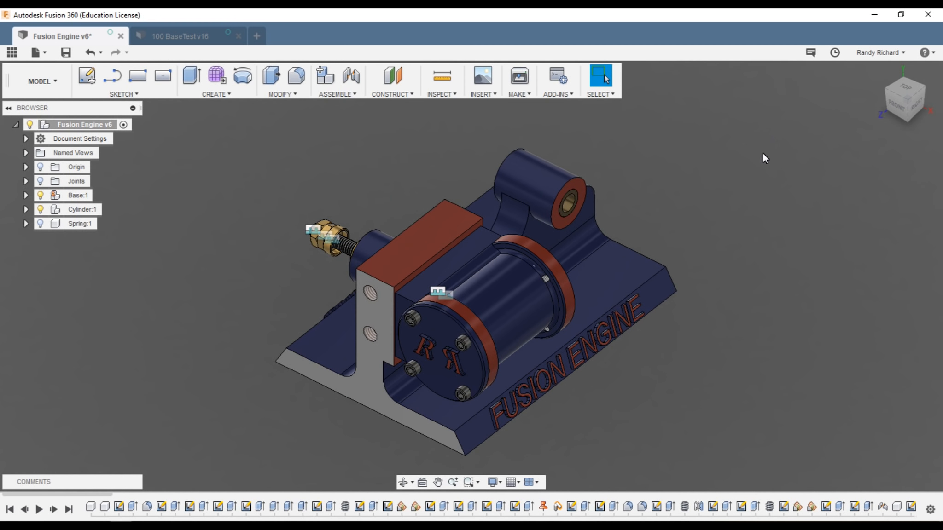
{"action": "mouse_move", "coordinate": [932, 108]}
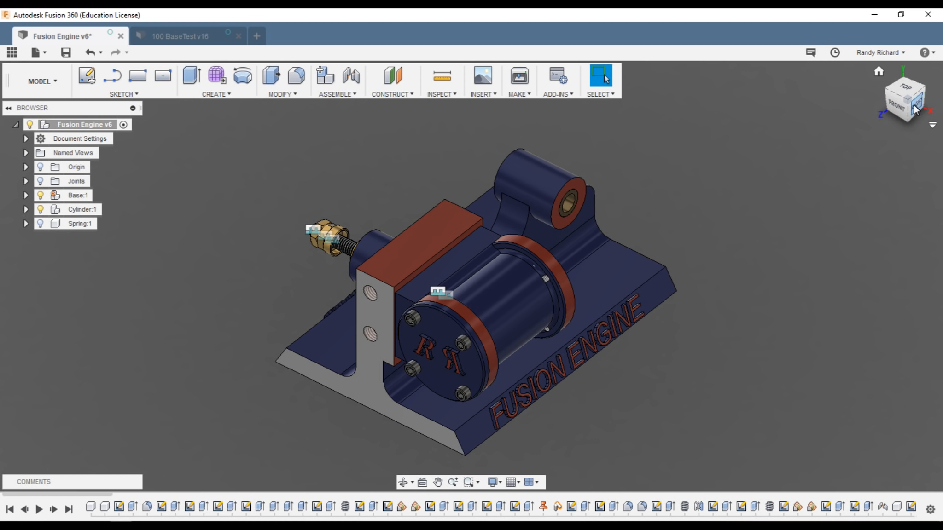
{"action": "left_click_drag", "start_coordinate": [915, 109], "coordinate": [904, 109]}
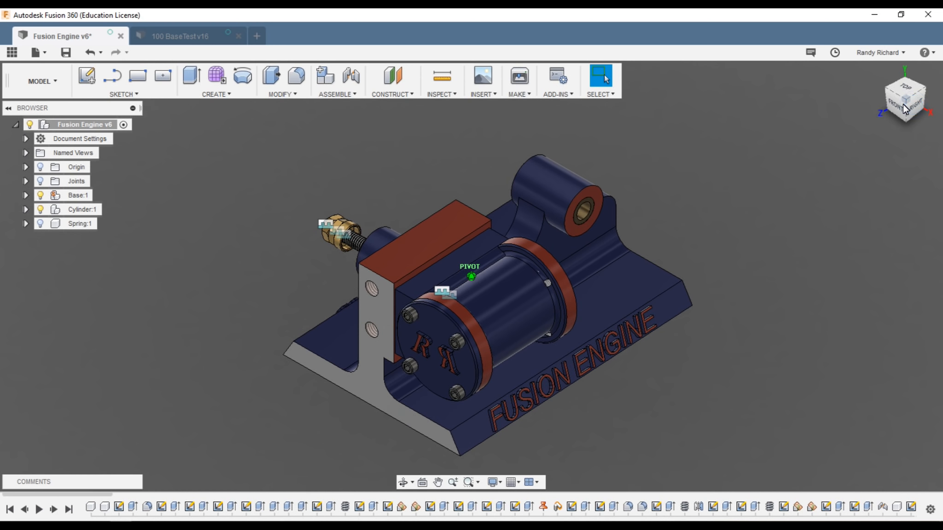
{"action": "scroll", "coordinate": [606, 262], "scroll_direction": "down", "scroll_amount": 2}
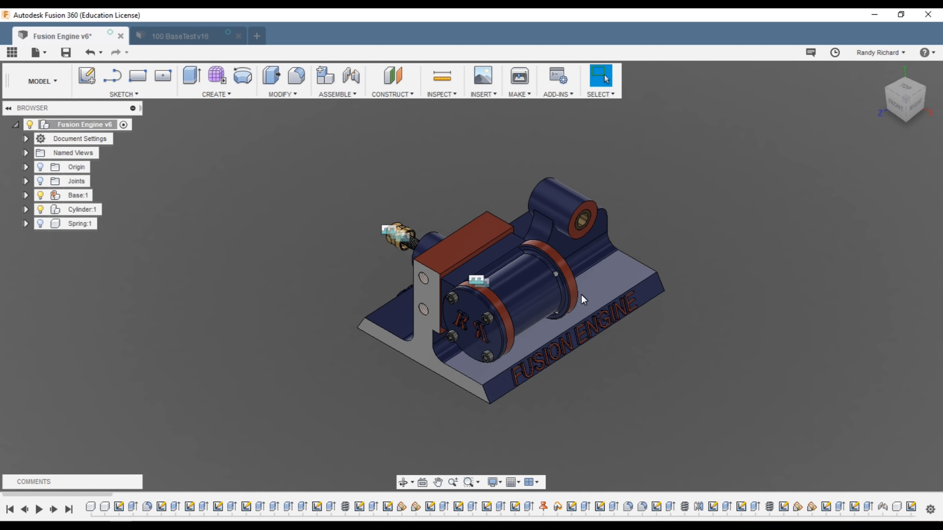
{"action": "scroll", "coordinate": [598, 277], "scroll_direction": "up", "scroll_amount": 1}
{"action": "scroll", "coordinate": [644, 245], "scroll_direction": "up", "scroll_amount": 1}
{"action": "key", "text": "a"}
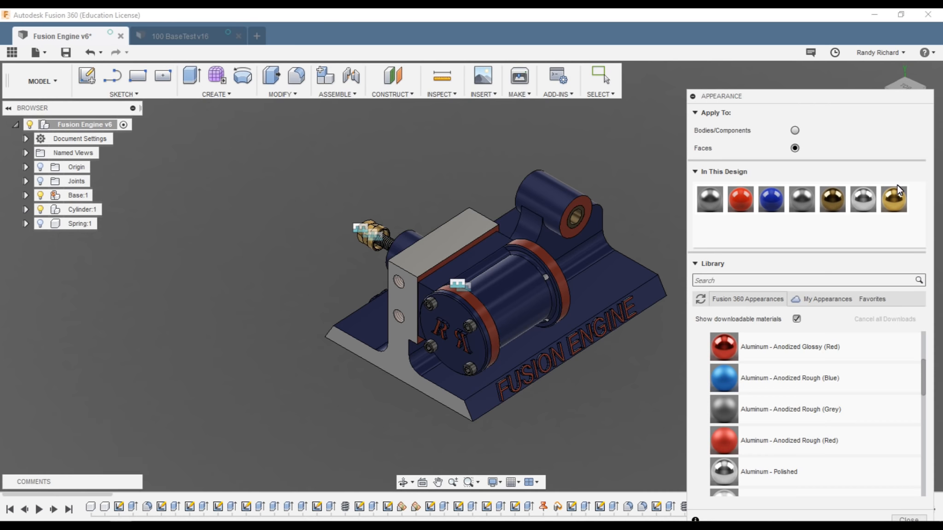
Step: Apply Aluminum - Polished to the plate face between the bracket and cylinder, then close Appearance
{"action": "scroll", "coordinate": [401, 263], "scroll_direction": "up", "scroll_amount": 4}
{"action": "left_click_drag", "start_coordinate": [832, 199], "coordinate": [480, 252]}
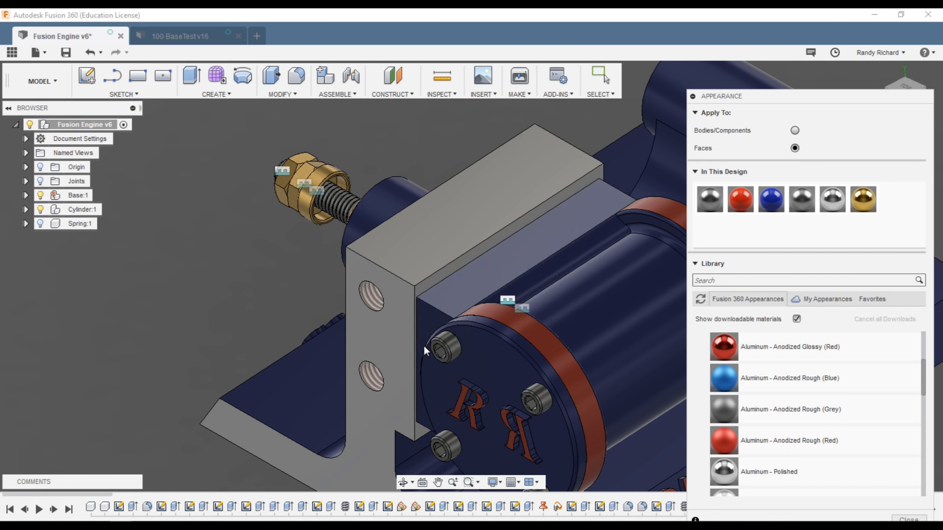
{"action": "scroll", "coordinate": [424, 345], "scroll_direction": "down", "scroll_amount": 8}
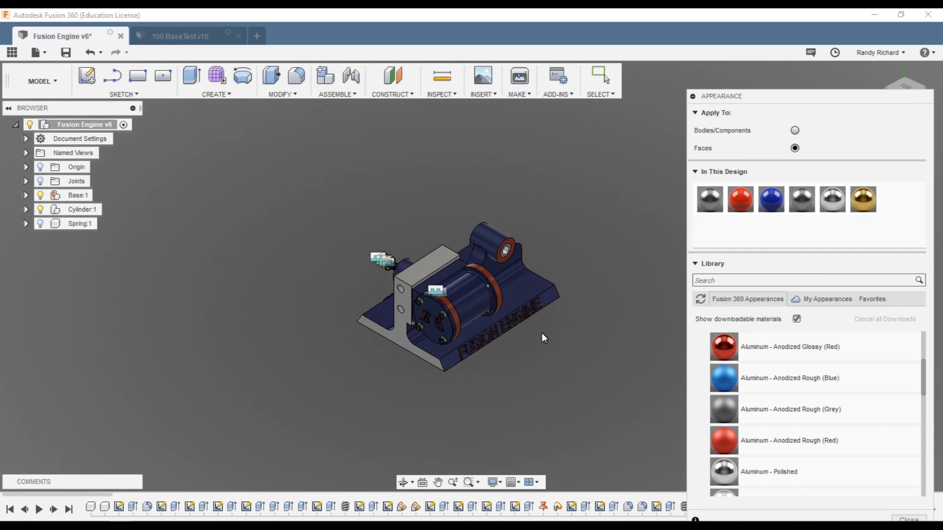
{"action": "scroll", "coordinate": [542, 337], "scroll_direction": "up", "scroll_amount": 3}
{"action": "left_click", "coordinate": [916, 519]}
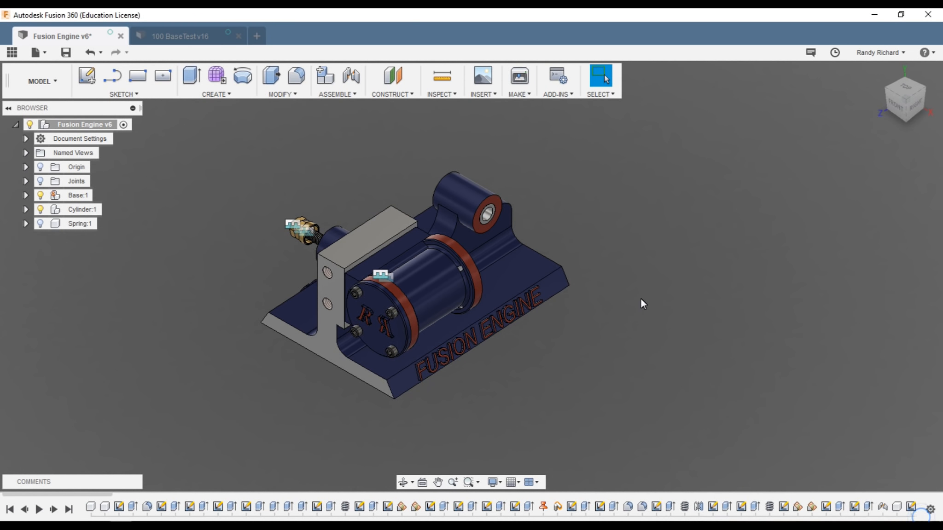
Step: Swing to the right-side view, then orbit back to an isometric view to check the model
{"action": "scroll", "coordinate": [216, 302], "scroll_direction": "up", "scroll_amount": 2}
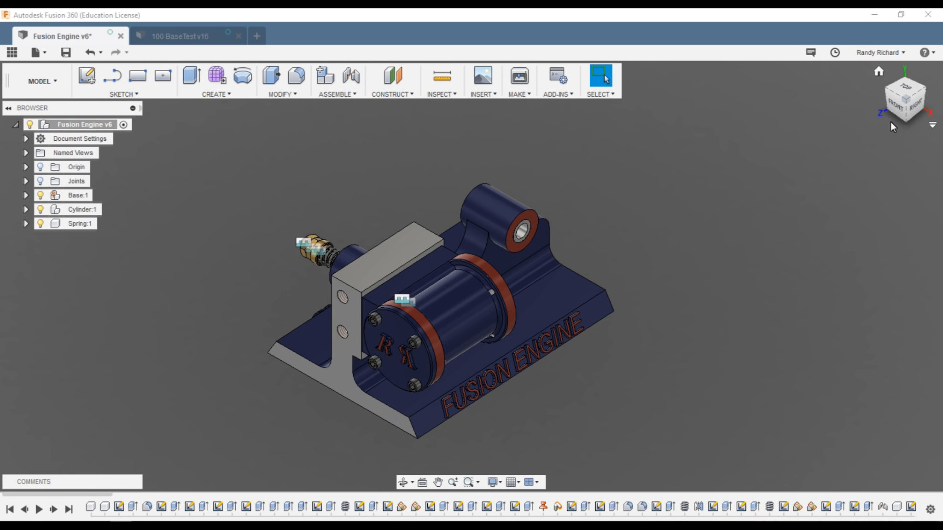
{"action": "left_click", "coordinate": [902, 109]}
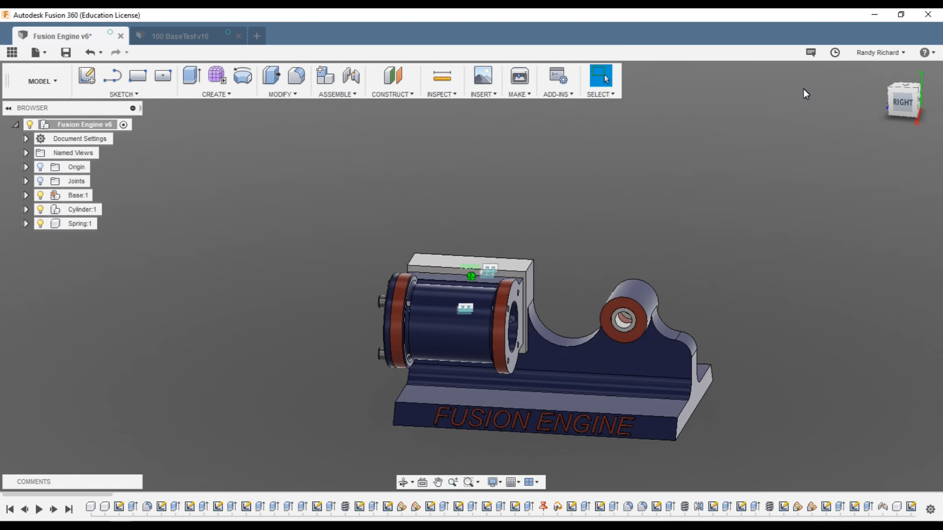
{"action": "mouse_move", "coordinate": [804, 89]}
{"action": "left_mouse_down"}
{"action": "mouse_move", "coordinate": [760, 90]}
{"action": "mouse_move", "coordinate": [890, 109]}
{"action": "left_mouse_up"}
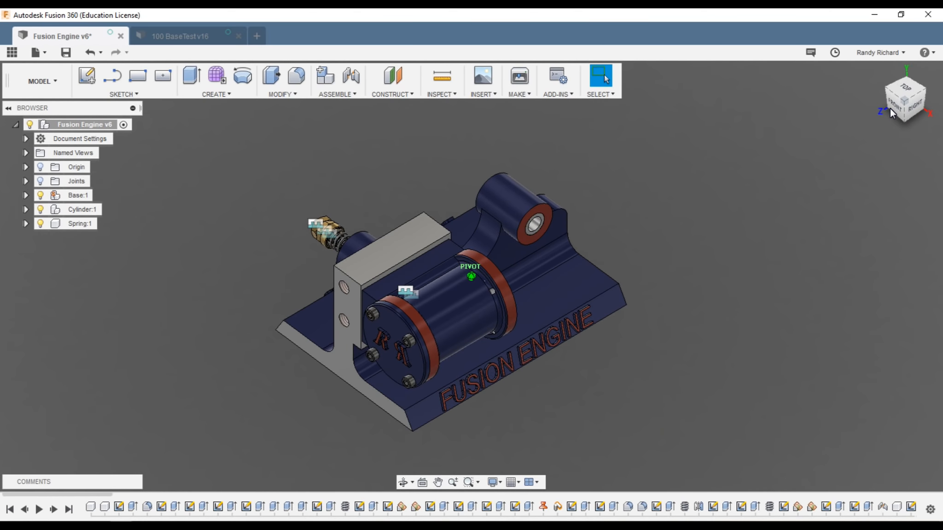